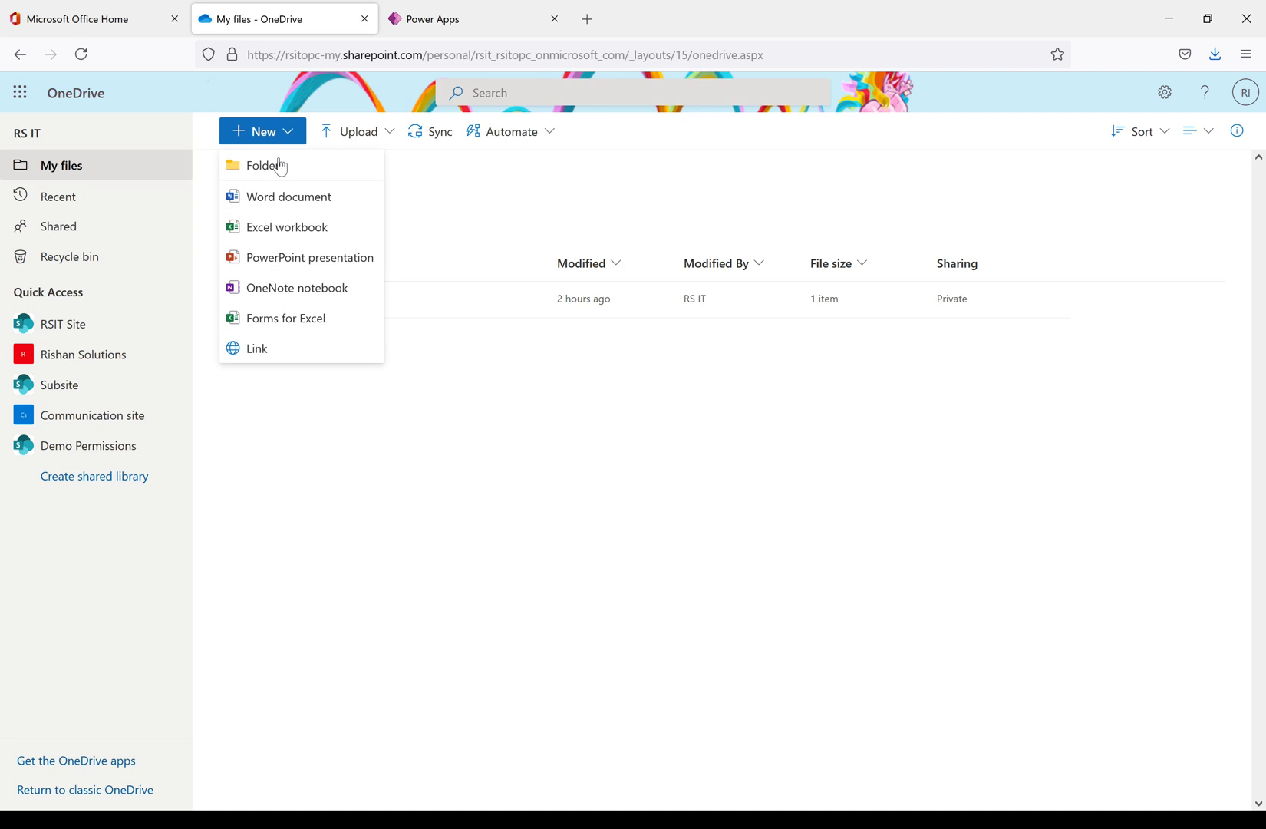
# - Create a folder named CanvasAppFolder in My files and open it
pyautogui.click(281, 168)
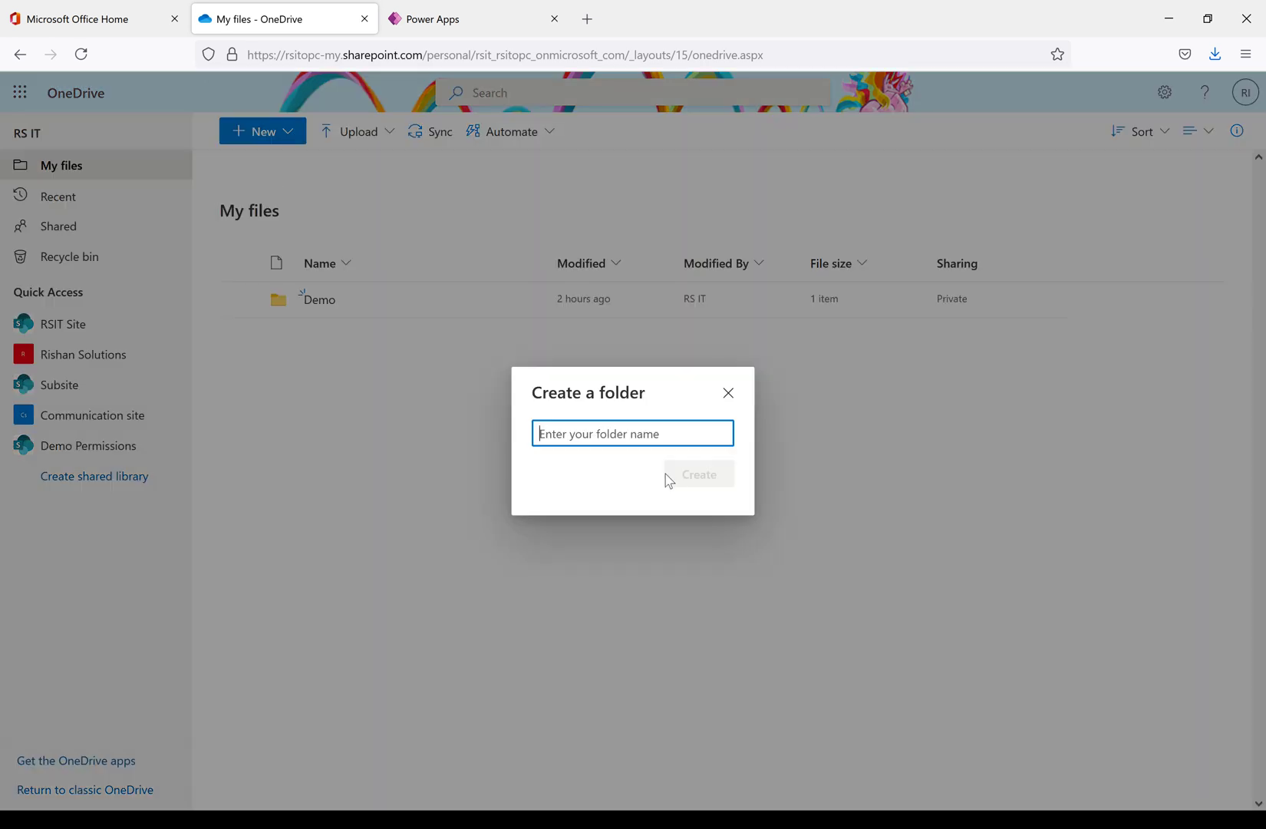
pyautogui.write('CanvasAppFolder')
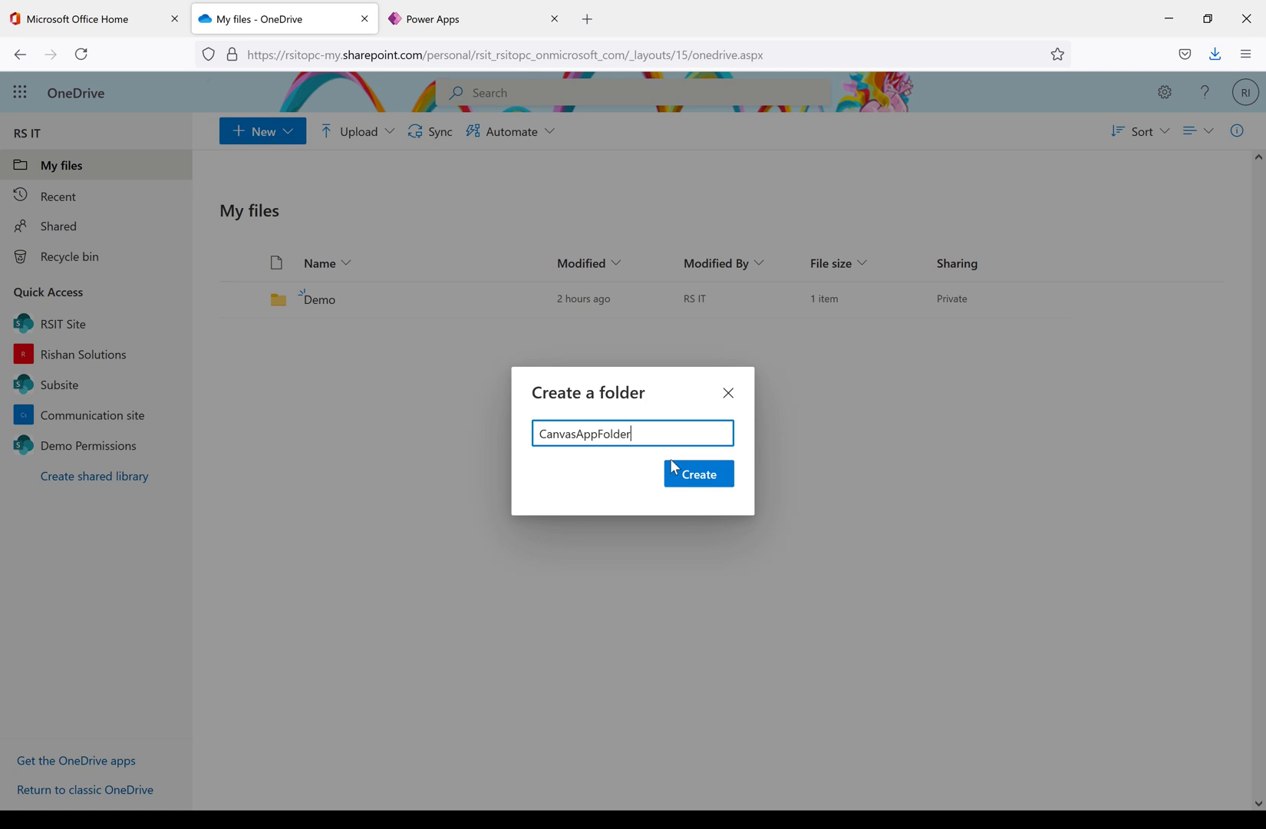
pyautogui.click(692, 482)
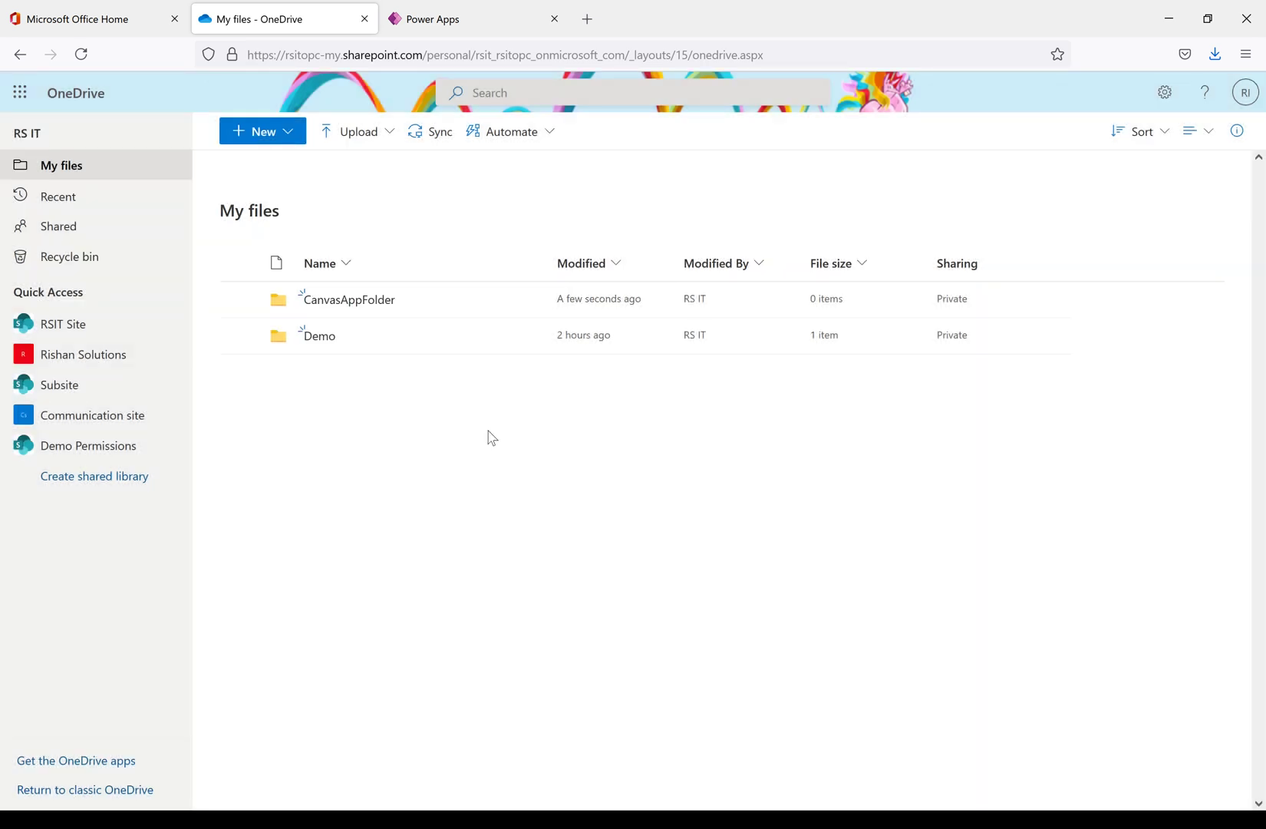
pyautogui.click(361, 305)
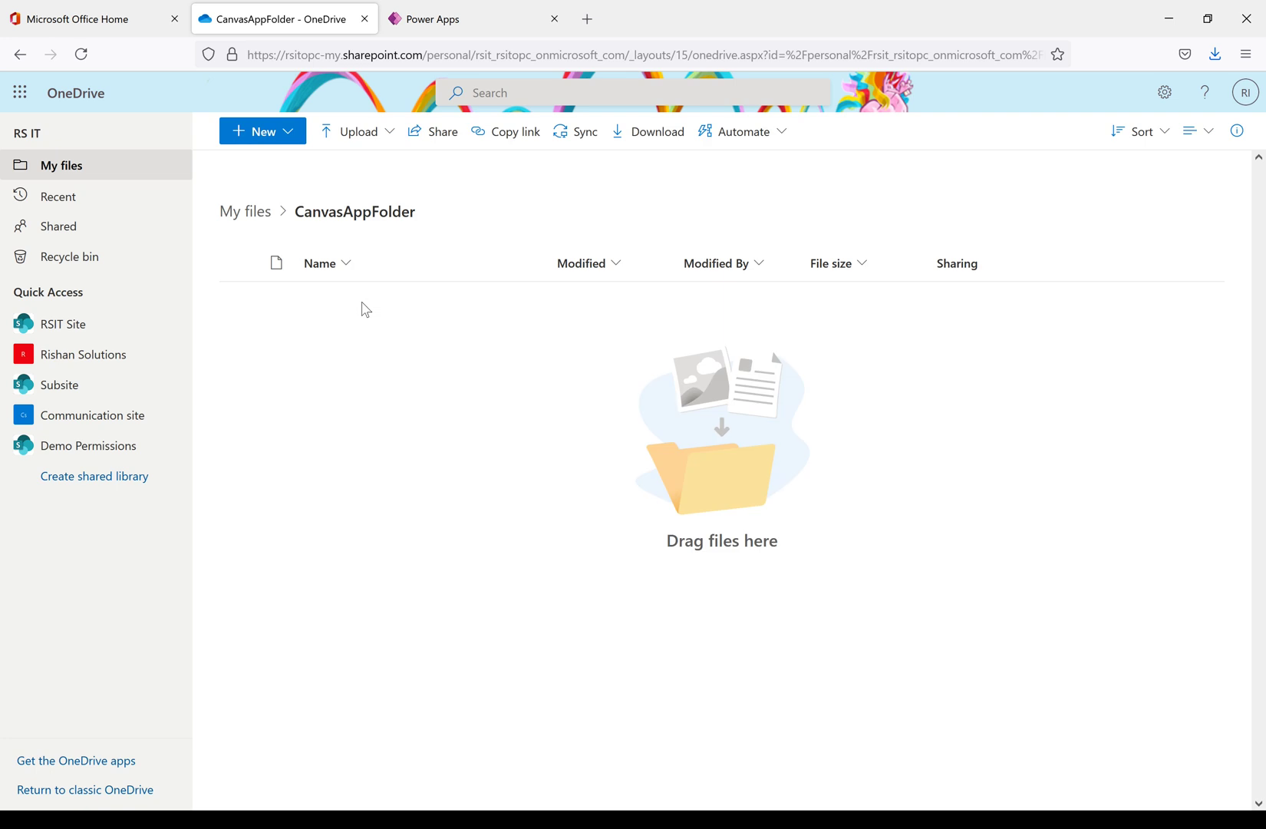
# - Create a new Excel workbook in CanvasAppFolder, allow the site's pop-ups so it opens, and dismiss the privacy notice
pyautogui.click(276, 134)
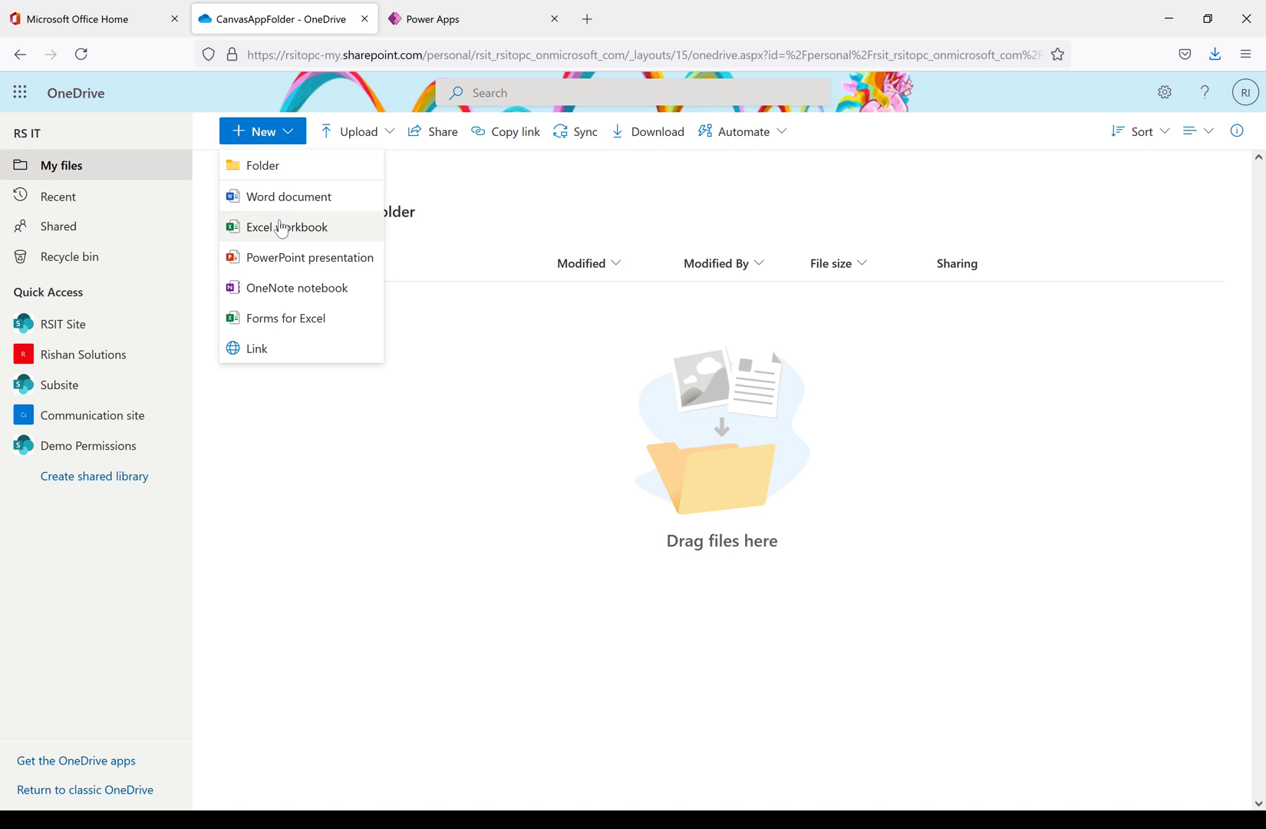
pyautogui.click(281, 228)
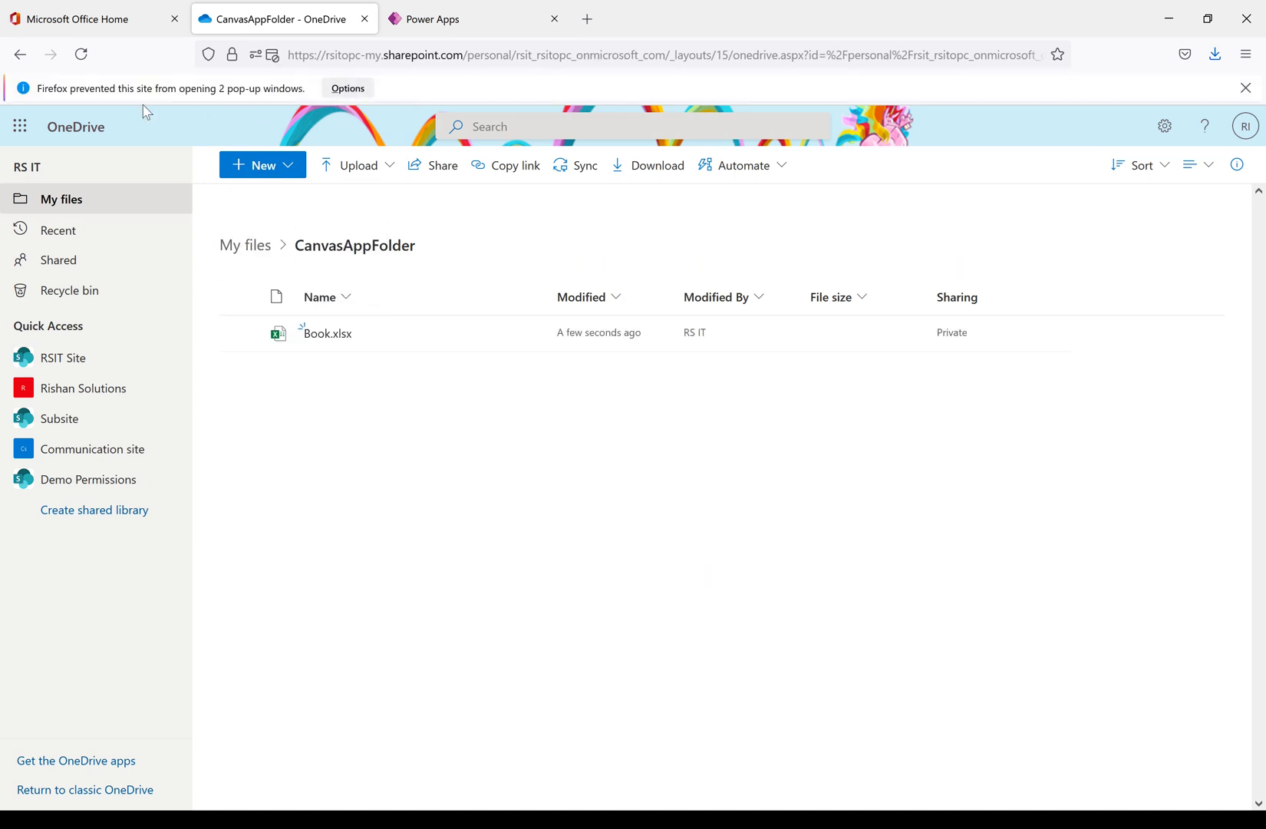
pyautogui.click(351, 95)
pyautogui.click(440, 116)
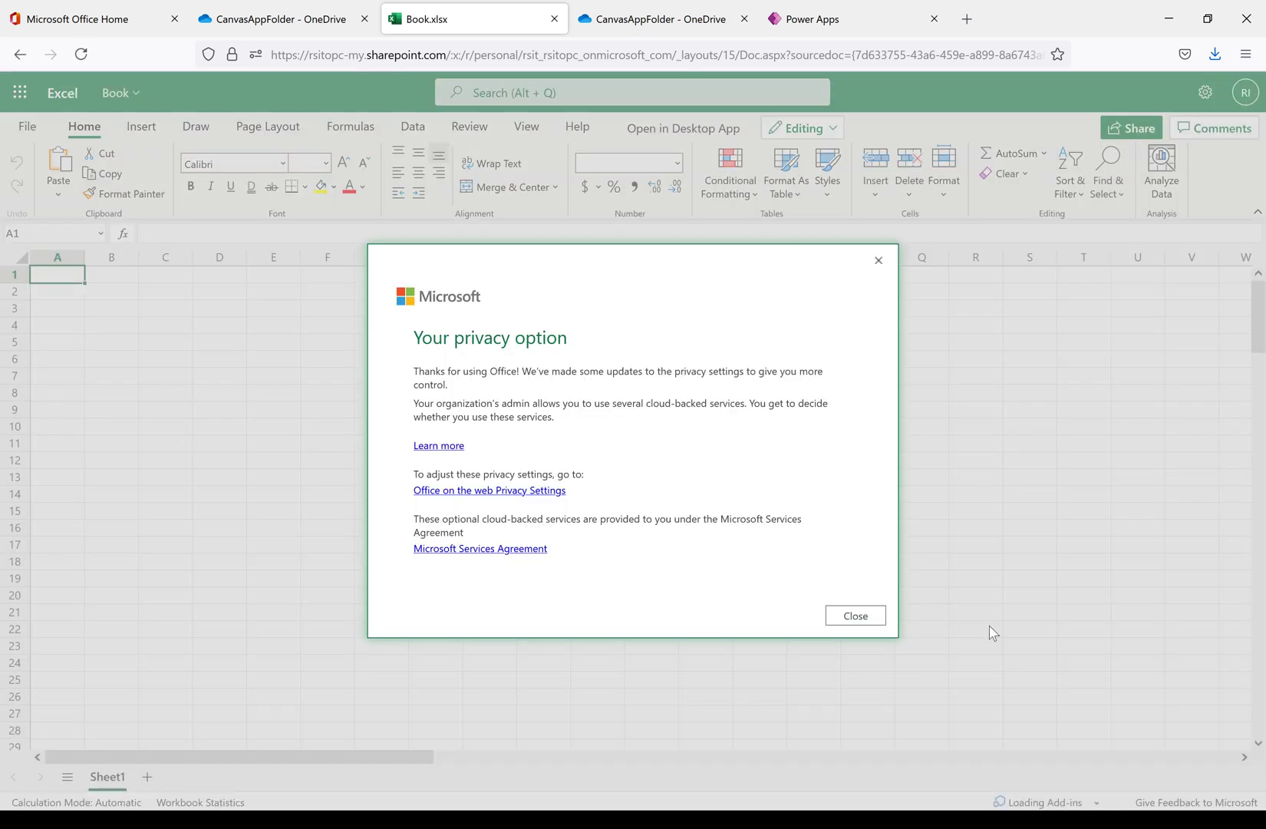
pyautogui.click(878, 615)
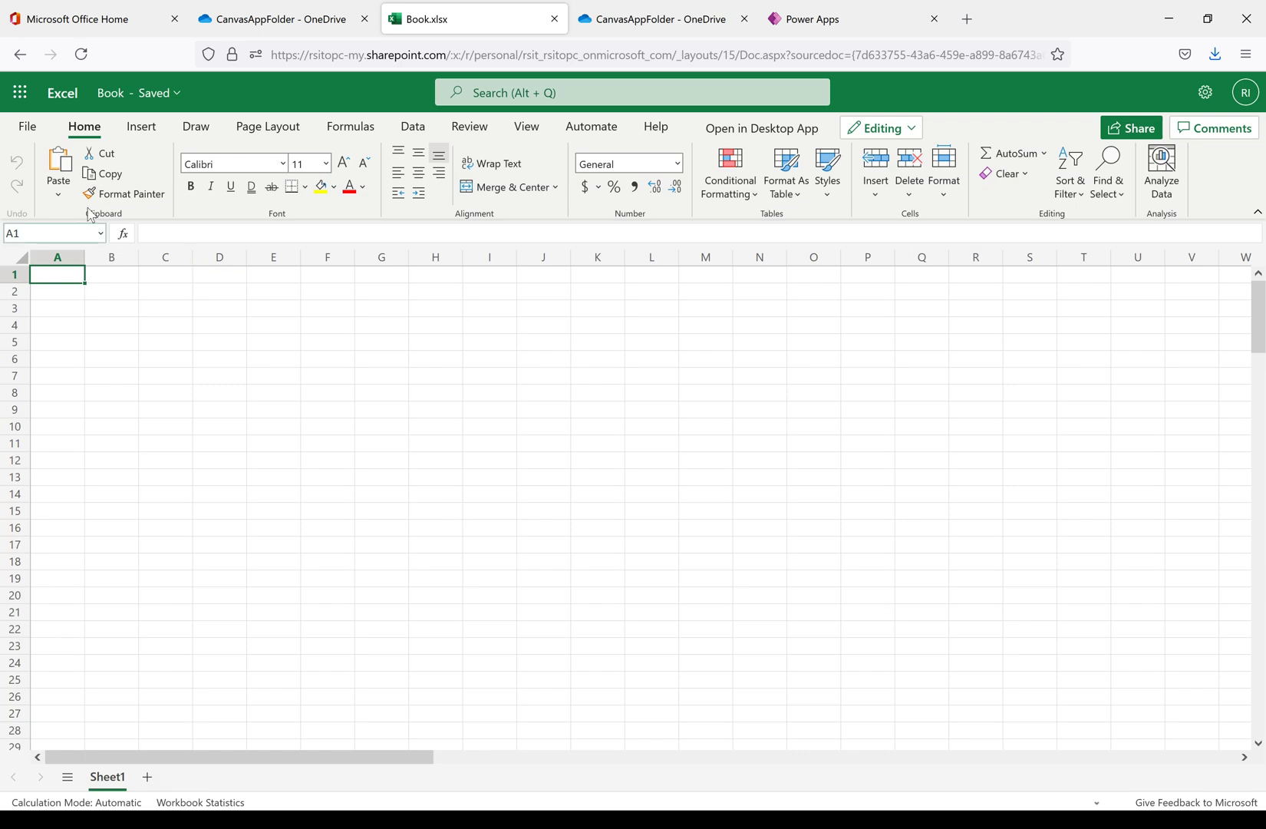
# - Insert a table without existing headers at cell A1 and extend it across to column E
pyautogui.click(146, 129)
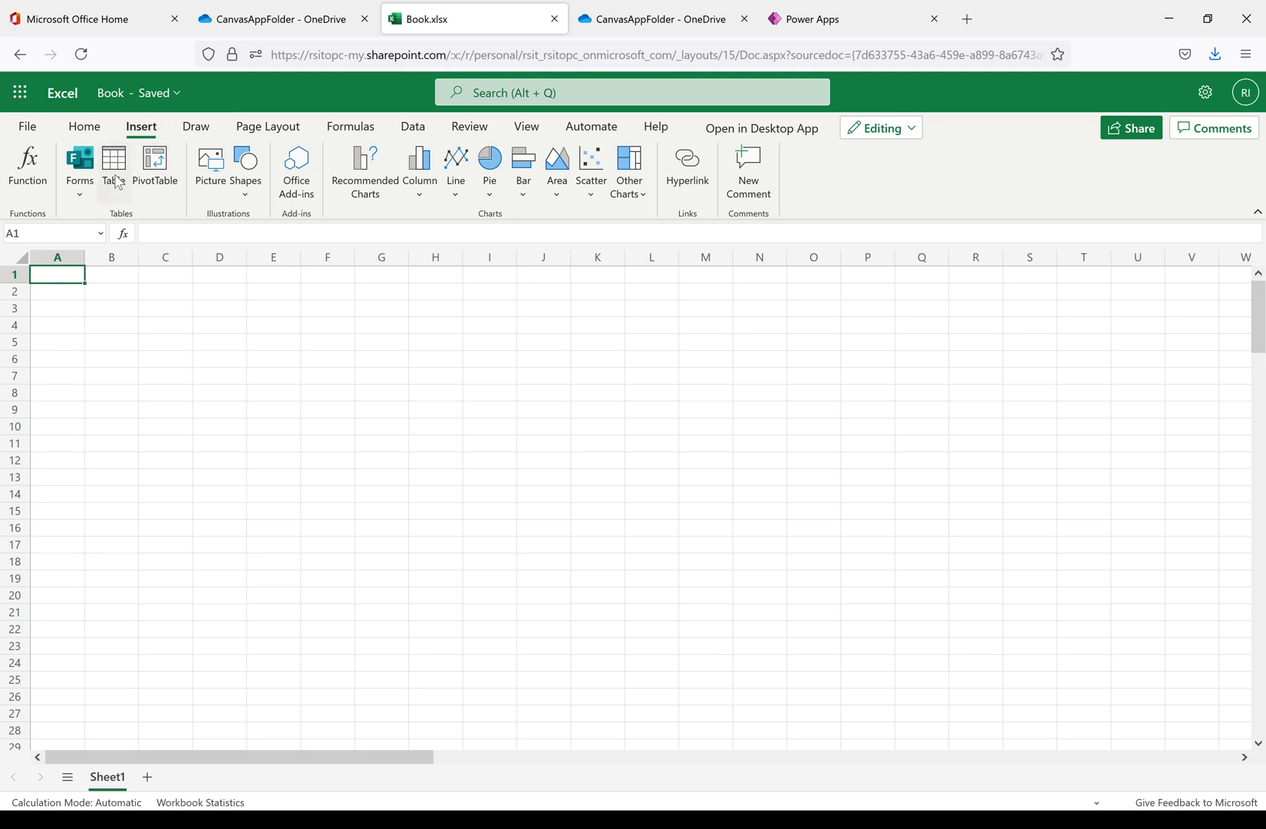
pyautogui.click(117, 182)
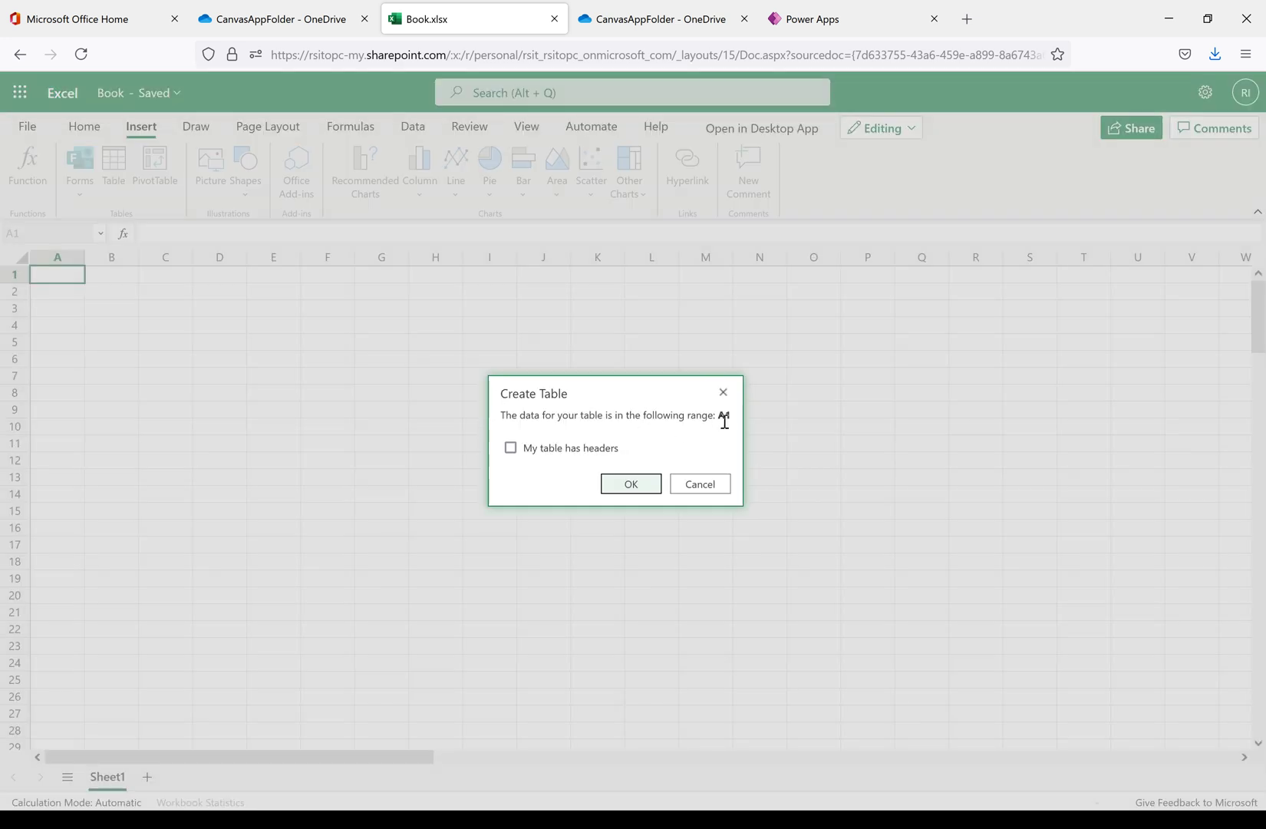
pyautogui.click(631, 483)
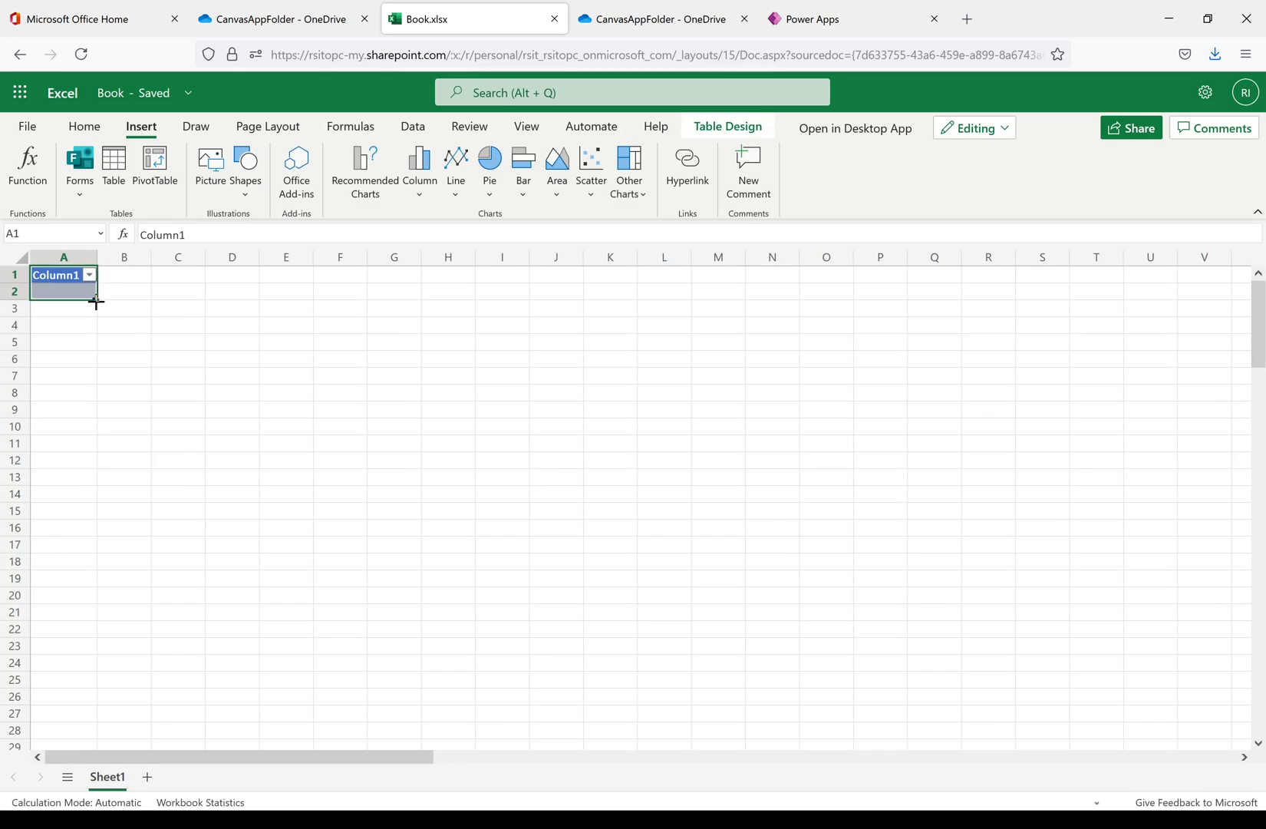
pyautogui.moveTo(95, 296); pyautogui.dragTo(287, 271)
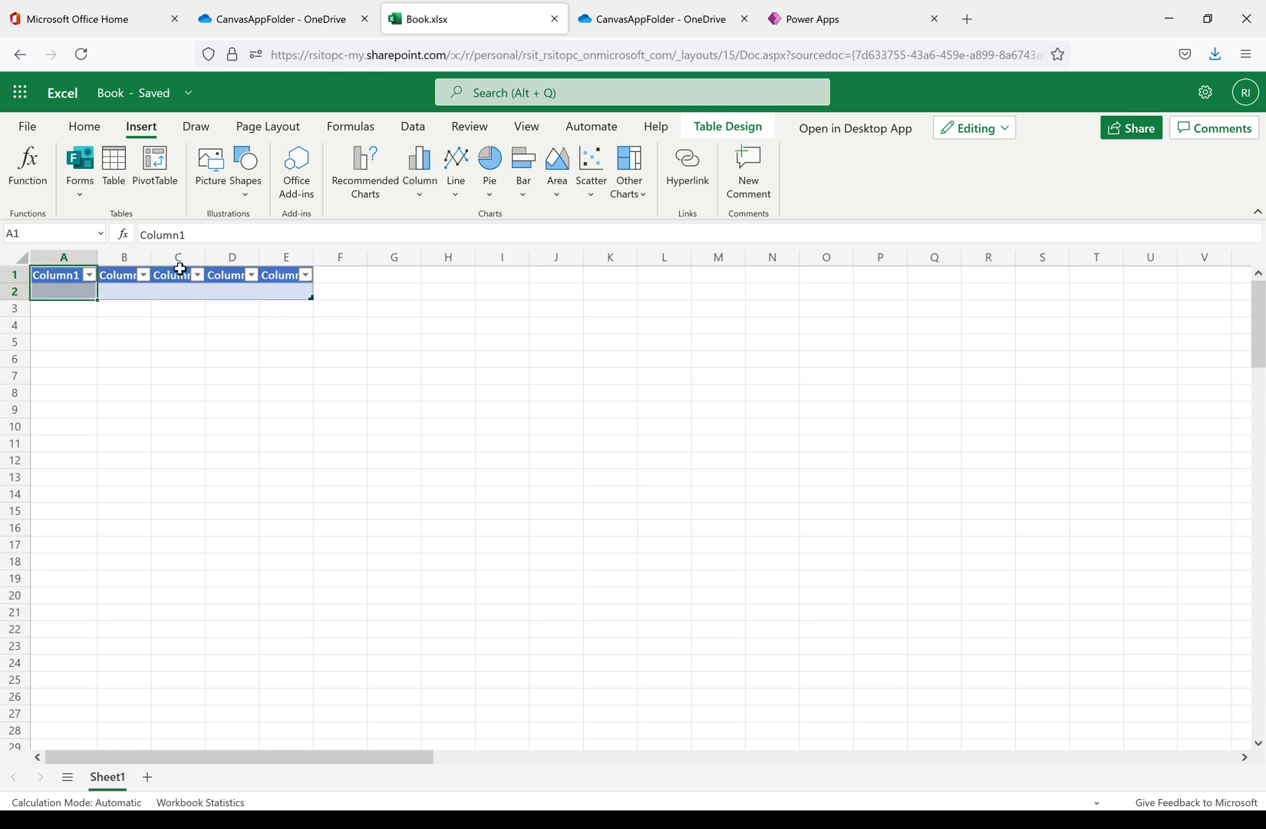
pyautogui.doubleClick(148, 235)
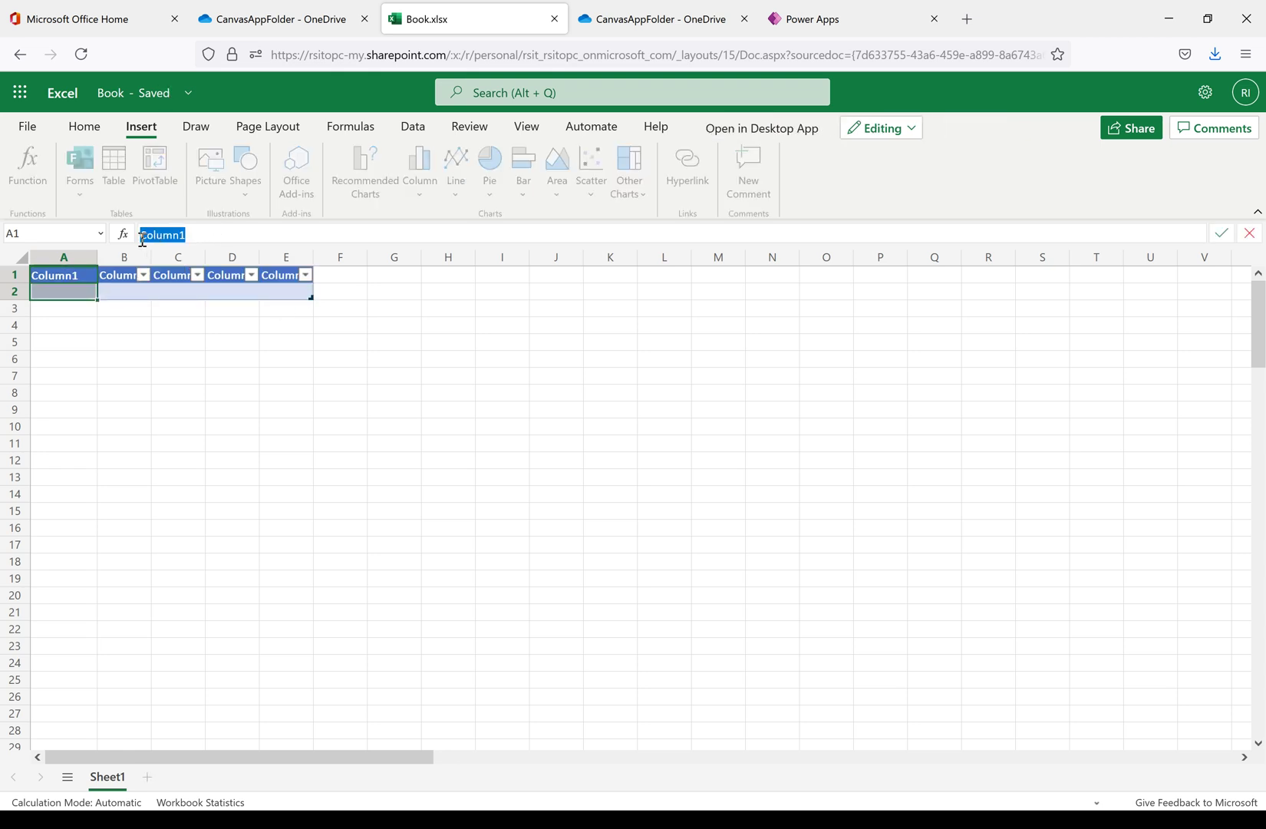
pyautogui.click(121, 100)
pyautogui.click(82, 173)
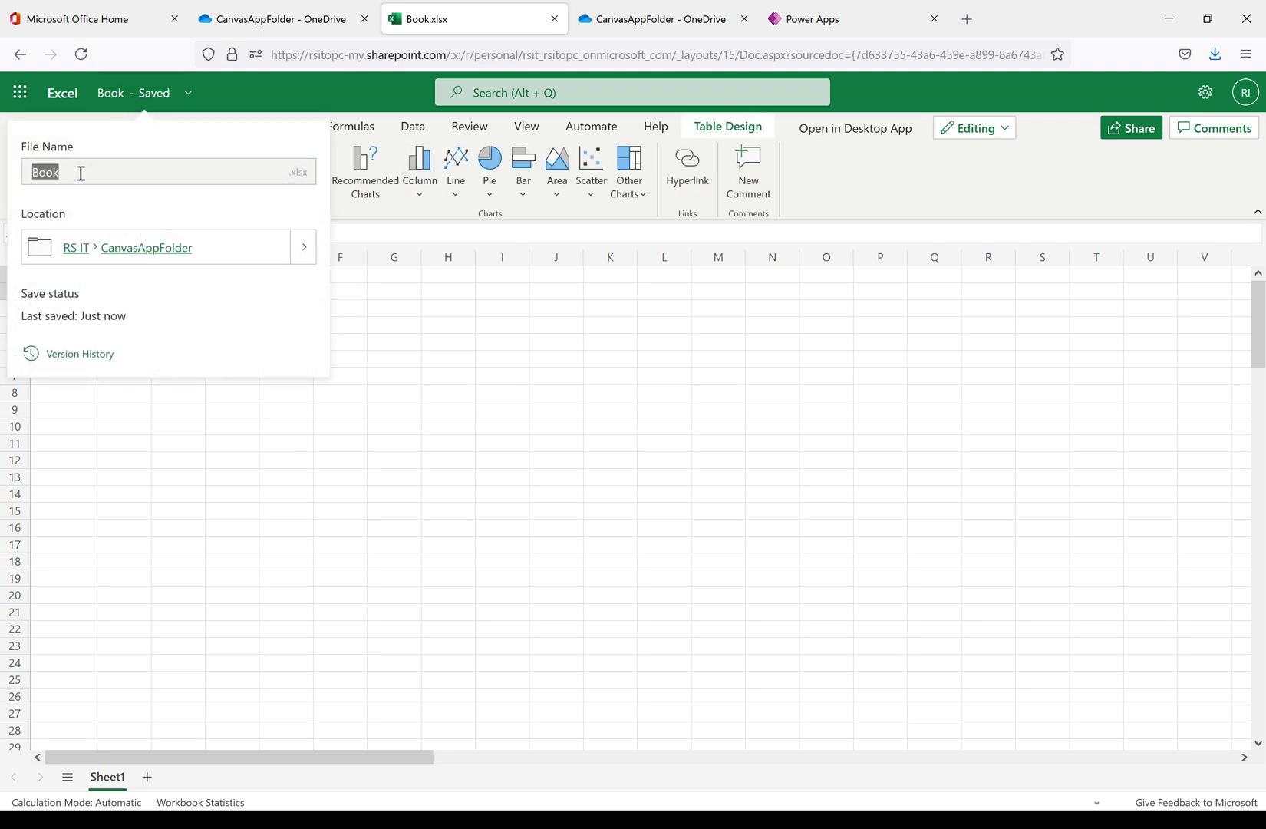
pyautogui.press('BackSpace')
pyautogui.click(114, 102)
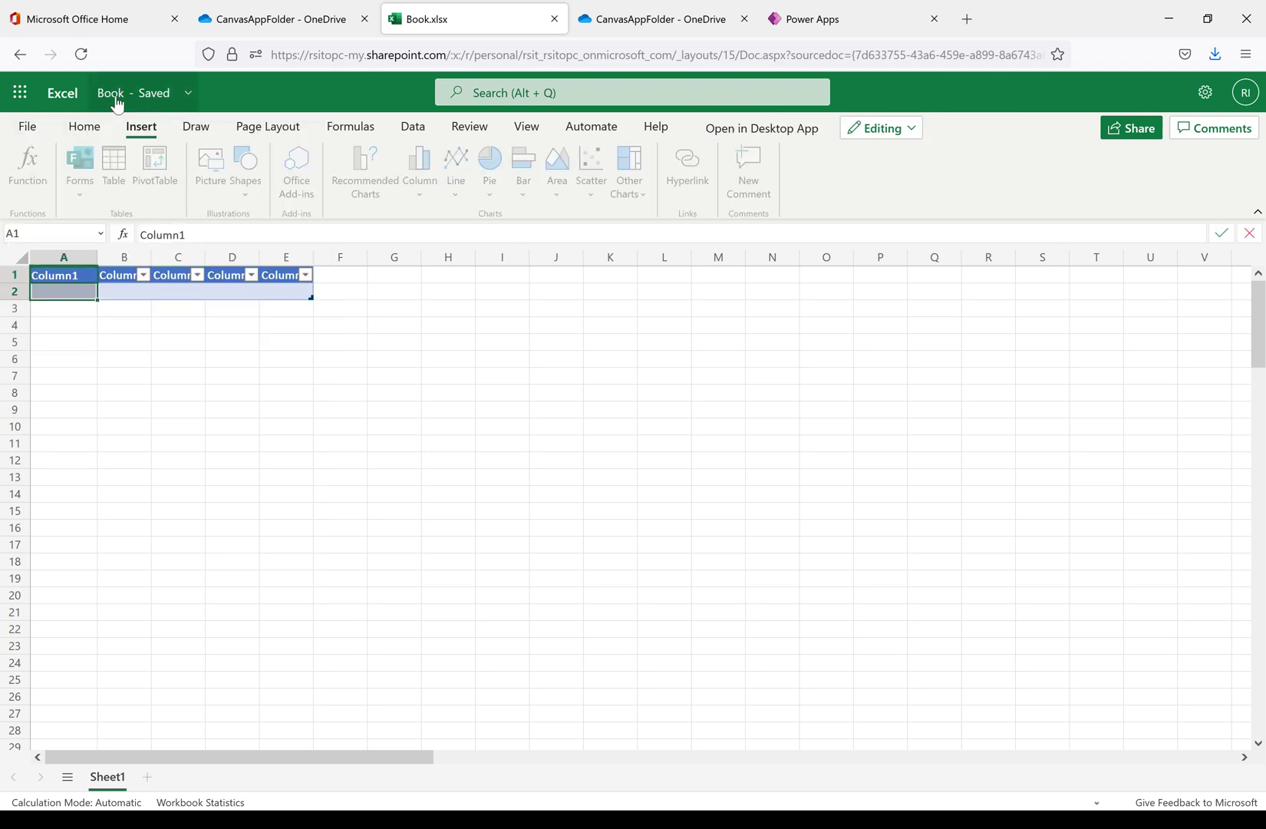
pyautogui.click(117, 102)
pyautogui.click(142, 175)
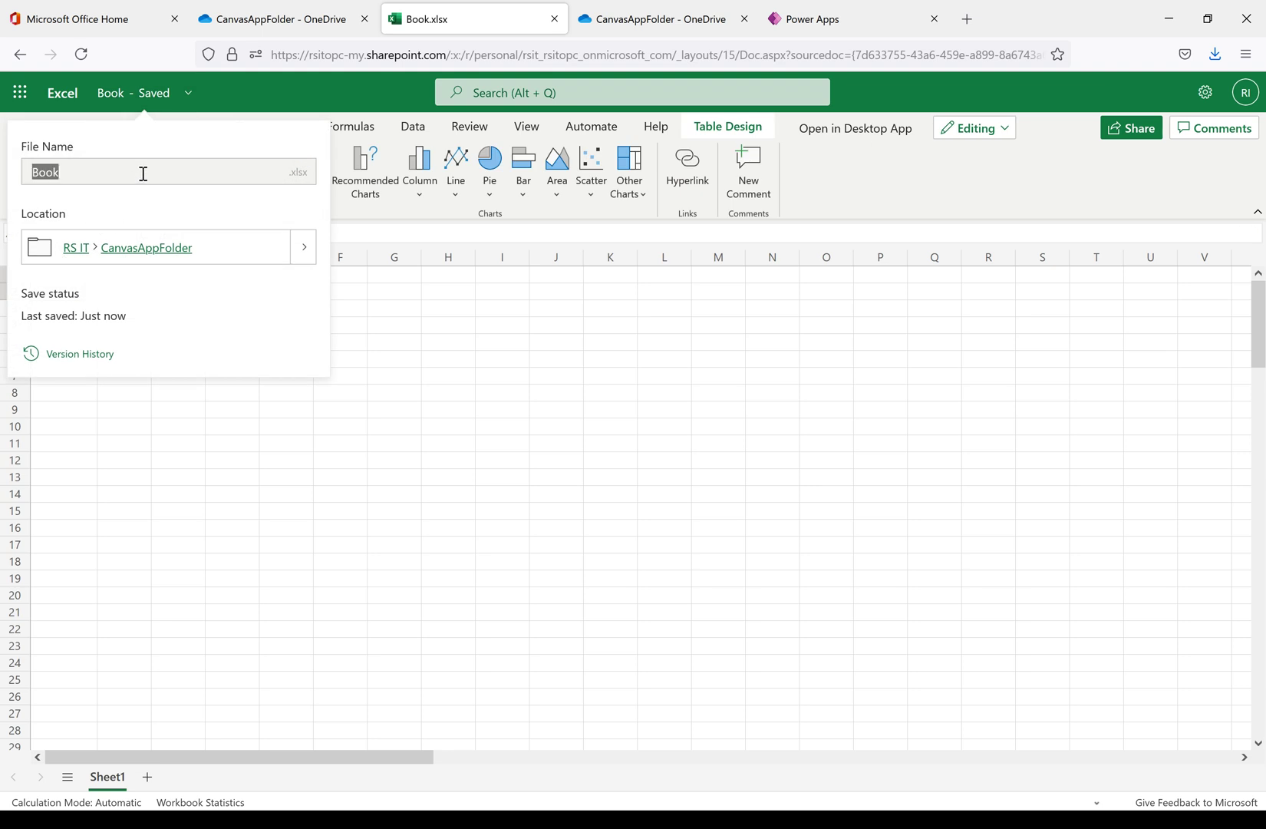
pyautogui.press('Escape')
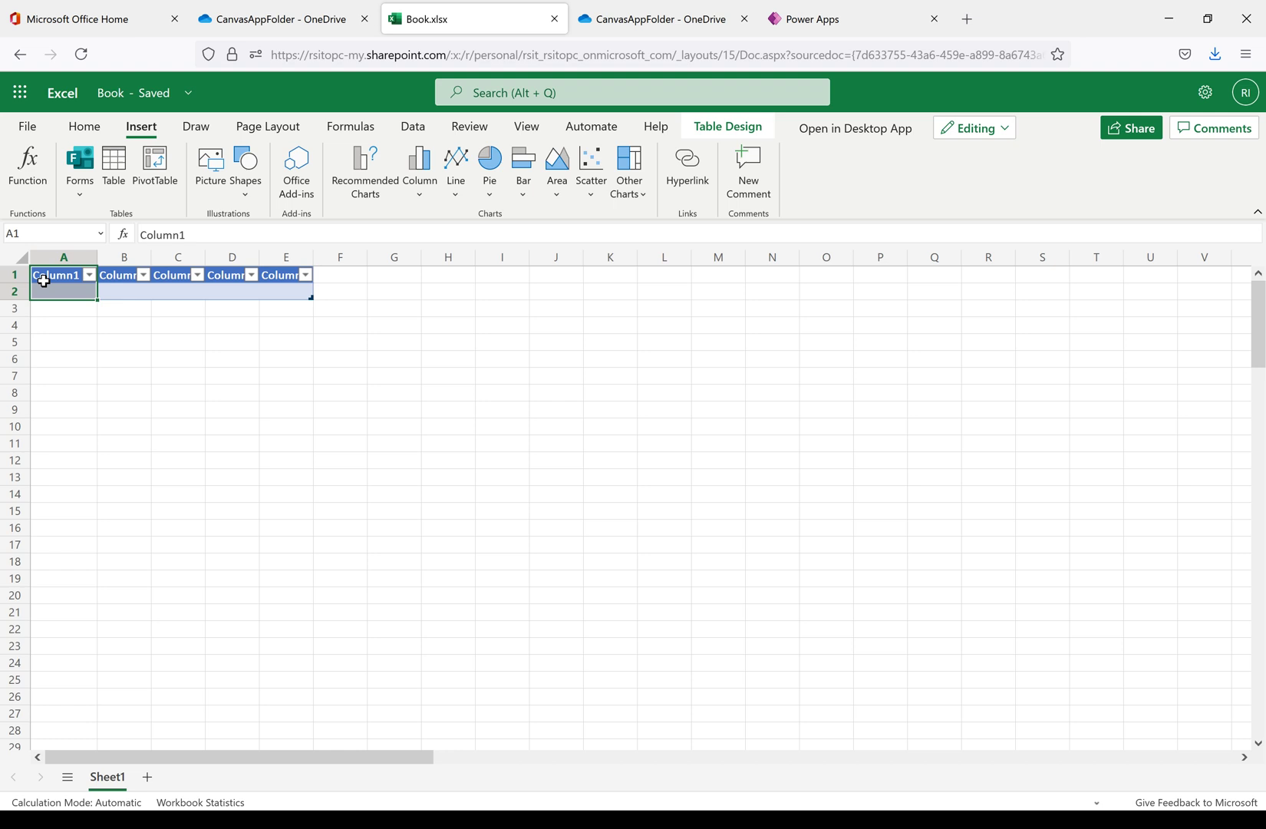
# - Rename the table headers in A1 and B1 to Title and Type Of Product
pyautogui.click(83, 292)
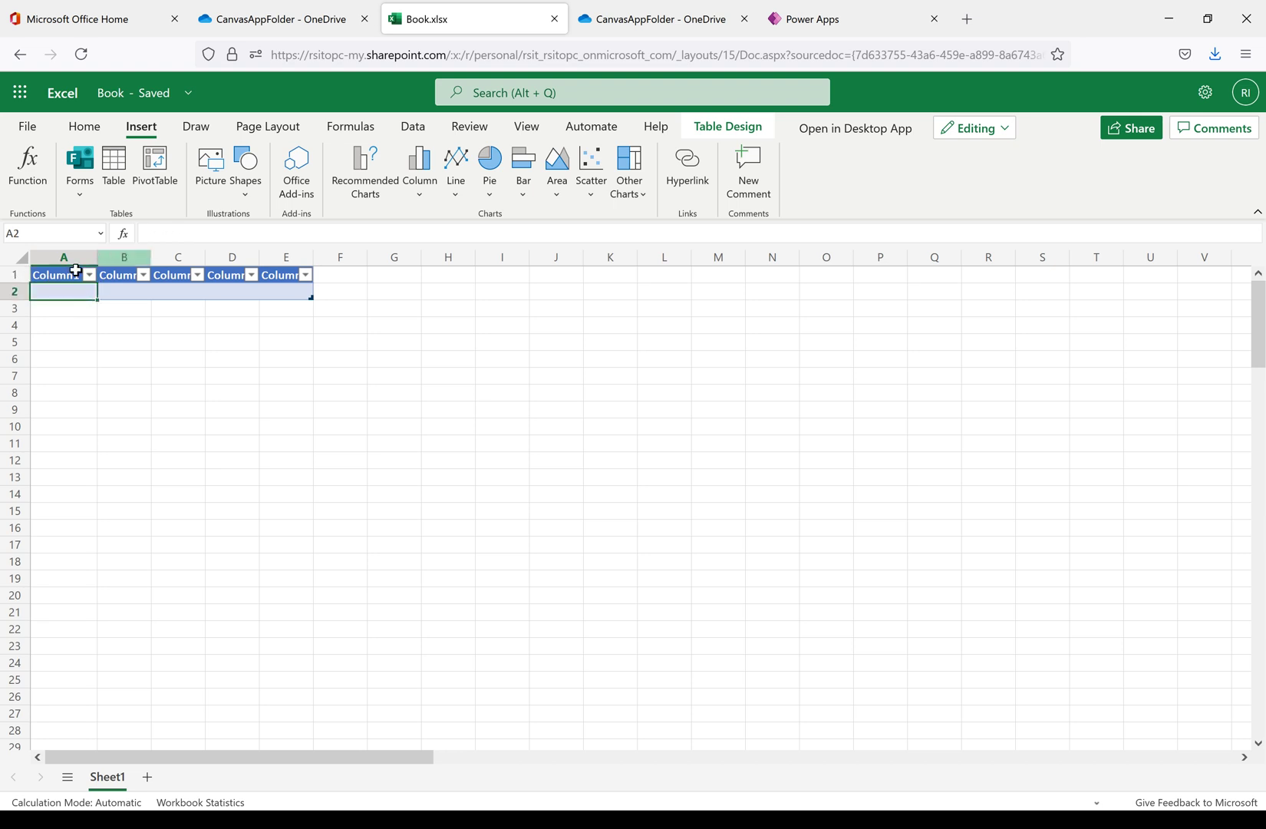
pyautogui.click(76, 274)
pyautogui.moveTo(198, 235); pyautogui.dragTo(142, 236)
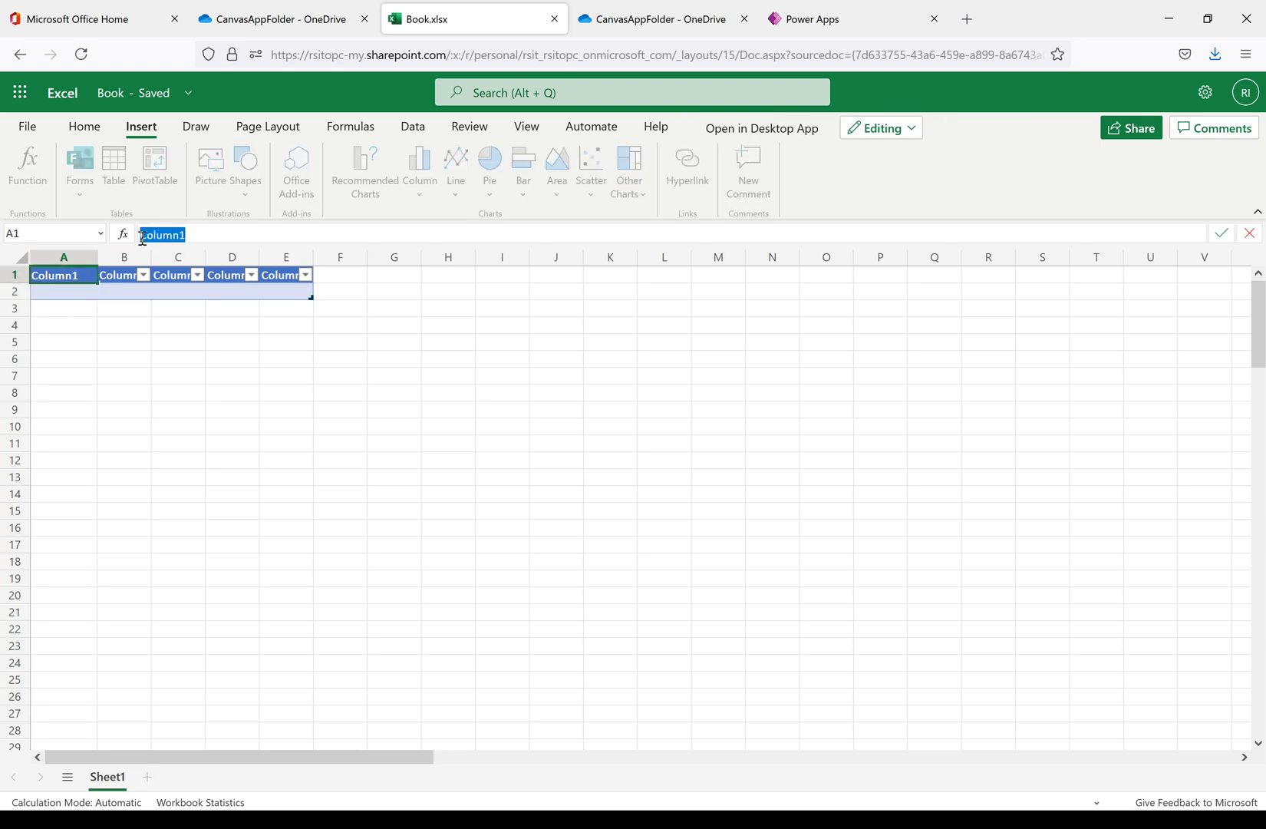
pyautogui.write('Title')
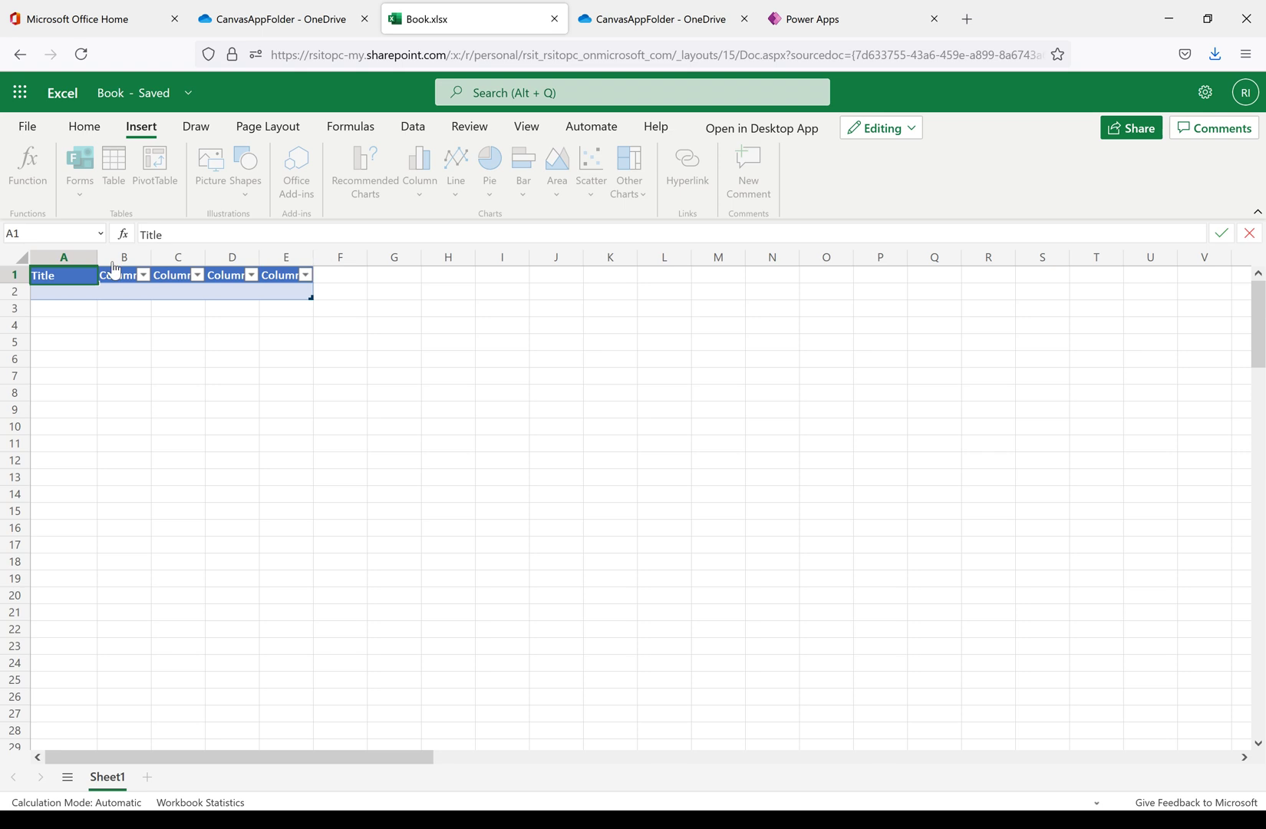
pyautogui.click(115, 274)
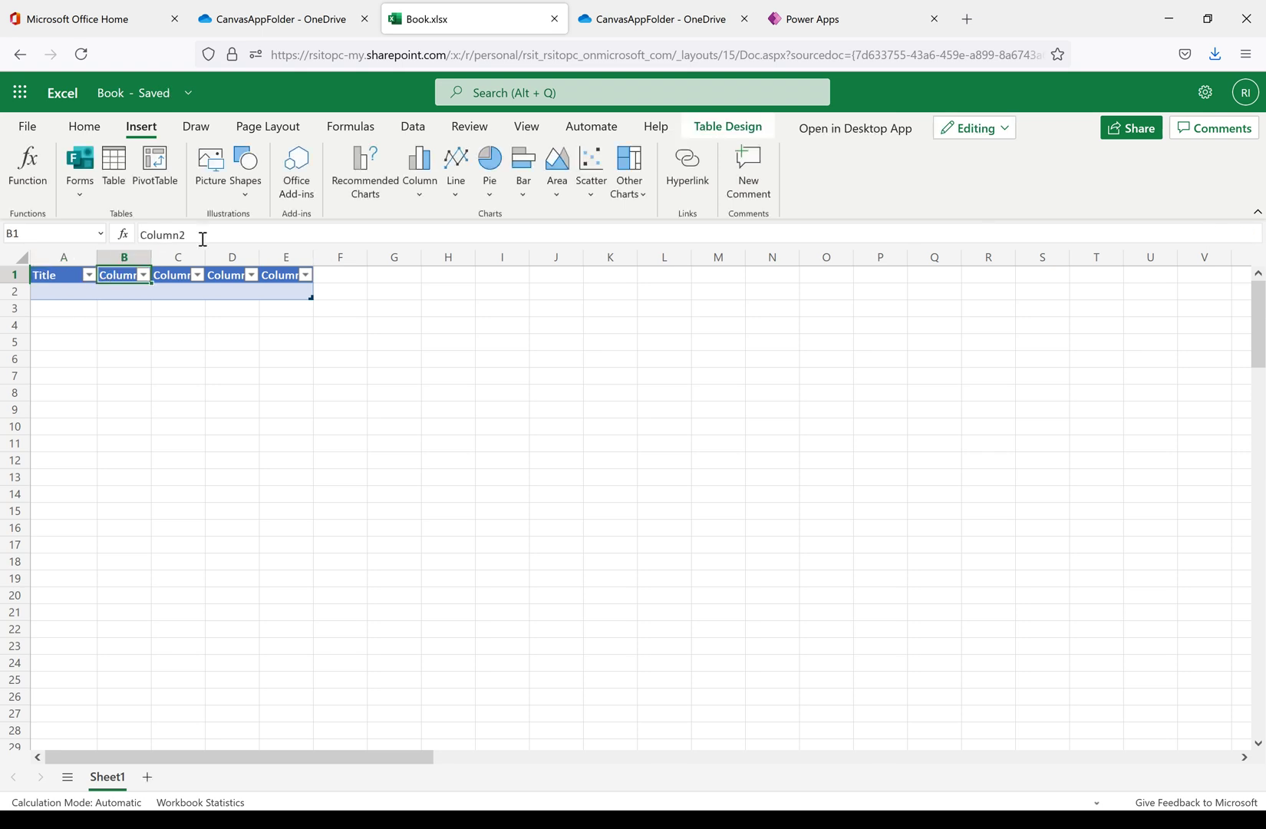
pyautogui.moveTo(216, 233); pyautogui.dragTo(144, 233)
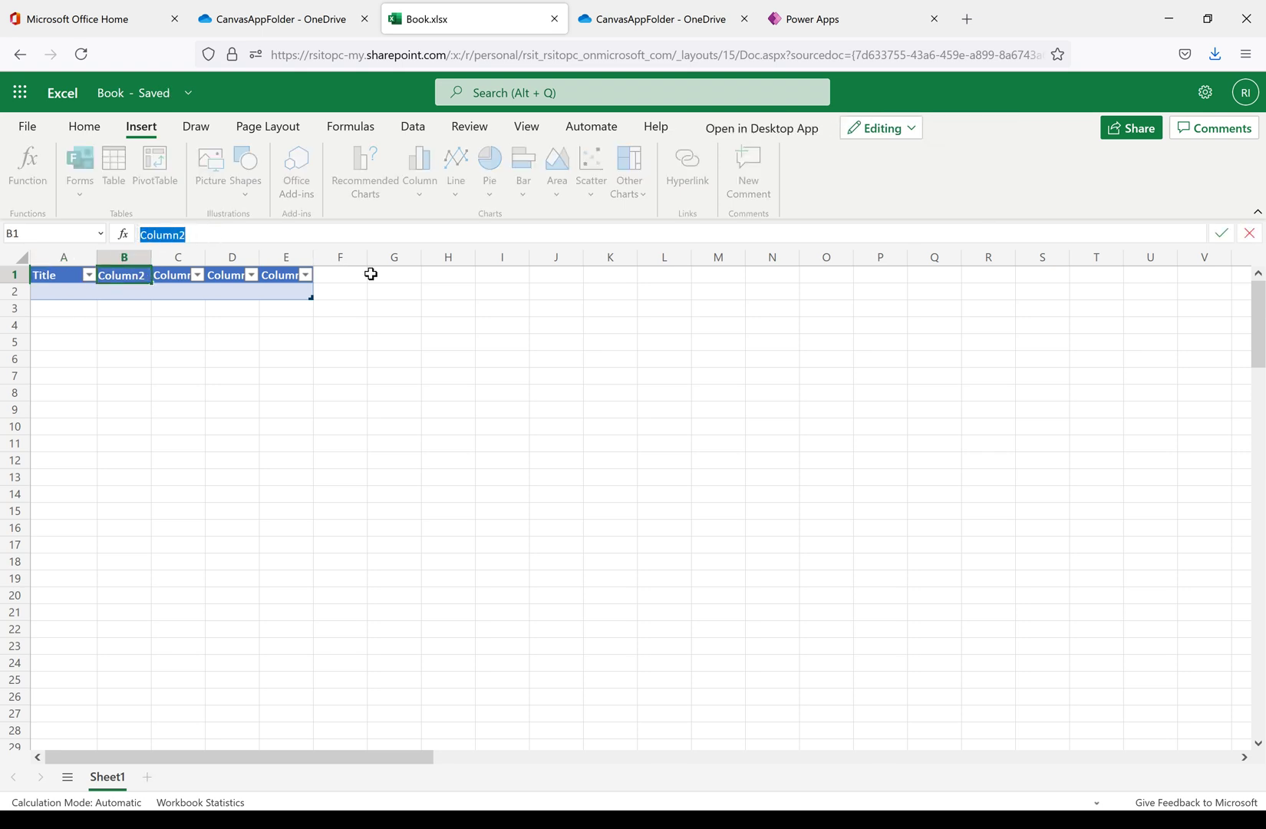
pyautogui.write('Type')
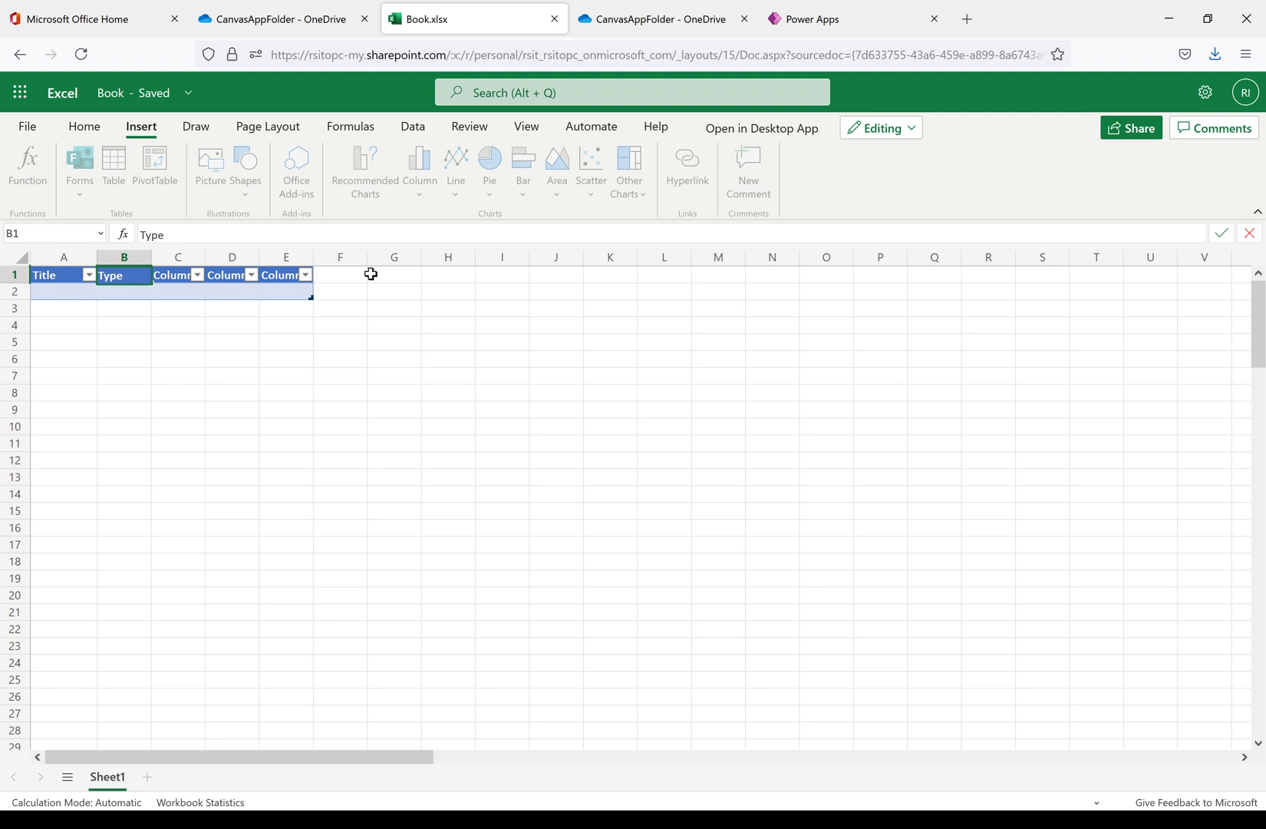
pyautogui.write(' Of Pro')
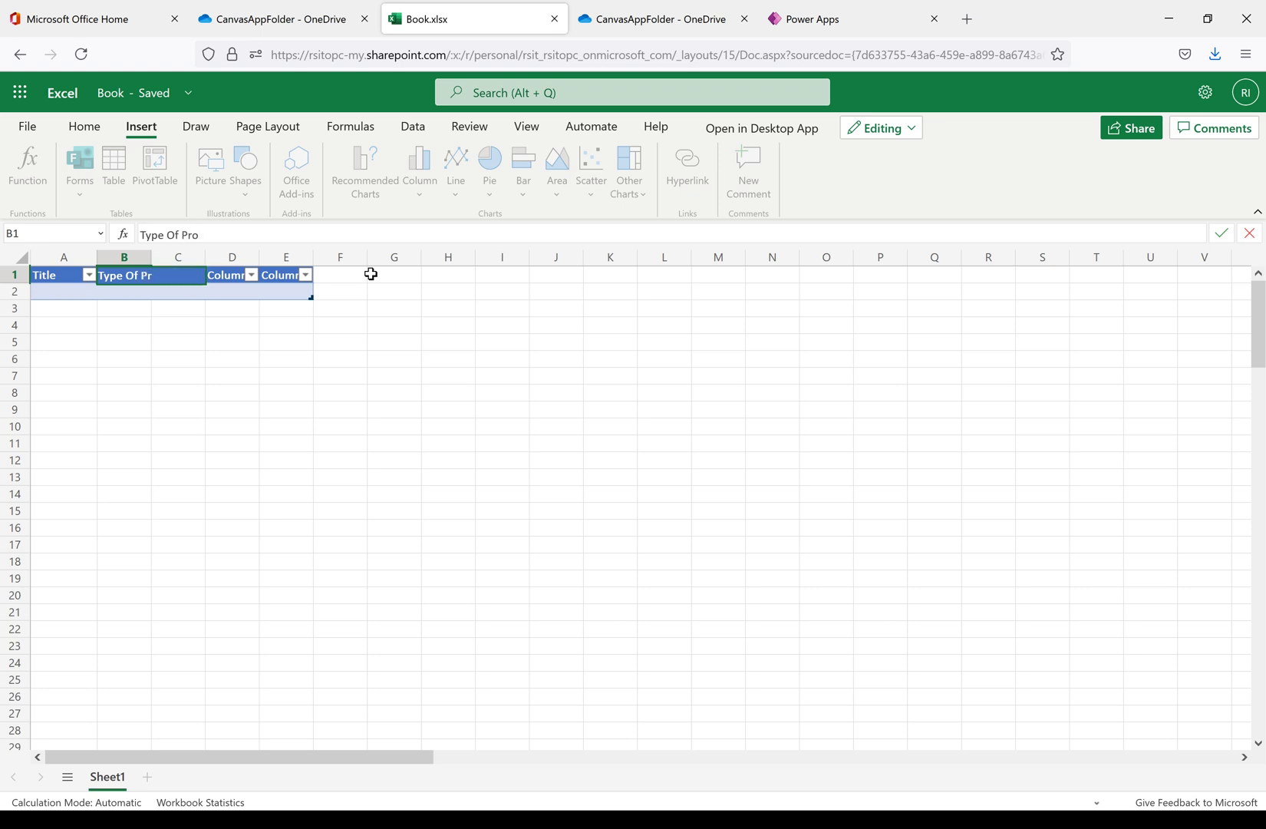
pyautogui.write('duct')
pyautogui.click(218, 325)
# - Rename the table headers in C1 and D1 to Make and Cost
pyautogui.click(175, 275)
pyautogui.moveTo(196, 234); pyautogui.dragTo(139, 234)
pyautogui.write('Make')
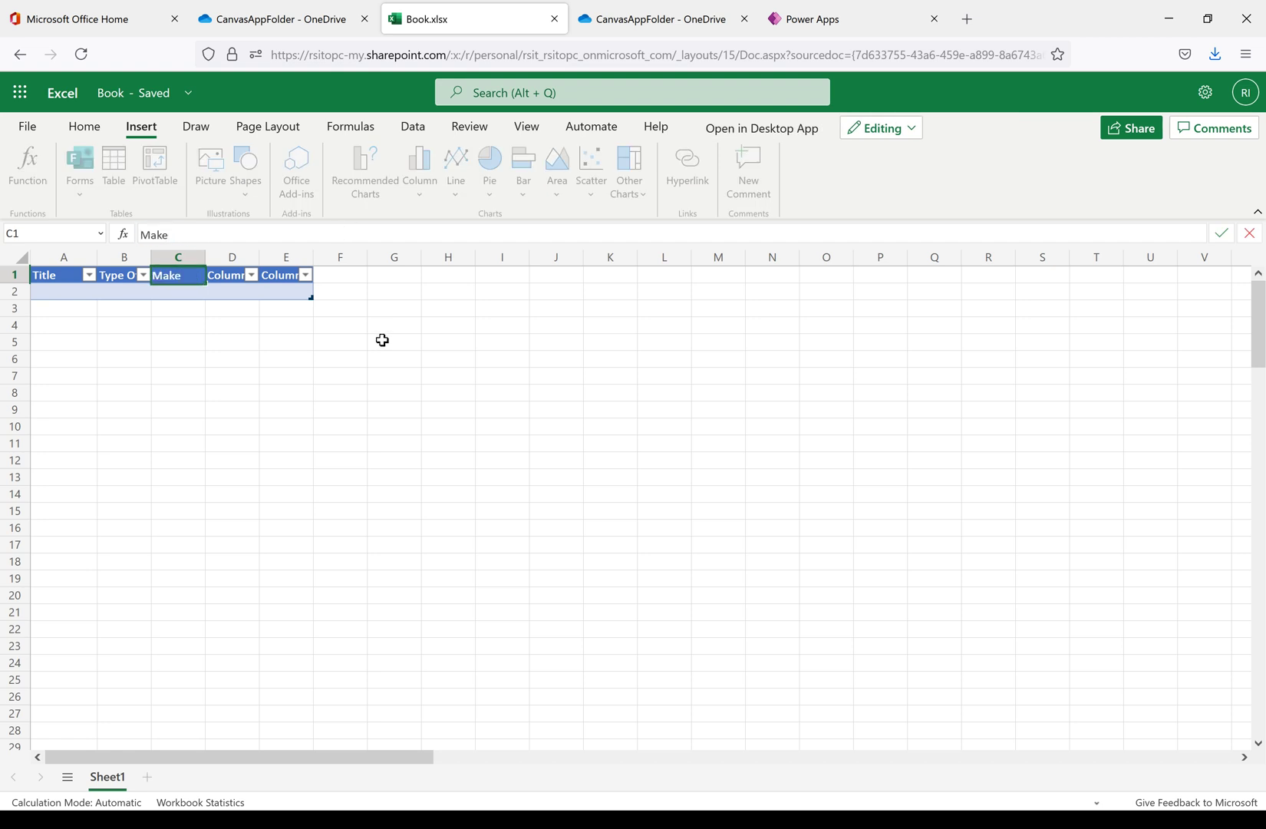
pyautogui.click(342, 358)
pyautogui.click(230, 275)
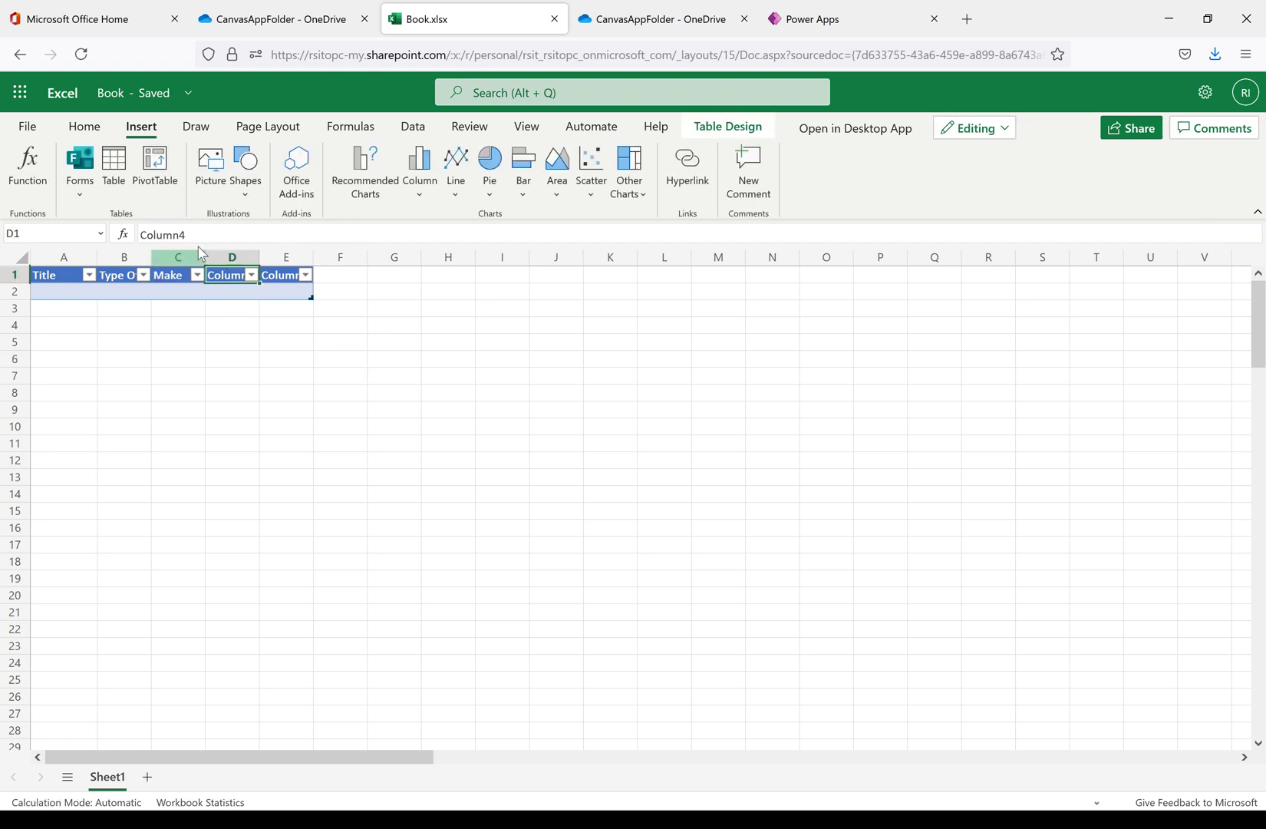
pyautogui.doubleClick(138, 236)
pyautogui.write('Cost')
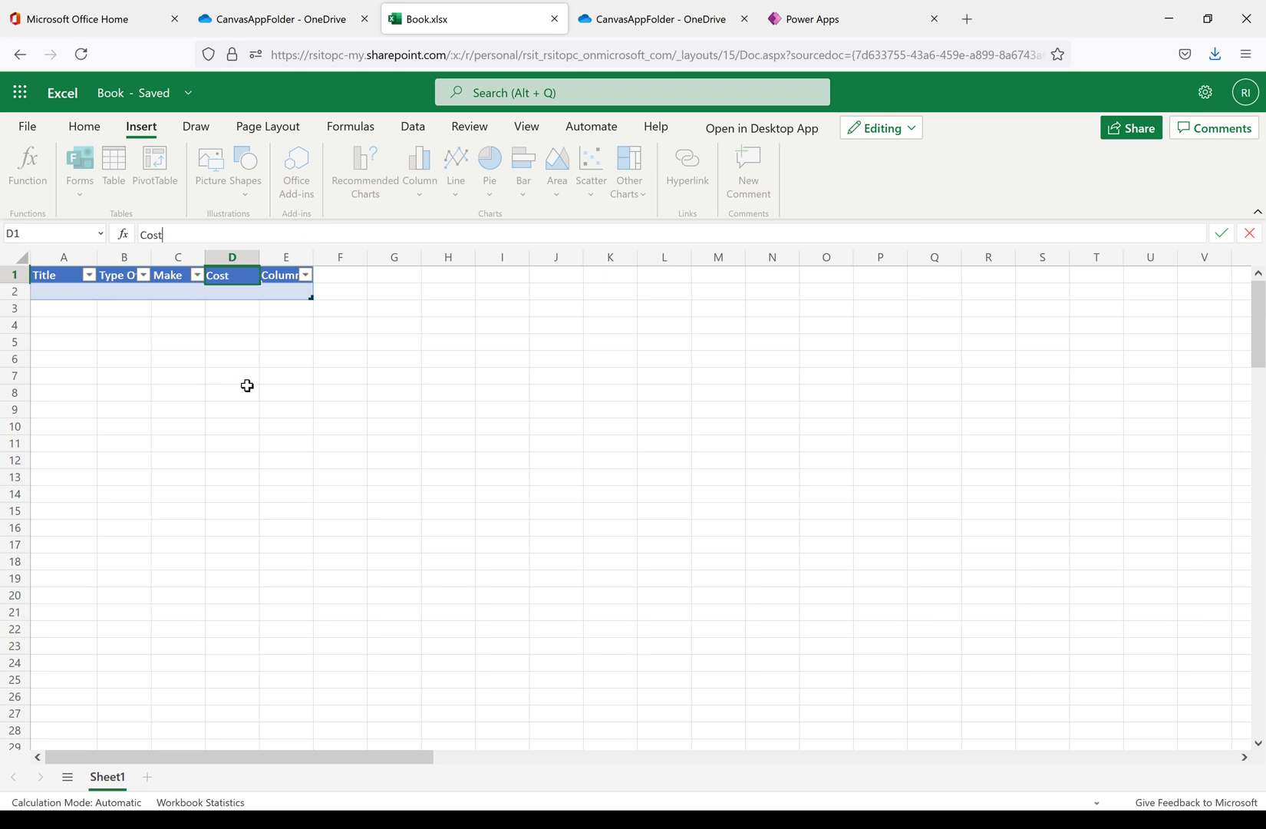
pyautogui.click(232, 392)
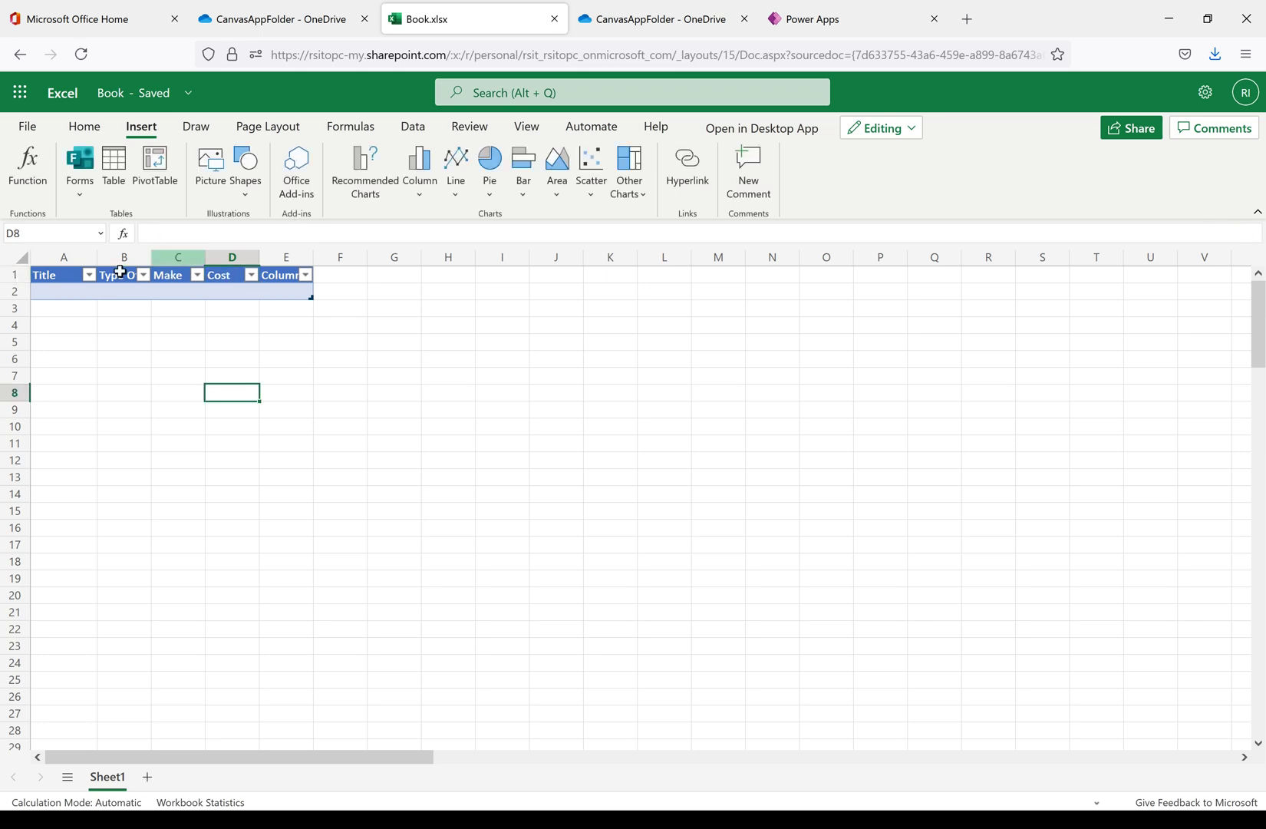
# - Widen columns B to E of the table and rename the header in E1 to Mfd Year
pyautogui.moveTo(151, 252); pyautogui.dragTo(278, 255)
pyautogui.moveTo(354, 255); pyautogui.dragTo(464, 255)
pyautogui.click(405, 277)
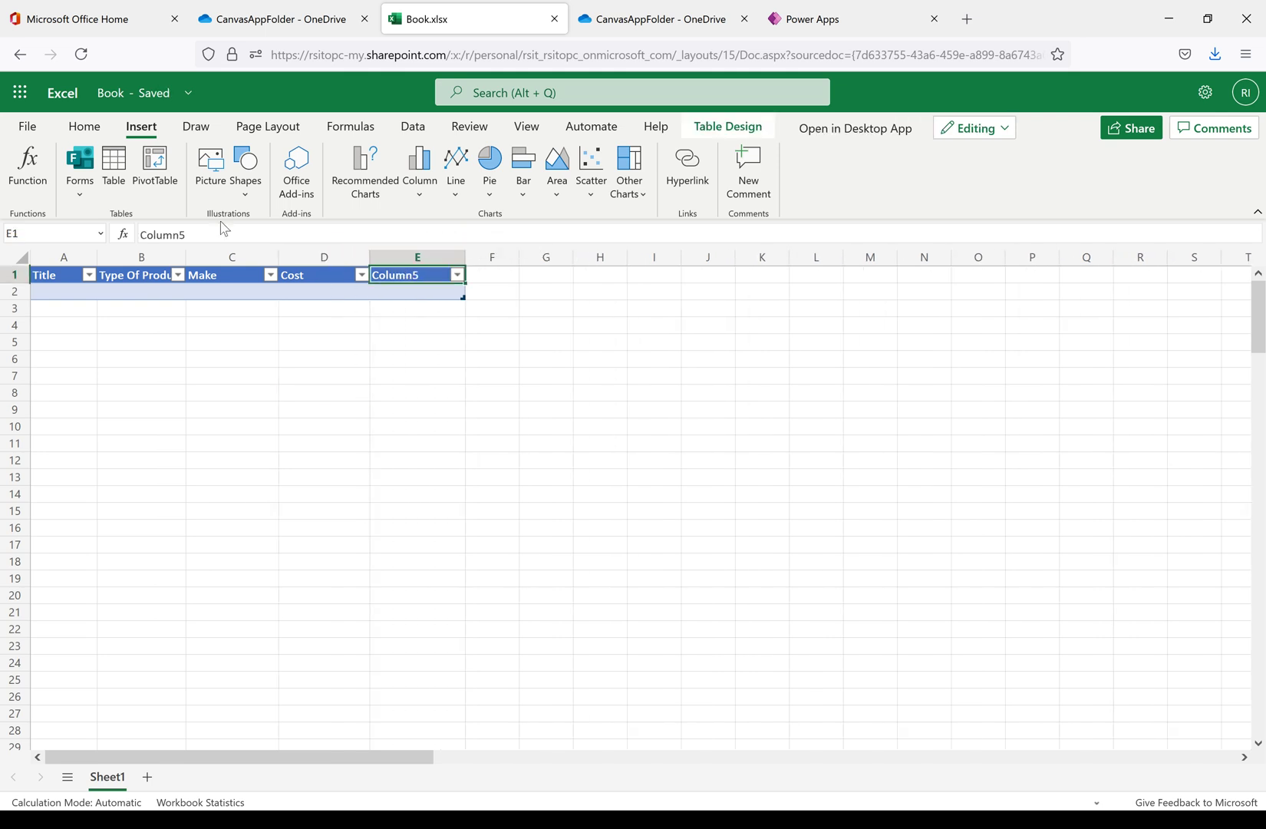
pyautogui.click(146, 232)
pyautogui.moveTo(201, 232); pyautogui.dragTo(148, 235)
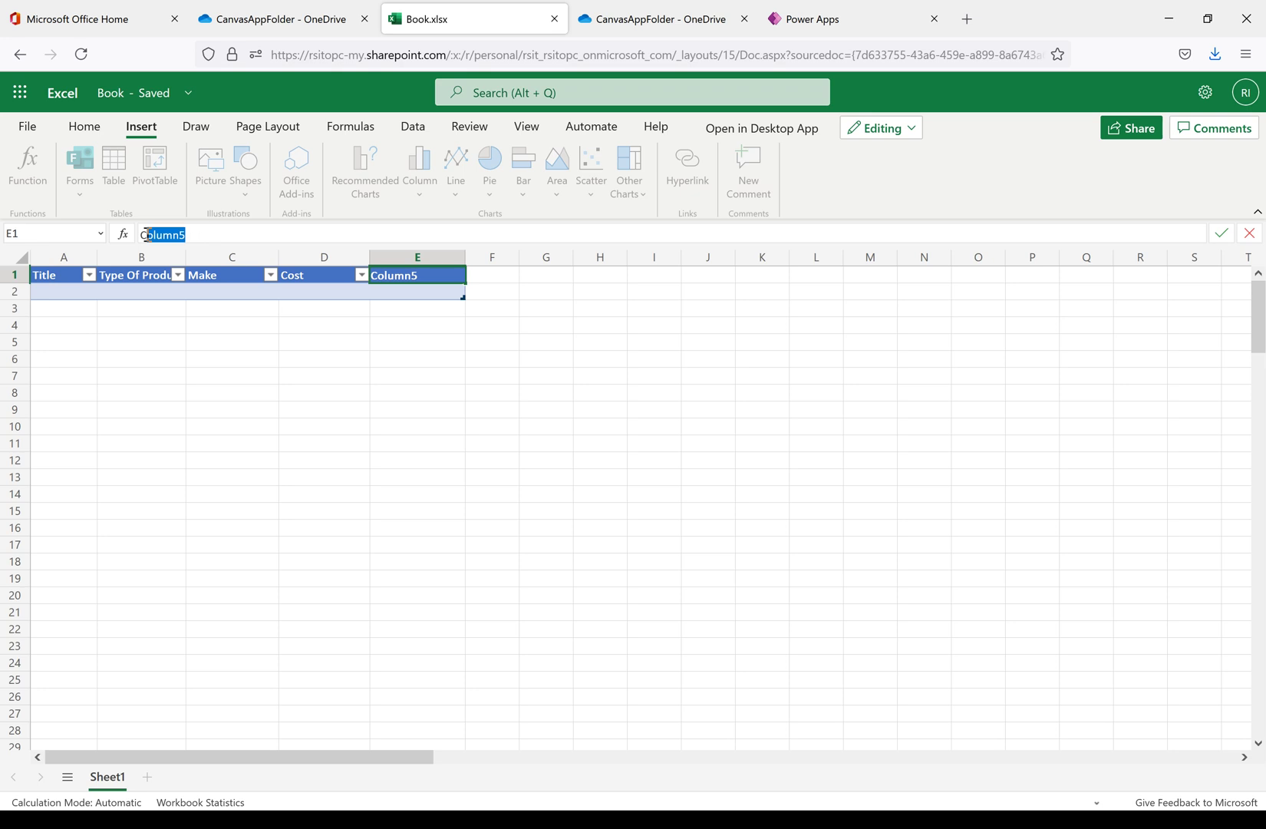
pyautogui.write('Mfd Year')
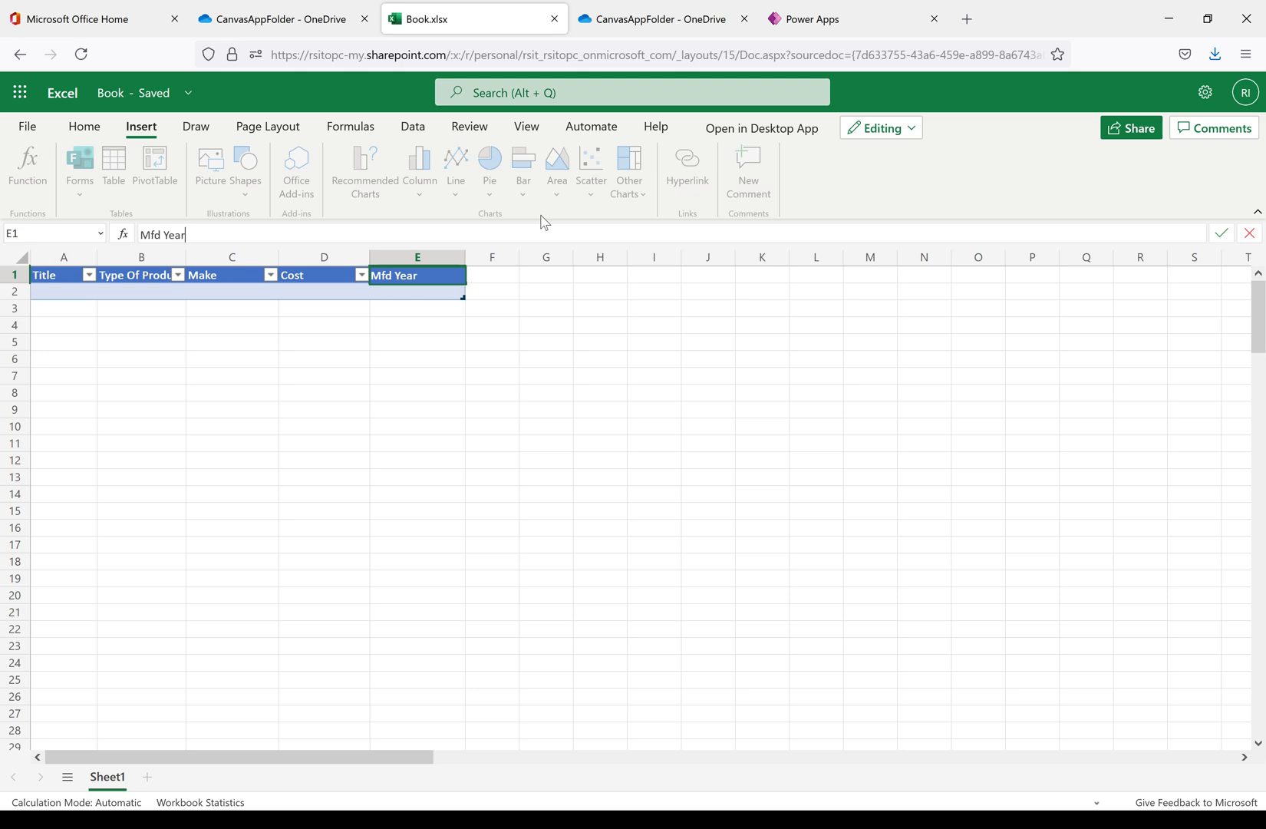
pyautogui.click(405, 394)
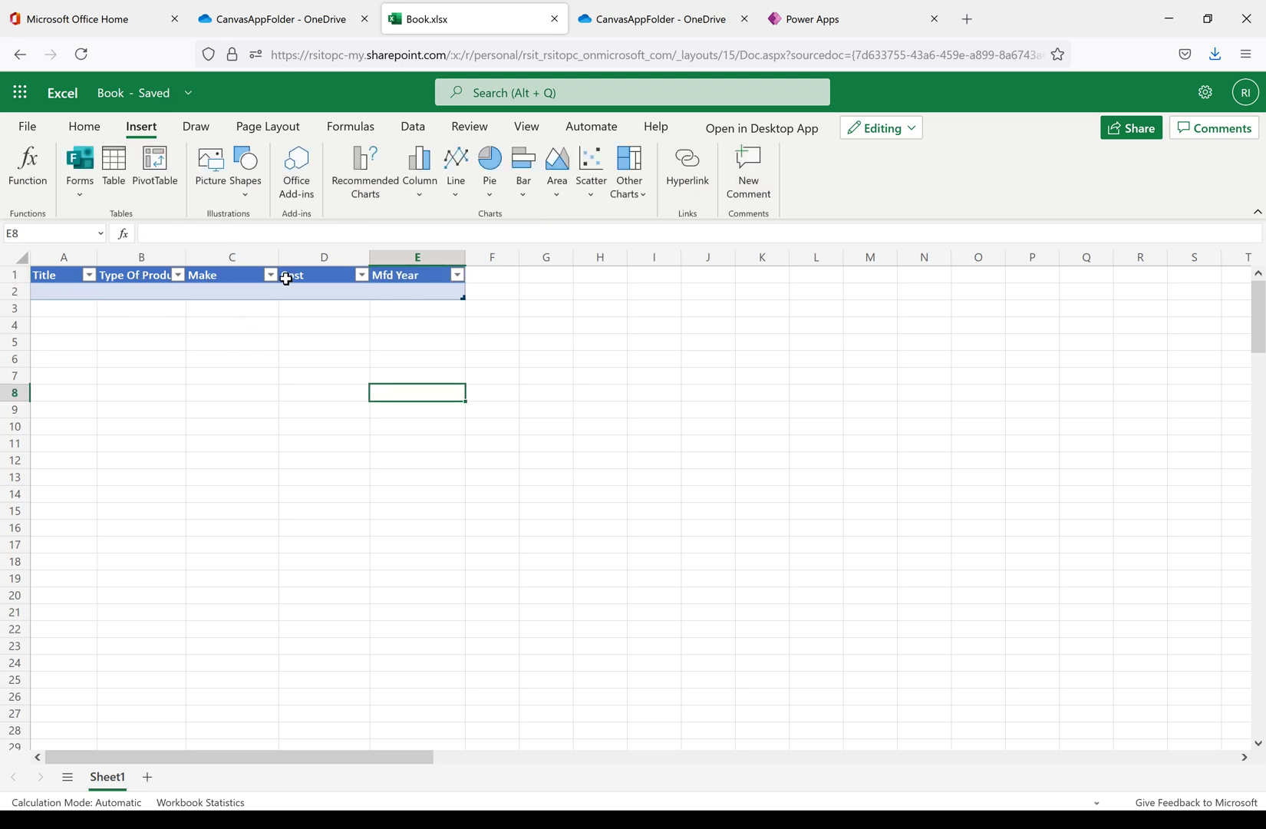
pyautogui.click(528, 342)
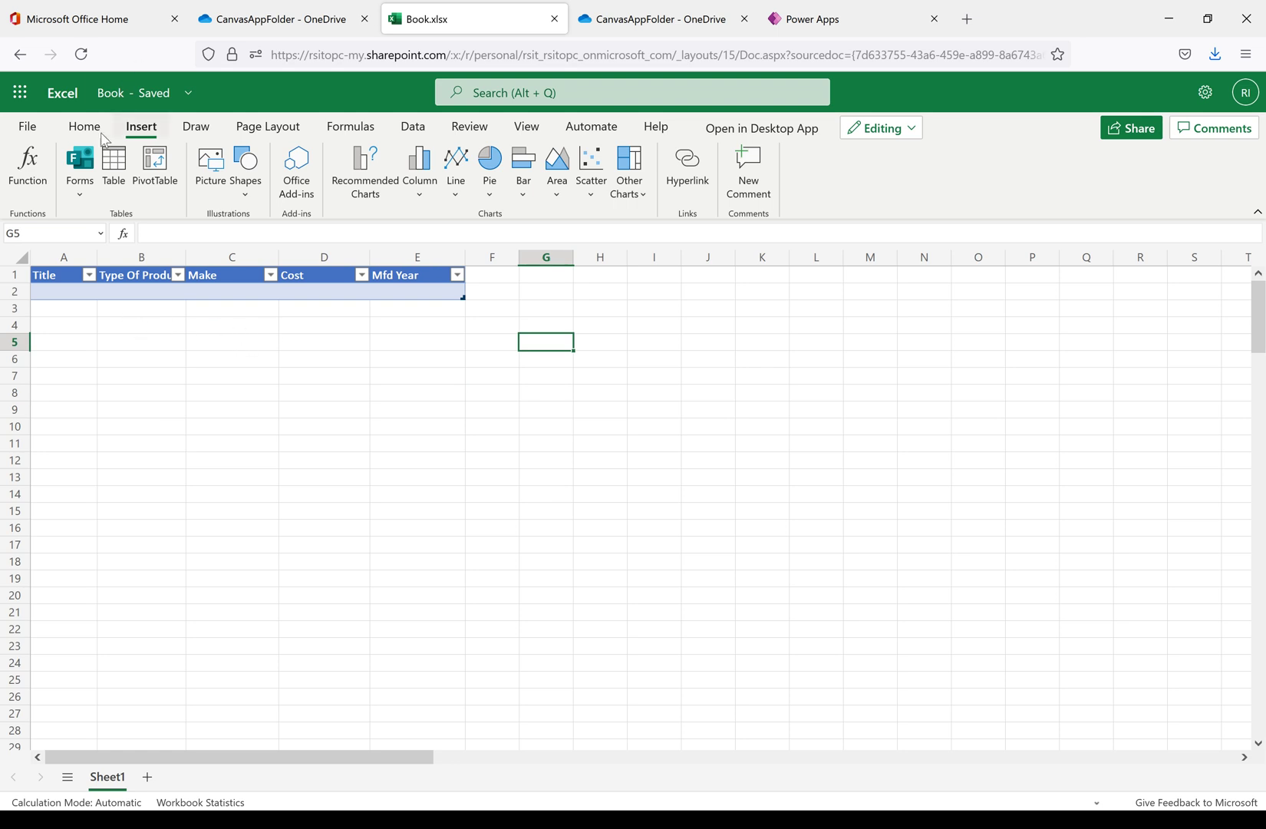
# - Rename the workbook as Products, then switch to OneDrive and refresh the CanvasAppFolder listing
pyautogui.click(152, 98)
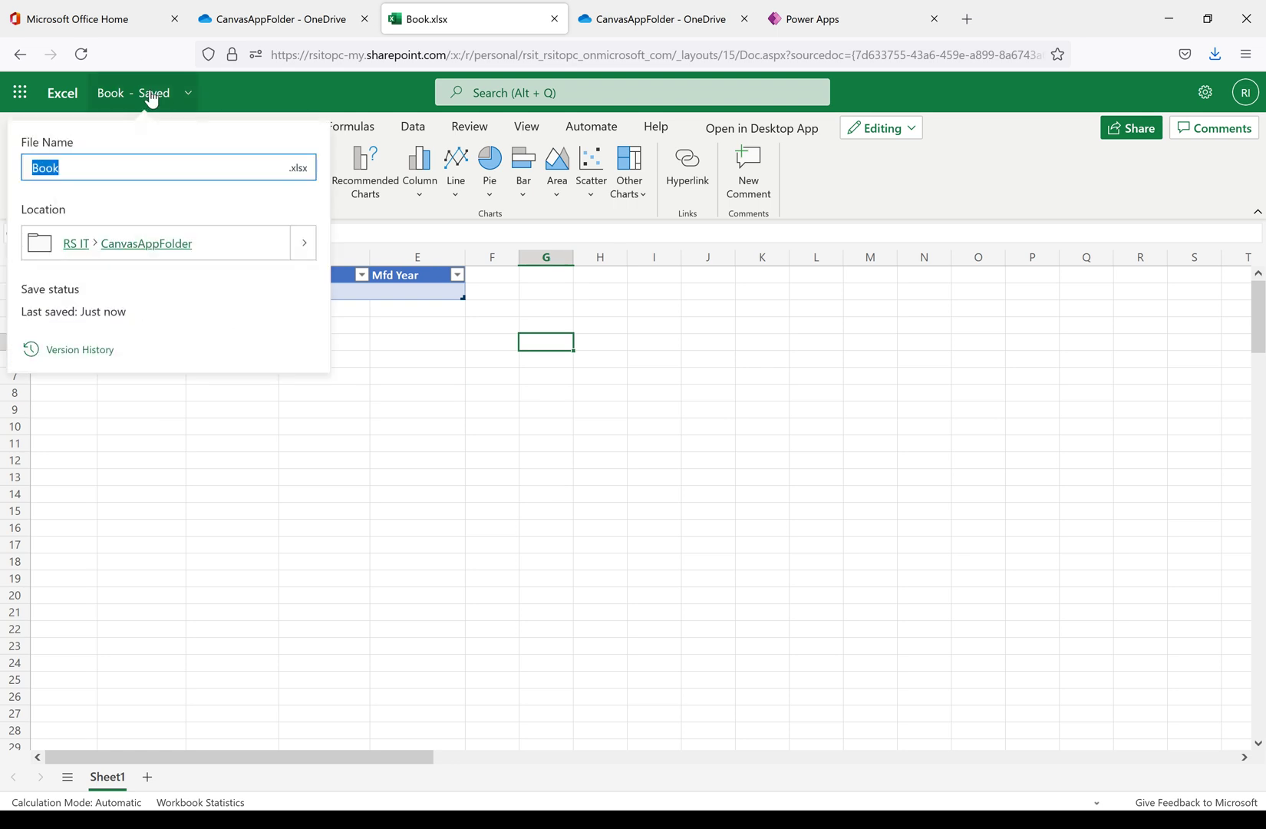
pyautogui.click(82, 165)
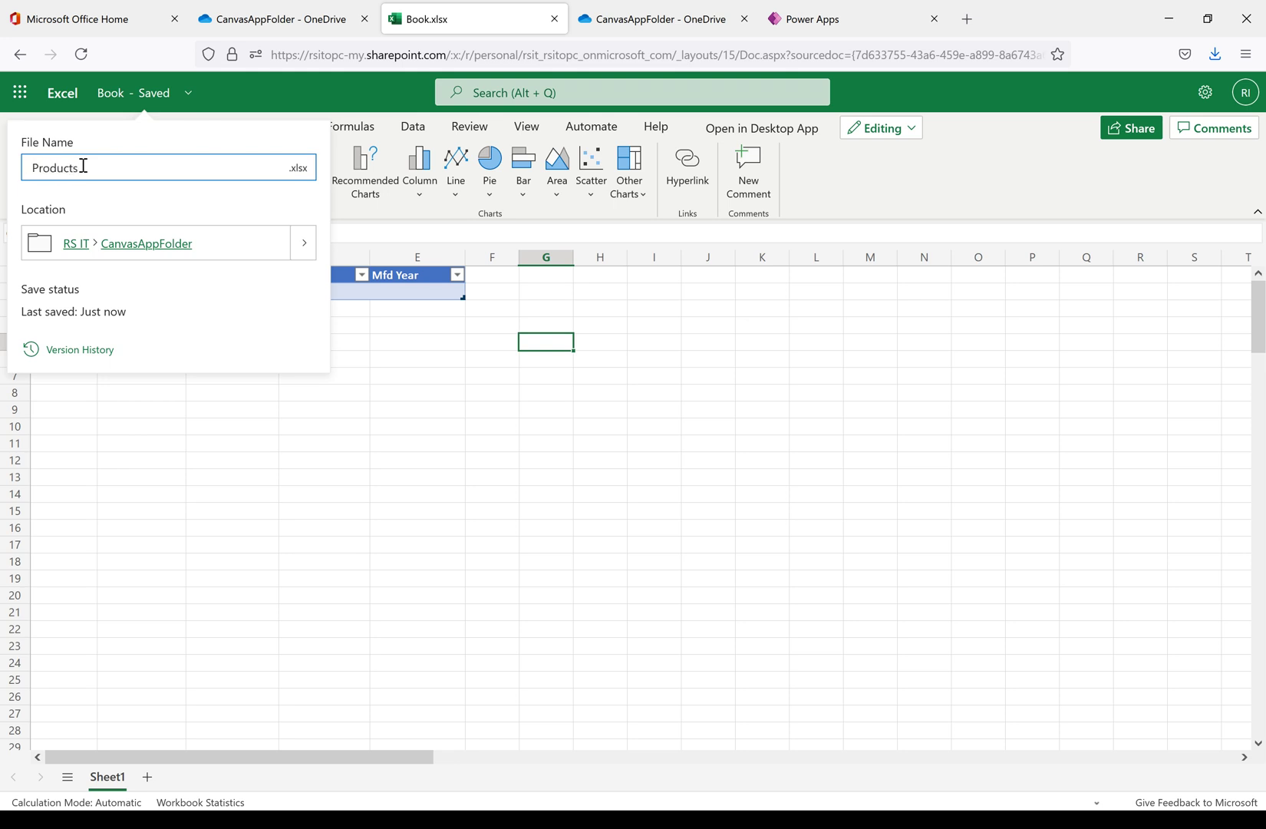
pyautogui.press('Return')
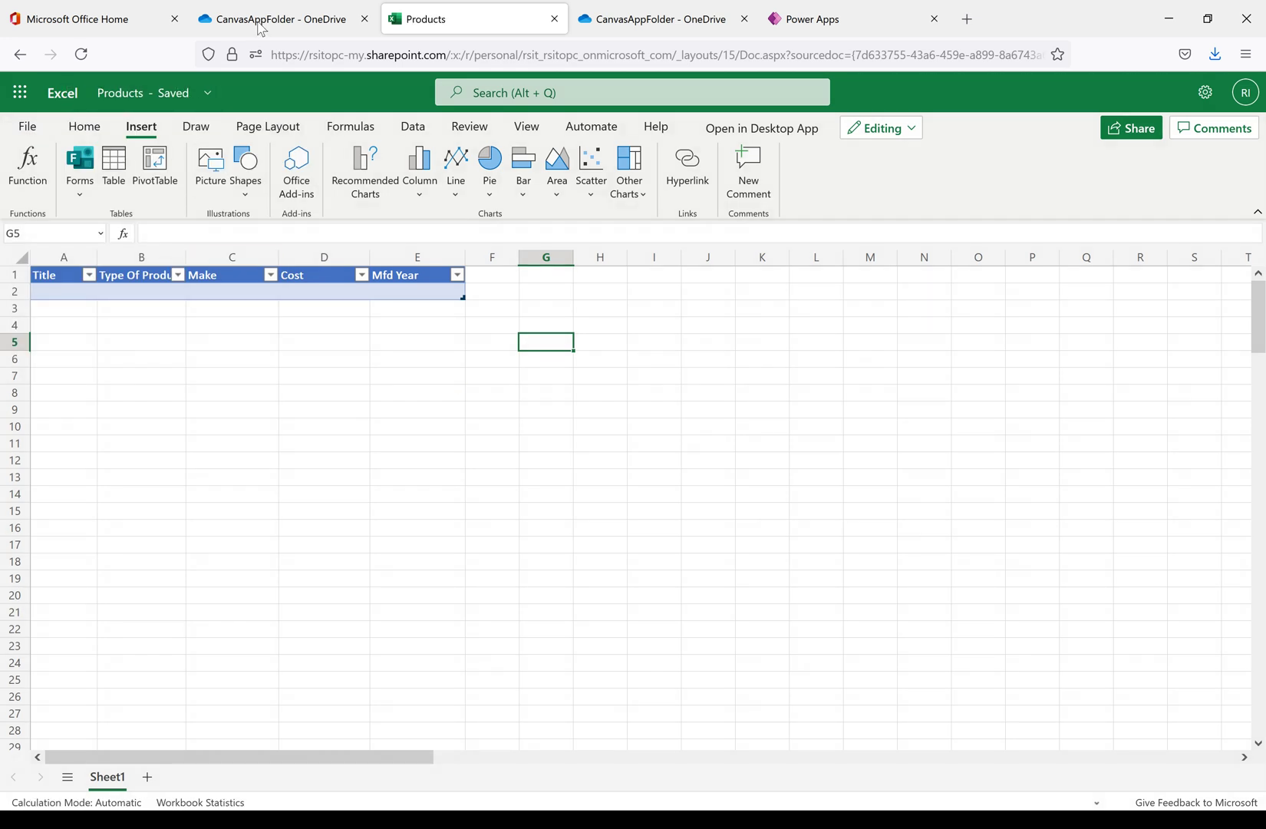
pyautogui.click(281, 23)
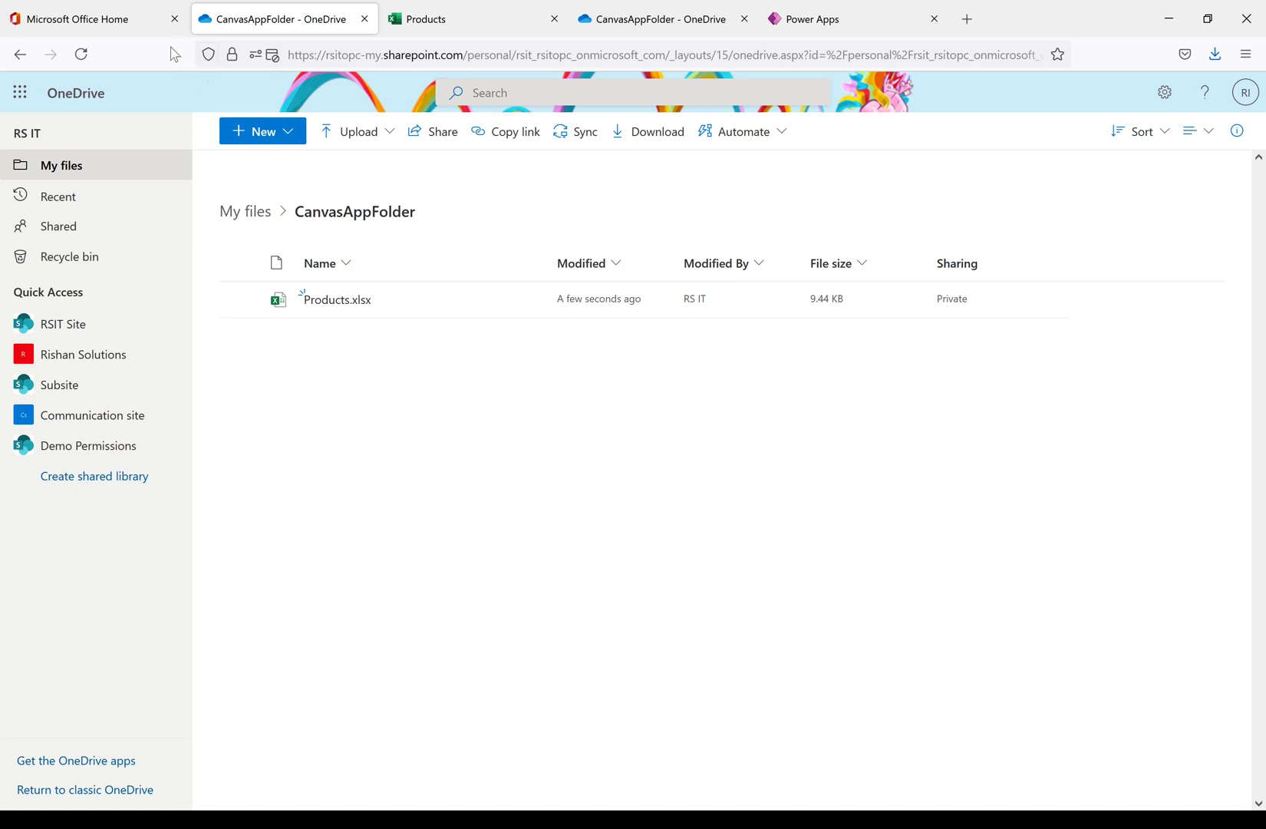
pyautogui.click(81, 54)
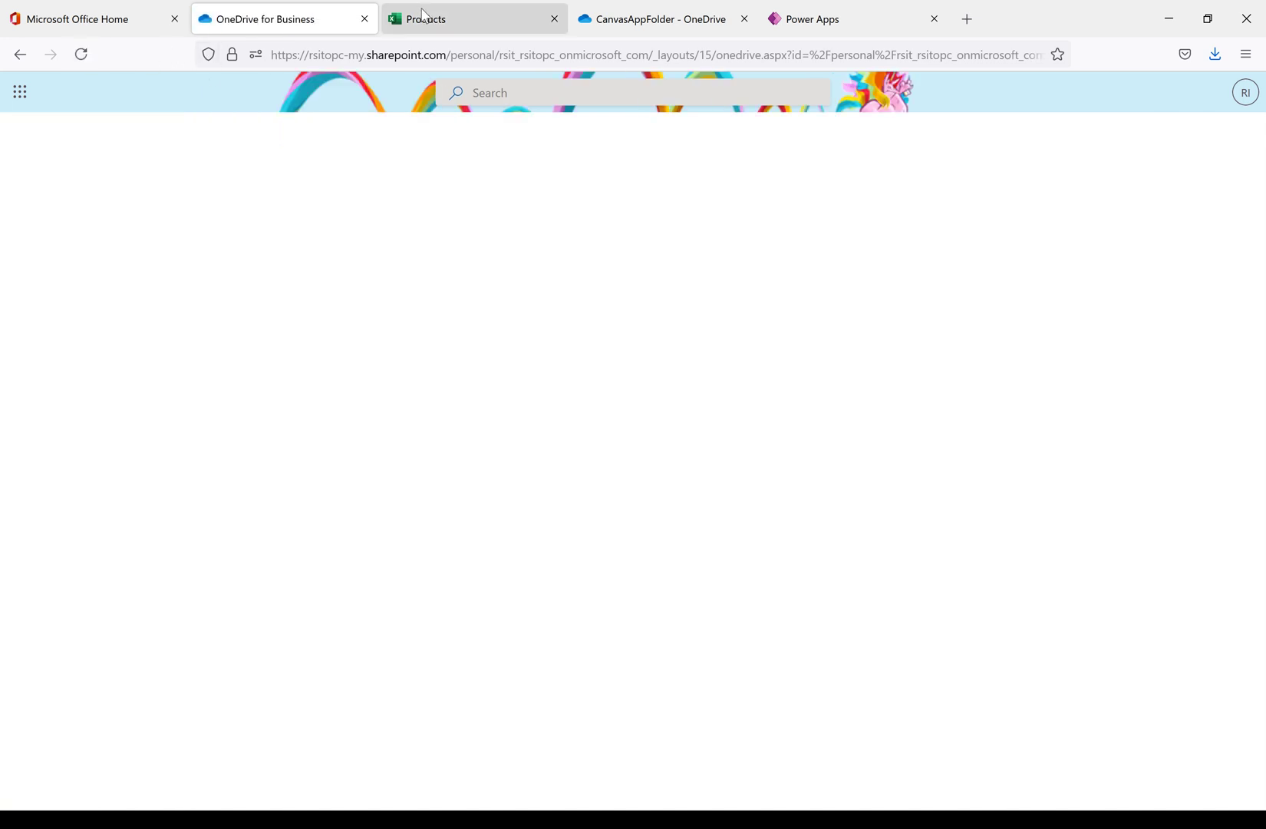
# - Close the duplicate CanvasAppFolder page and the Products workbook, and return to CanvasAppFolder in OneDrive
pyautogui.click(478, 20)
pyautogui.click(678, 31)
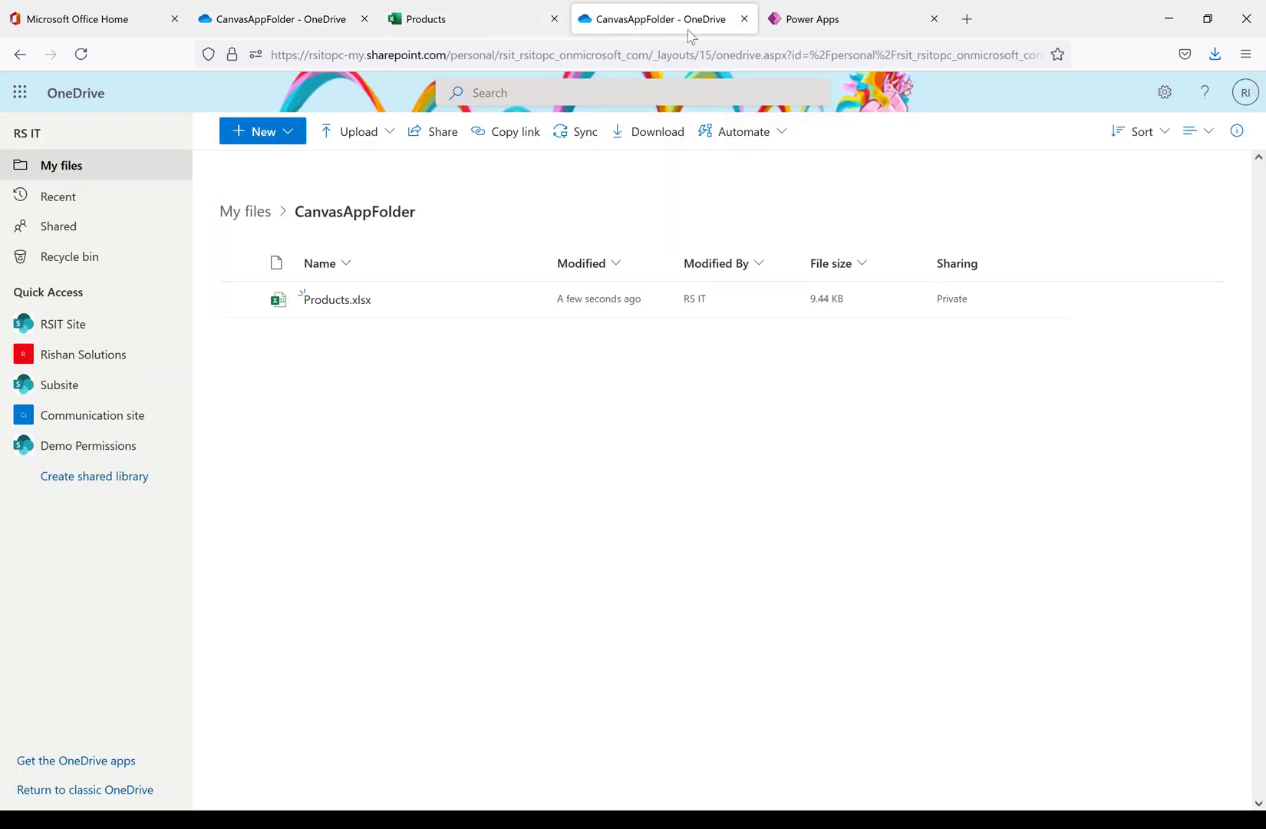
pyautogui.click(744, 19)
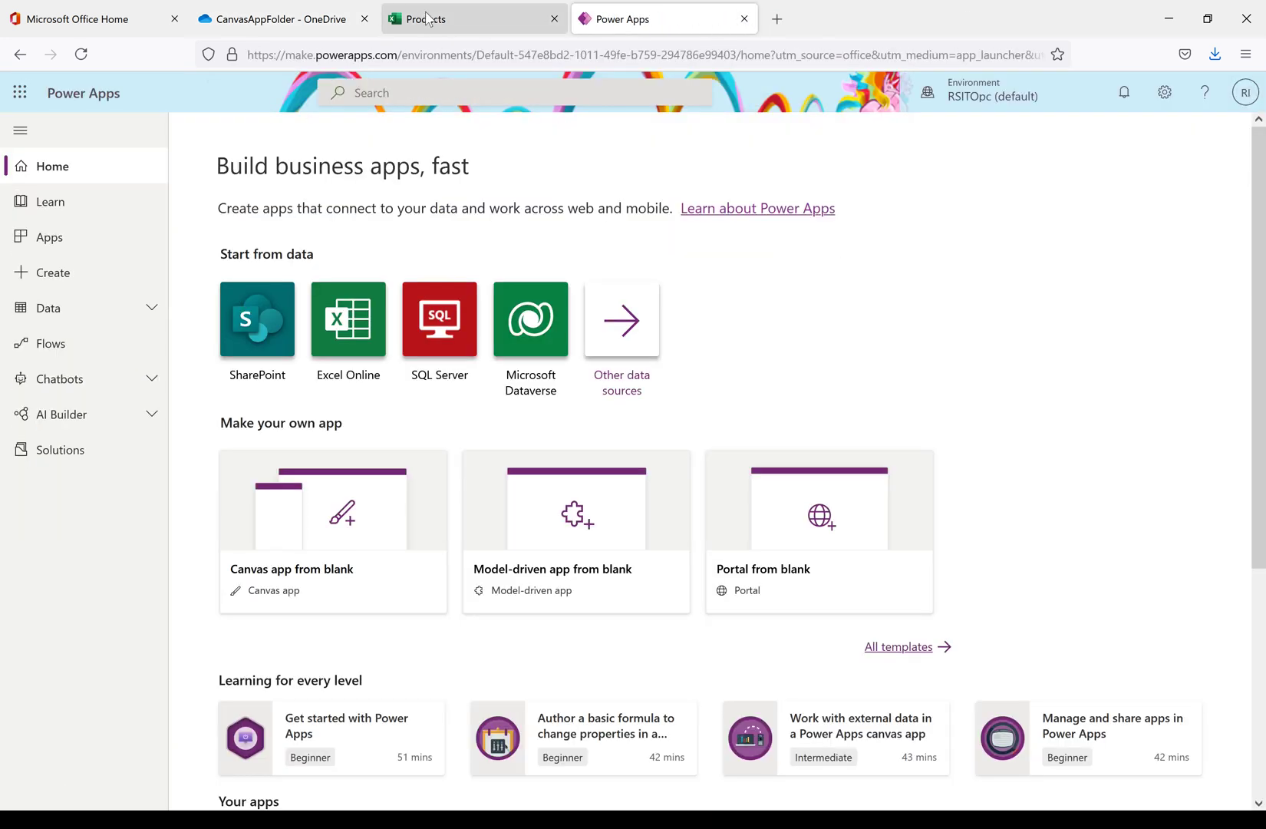
pyautogui.click(560, 31)
pyautogui.click(554, 18)
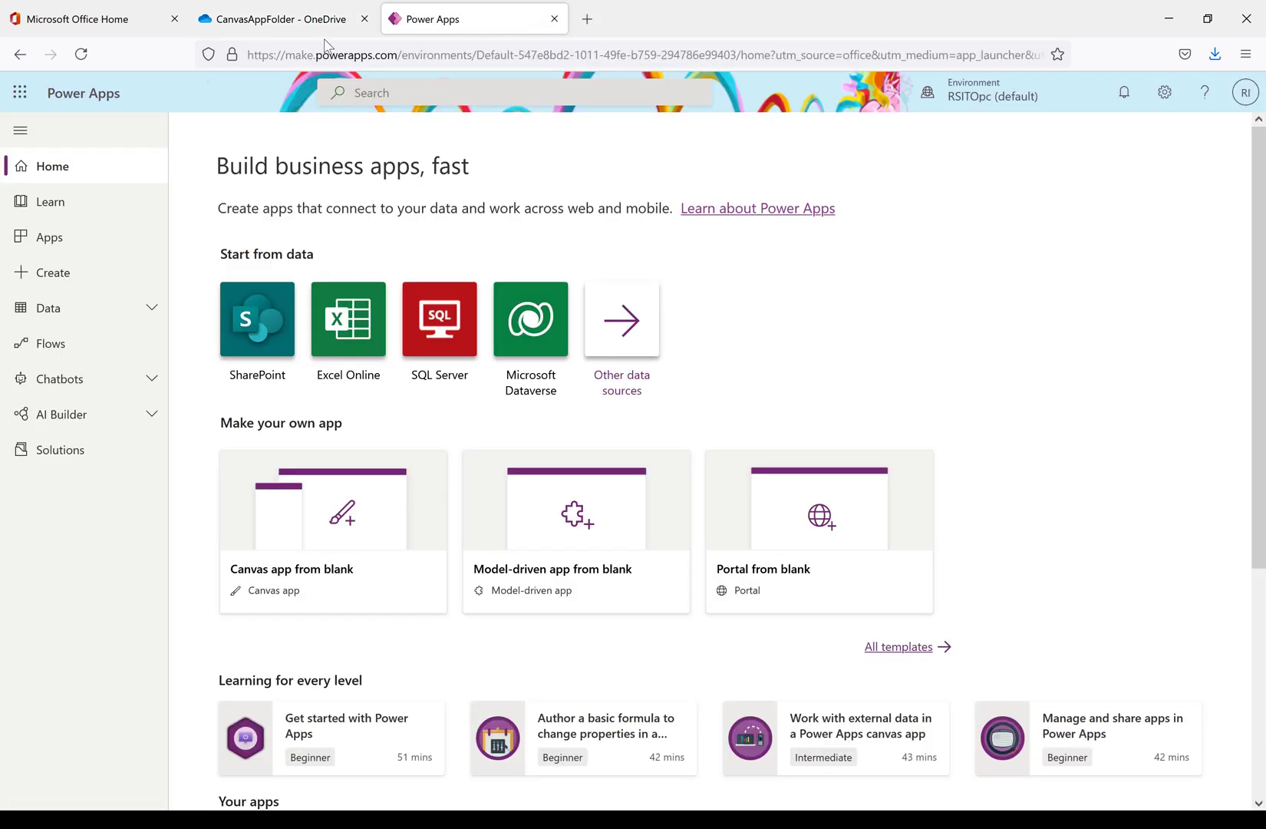
pyautogui.click(286, 19)
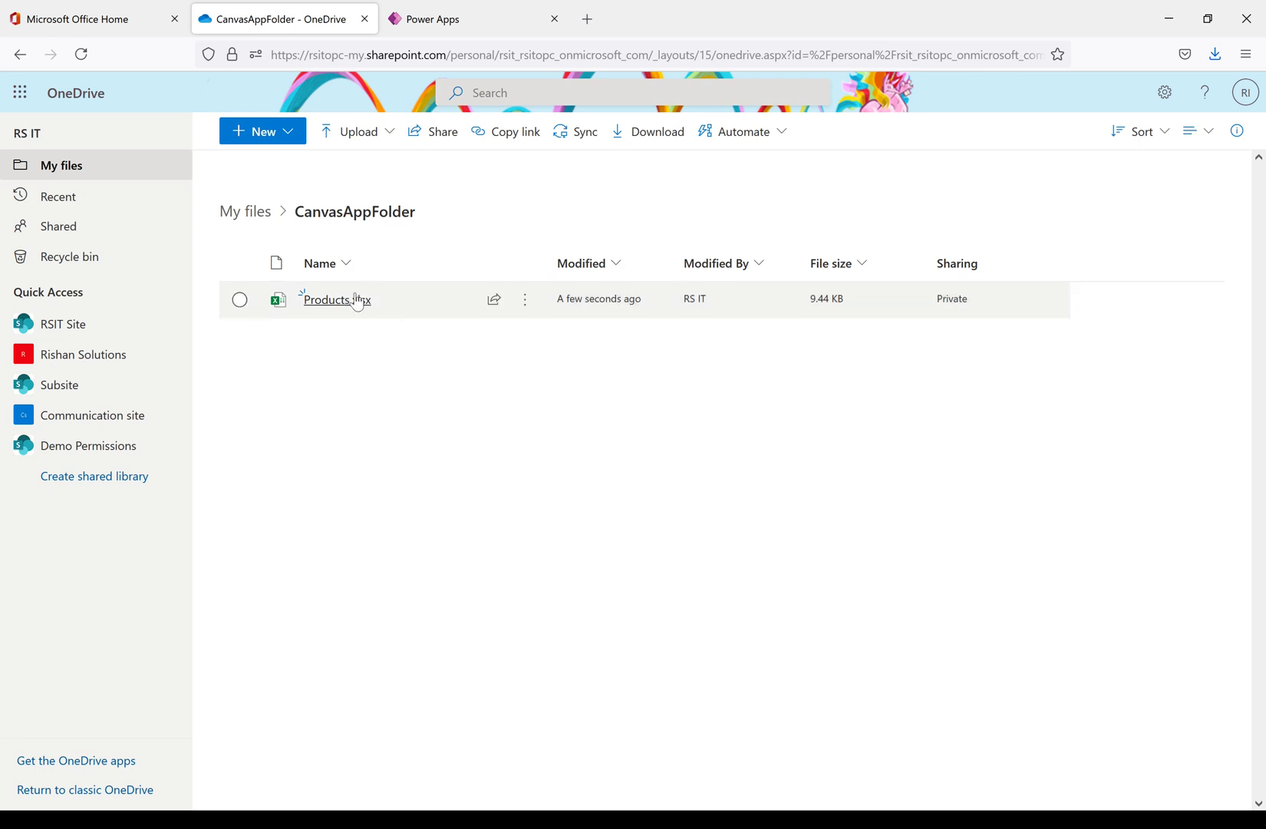
pyautogui.moveTo(351, 300)
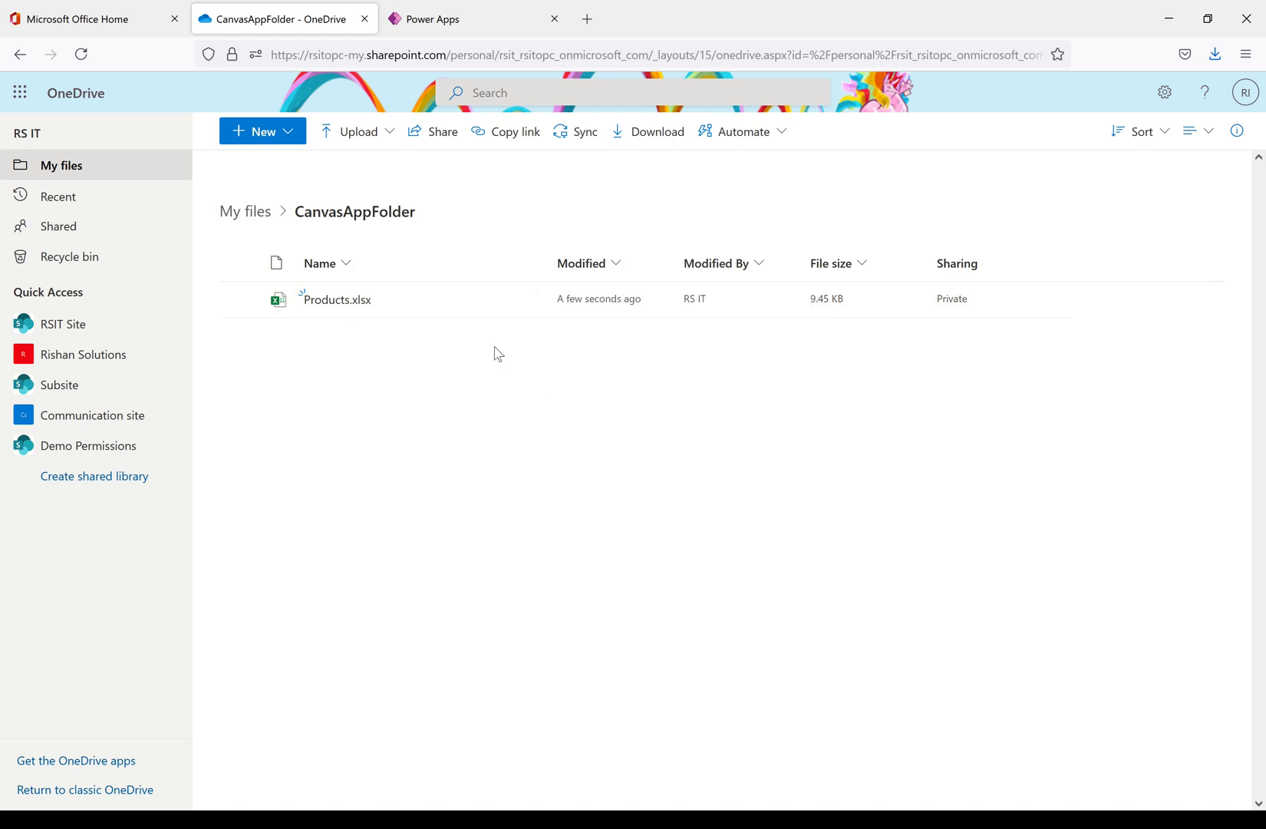
# - Switch to Power Apps and create a blank canvas app named Products Info app in Tablet format
pyautogui.click(433, 23)
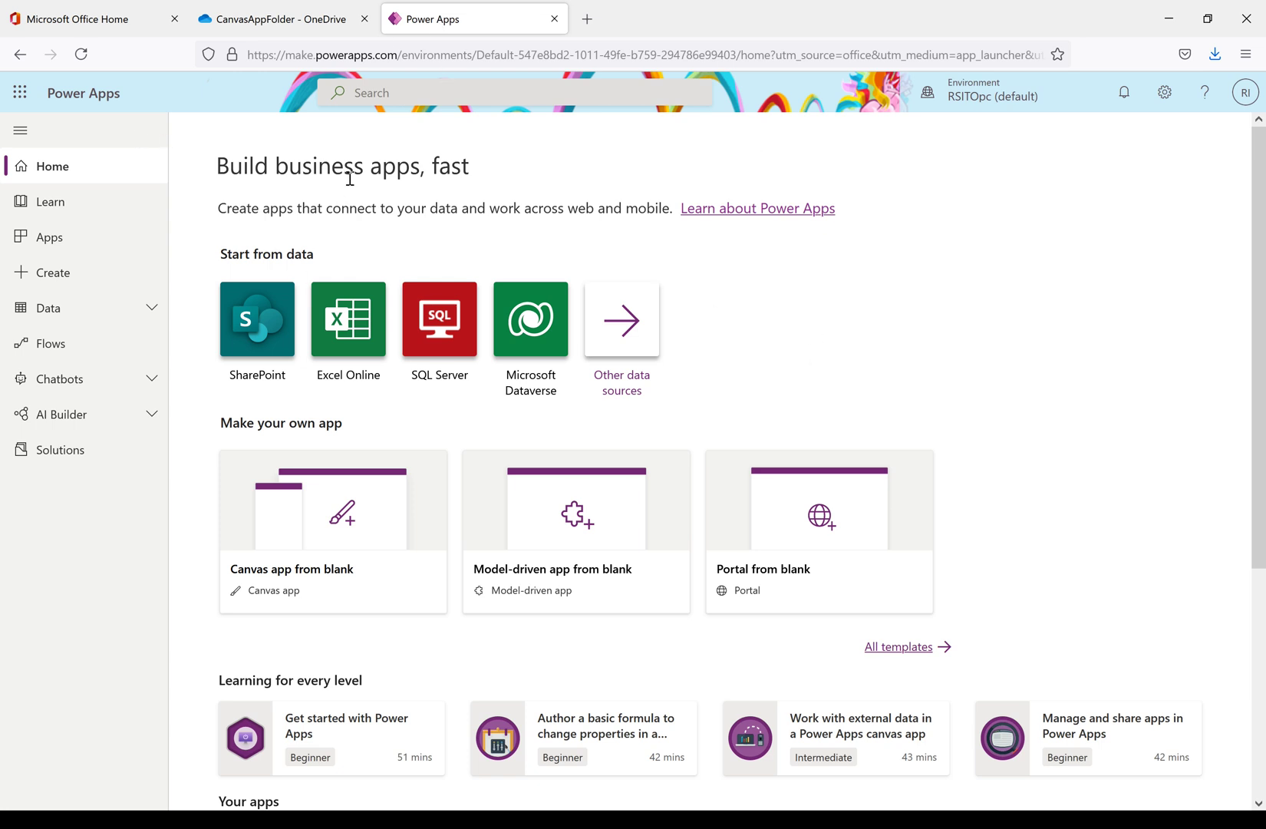
pyautogui.click(357, 536)
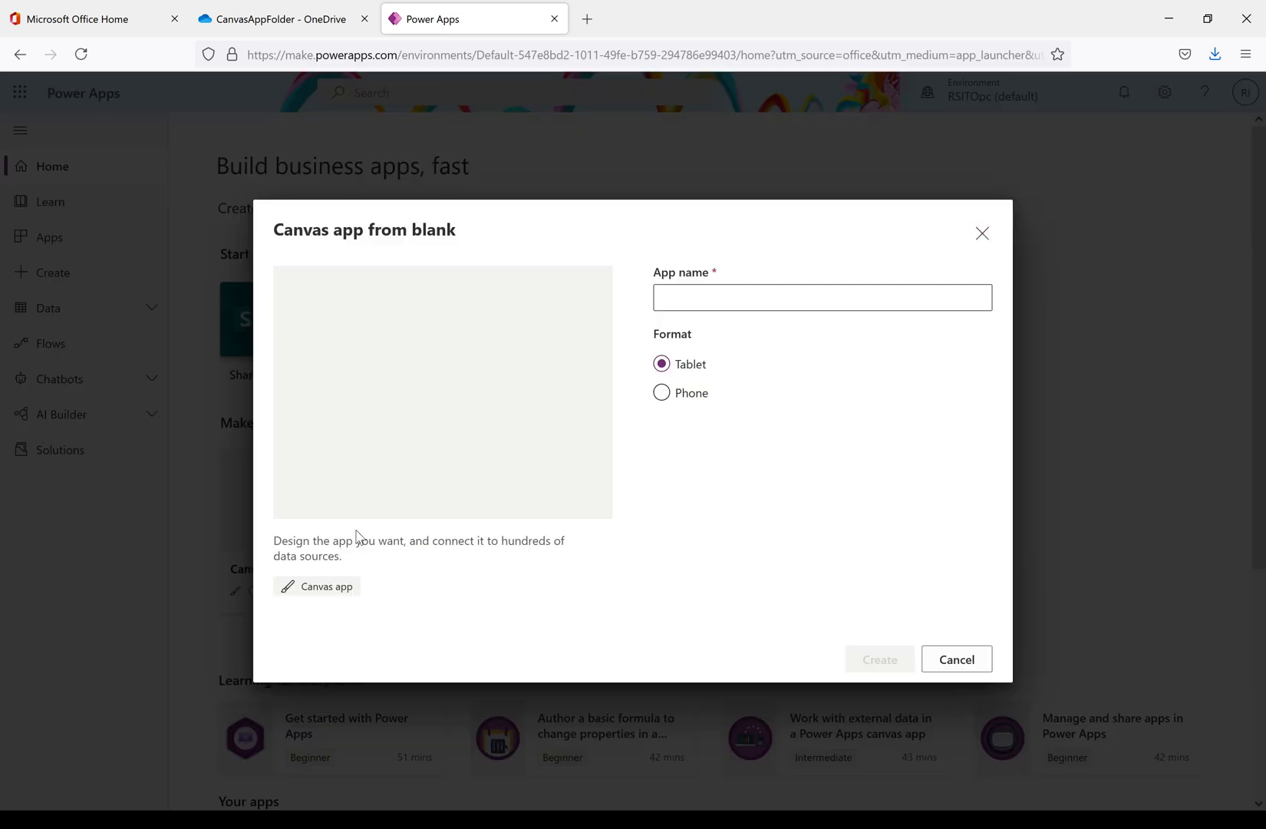
pyautogui.click(744, 299)
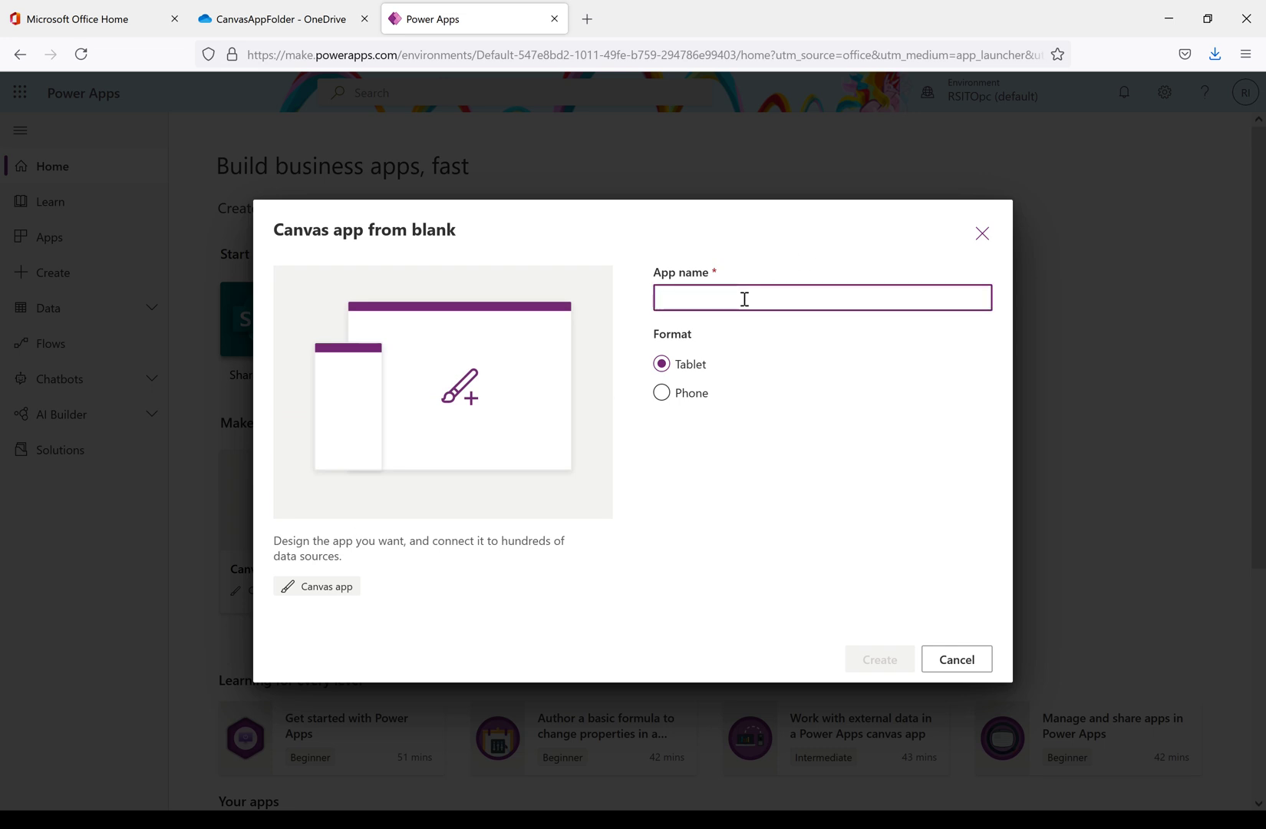
pyautogui.write('Products Info app')
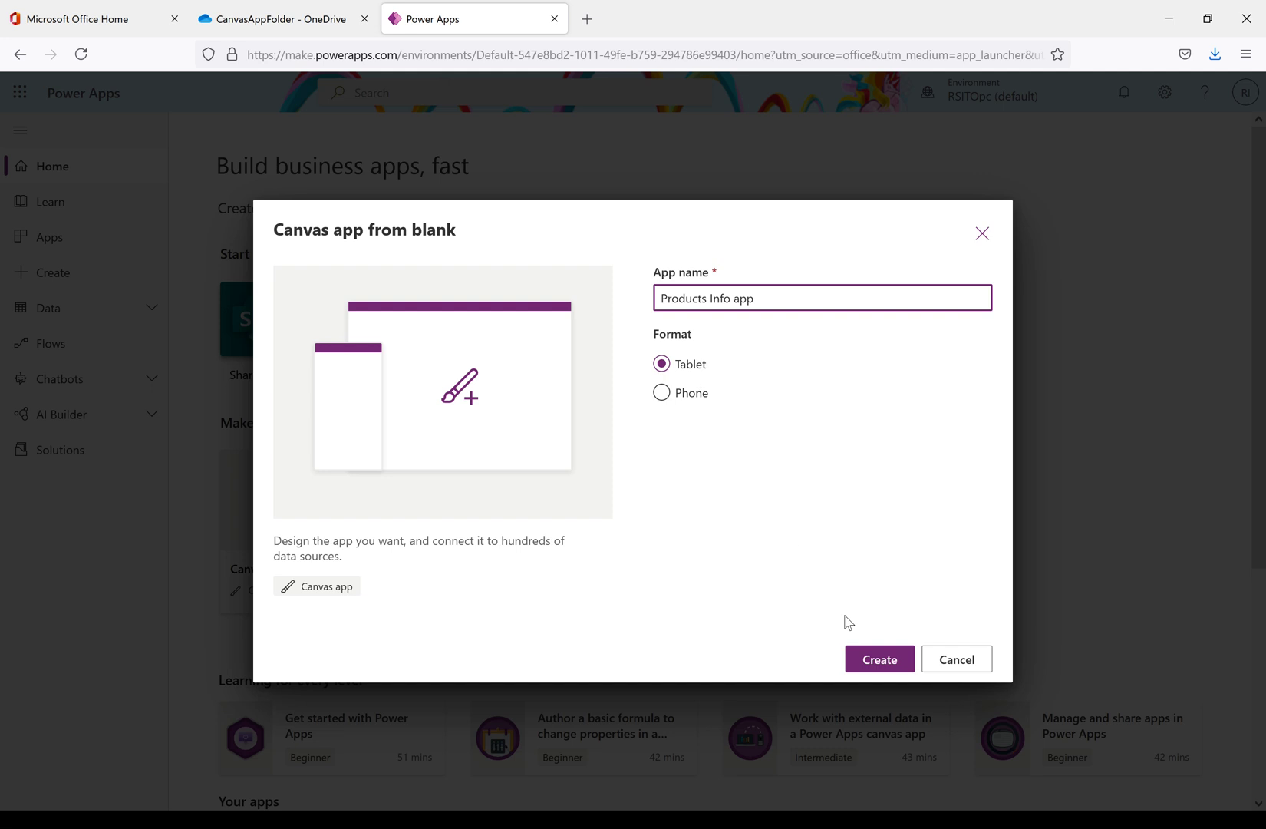
pyautogui.click(879, 662)
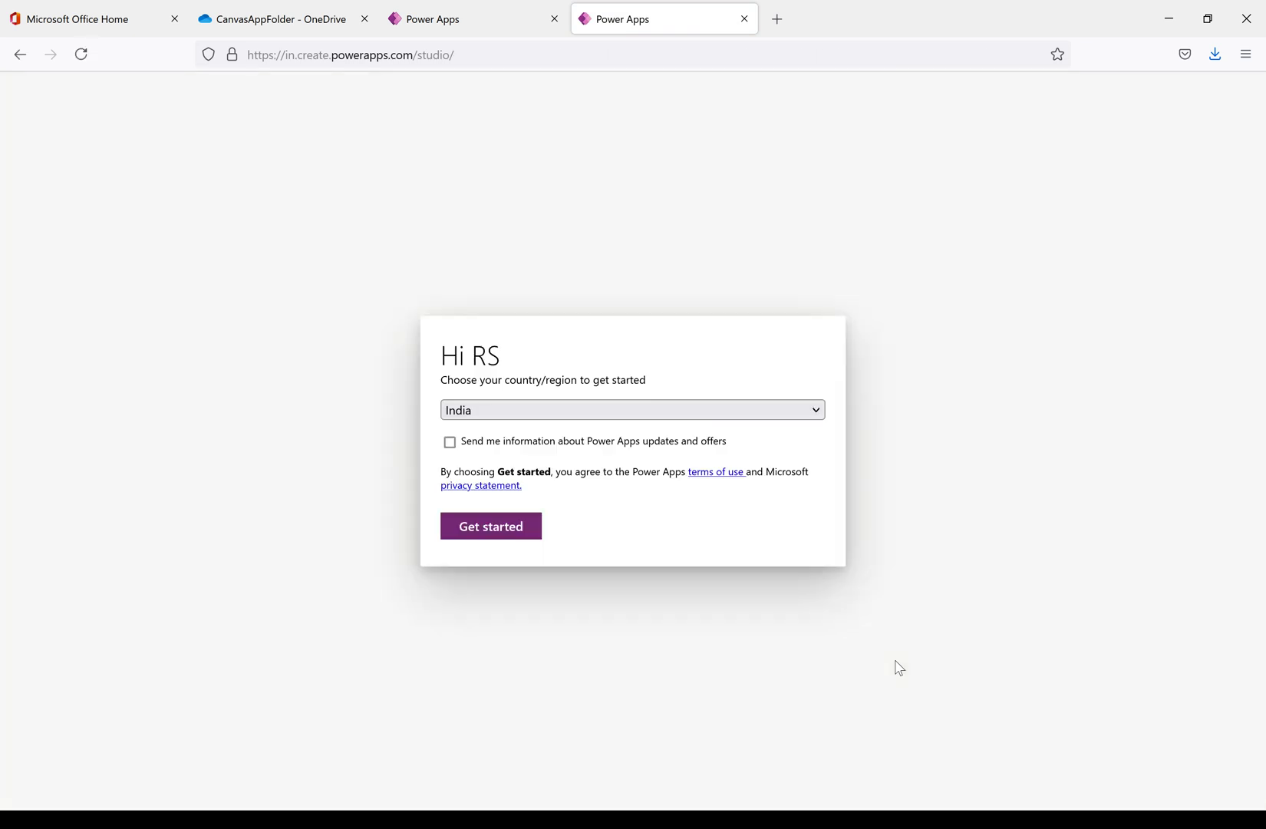
# - Get started in Power Apps Studio with India as the country, and skip the welcome dialog so it is not shown again
pyautogui.click(498, 528)
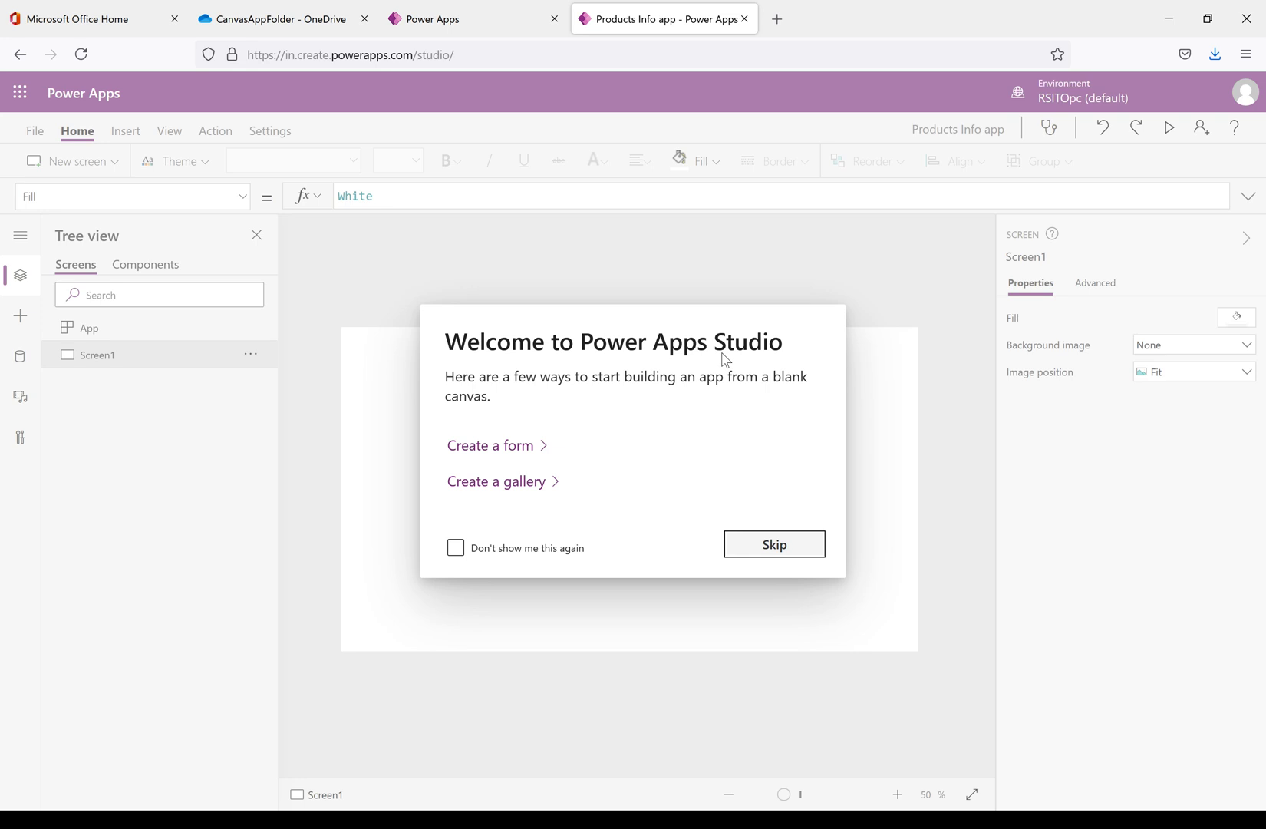
pyautogui.click(455, 548)
pyautogui.click(771, 545)
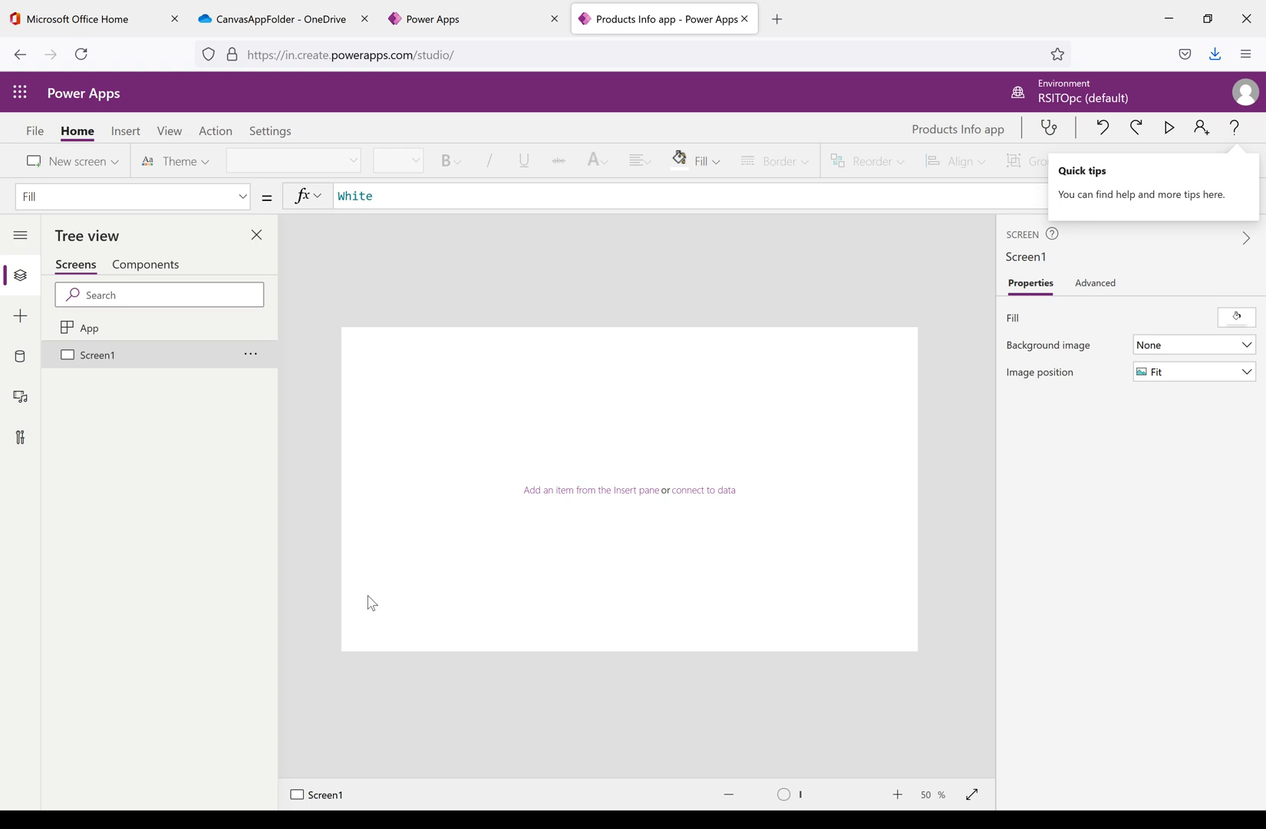
pyautogui.click(572, 508)
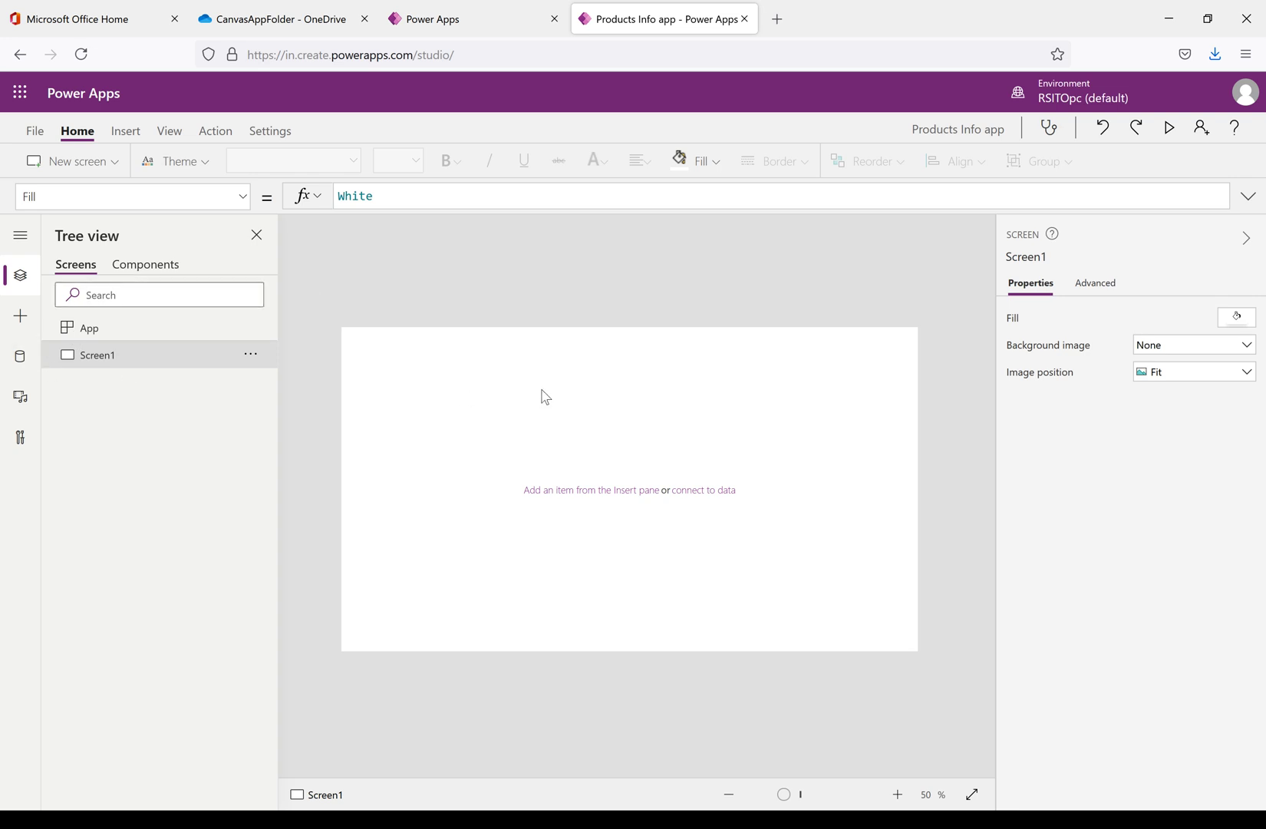
# - Search the app's data sources for Onedrive and pick an existing OneDrive for Business connection
pyautogui.click(21, 357)
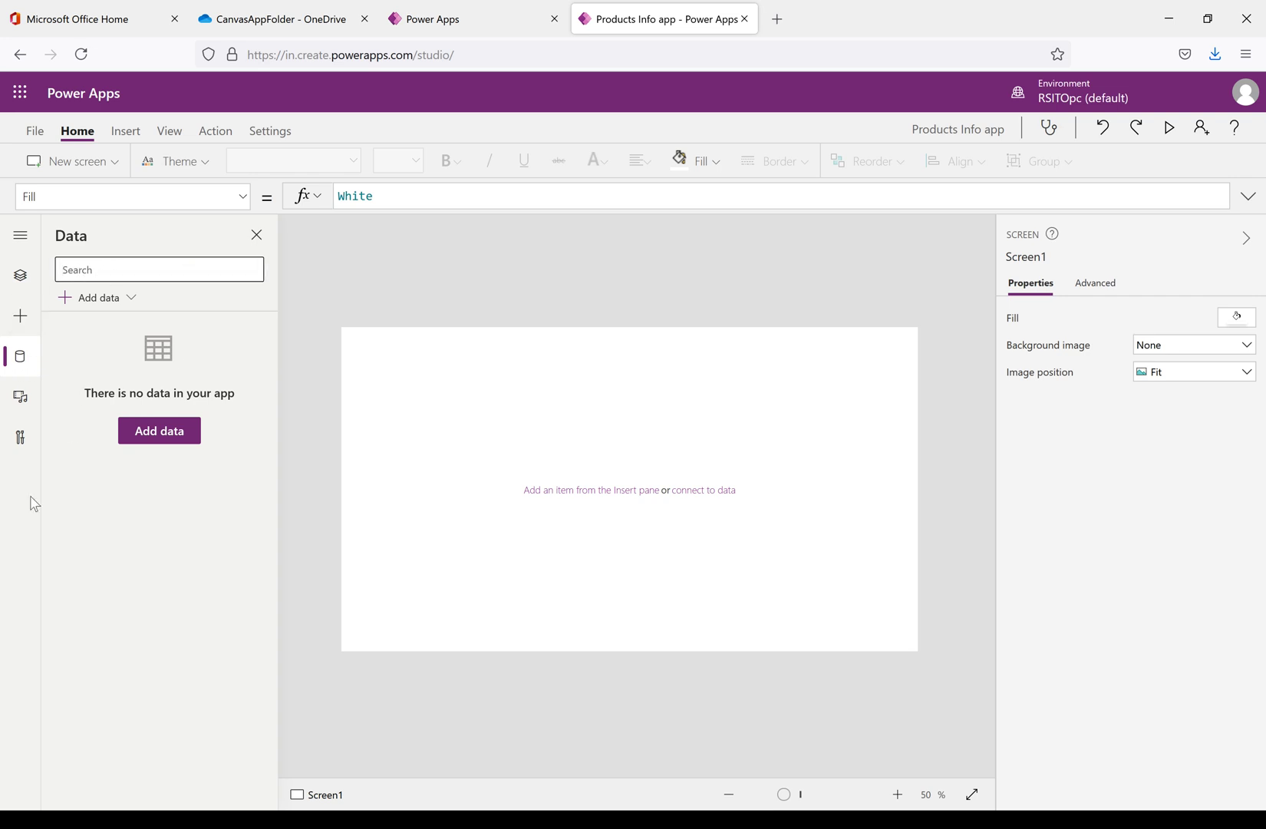
pyautogui.click(79, 305)
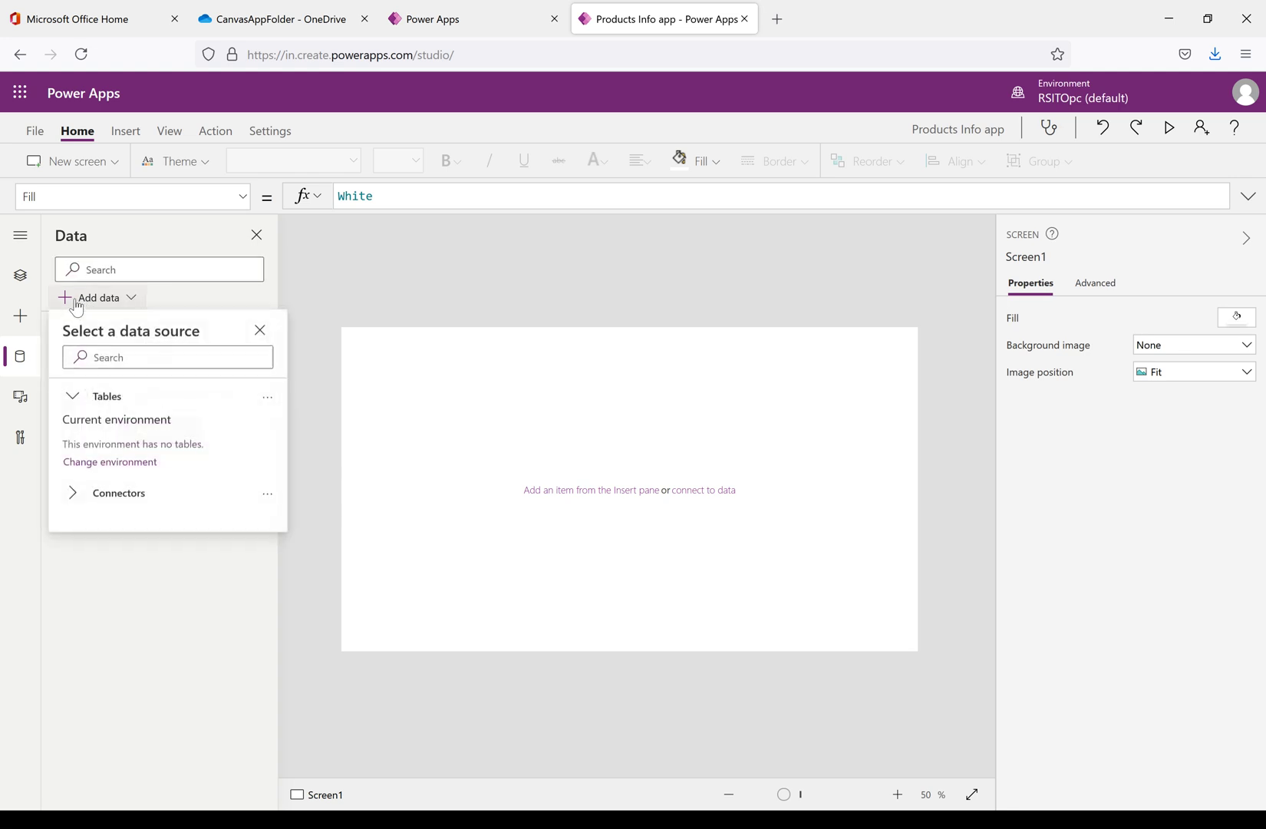
pyautogui.click(110, 361)
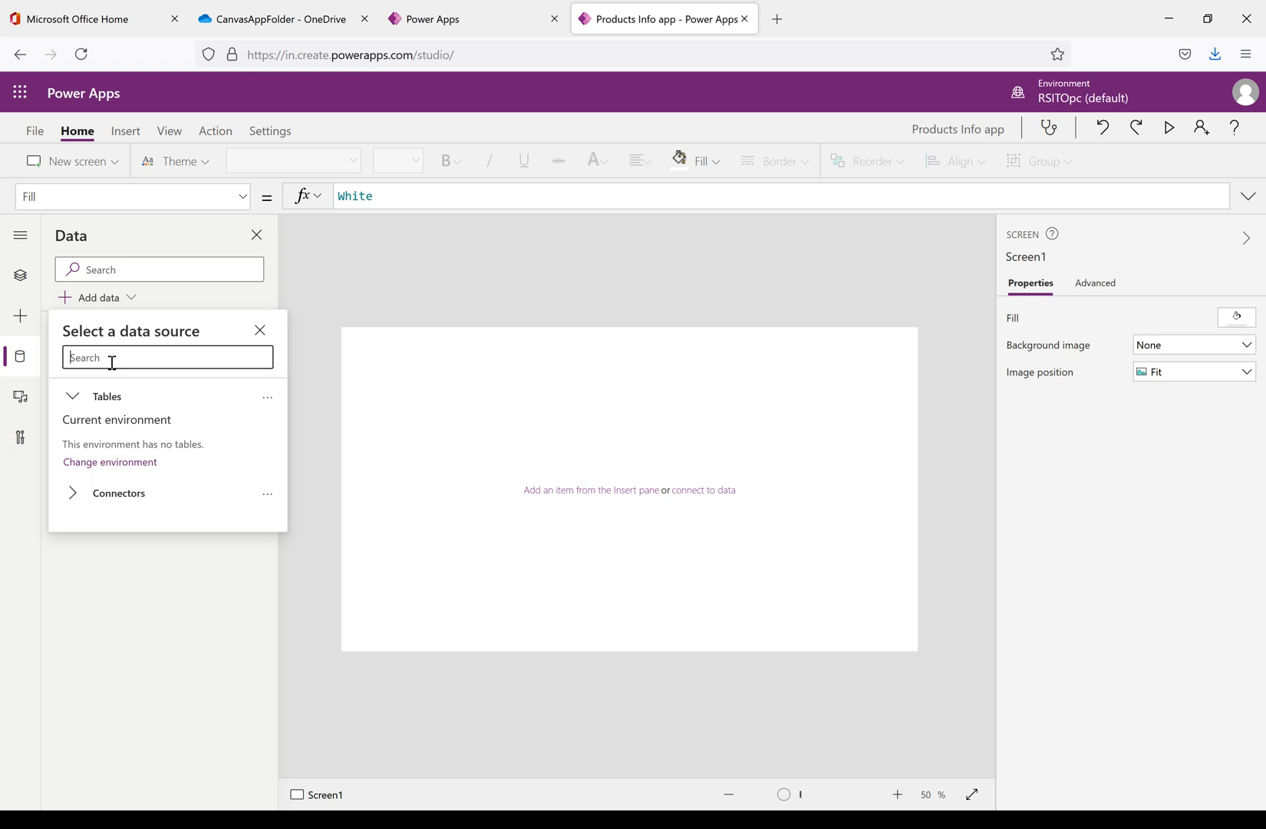
pyautogui.write('Onedrive')
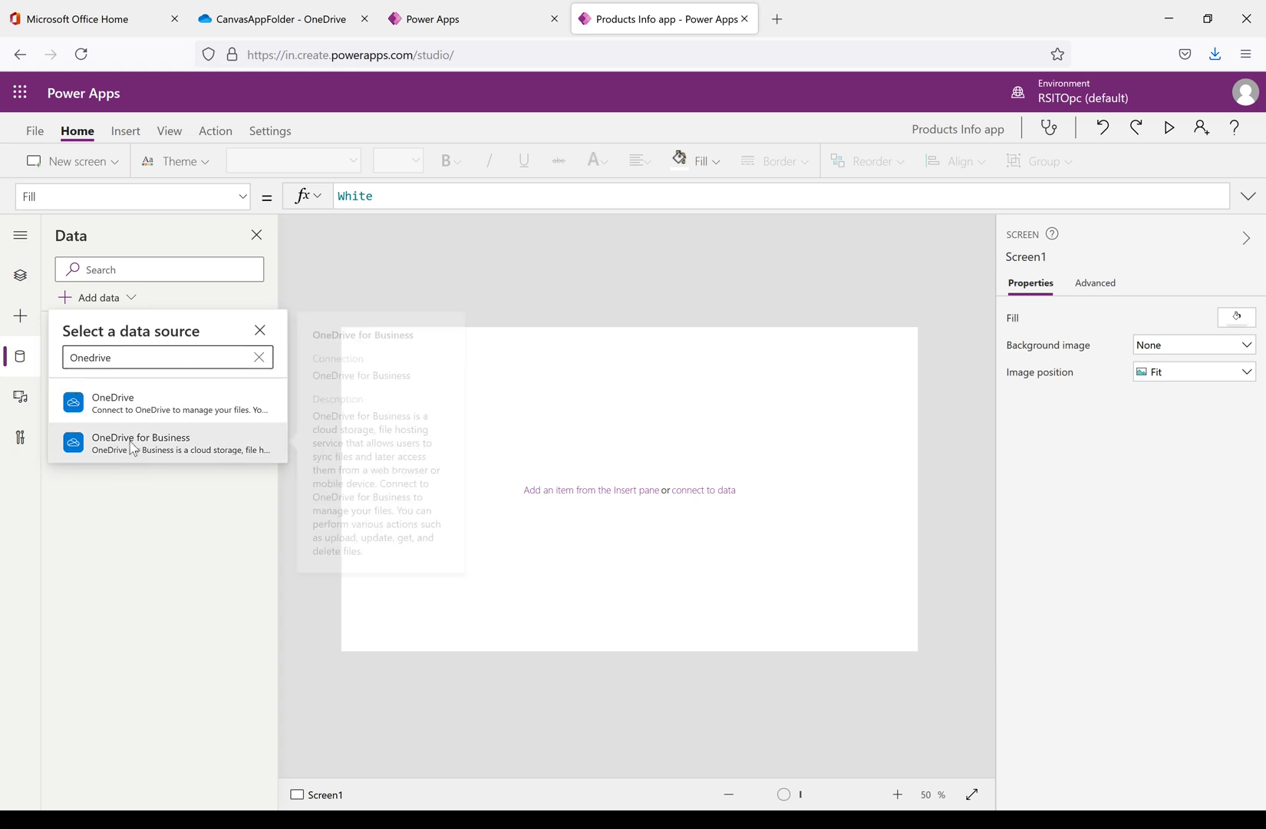
pyautogui.moveTo(141, 413)
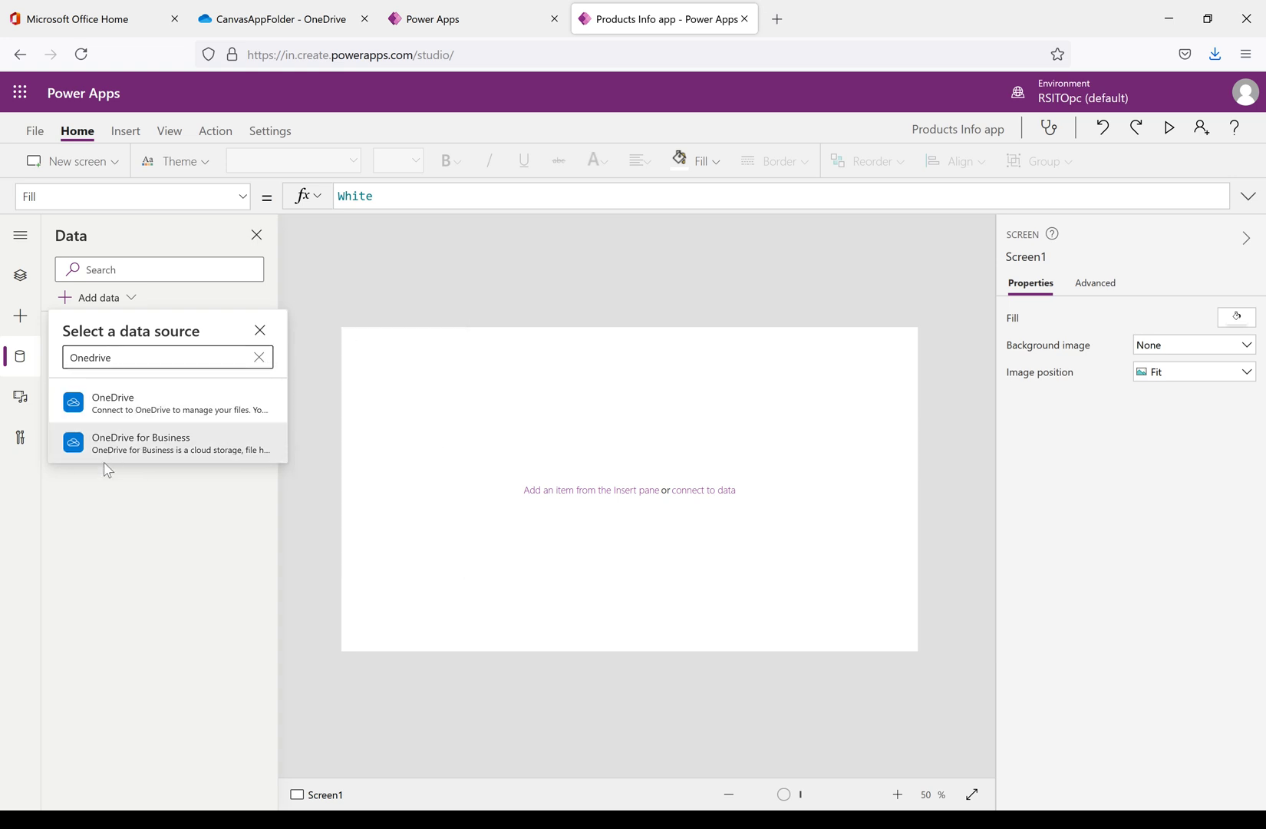
pyautogui.moveTo(121, 451)
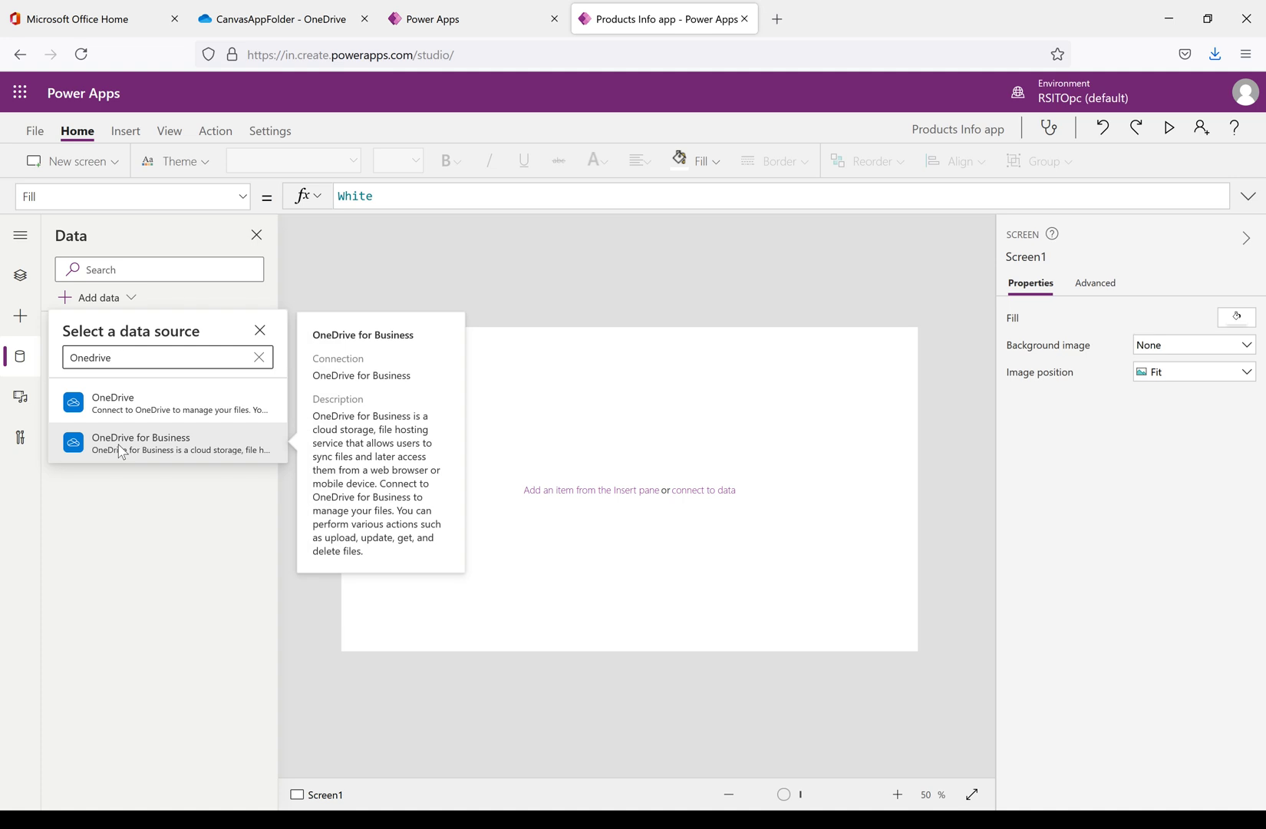
pyautogui.click(122, 451)
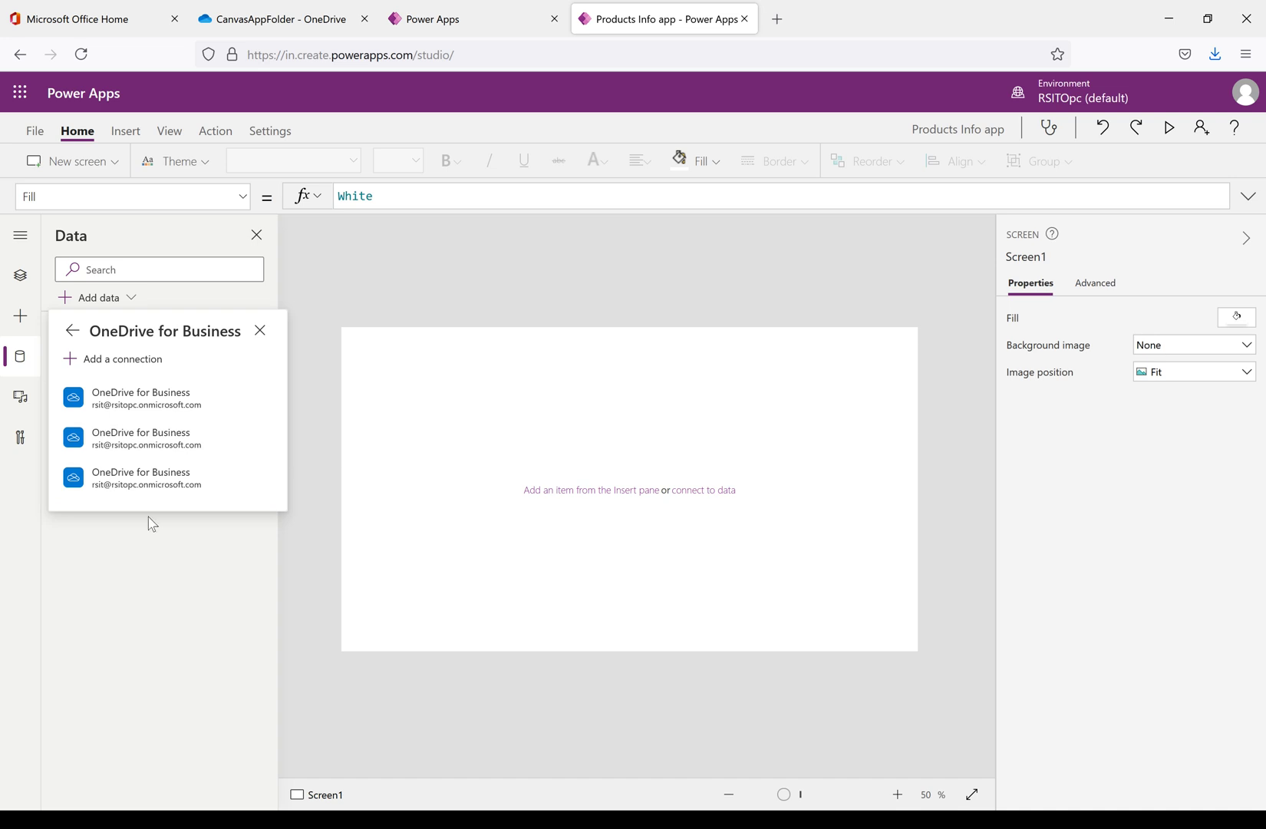
pyautogui.moveTo(154, 401)
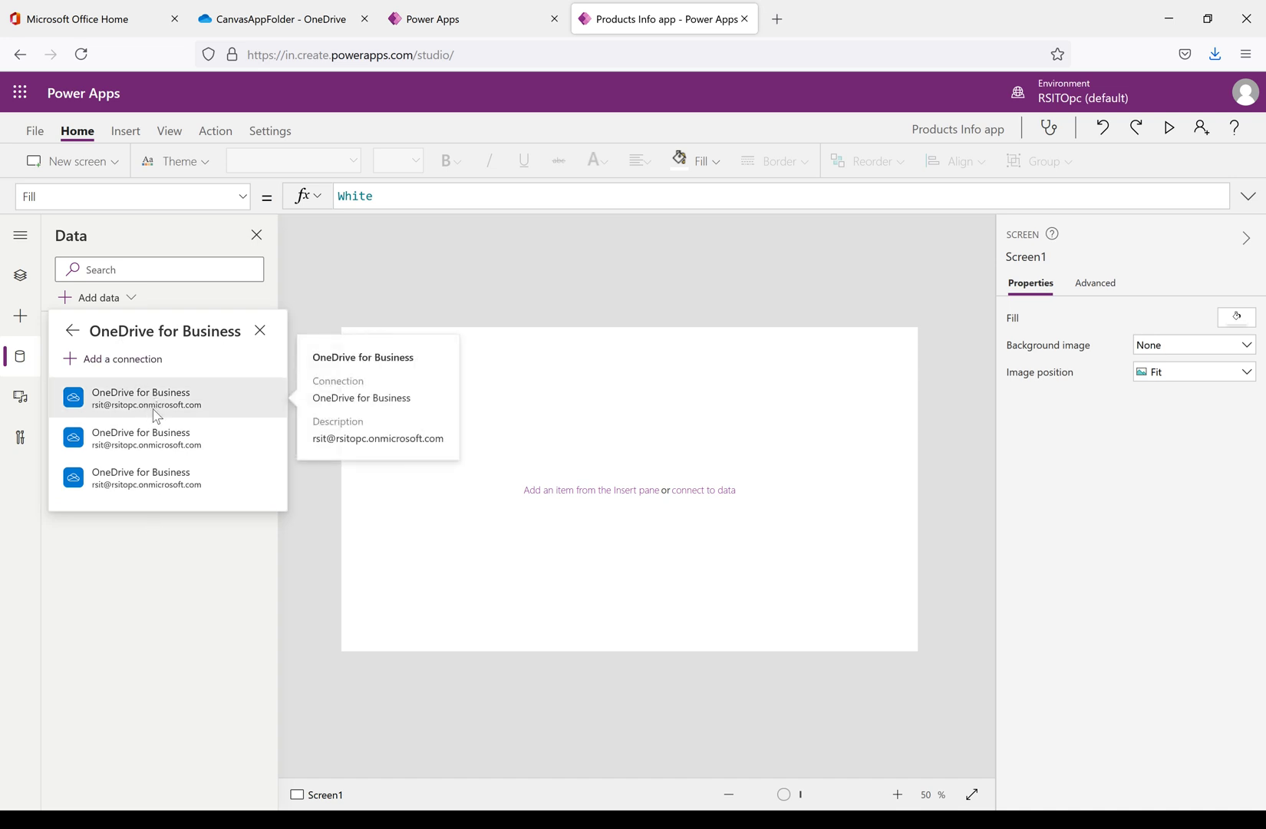
pyautogui.moveTo(175, 450)
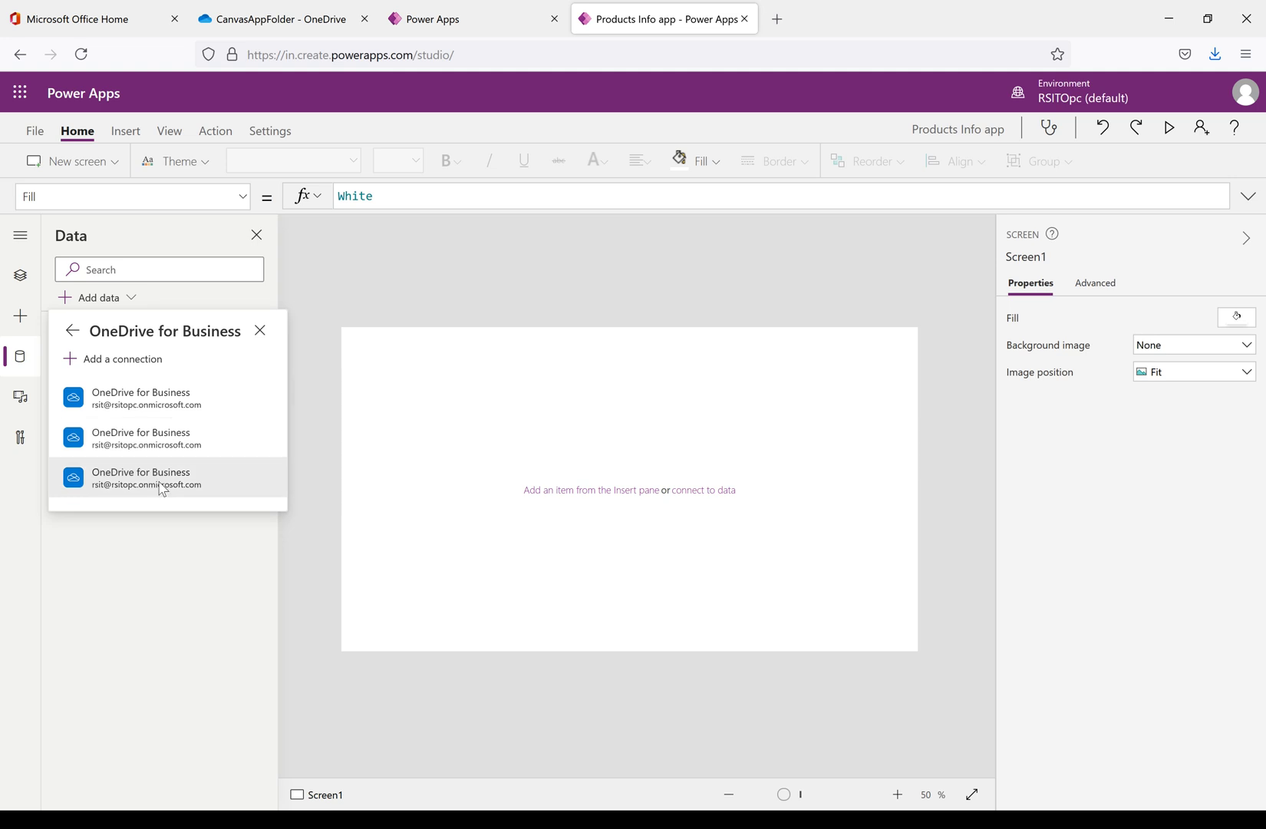
pyautogui.click(152, 415)
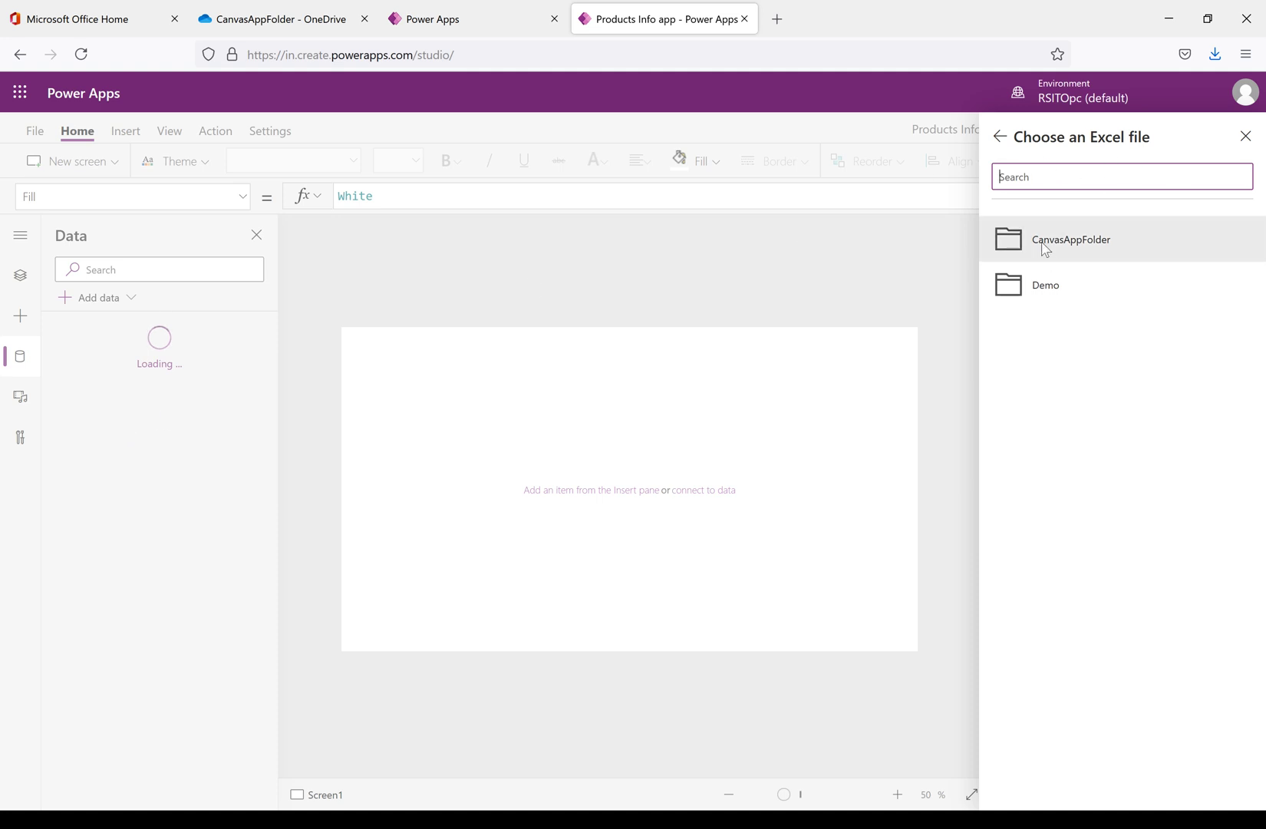
# - Switch to OneDrive to view the folders in My files, and return to the app in Power Apps Studio
pyautogui.click(277, 17)
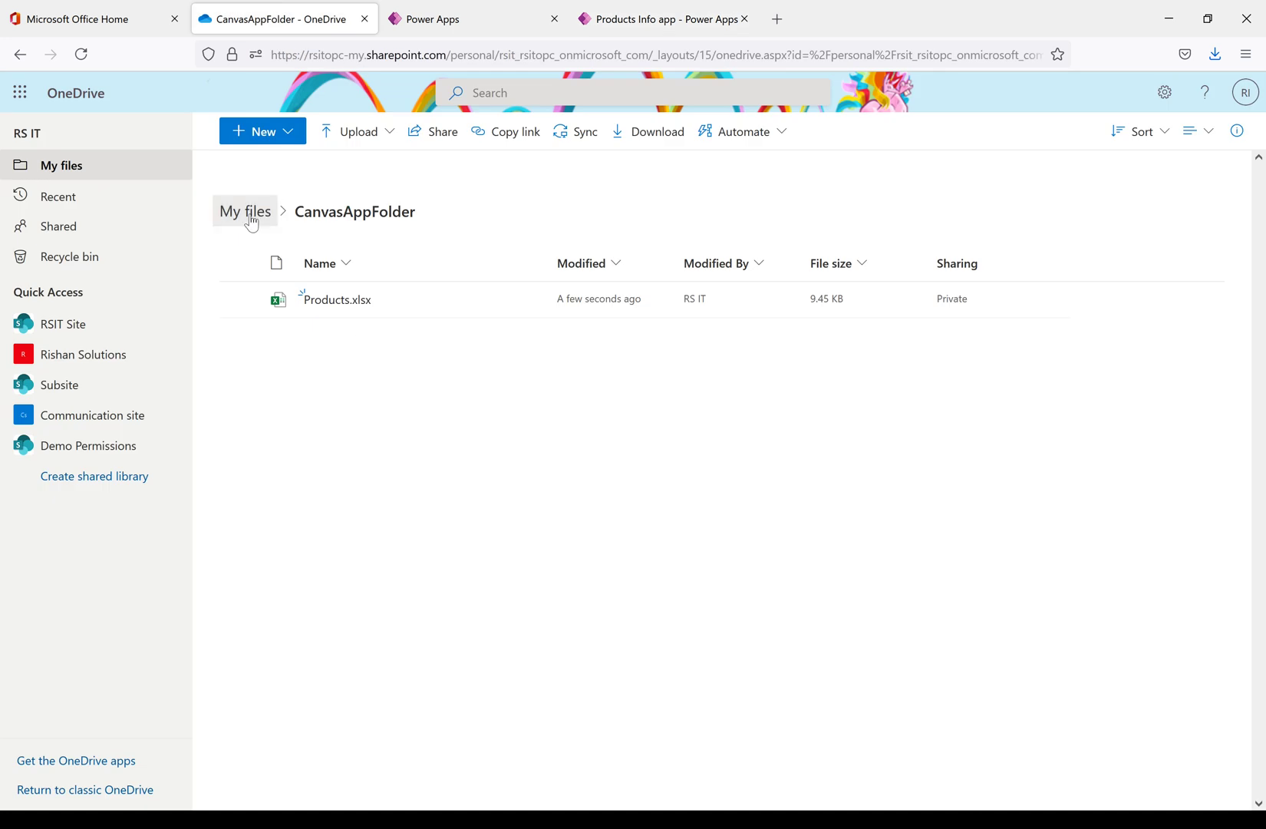
pyautogui.click(245, 212)
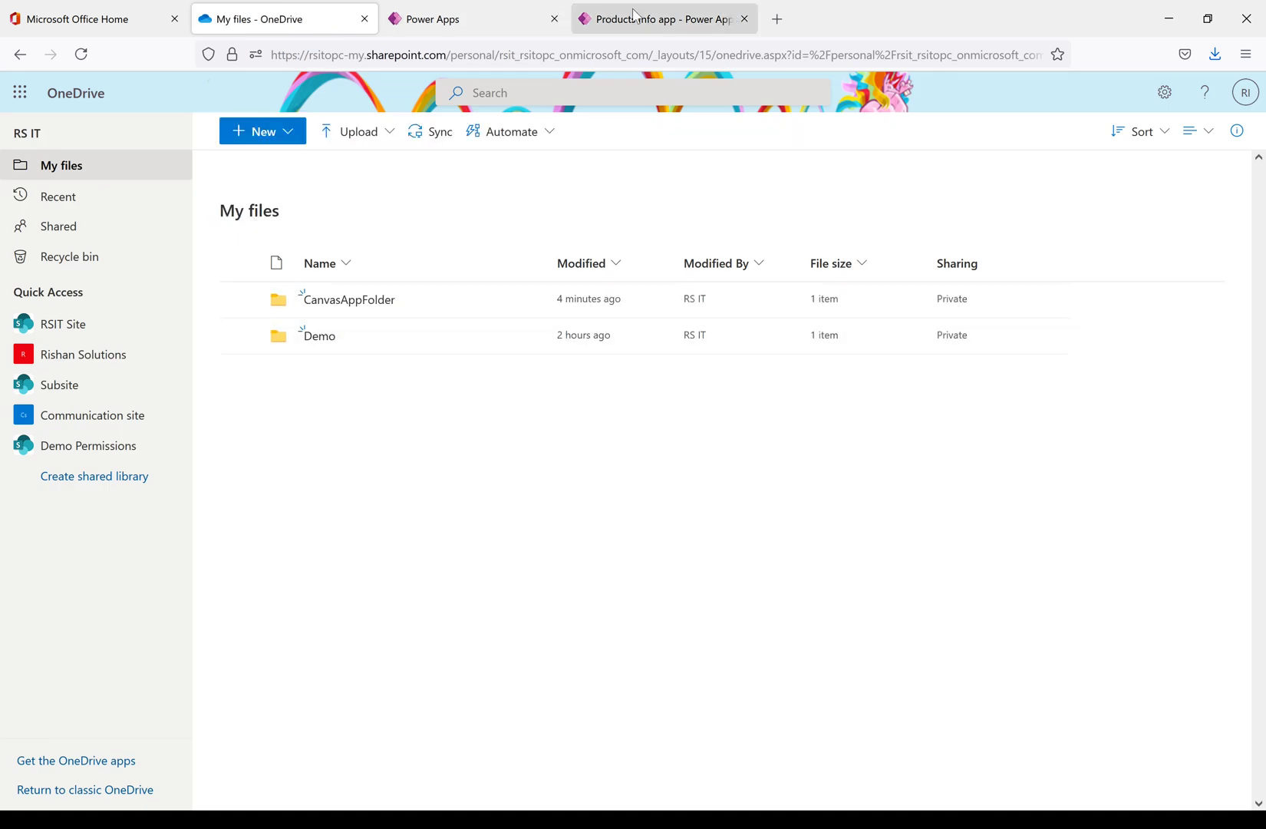
pyautogui.click(606, 17)
# - Choose Products.xlsx from CanvasAppFolder and connect its Table1 as the app's data source
pyautogui.click(1049, 244)
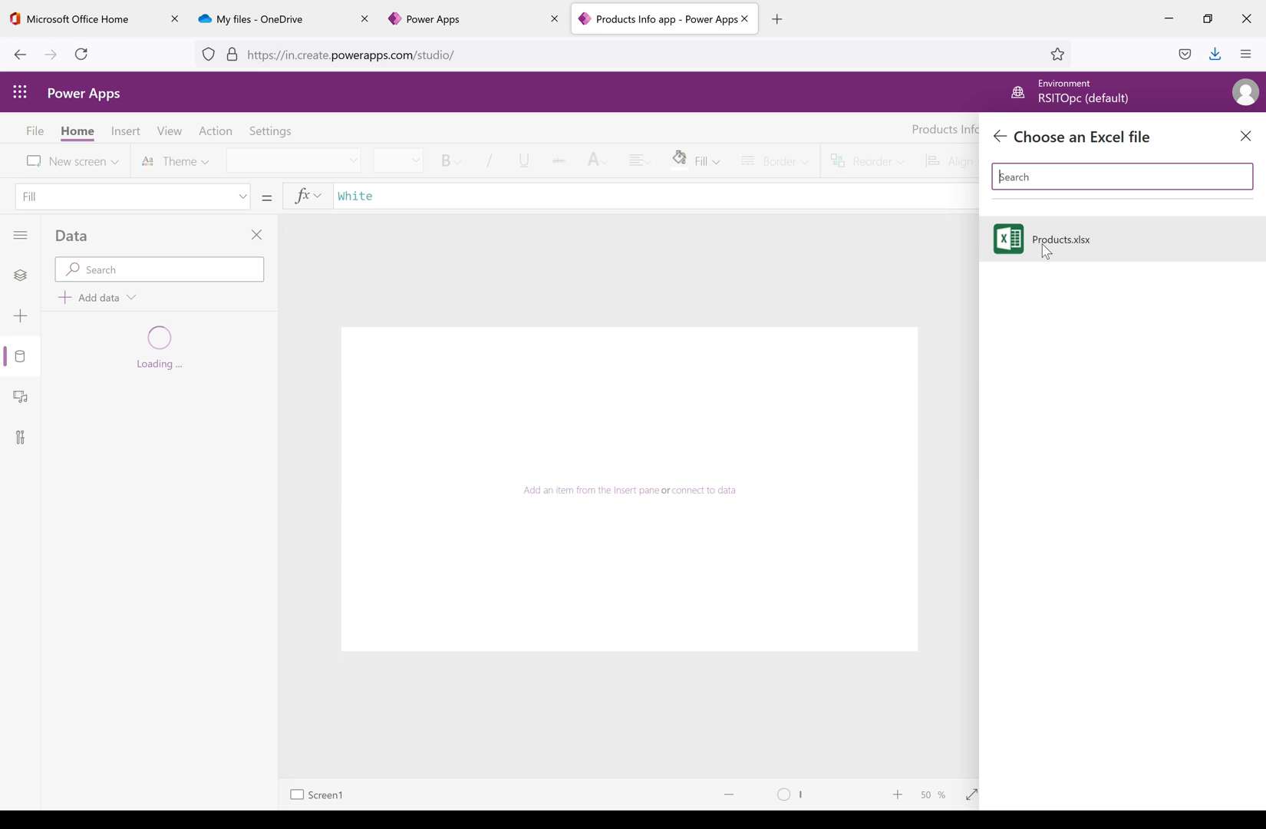
pyautogui.click(1045, 247)
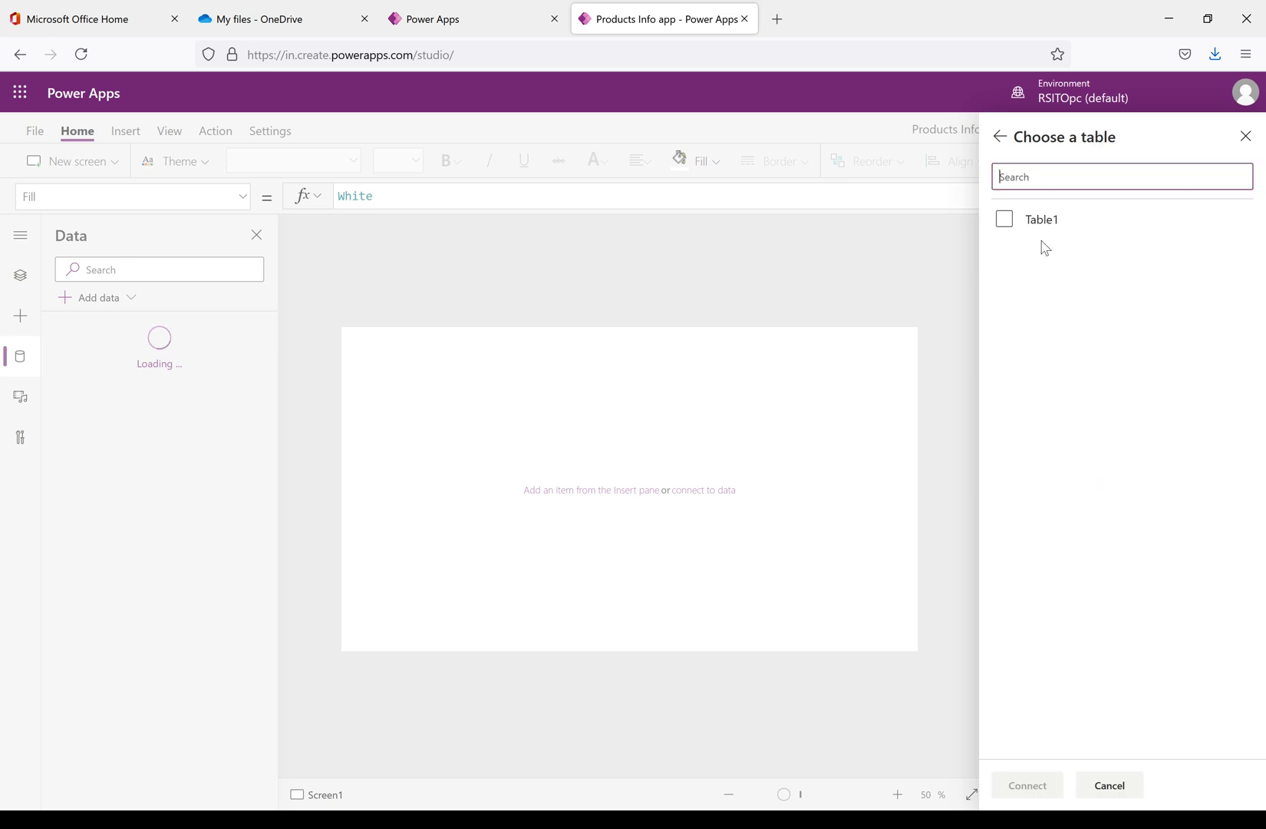
pyautogui.moveTo(679, 826)
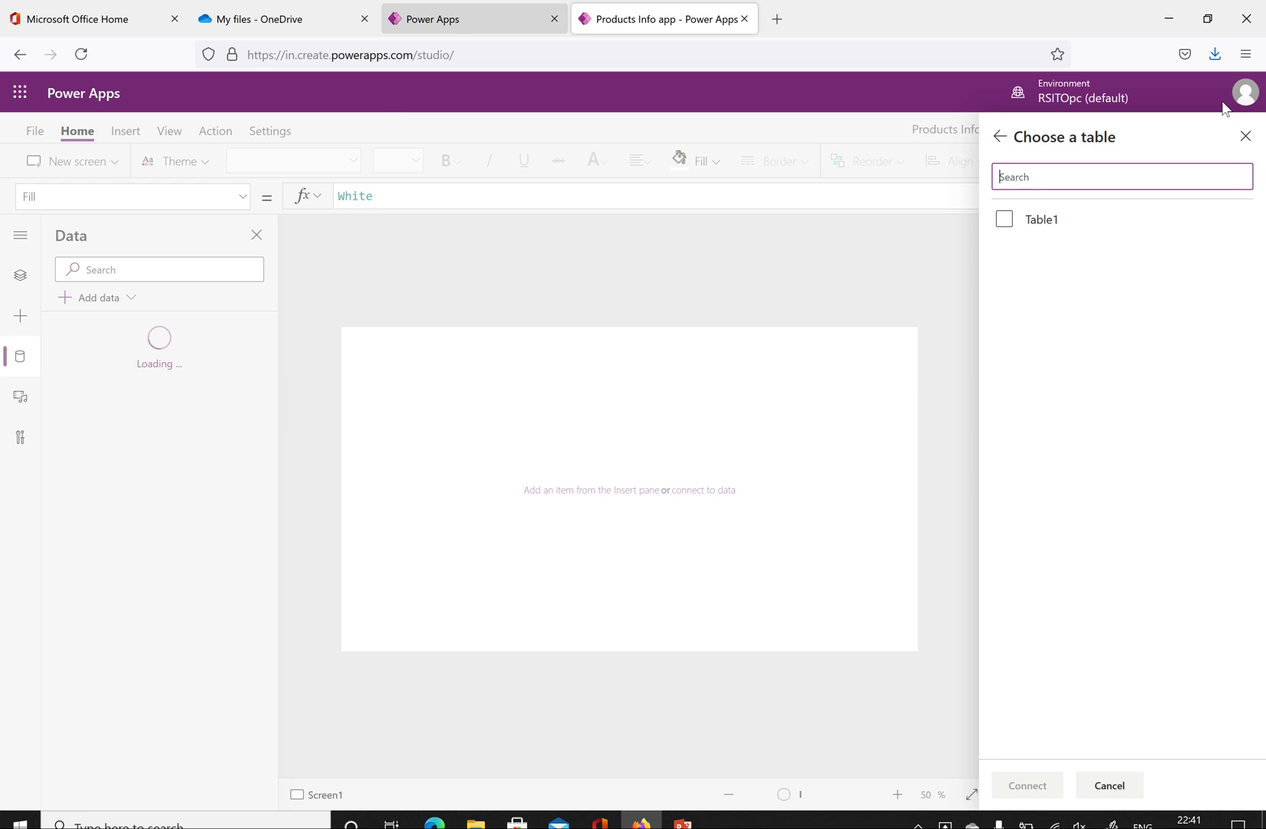
pyautogui.click(1005, 220)
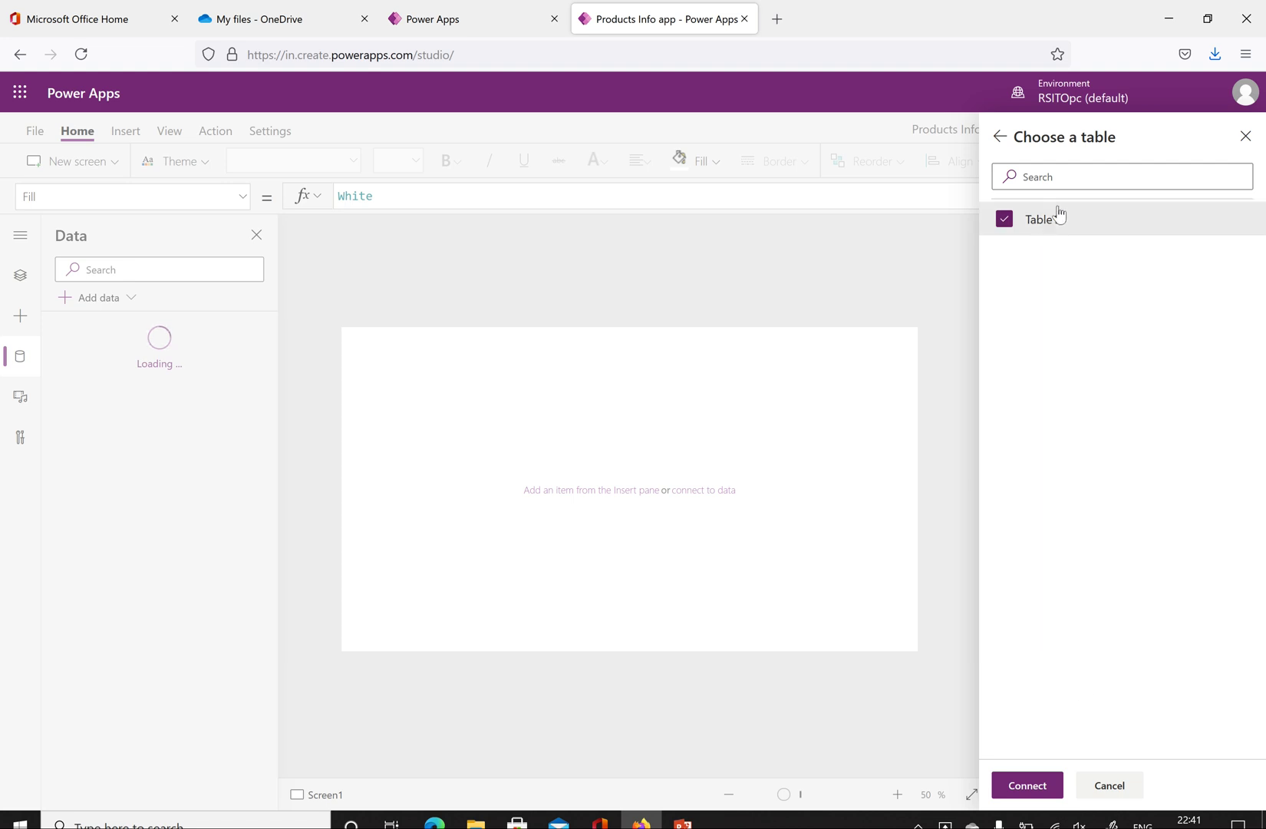
pyautogui.click(1023, 790)
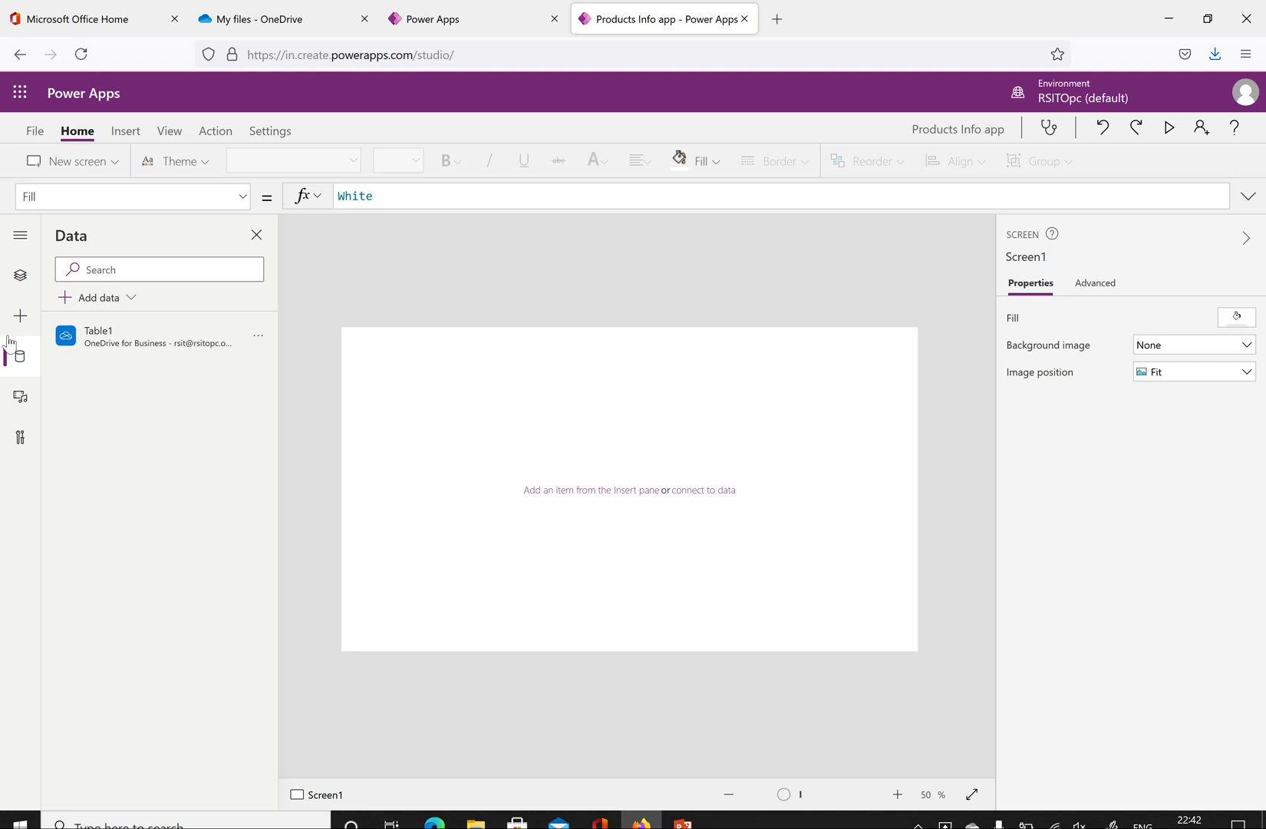
# - Insert an edit form on Screen1 and resize it to about 1366 by 669, spanning the screen below a header strip
pyautogui.moveTo(70, 349)
pyautogui.click(21, 277)
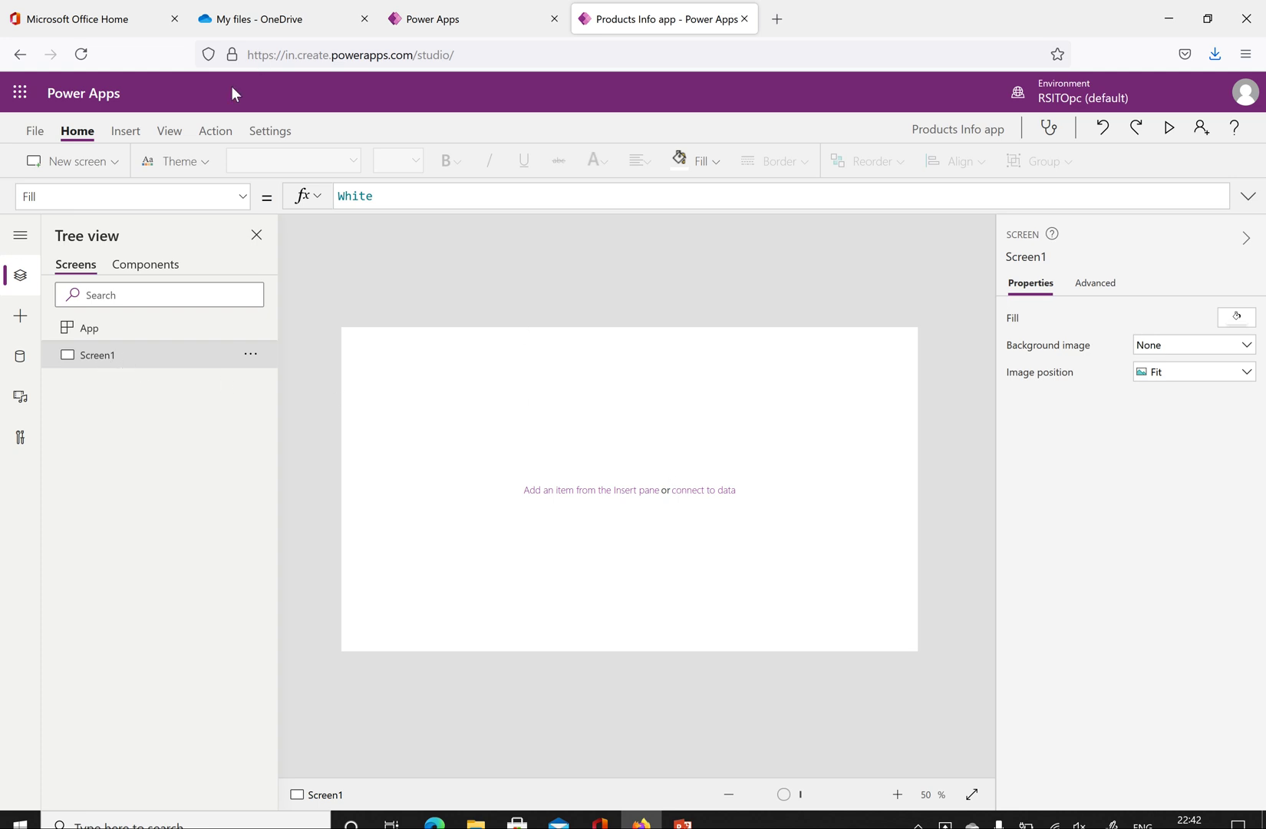
pyautogui.click(125, 132)
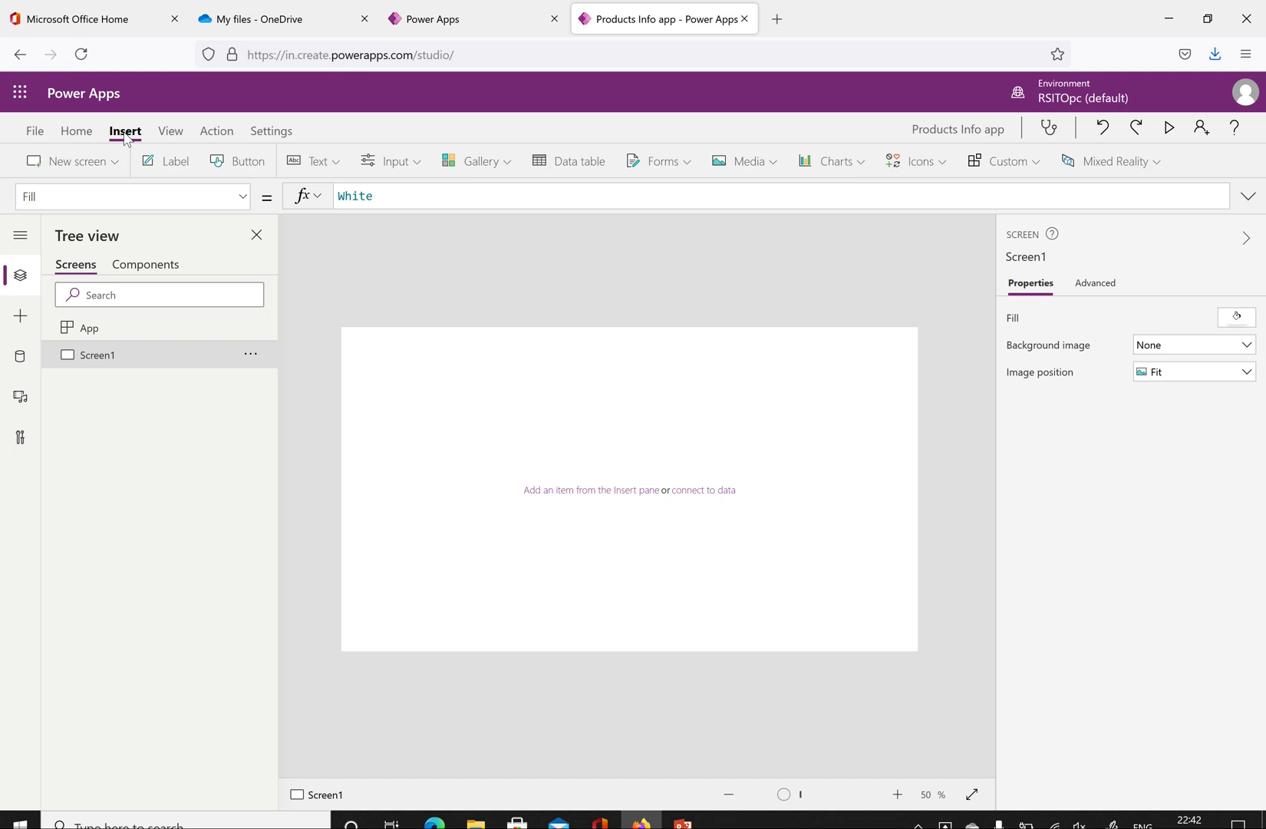
pyautogui.click(687, 161)
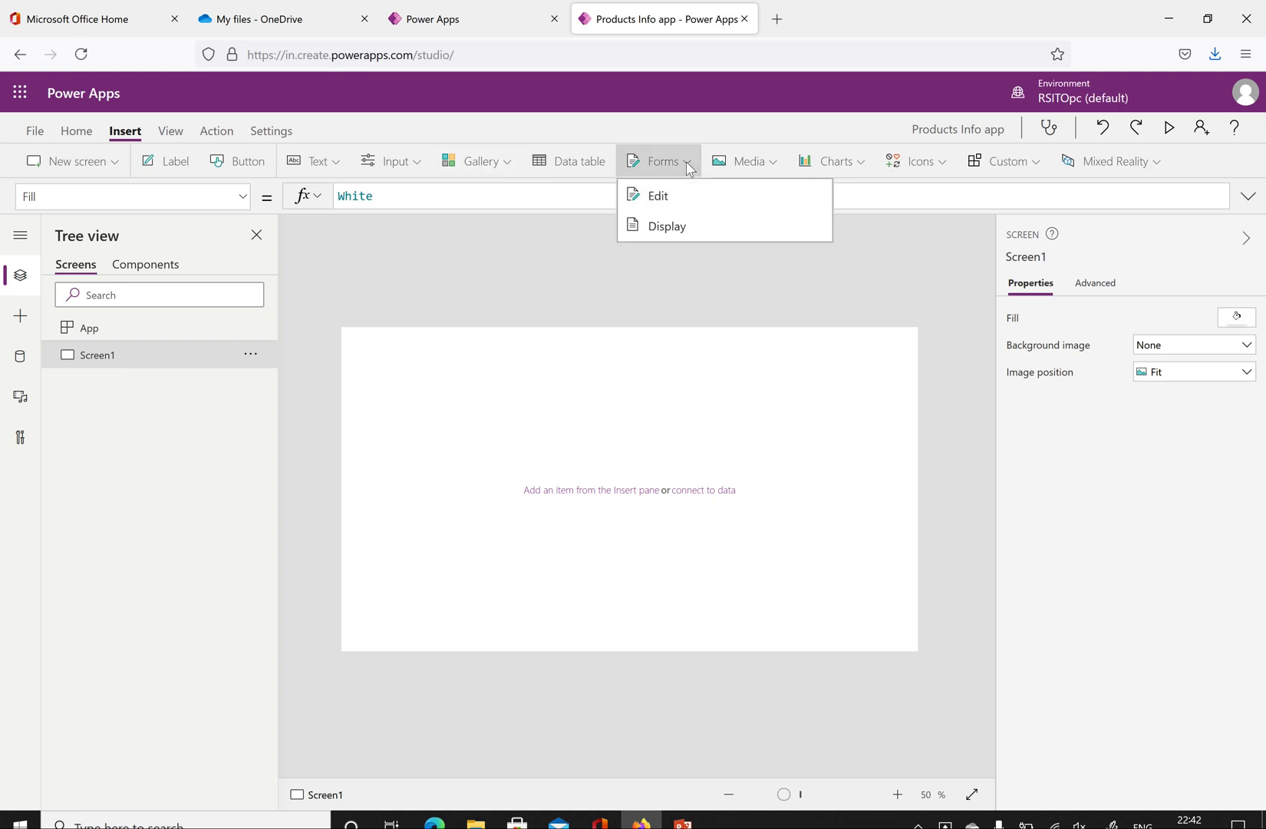
pyautogui.click(658, 197)
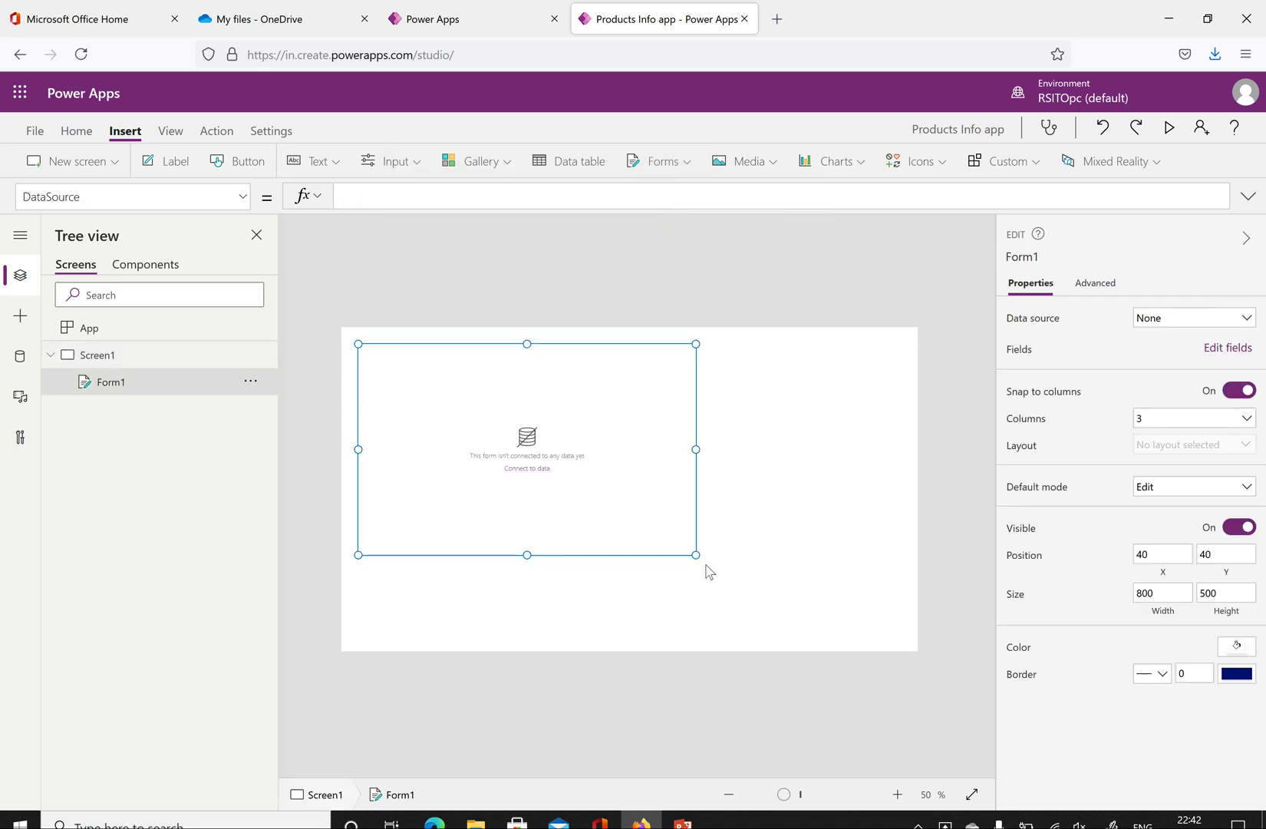
pyautogui.moveTo(696, 554); pyautogui.dragTo(918, 653)
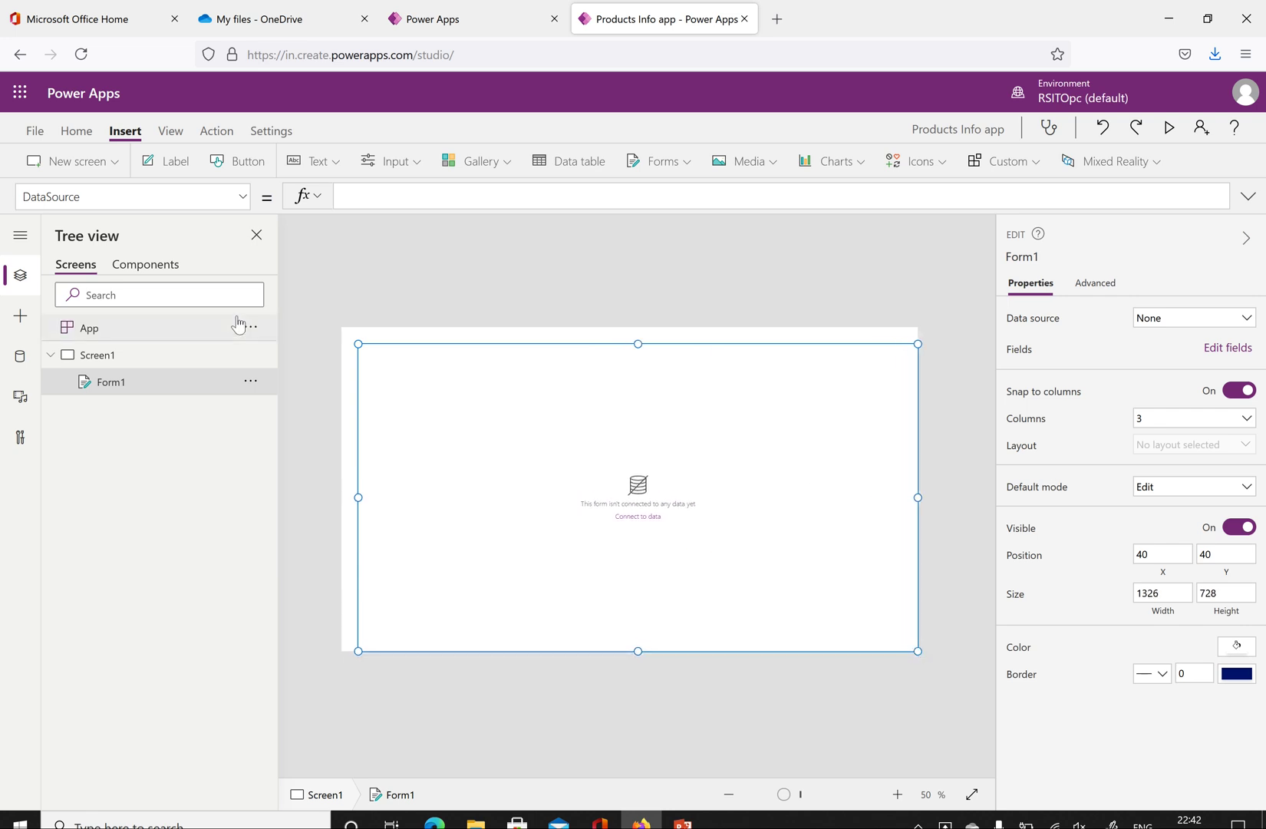
pyautogui.moveTo(357, 344); pyautogui.dragTo(340, 369)
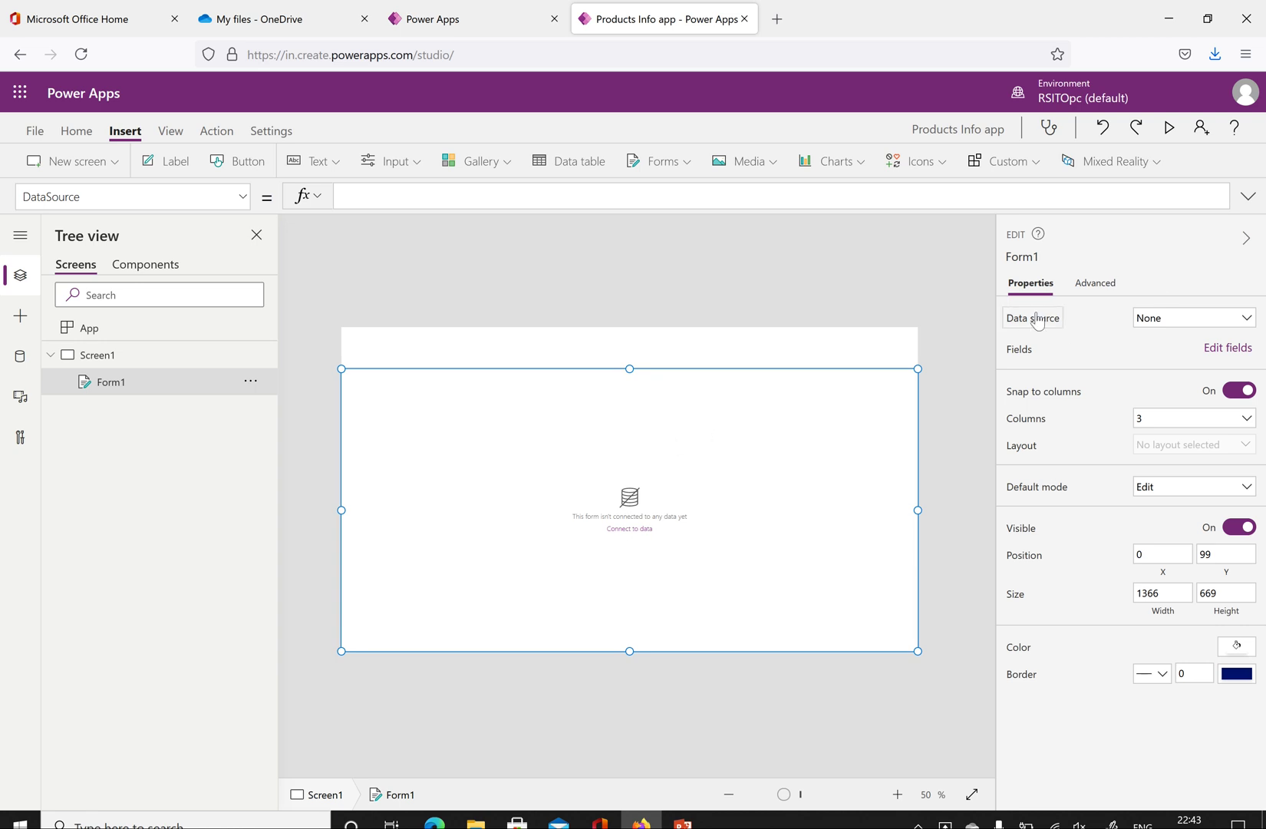
# - Set Table1 from OneDrive for Business as the form's data source
pyautogui.click(1200, 321)
pyautogui.moveTo(1120, 419)
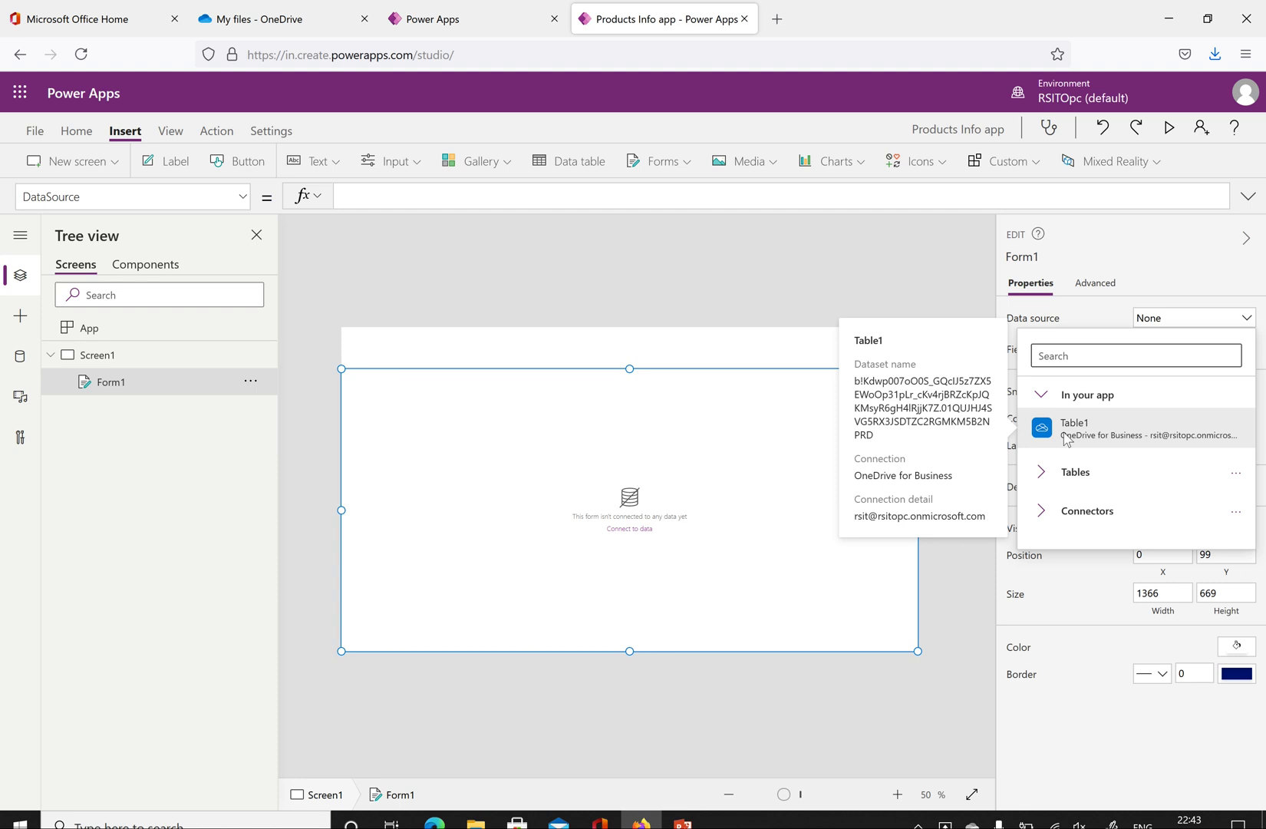
pyautogui.click(1105, 434)
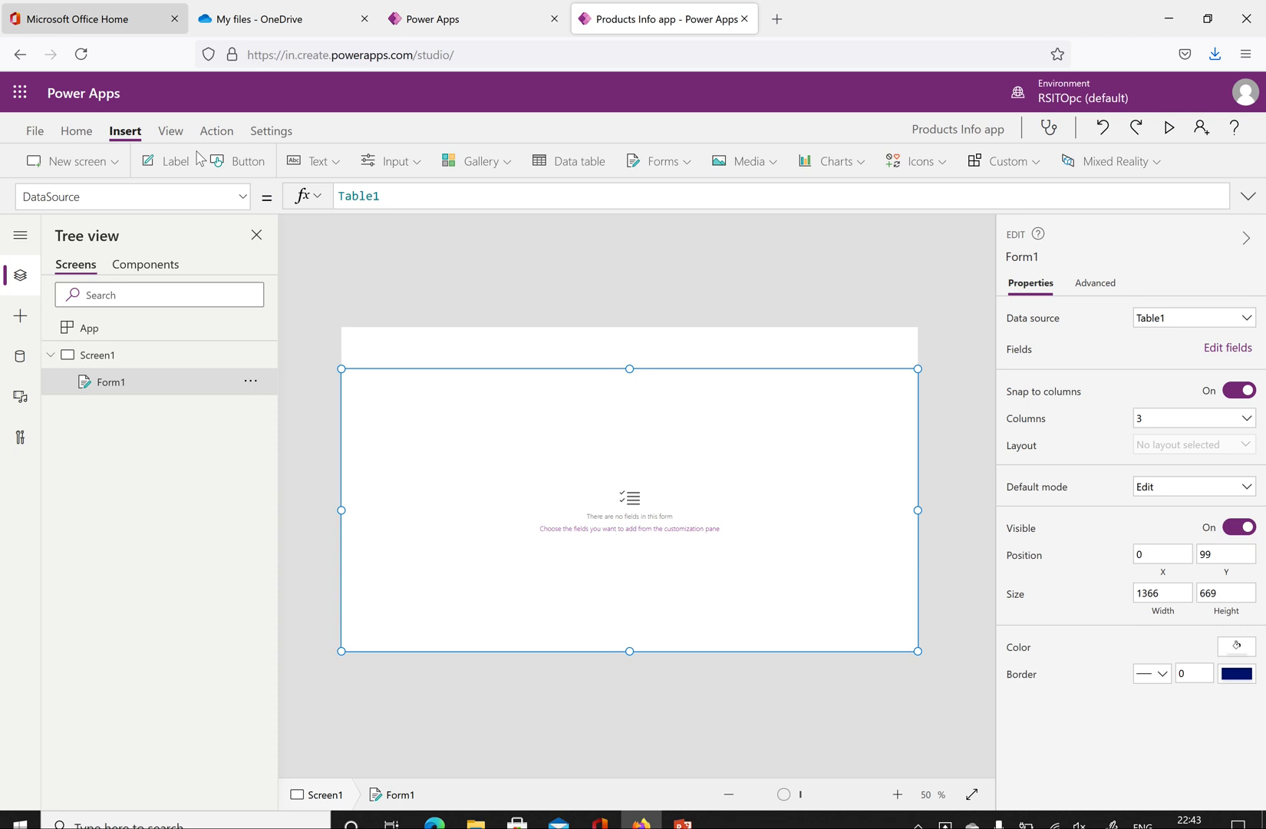
# - Add the Cost, Make, Mfd Year, Title and Type Of Product fields to the form and arrange them in 2 columns
pyautogui.click(1230, 355)
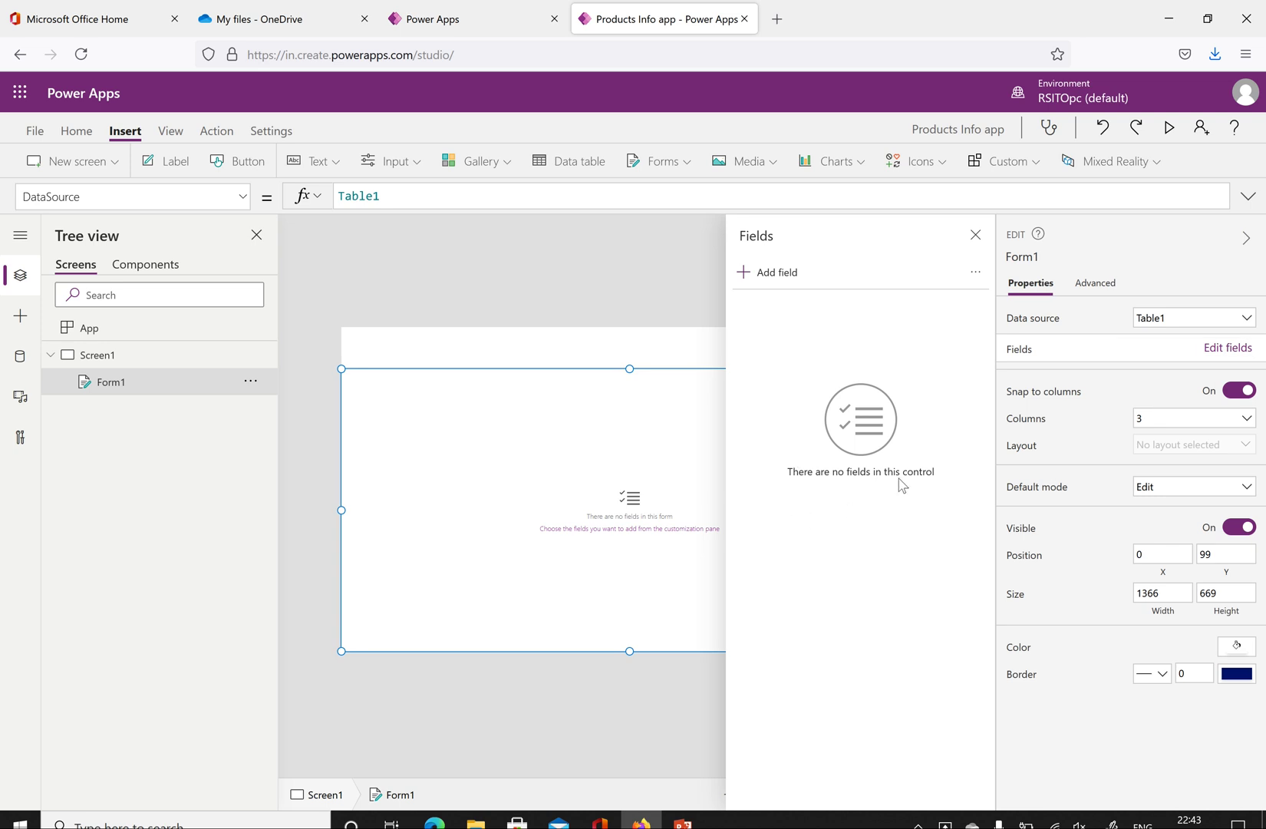
pyautogui.click(773, 274)
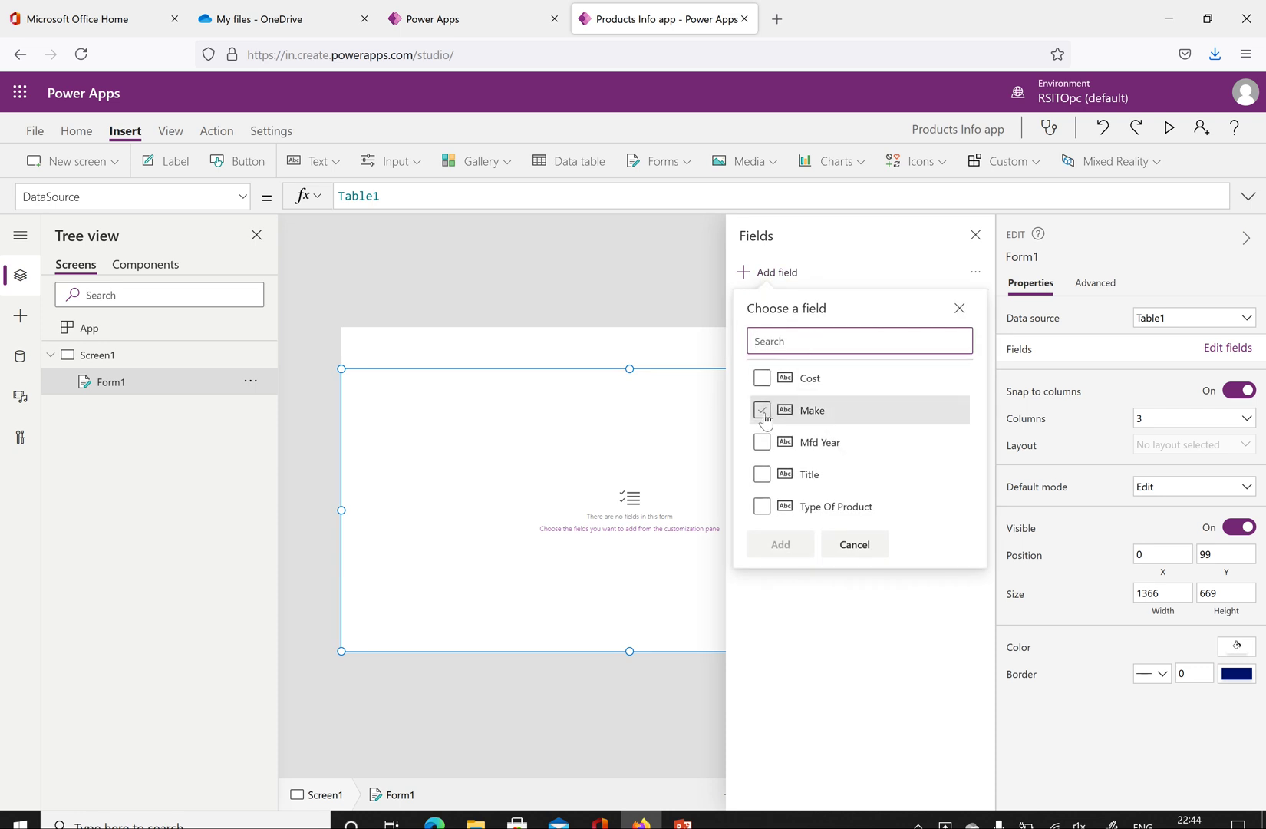
pyautogui.click(762, 379)
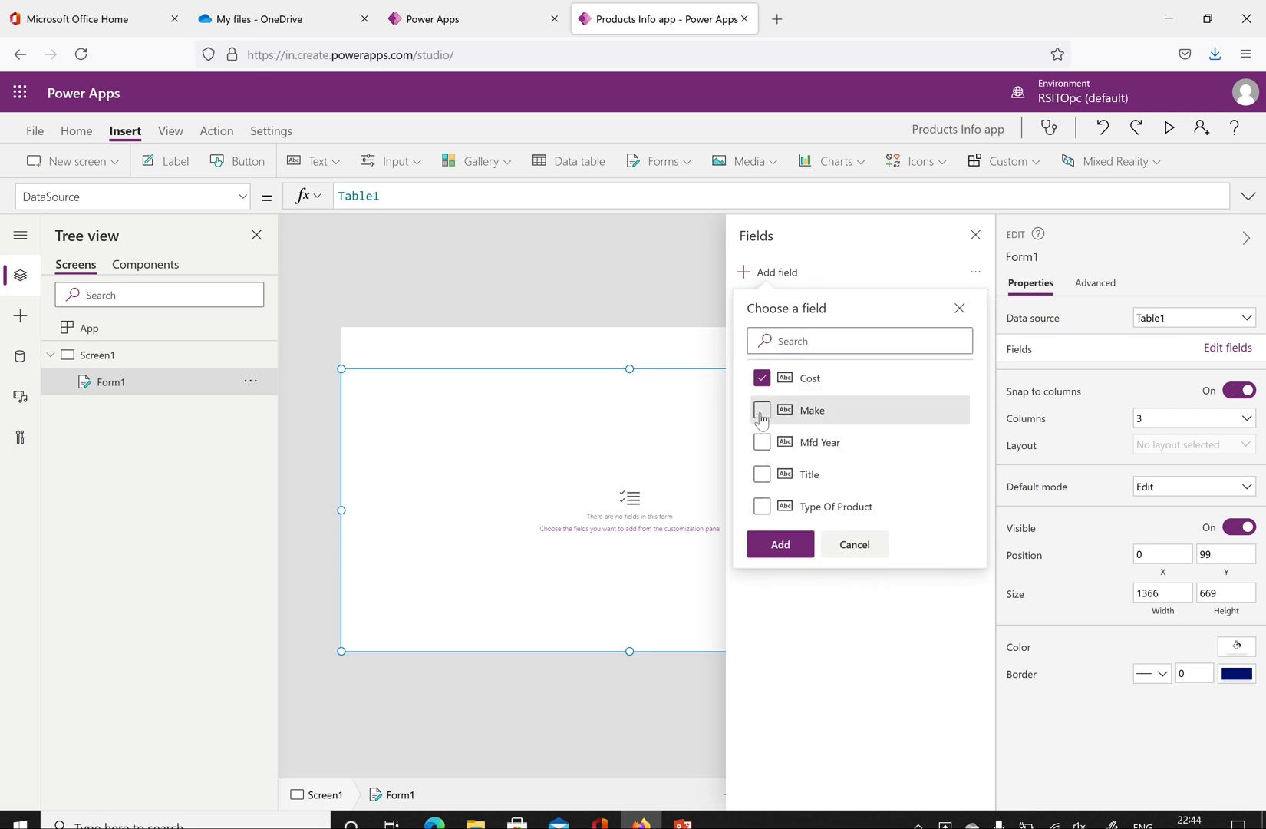
pyautogui.click(762, 411)
pyautogui.click(762, 443)
pyautogui.click(762, 474)
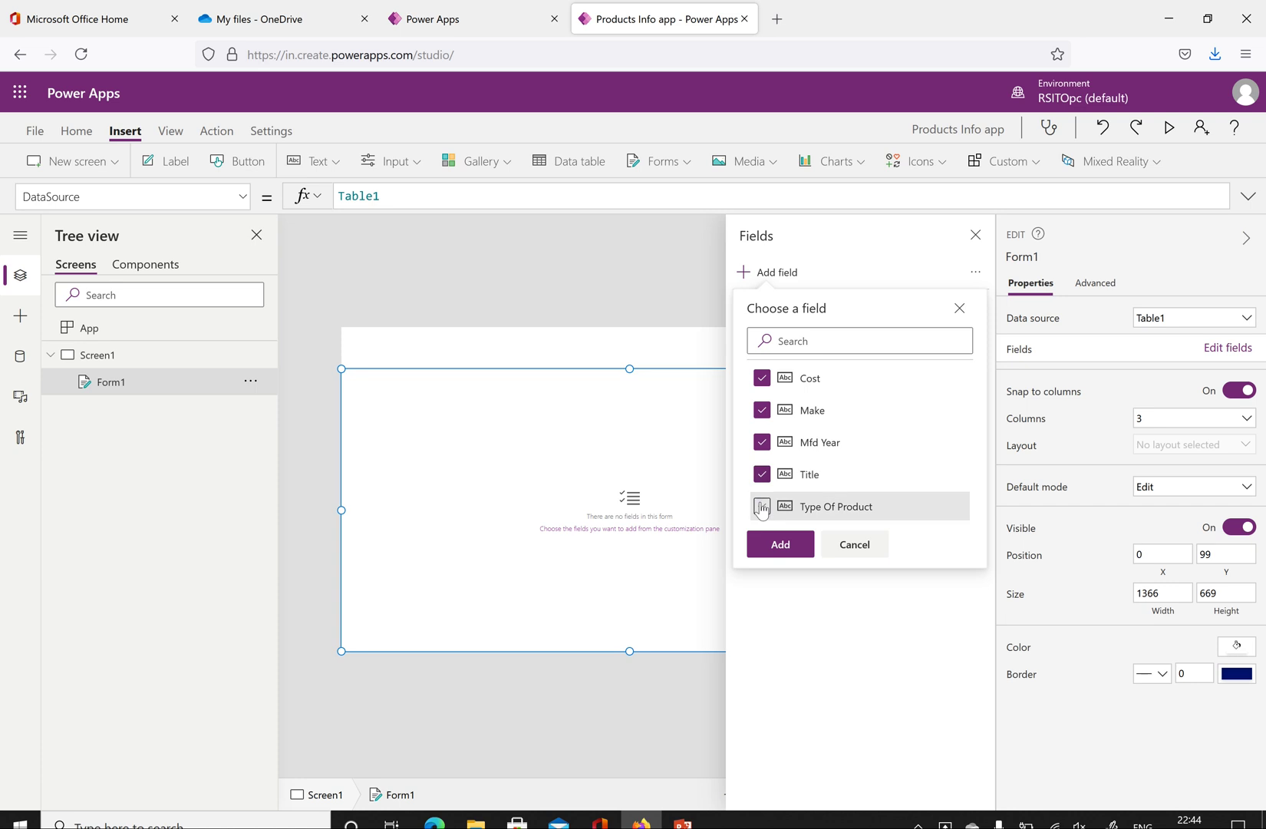
pyautogui.click(762, 507)
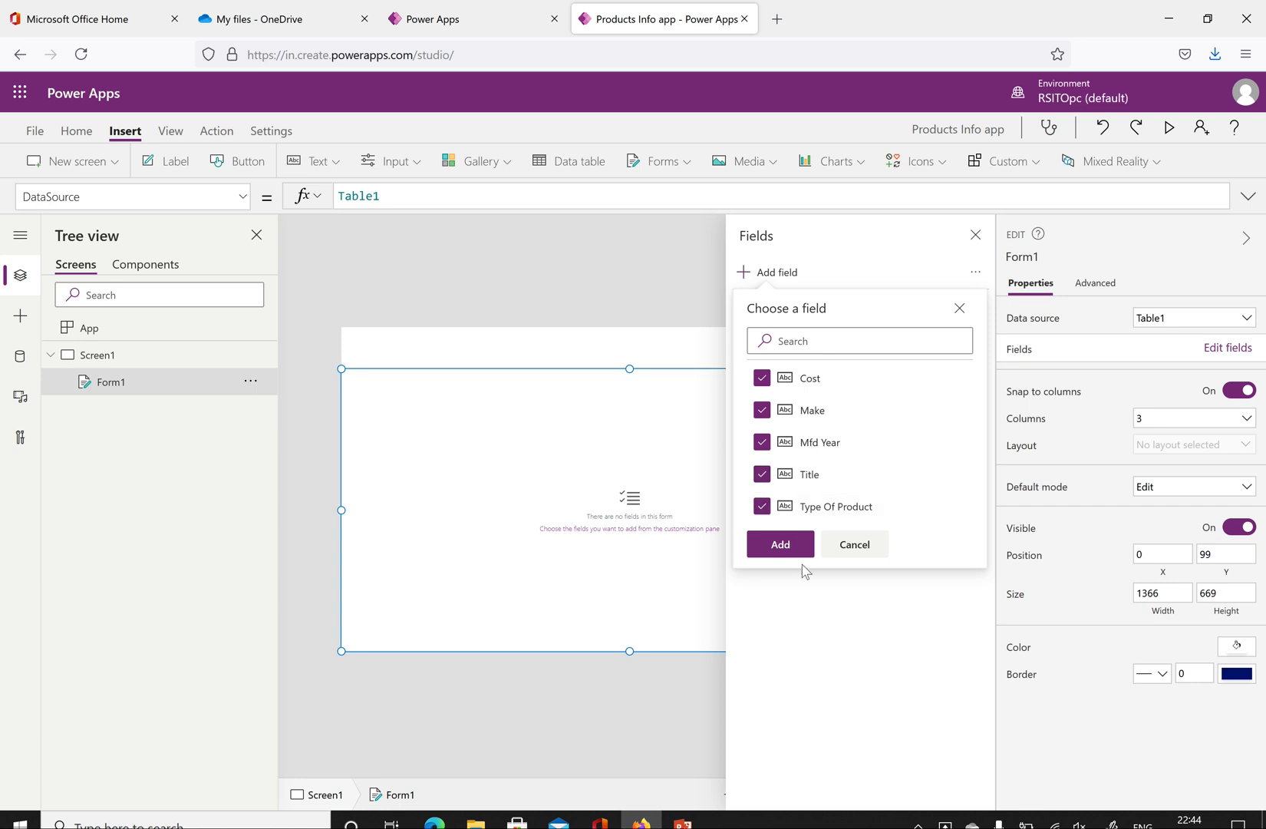
pyautogui.click(760, 544)
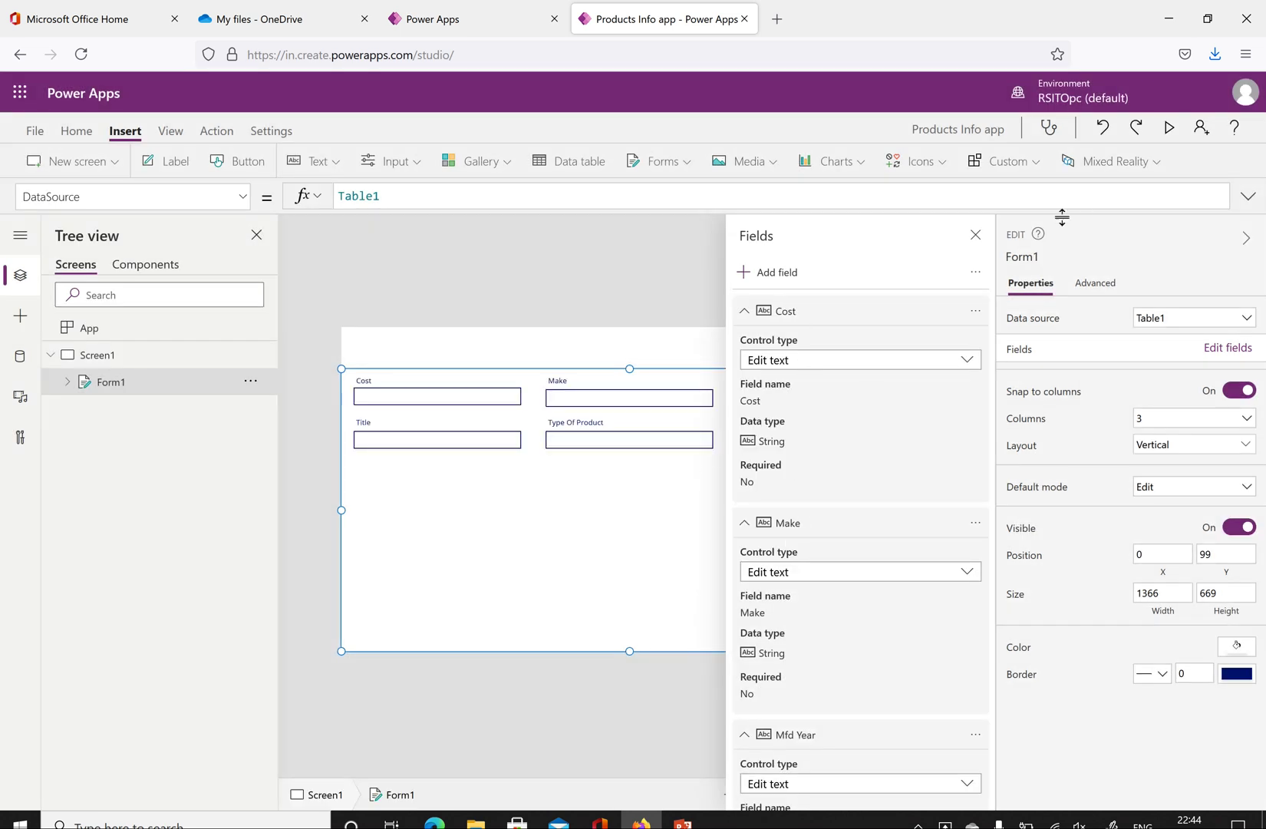
pyautogui.click(975, 234)
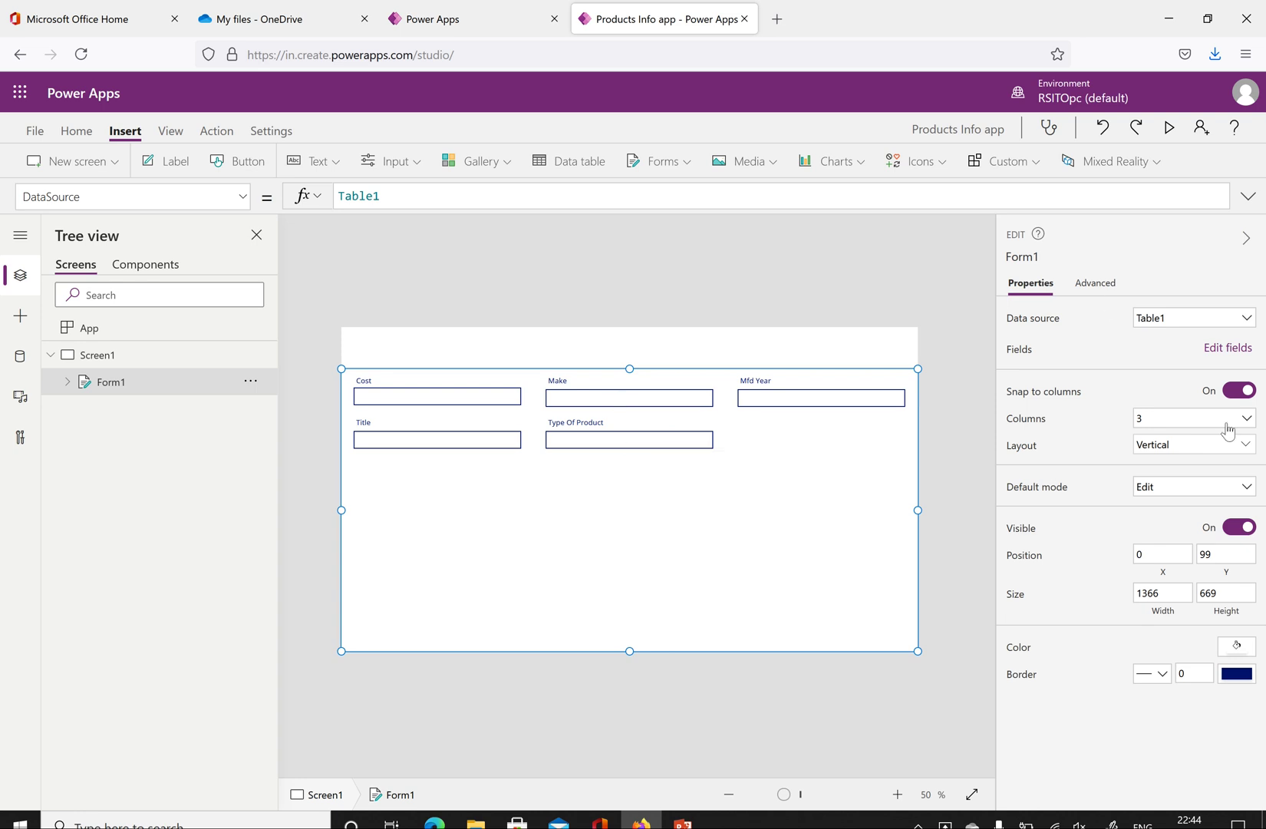
pyautogui.click(1180, 424)
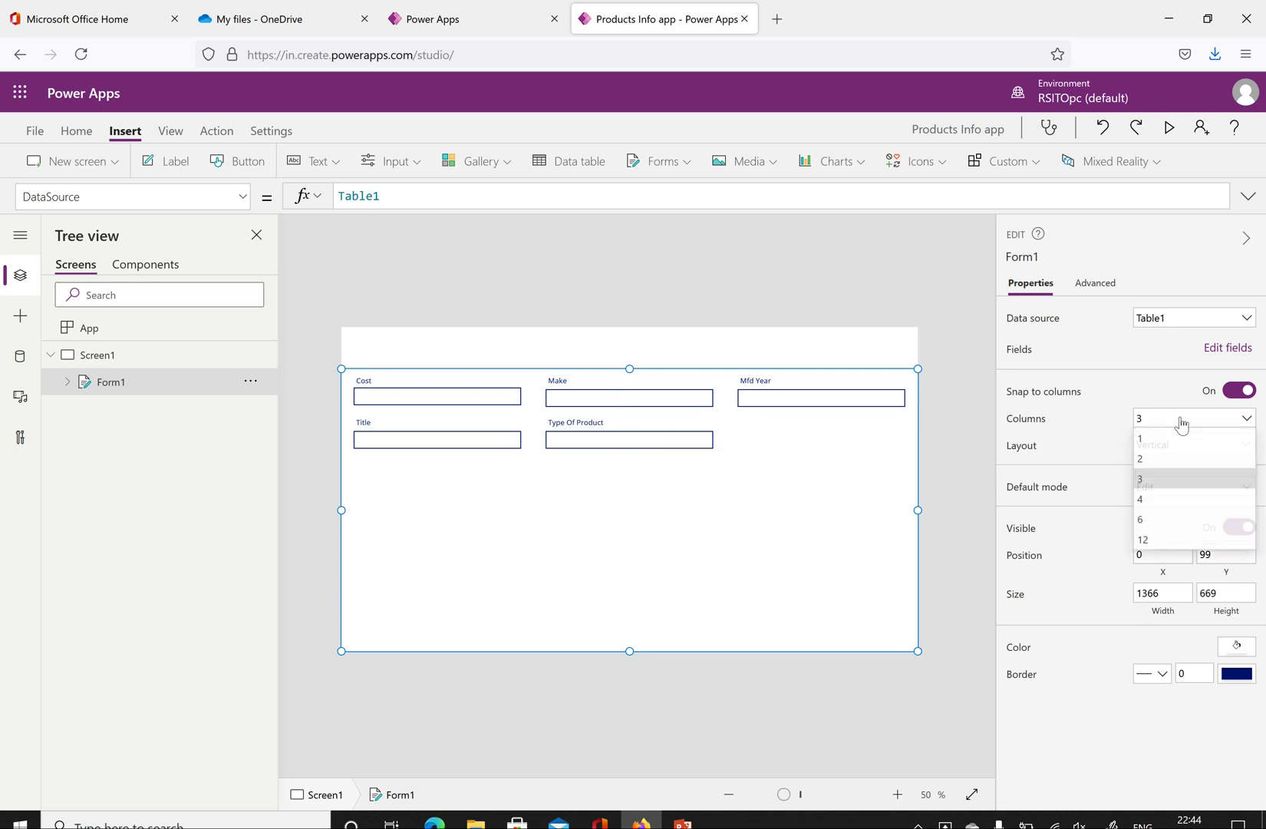
pyautogui.click(1157, 460)
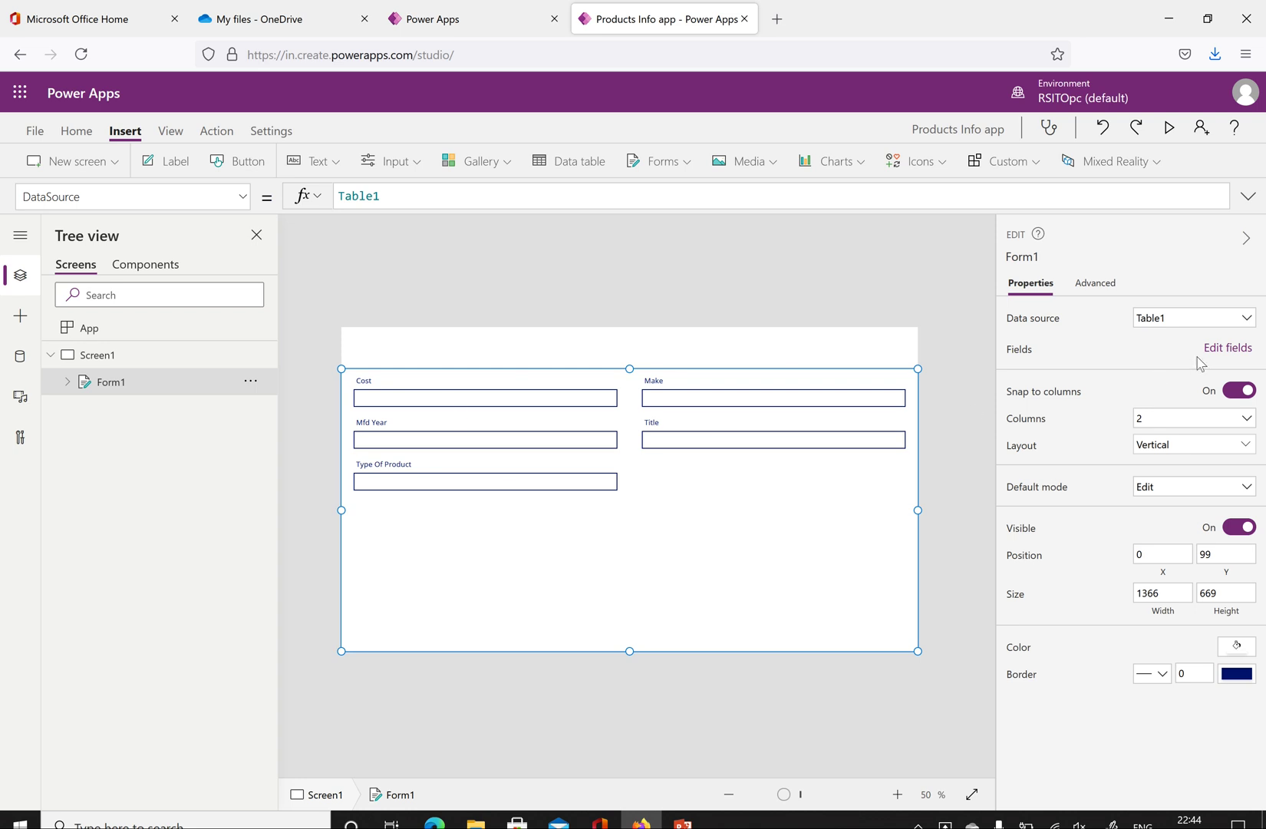
# - Reorder the form's fields to Title, Type Of Product, Make, Mfd Year and Cost
pyautogui.click(1227, 348)
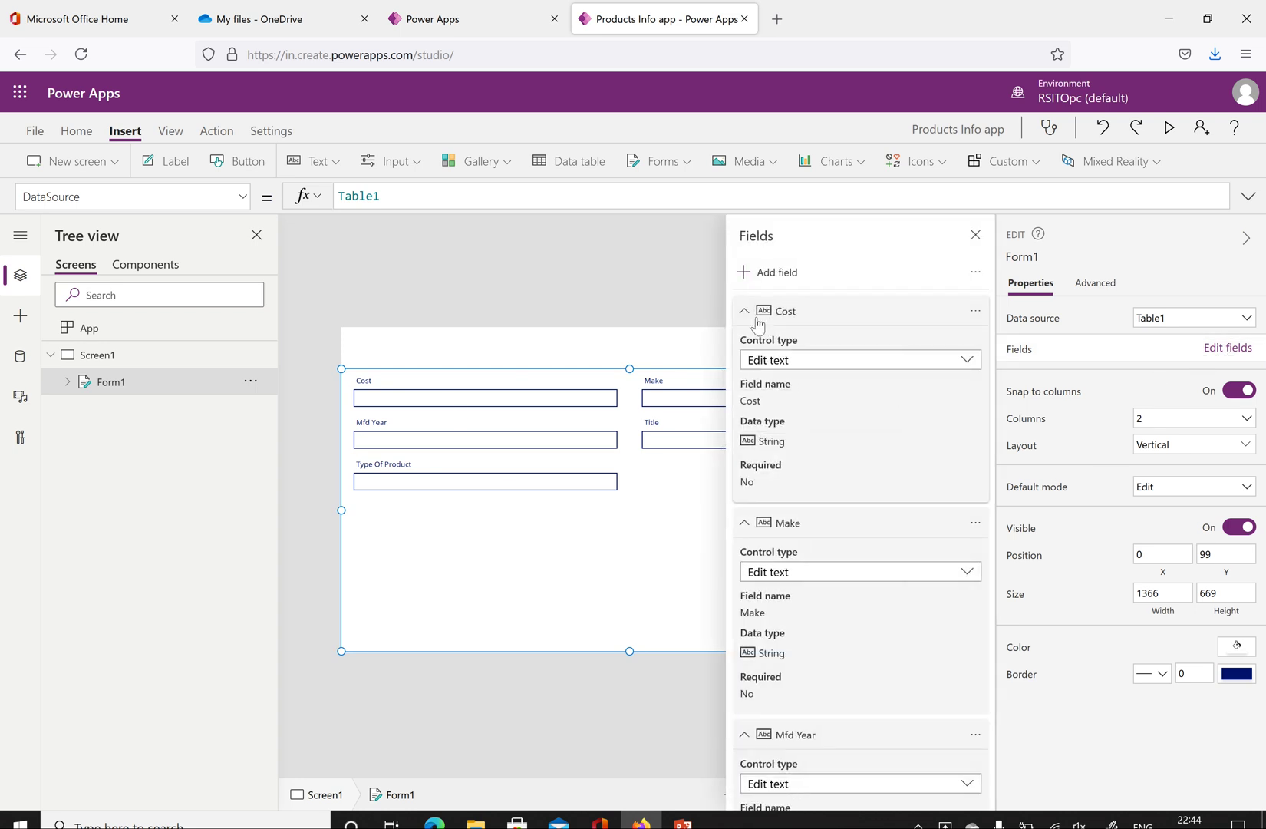
pyautogui.click(744, 311)
pyautogui.click(744, 346)
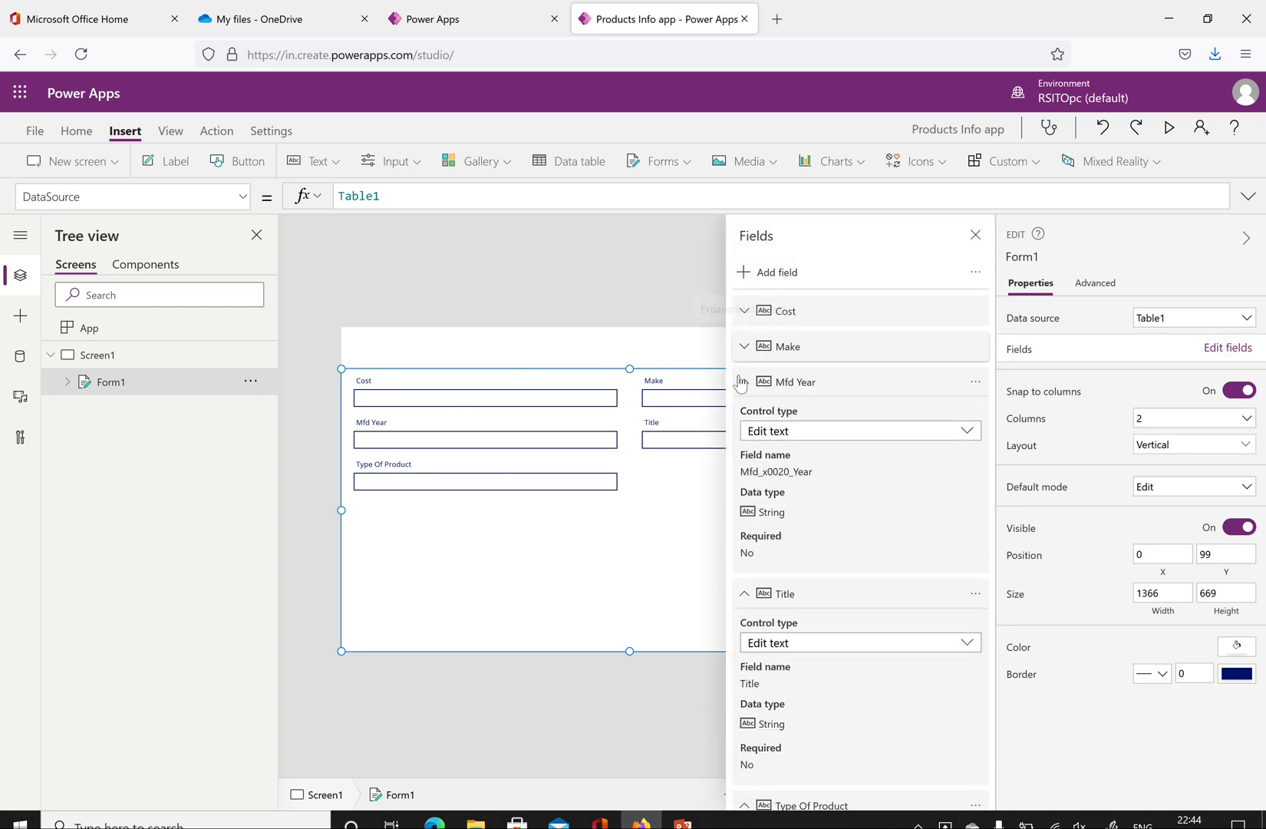
pyautogui.click(744, 382)
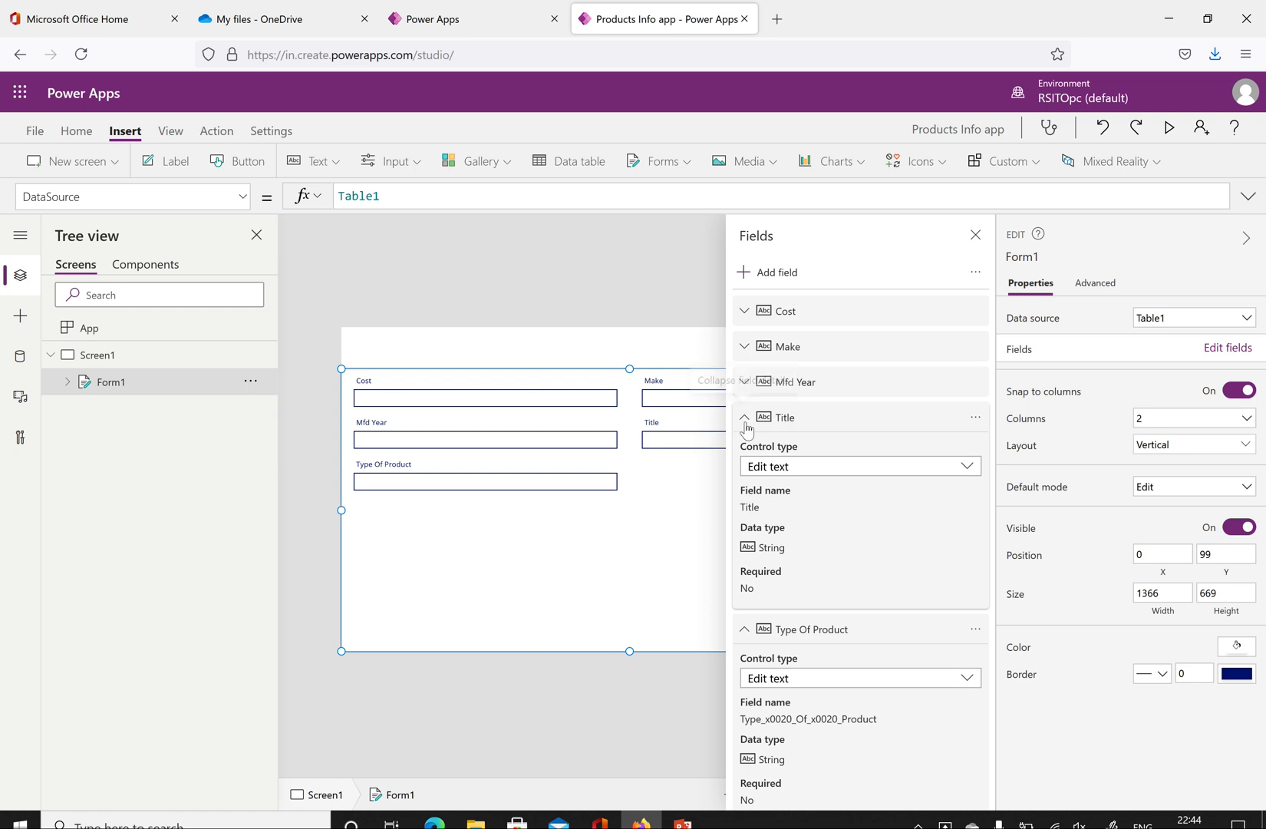
pyautogui.click(745, 418)
pyautogui.click(744, 452)
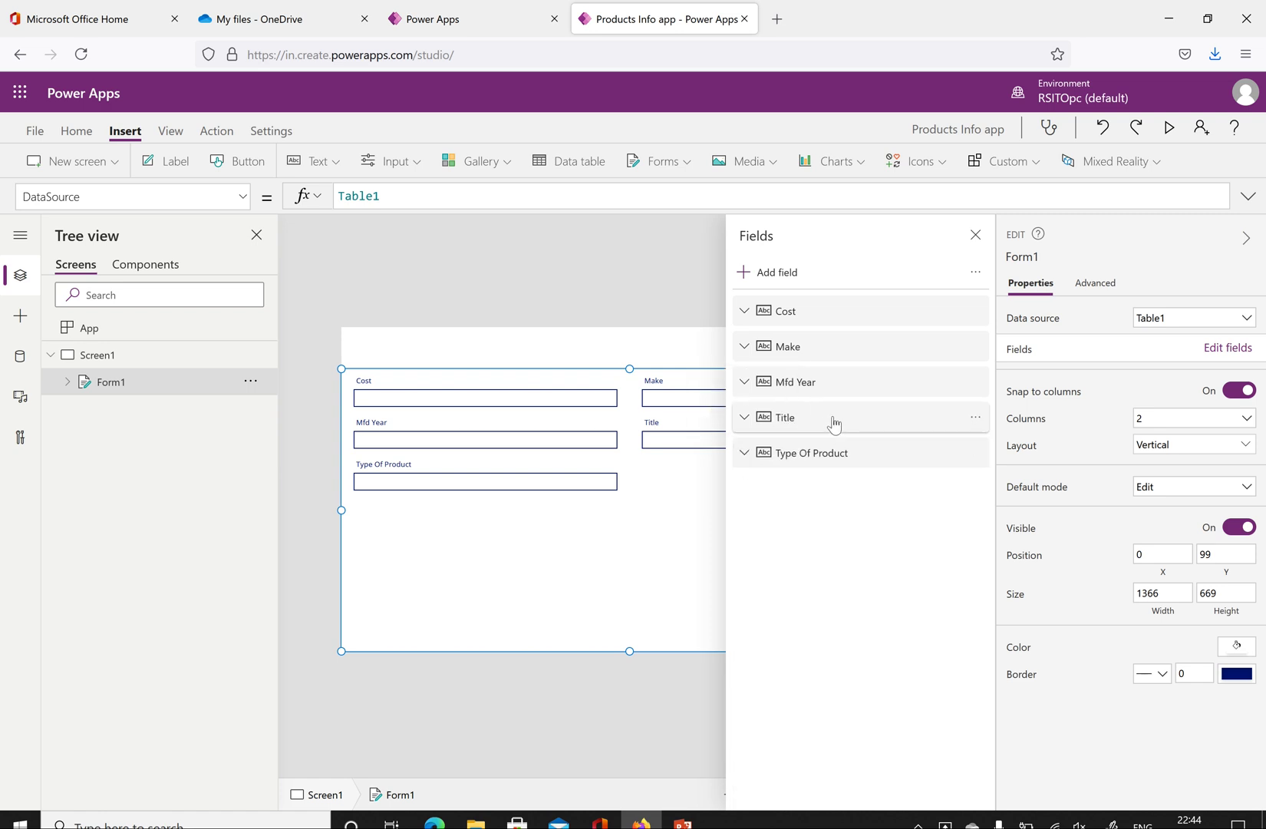
pyautogui.moveTo(834, 422); pyautogui.dragTo(832, 322)
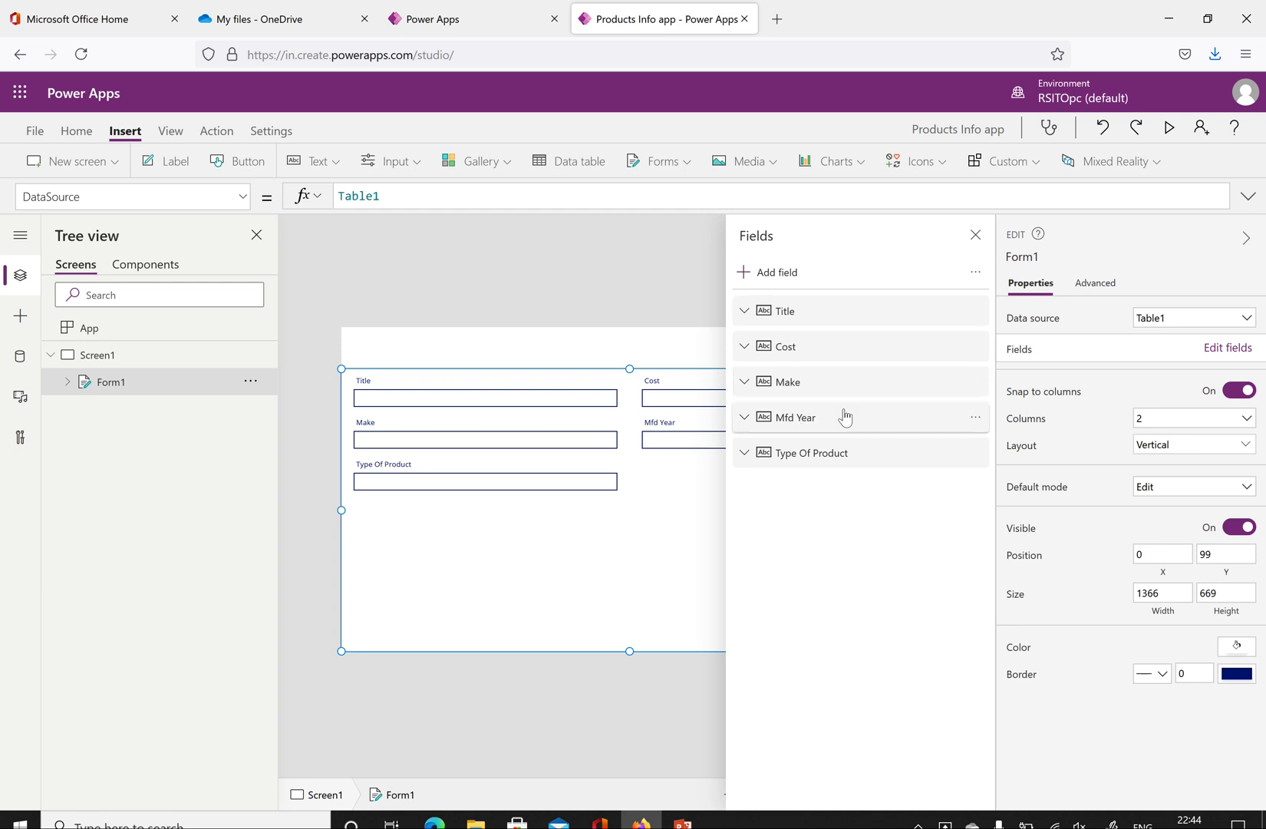
pyautogui.moveTo(852, 455); pyautogui.dragTo(849, 339)
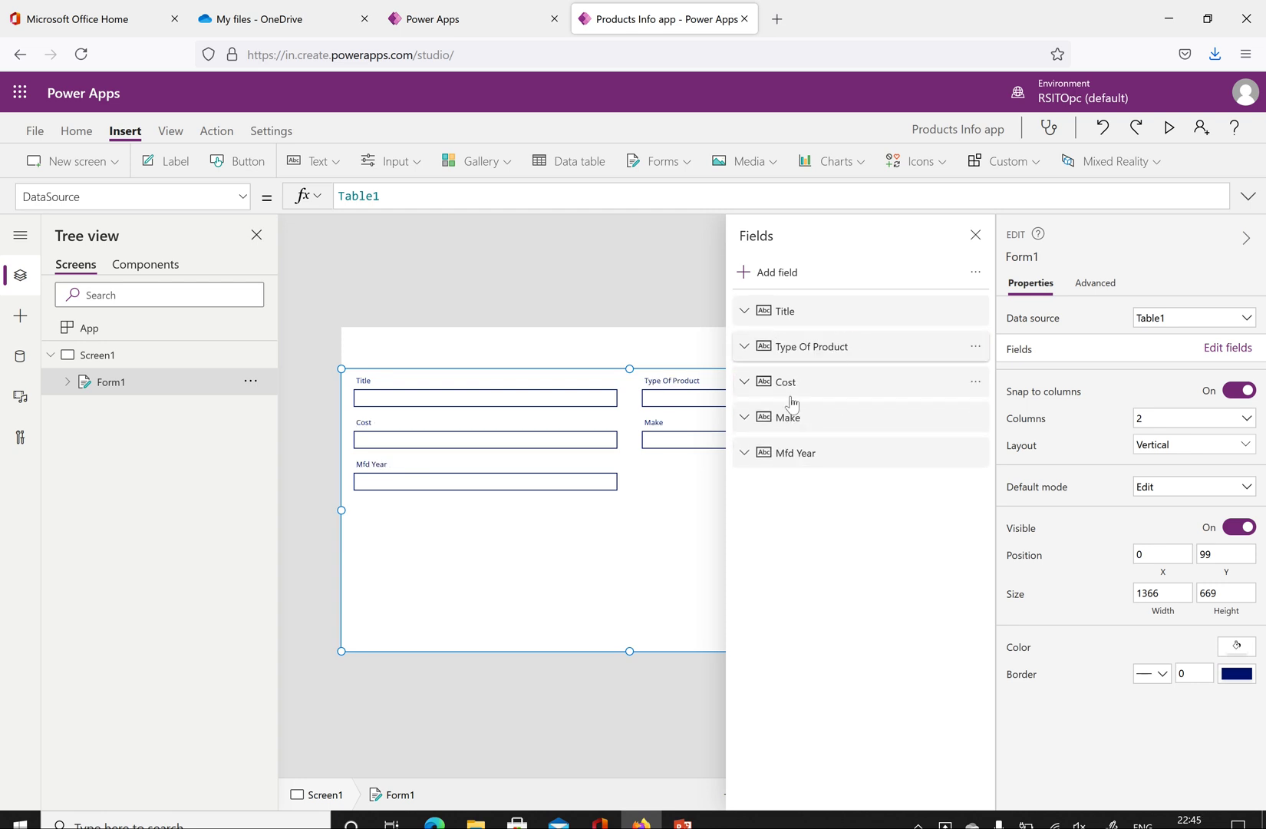
pyautogui.moveTo(808, 436); pyautogui.dragTo(806, 378)
pyautogui.moveTo(798, 459); pyautogui.dragTo(806, 409)
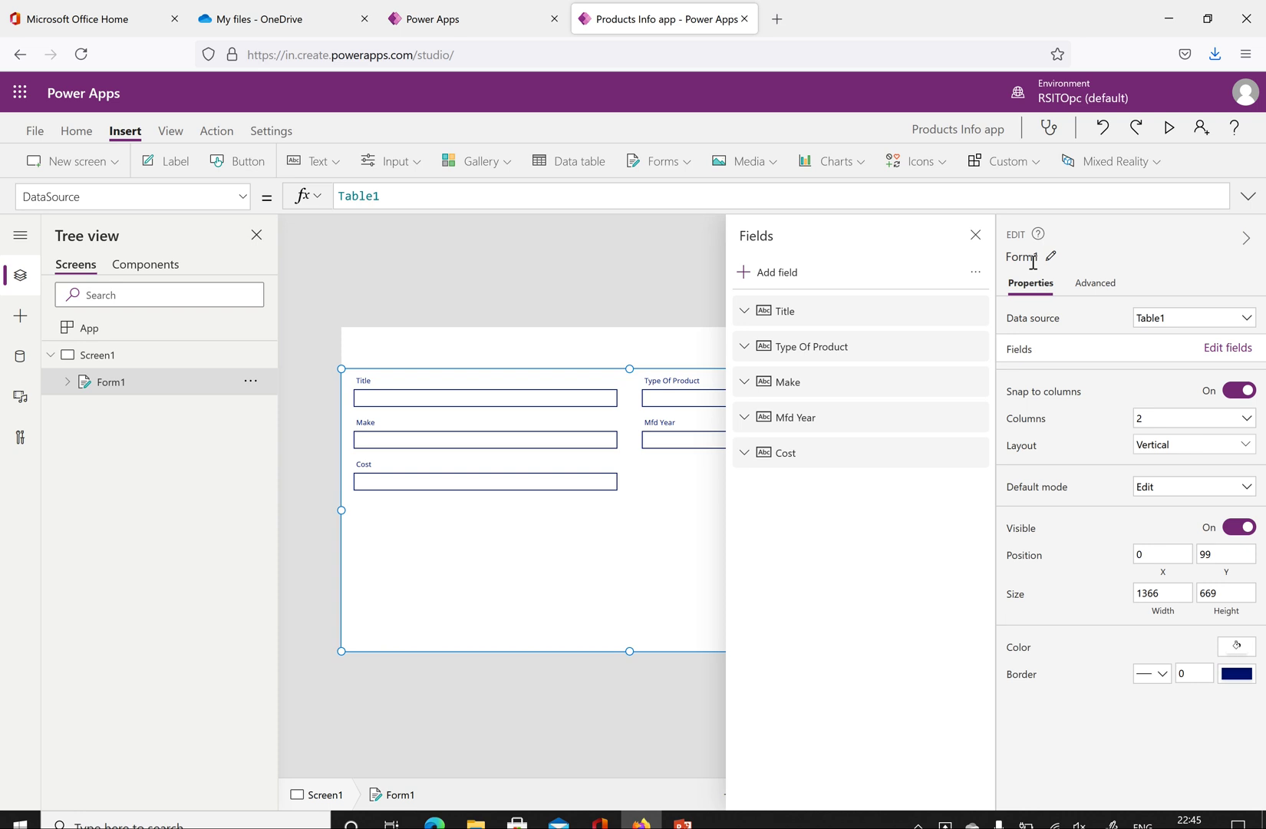
pyautogui.click(975, 236)
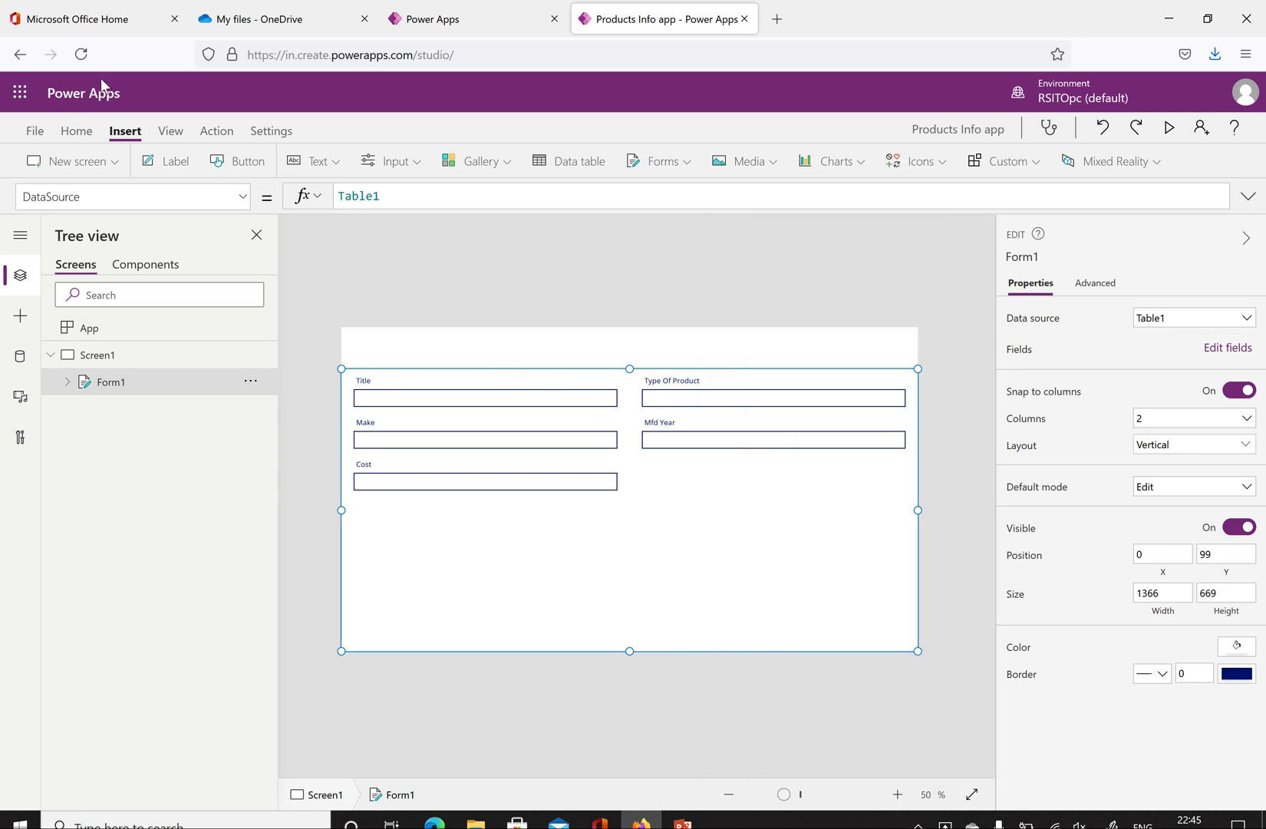
# - Insert a text label on Screen1 and set its position to X 0 and Y 0
pyautogui.click(178, 175)
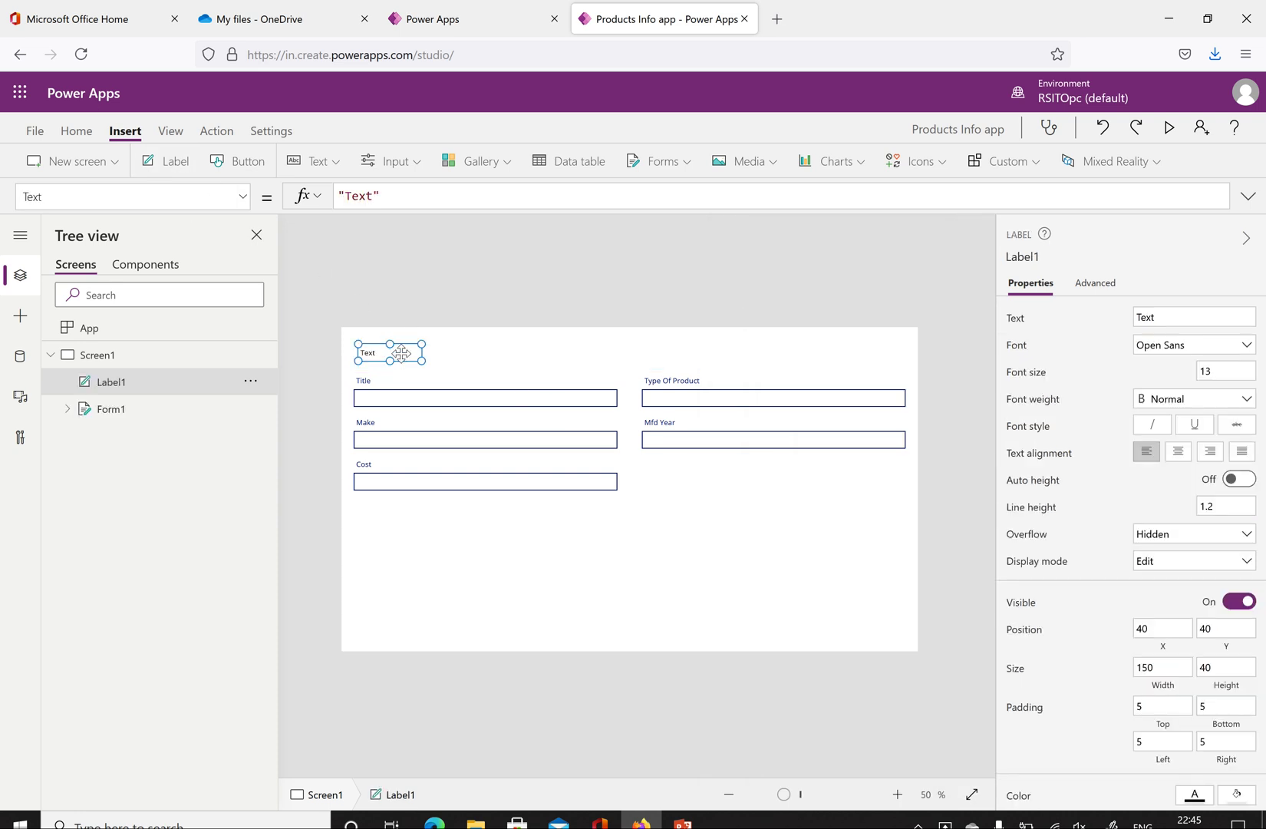
pyautogui.doubleClick(1143, 629)
pyautogui.write('0')
pyautogui.click(1228, 626)
pyautogui.doubleClick(1229, 627)
pyautogui.write('0')
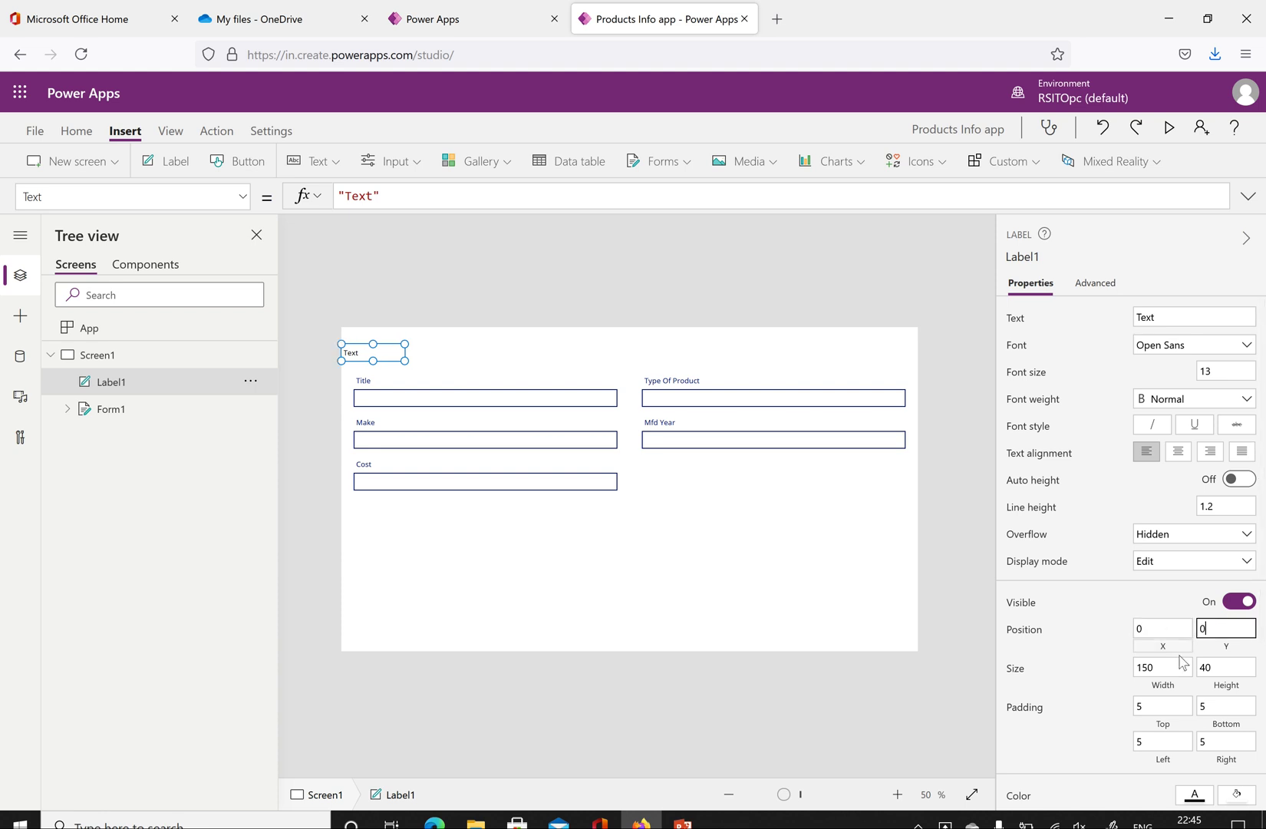
# - Set the label's height to 80 and widen it to 1366 so it spans the full screen above the form
pyautogui.click(1172, 667)
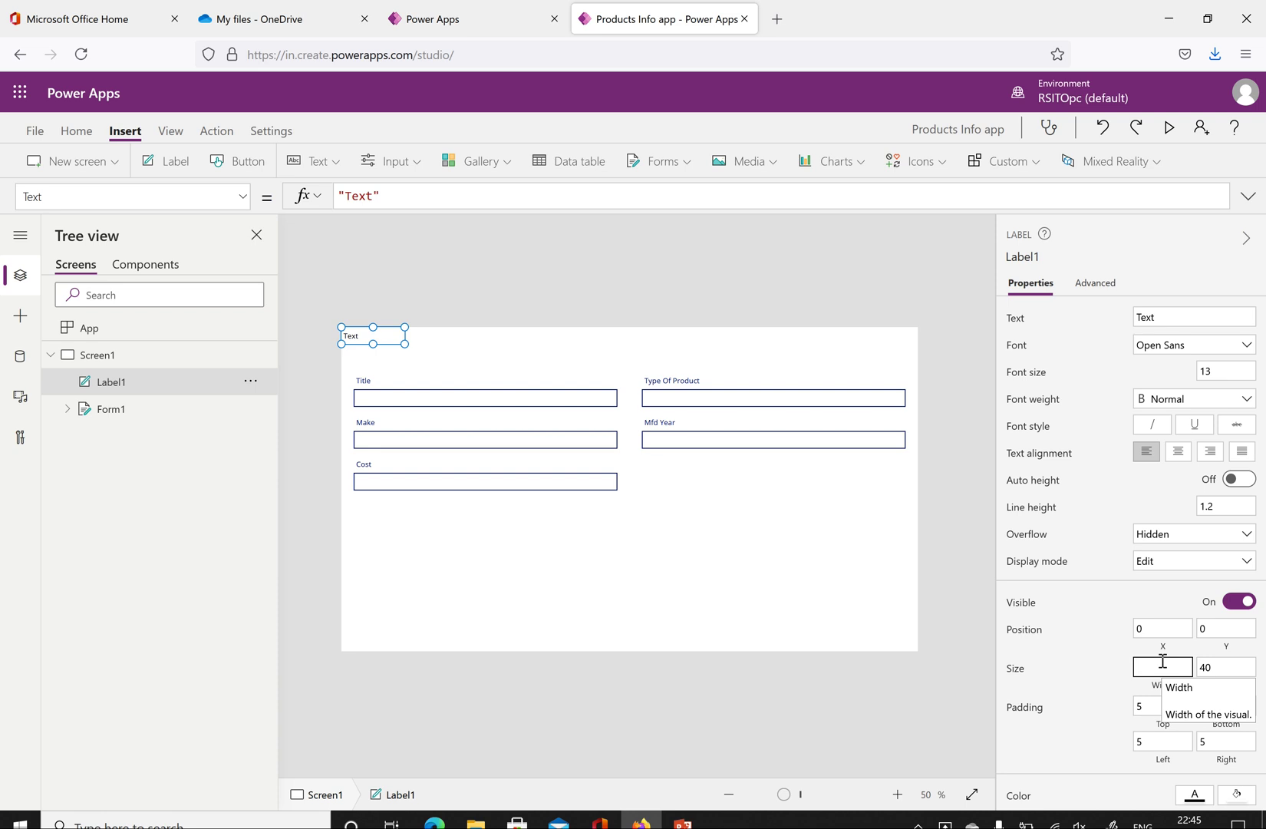
pyautogui.press('Return')
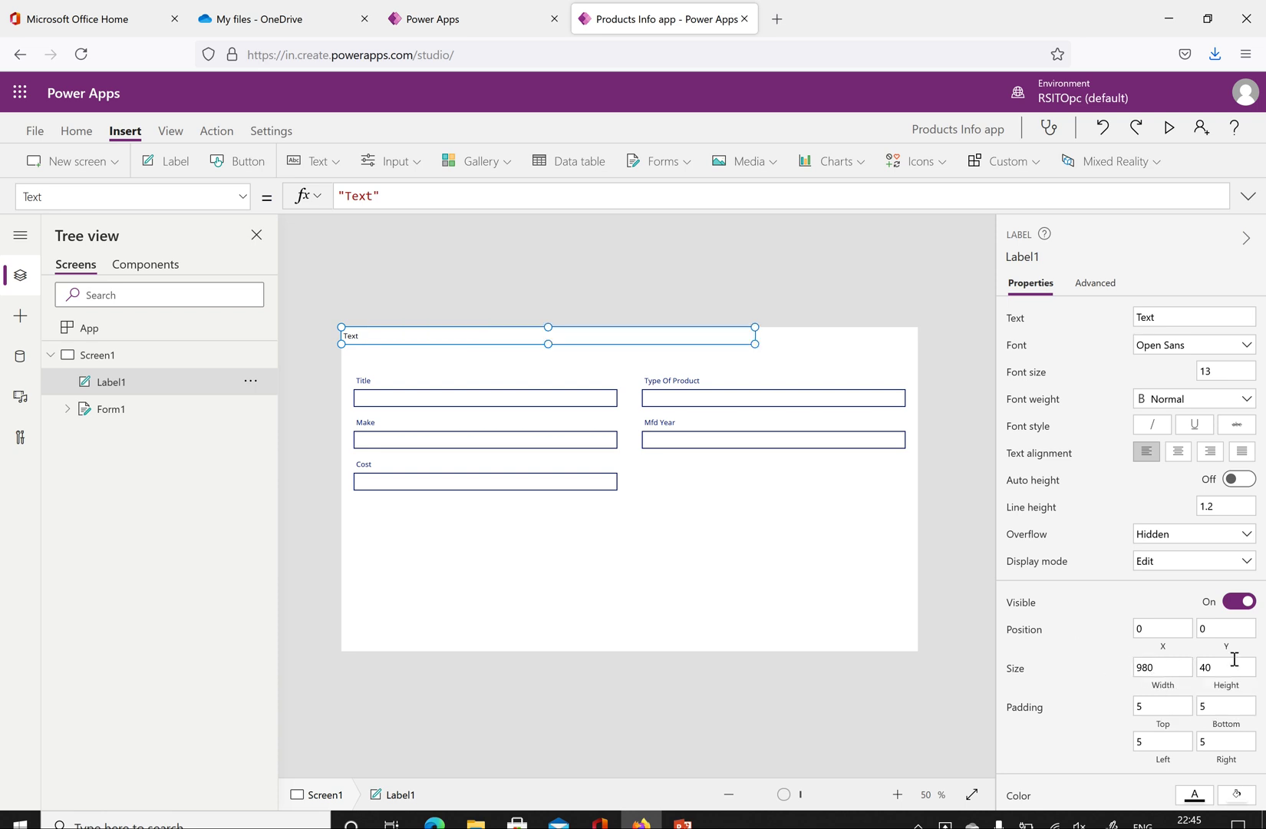
pyautogui.click(1221, 670)
pyautogui.click(1105, 669)
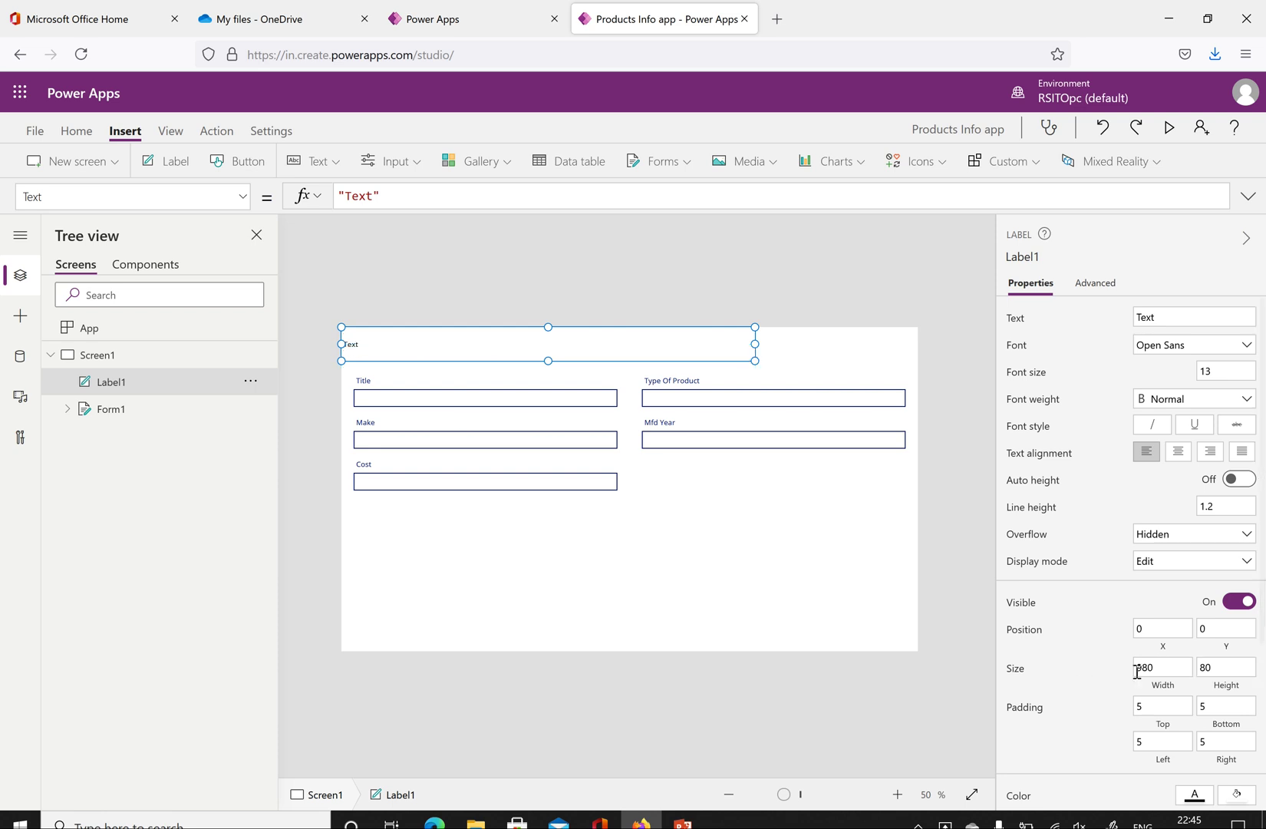
pyautogui.click(1144, 672)
pyautogui.write('12')
pyautogui.click(1068, 685)
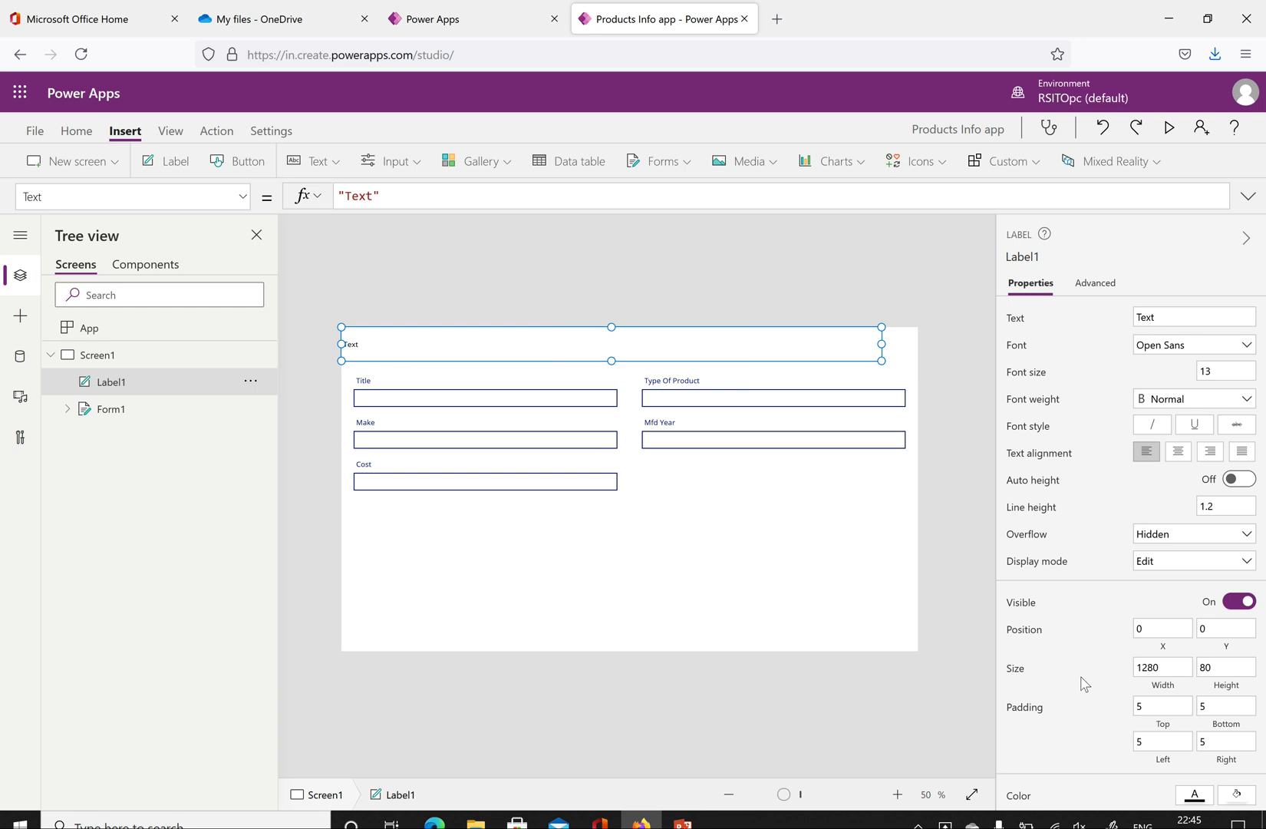
pyautogui.scroll(-3, 1117, 667)
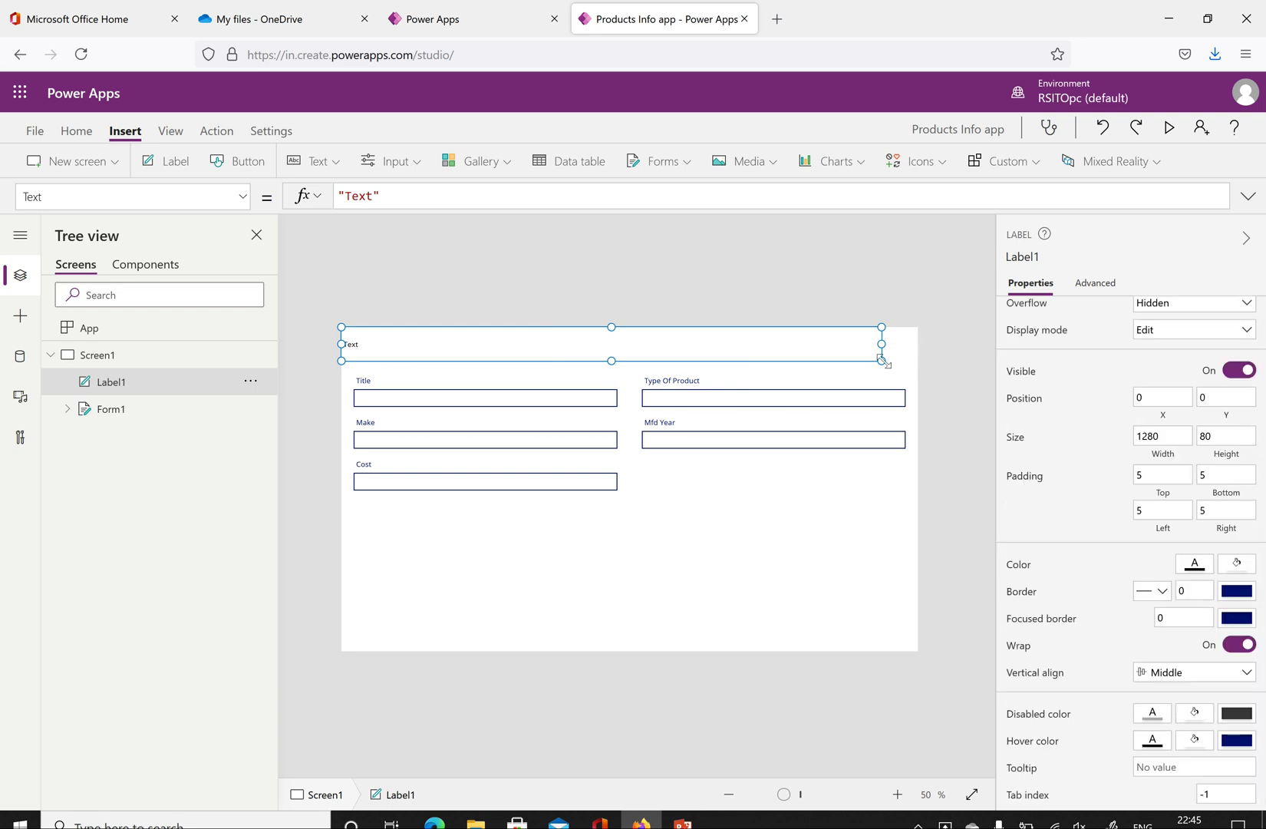
pyautogui.moveTo(883, 344); pyautogui.dragTo(918, 345)
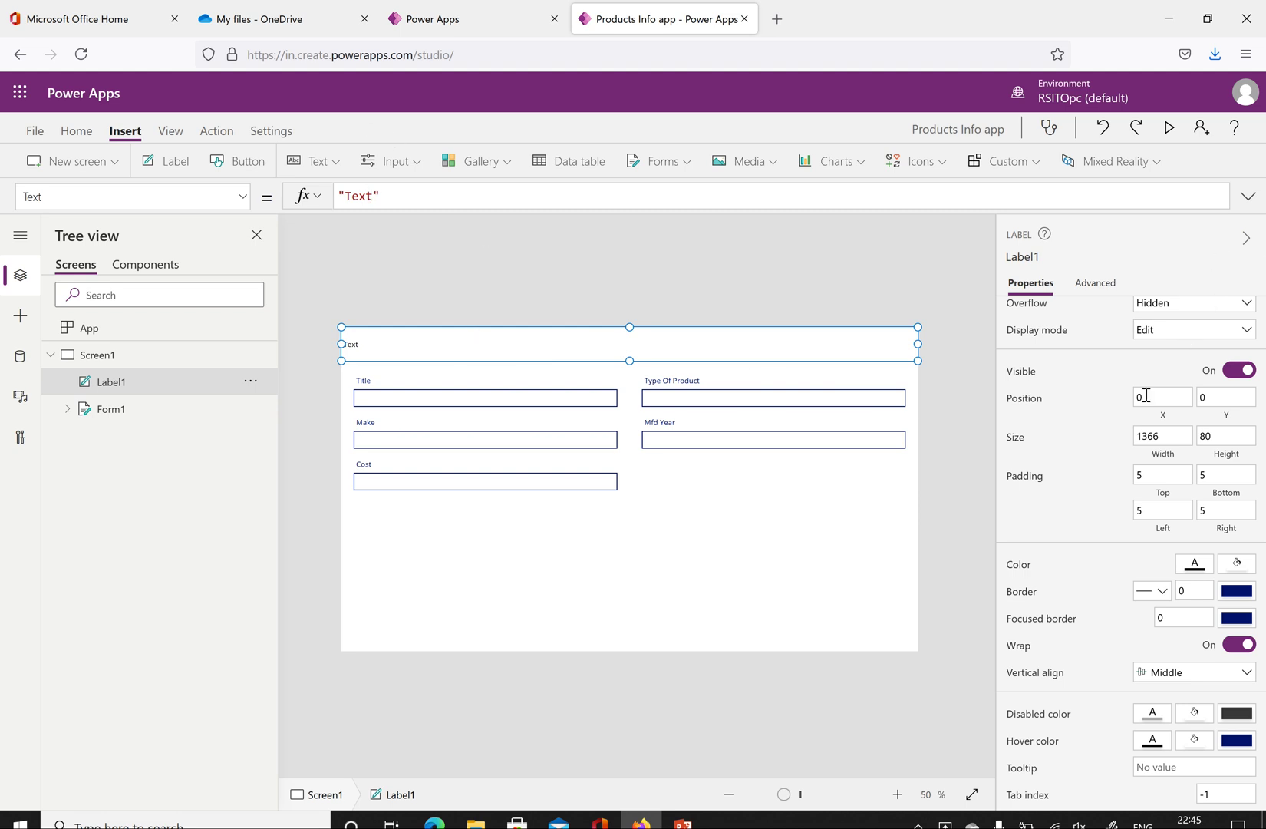
# - Set the header label's text to "Product information"
pyautogui.scroll(3, 1145, 395)
pyautogui.click(1165, 316)
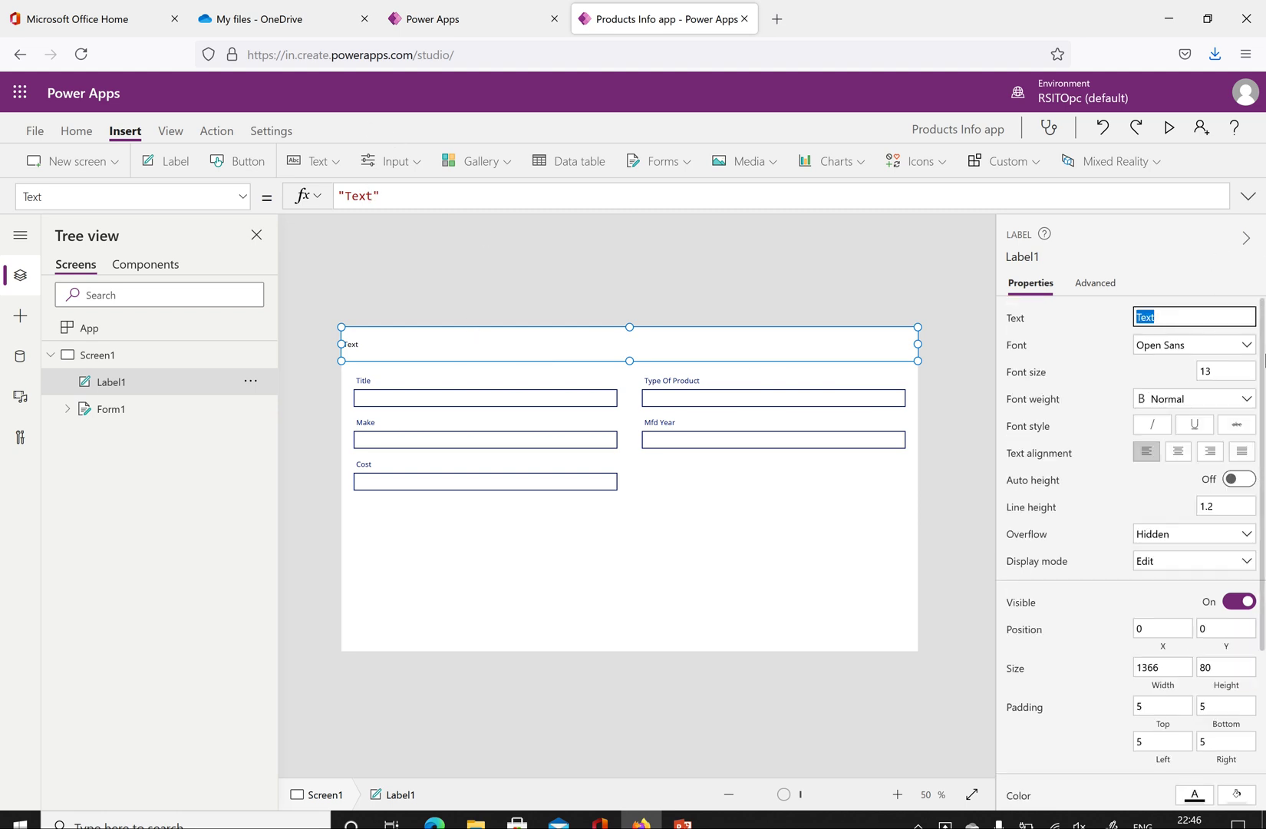
pyautogui.write('Product information')
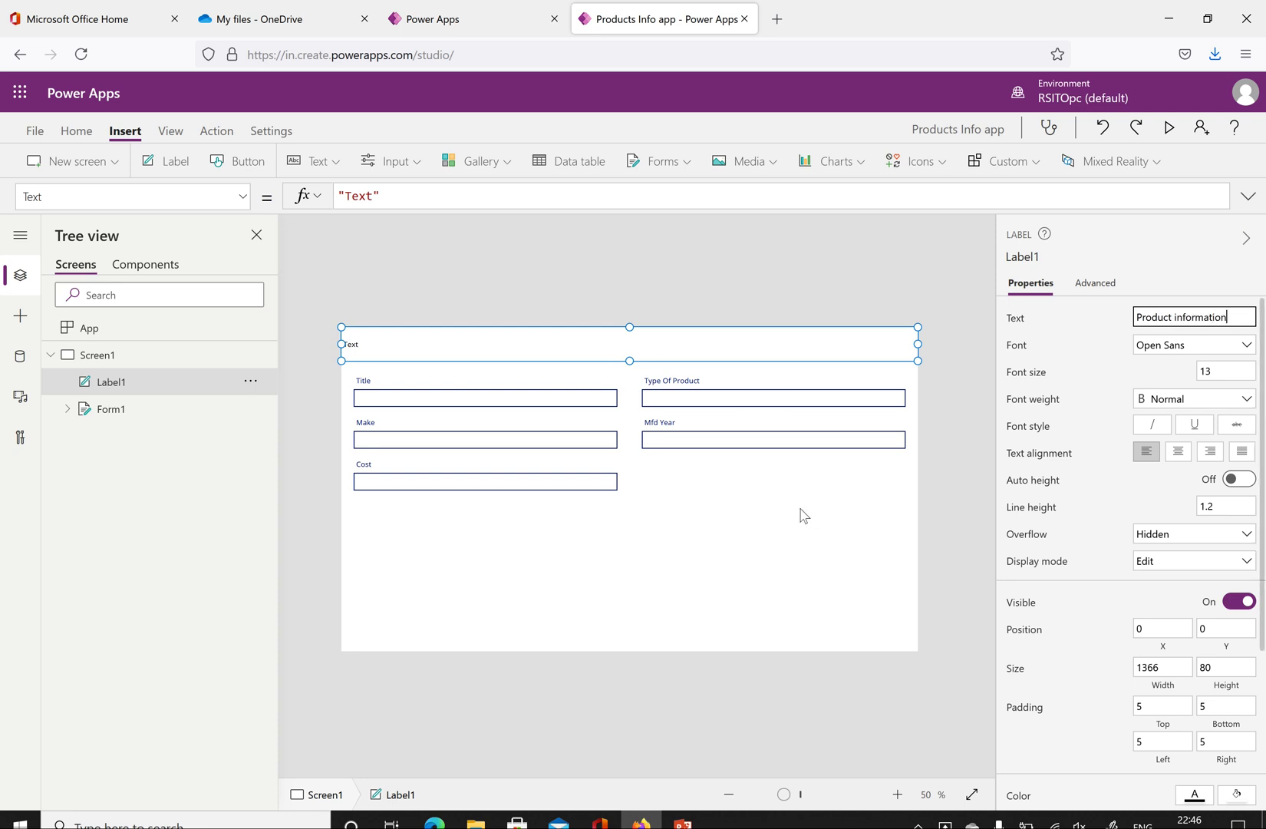
# - Format the "Product information" header label's text as bold with font size 24
pyautogui.click(647, 413)
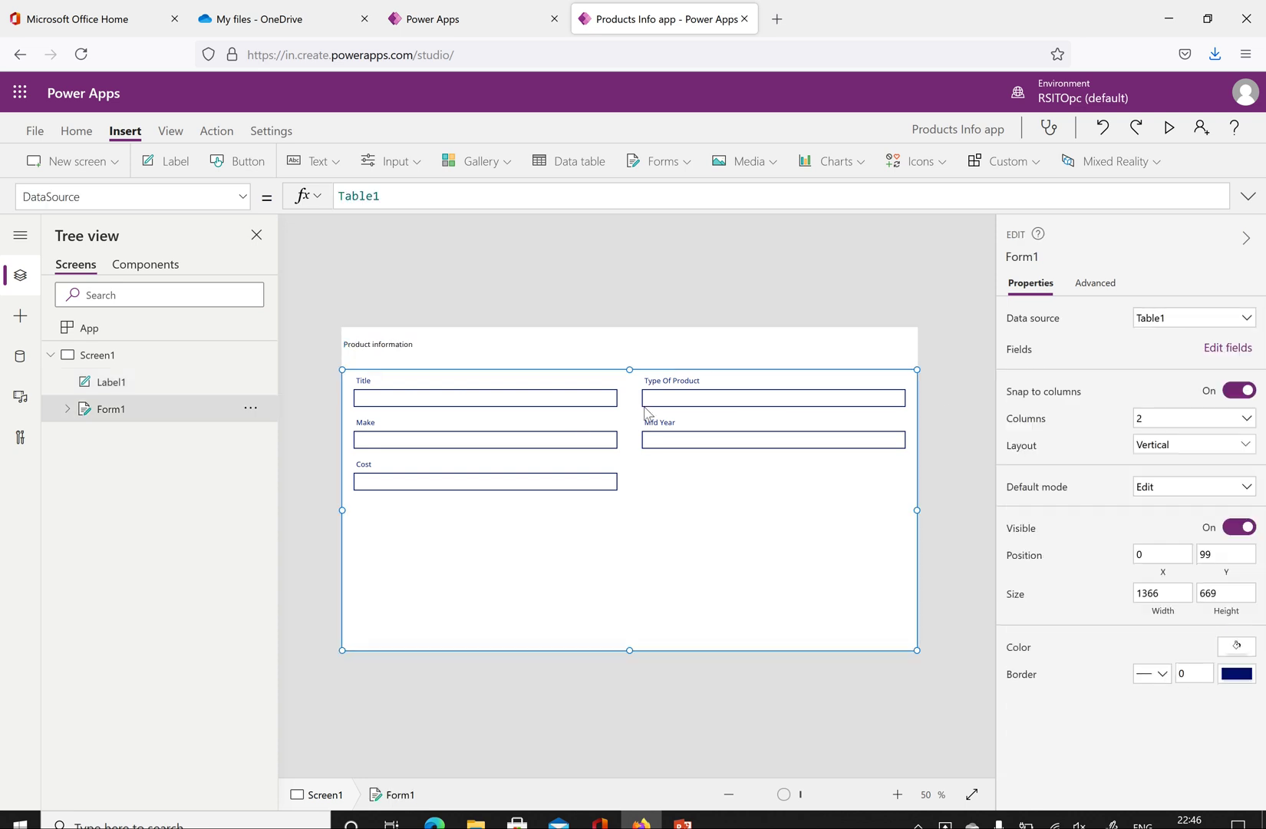
pyautogui.click(519, 347)
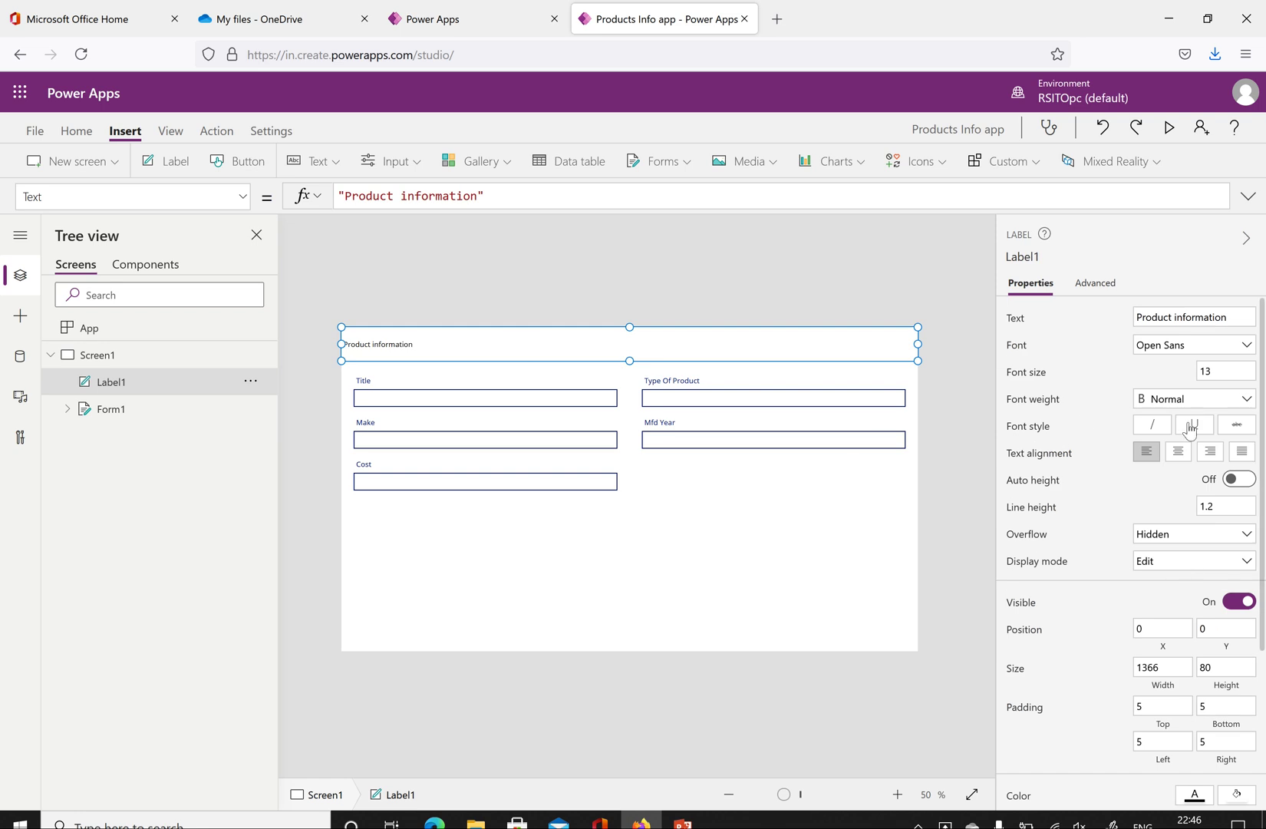
pyautogui.click(1202, 399)
pyautogui.click(1190, 416)
pyautogui.click(1227, 373)
pyautogui.press('BackSpace')
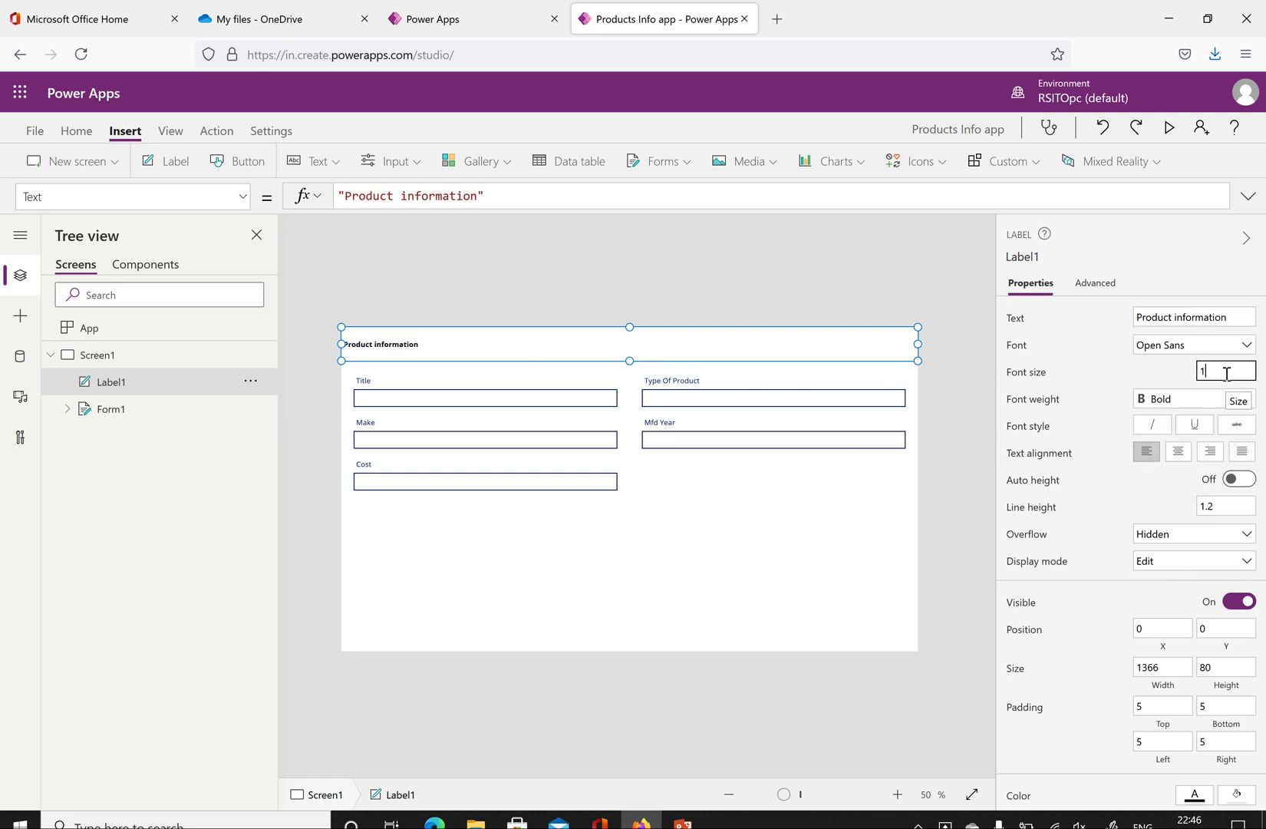
pyautogui.write('24')
pyautogui.press('Return')
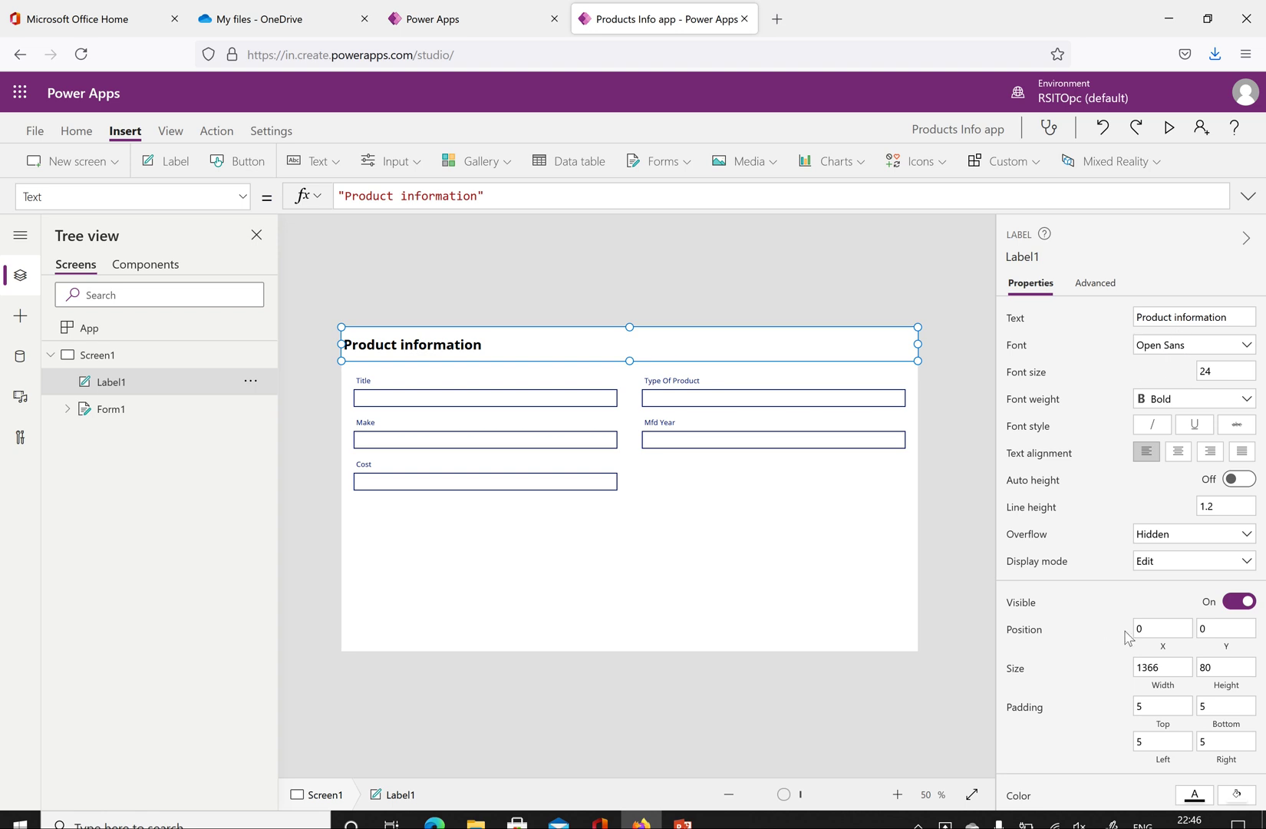
# - Give the header label a blue fill and white text
pyautogui.scroll(-3, 1128, 637)
pyautogui.click(1238, 632)
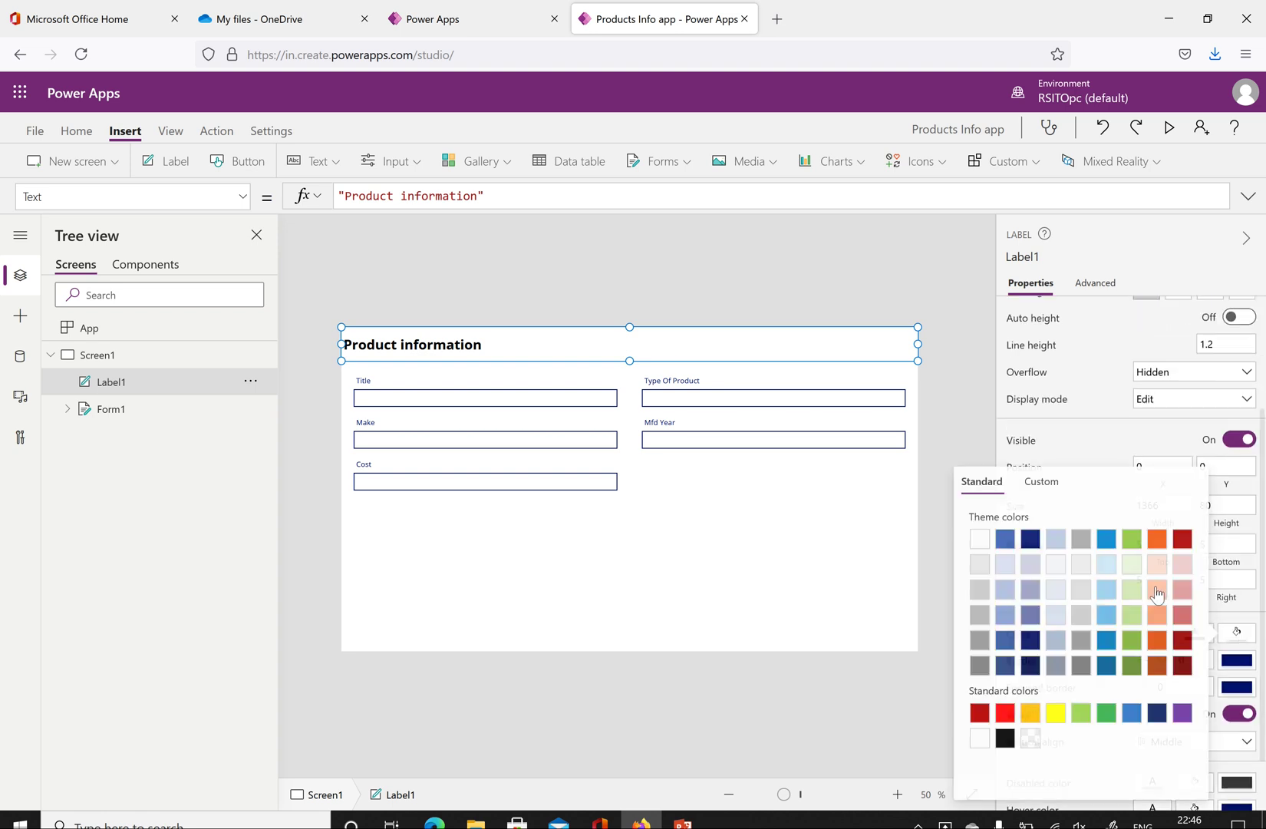
pyautogui.click(1106, 639)
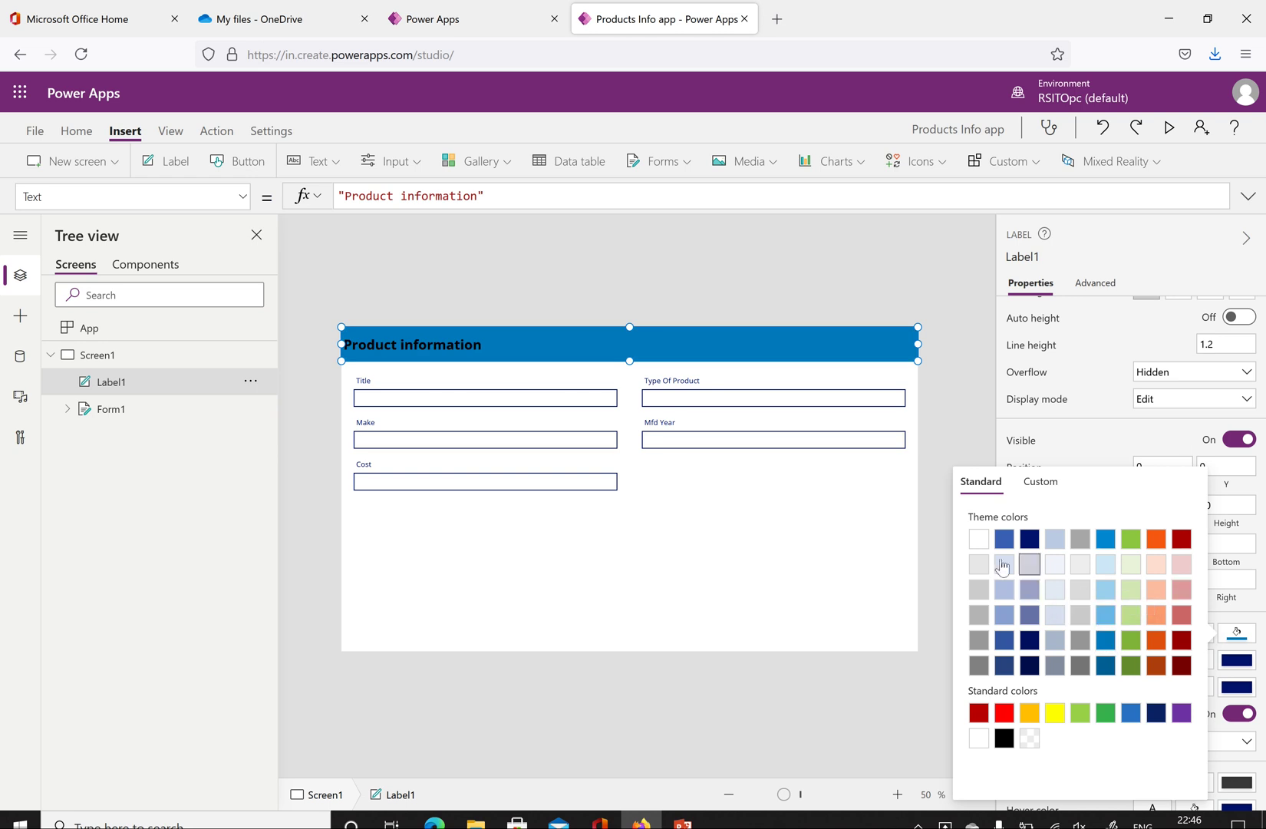
pyautogui.click(1069, 434)
pyautogui.click(1195, 633)
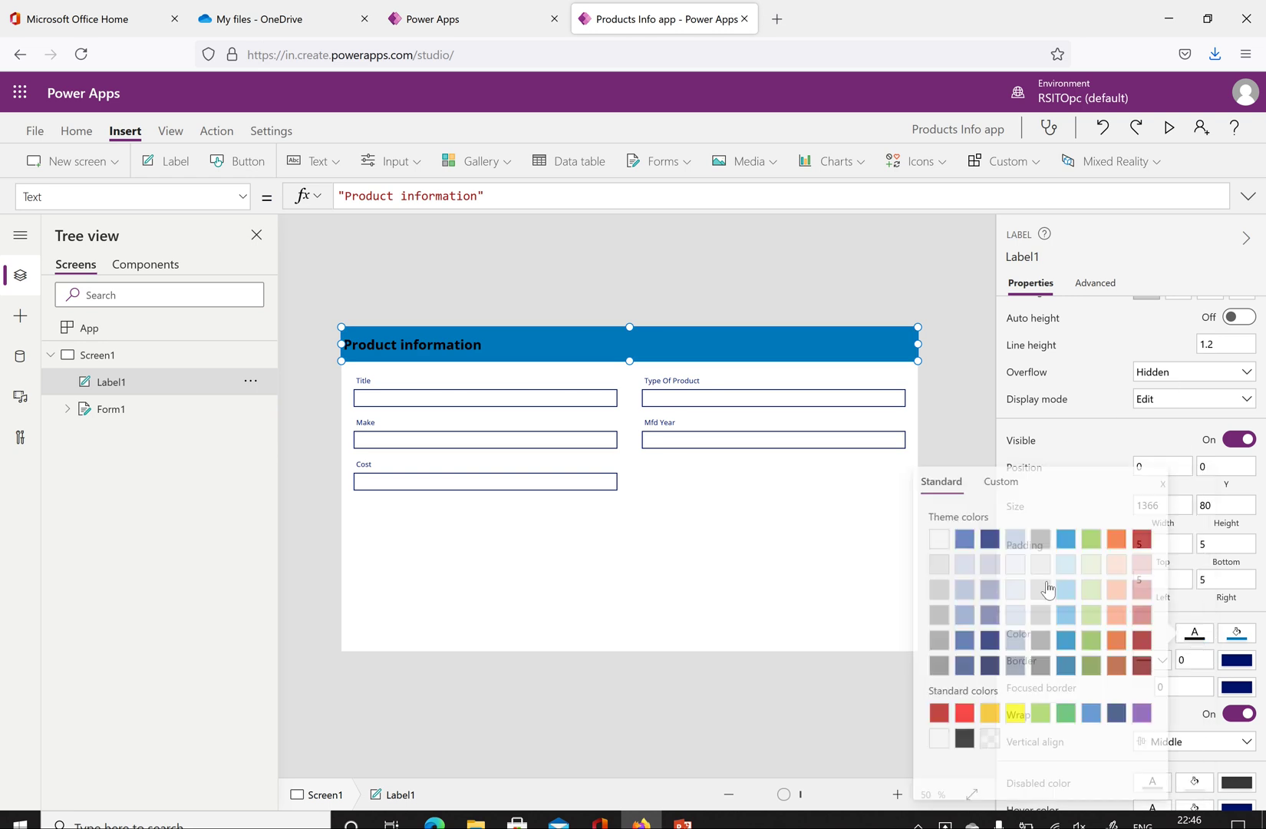
pyautogui.click(937, 539)
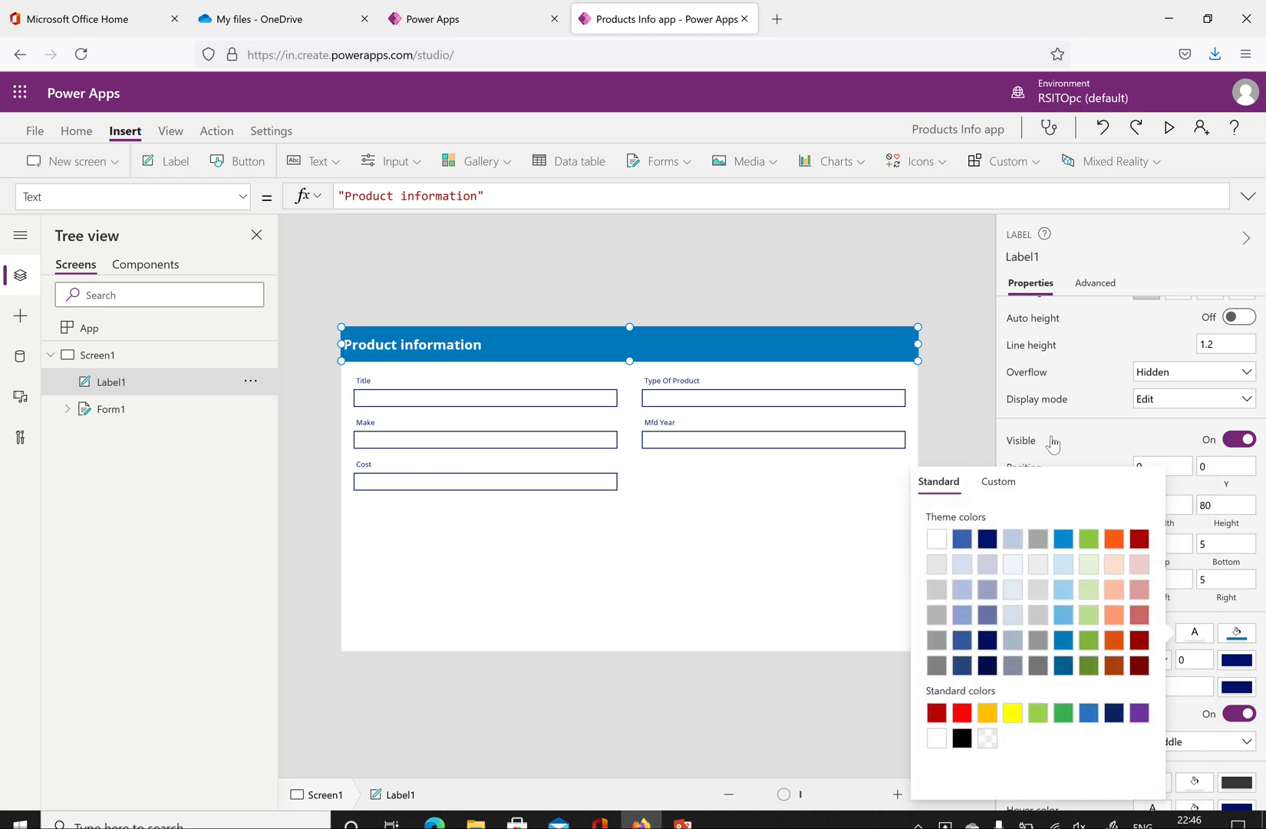
pyautogui.click(1093, 436)
# - Centre the header label's text horizontally, and preview the app
pyautogui.scroll(3, 1209, 519)
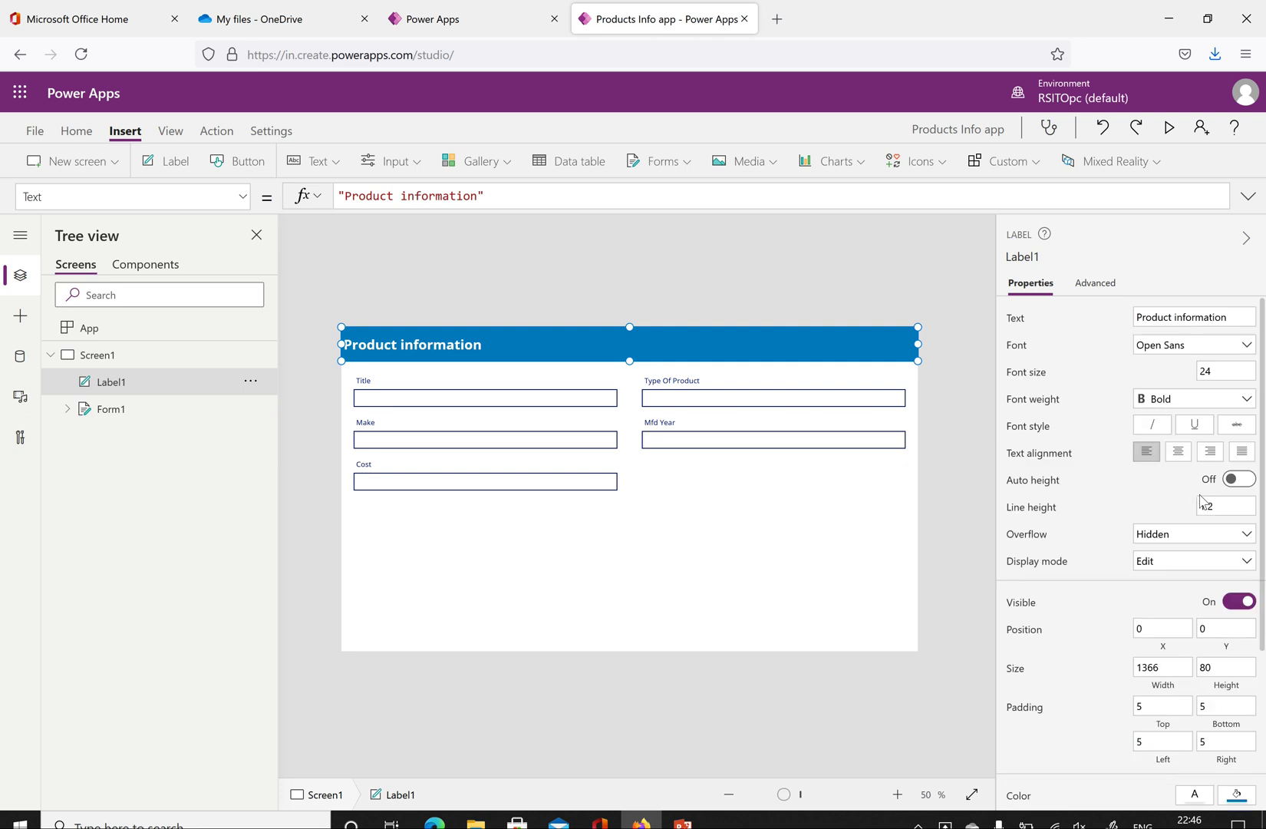
pyautogui.click(1178, 451)
pyautogui.click(785, 543)
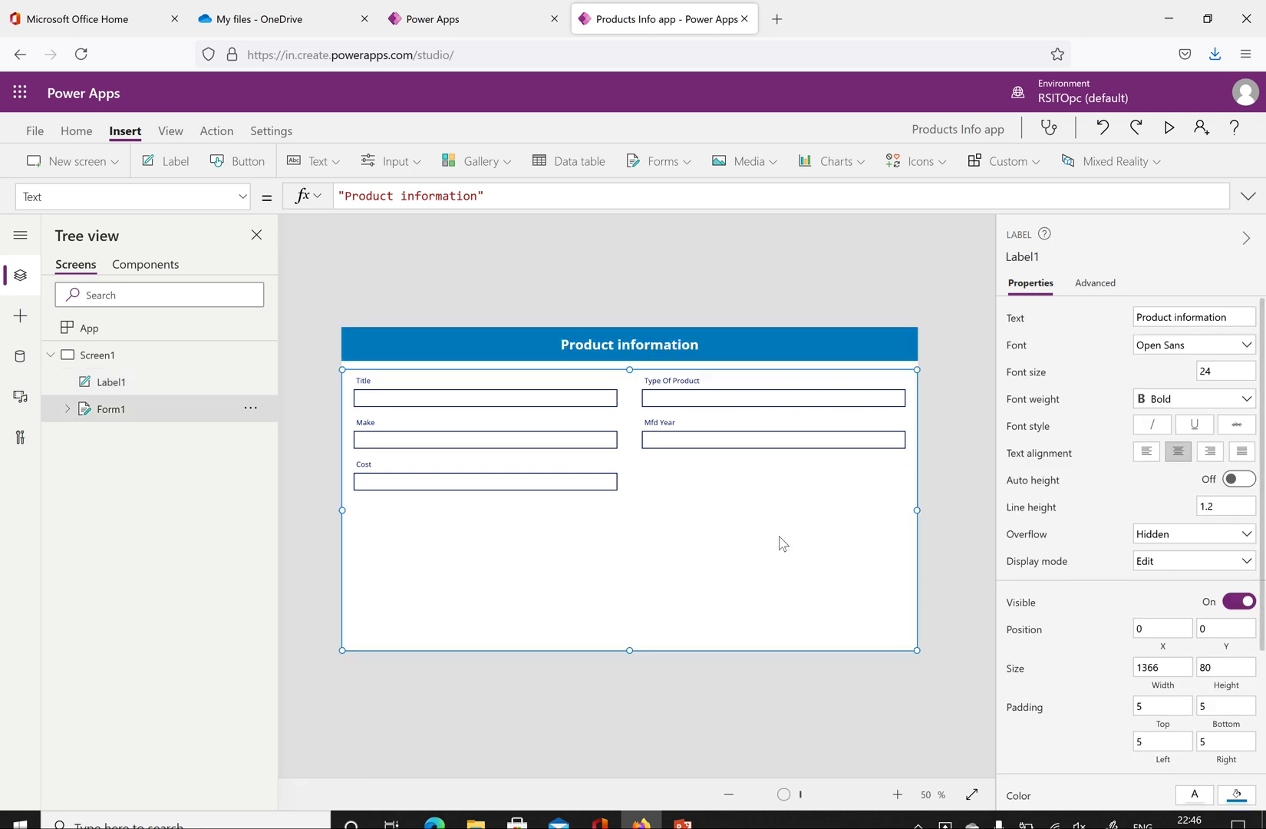
pyautogui.click(1170, 129)
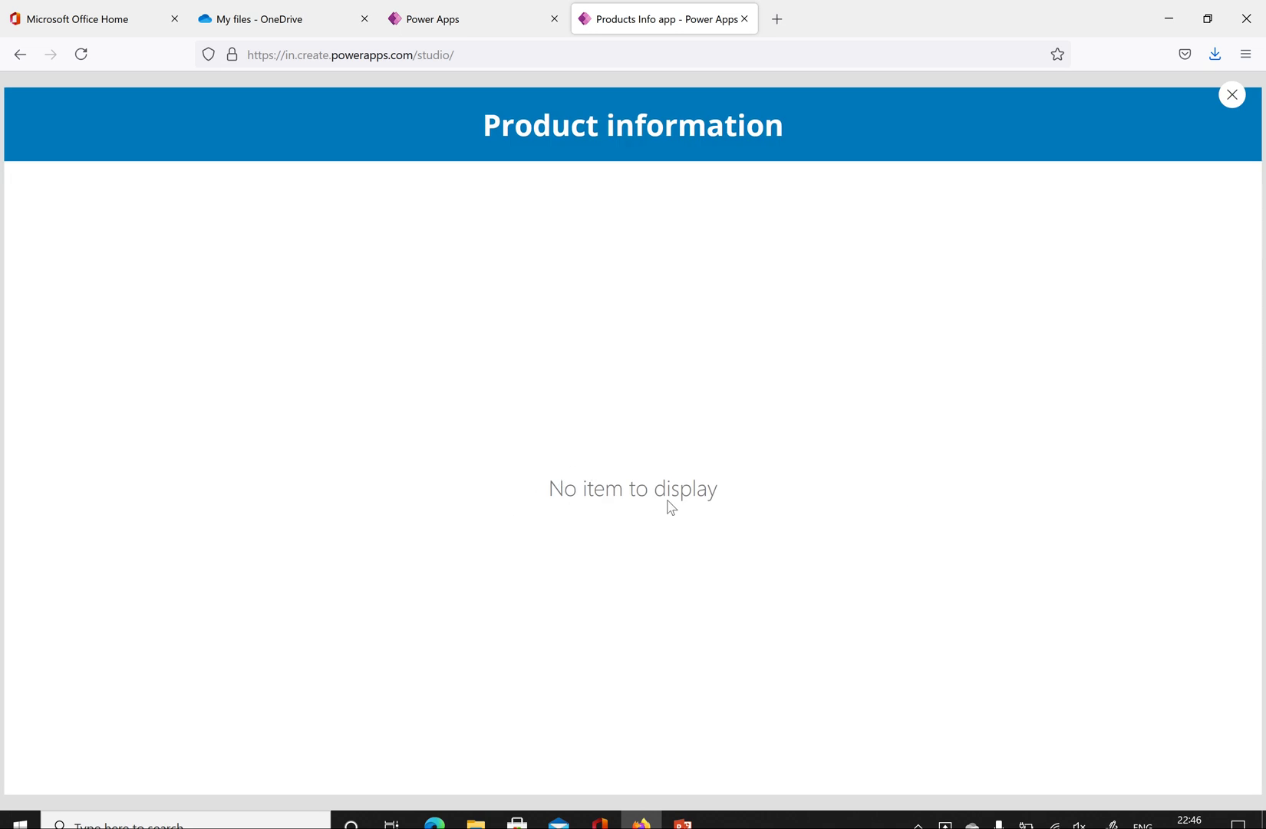
pyautogui.click(1233, 95)
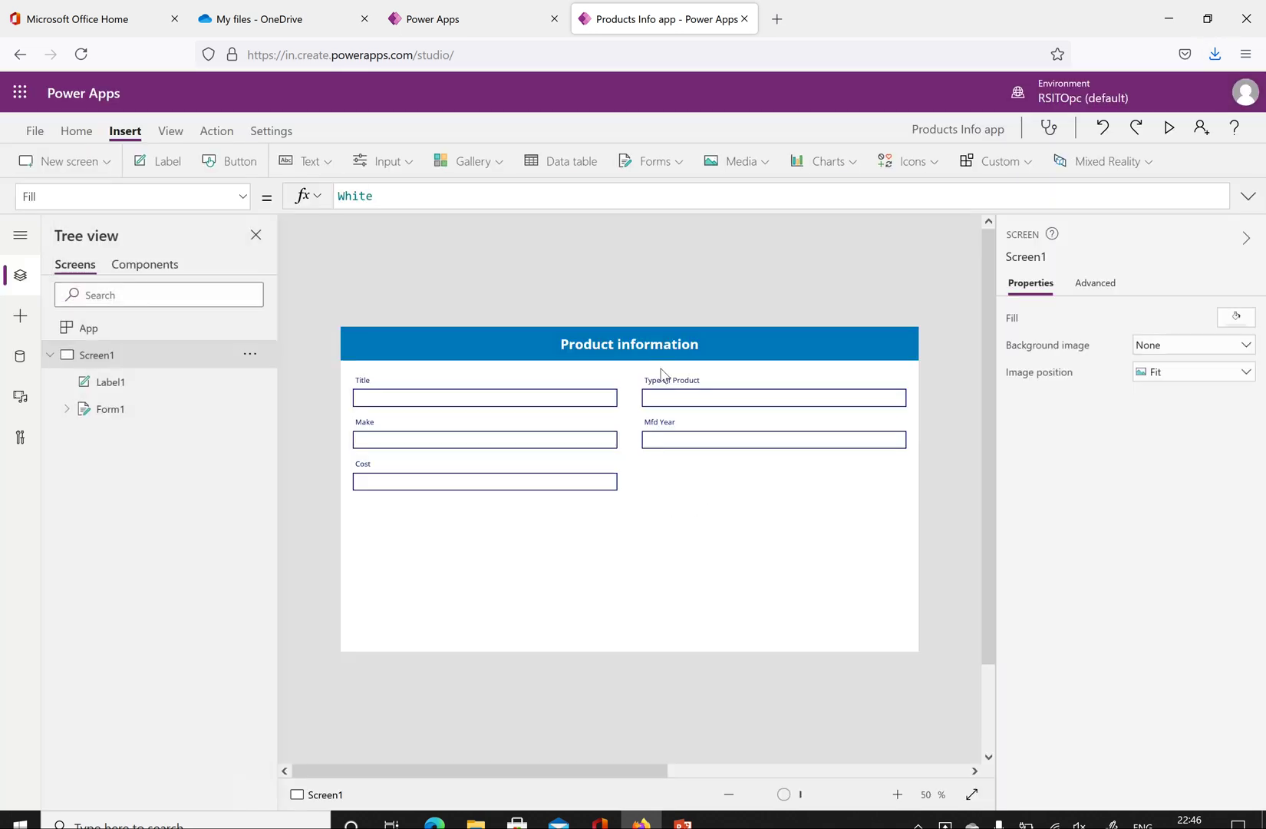
# - Extend the form's upper edge to meet the header, at about Y 77 with a height of about 689
pyautogui.click(649, 485)
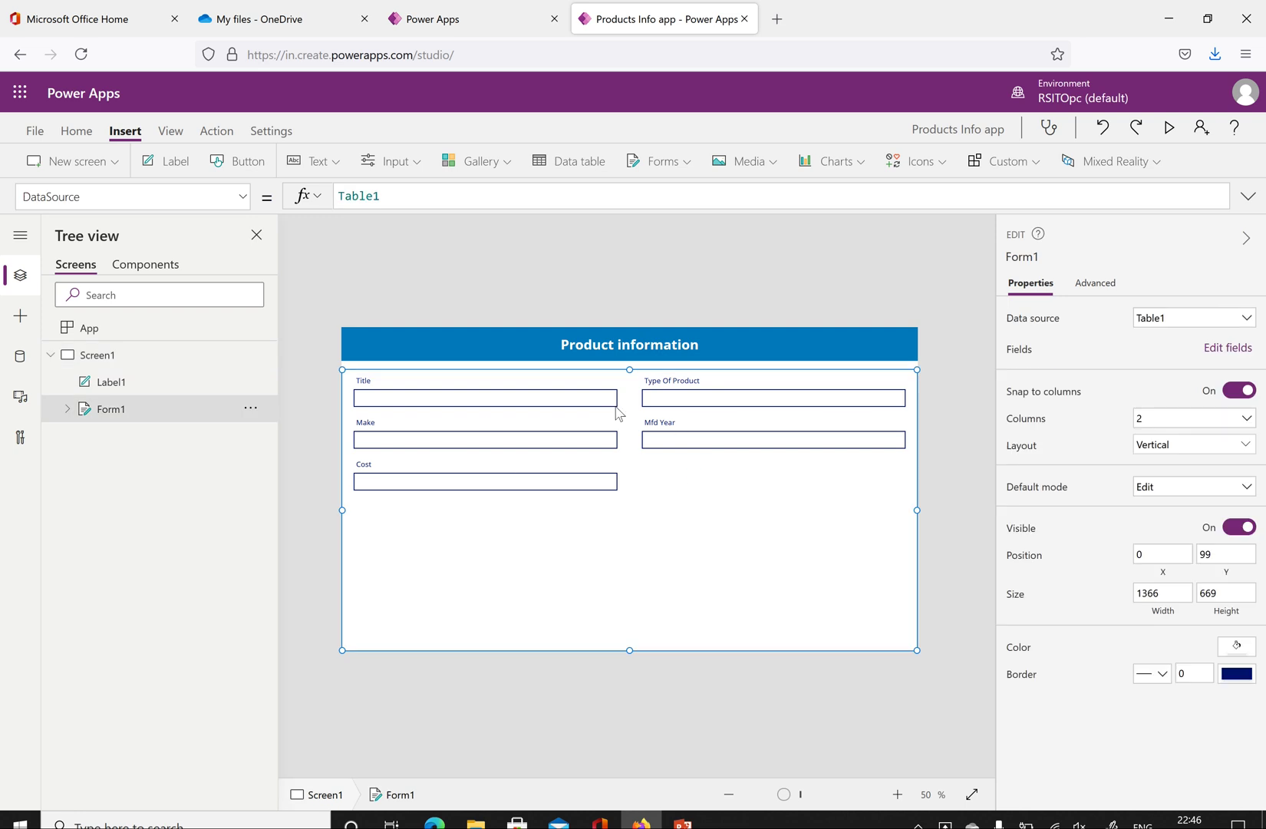
pyautogui.moveTo(629, 369); pyautogui.dragTo(630, 359)
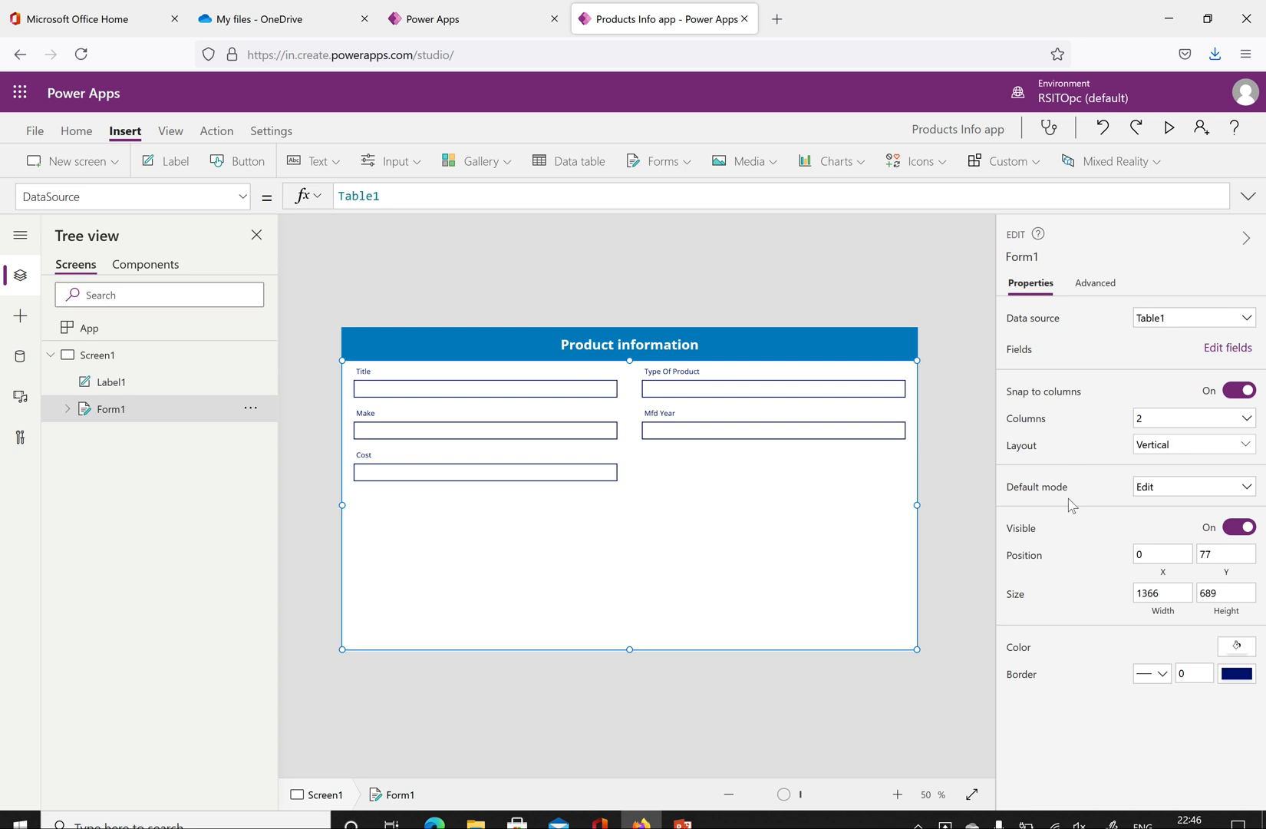
# - Set the form's default mode to New, and preview the app
pyautogui.click(1151, 489)
pyautogui.click(1152, 528)
pyautogui.click(1170, 129)
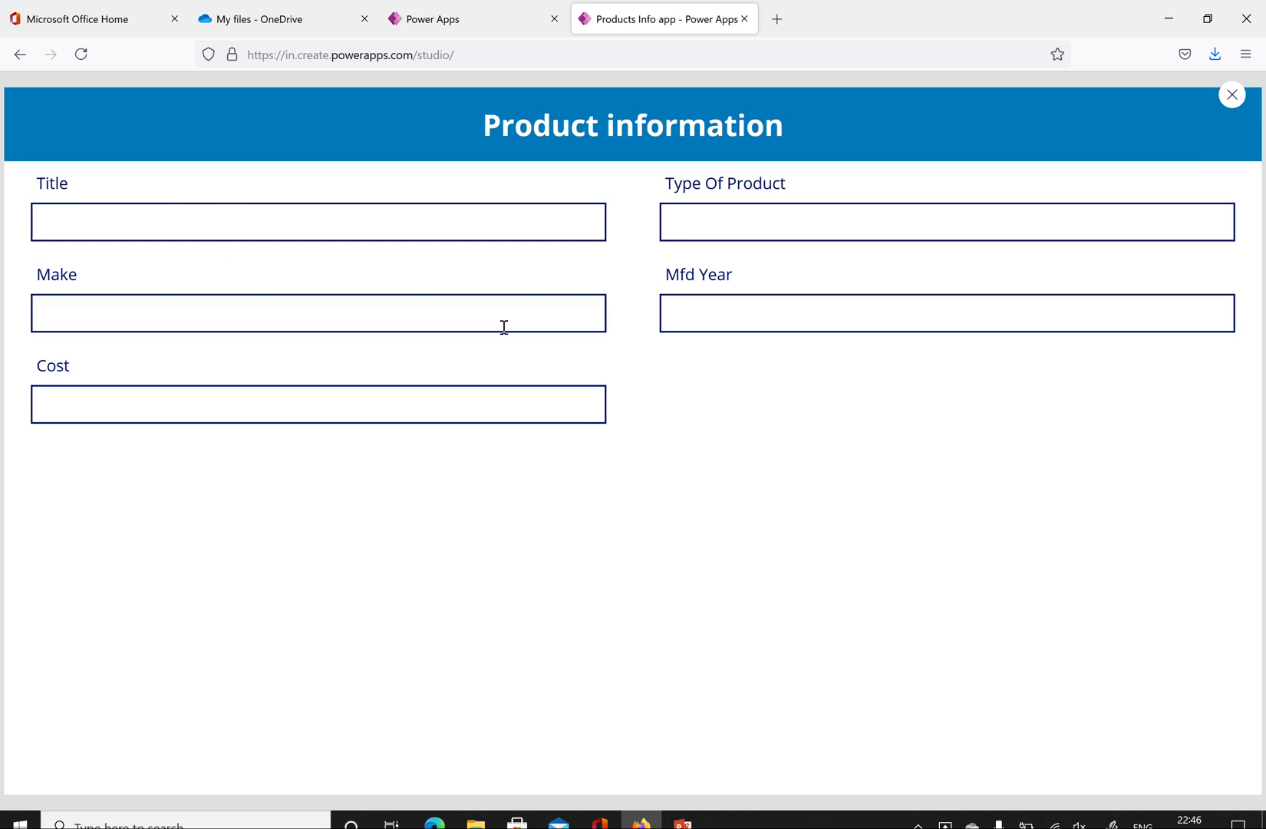
pyautogui.click(1232, 95)
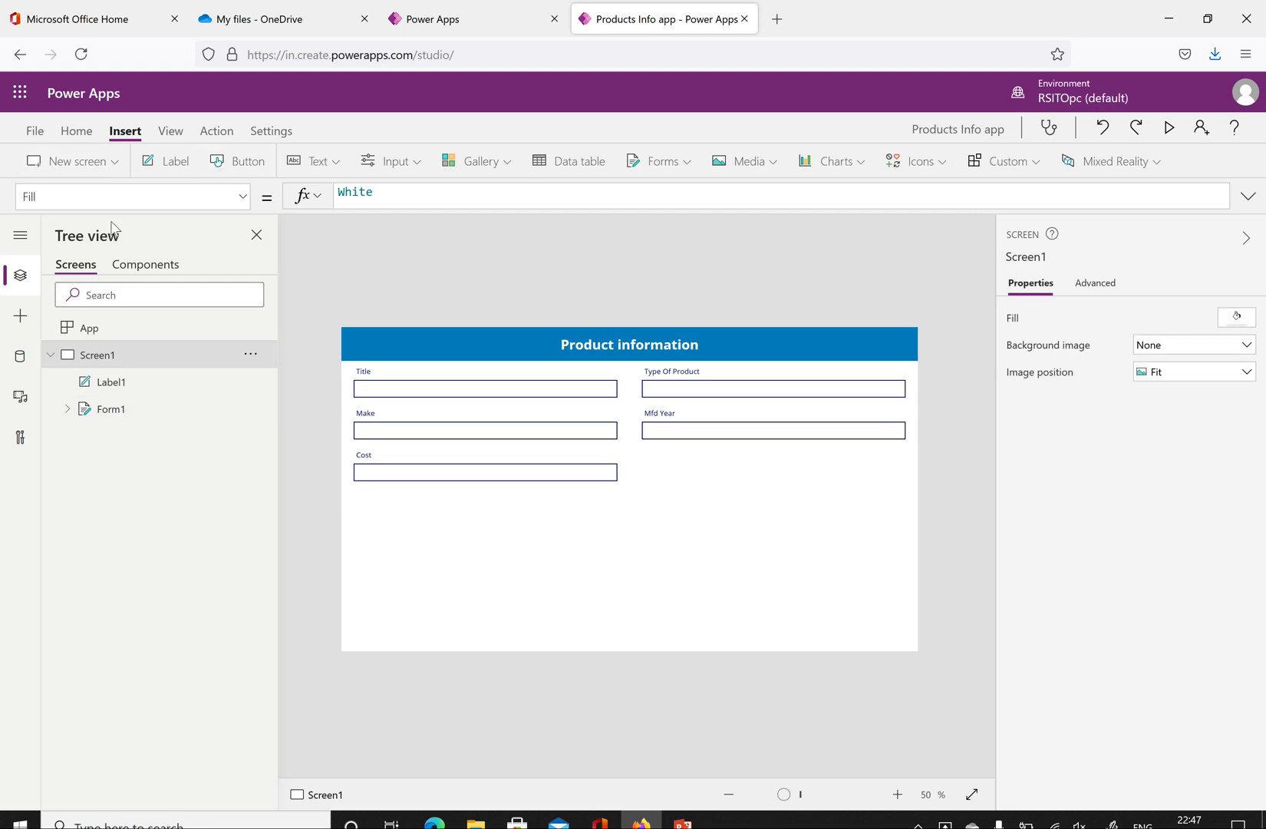
# - Insert a button below the Cost field at about X 249, Y 477 and set its text to "Save"
pyautogui.click(251, 170)
pyautogui.moveTo(402, 358); pyautogui.dragTo(486, 537)
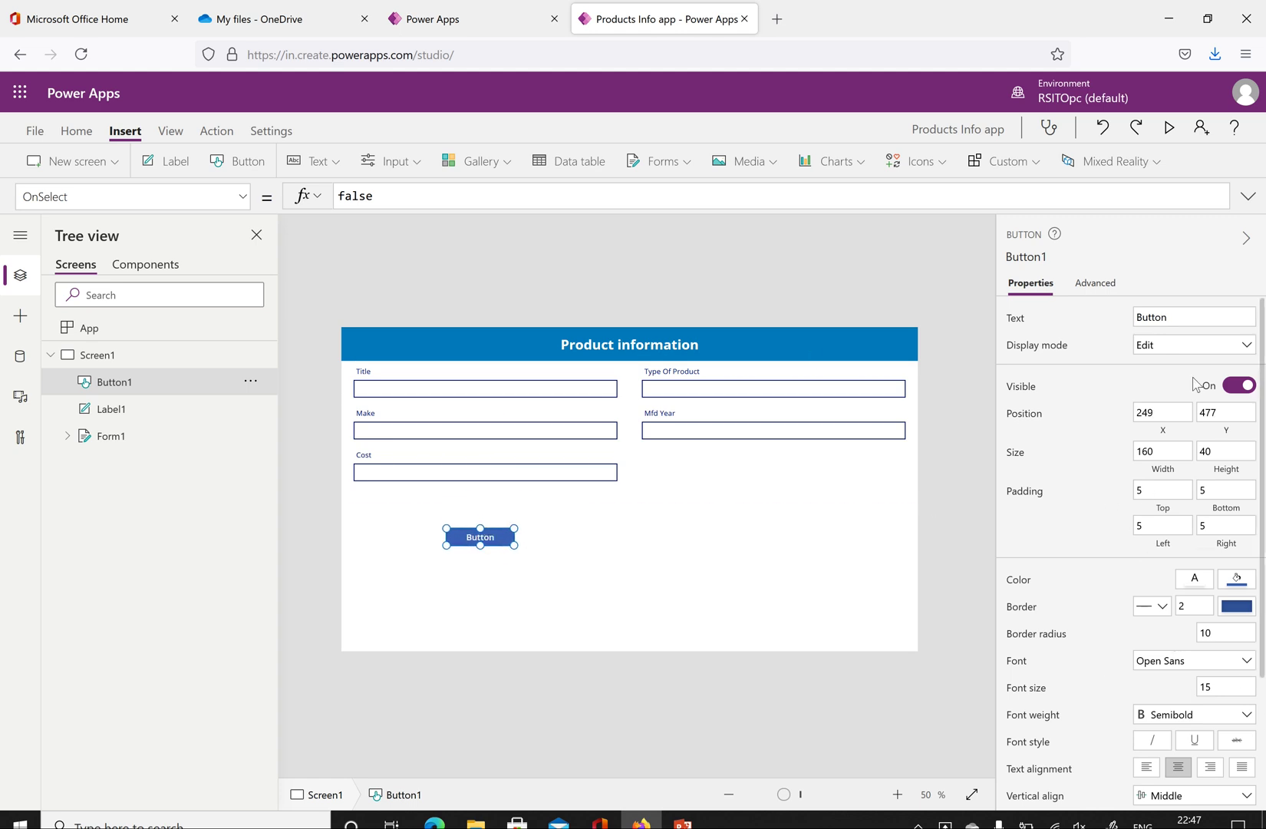
pyautogui.click(1182, 319)
pyautogui.write('Save')
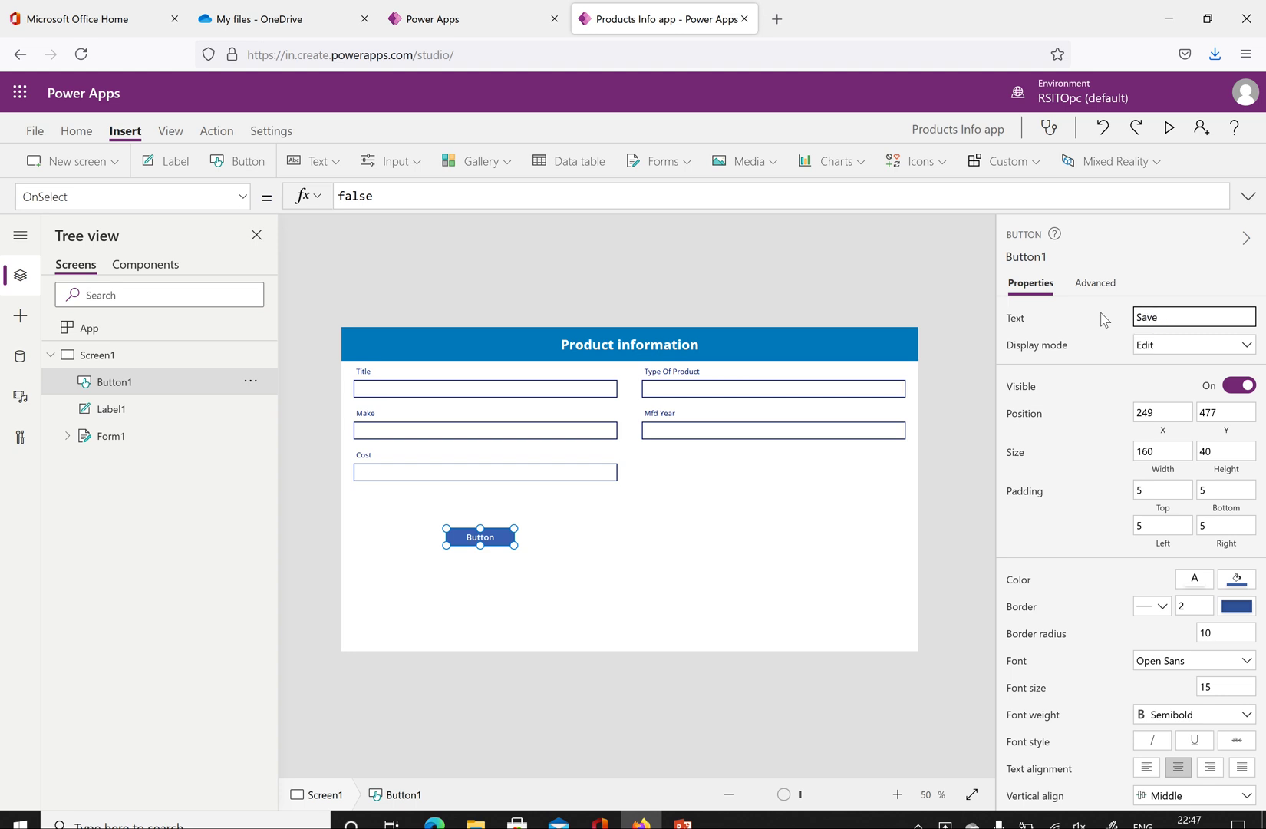
pyautogui.click(1098, 418)
# - Set the Save button's font size to 18 and its font weight to Bold
pyautogui.scroll(-2, 1123, 529)
pyautogui.scroll(-2, 1220, 554)
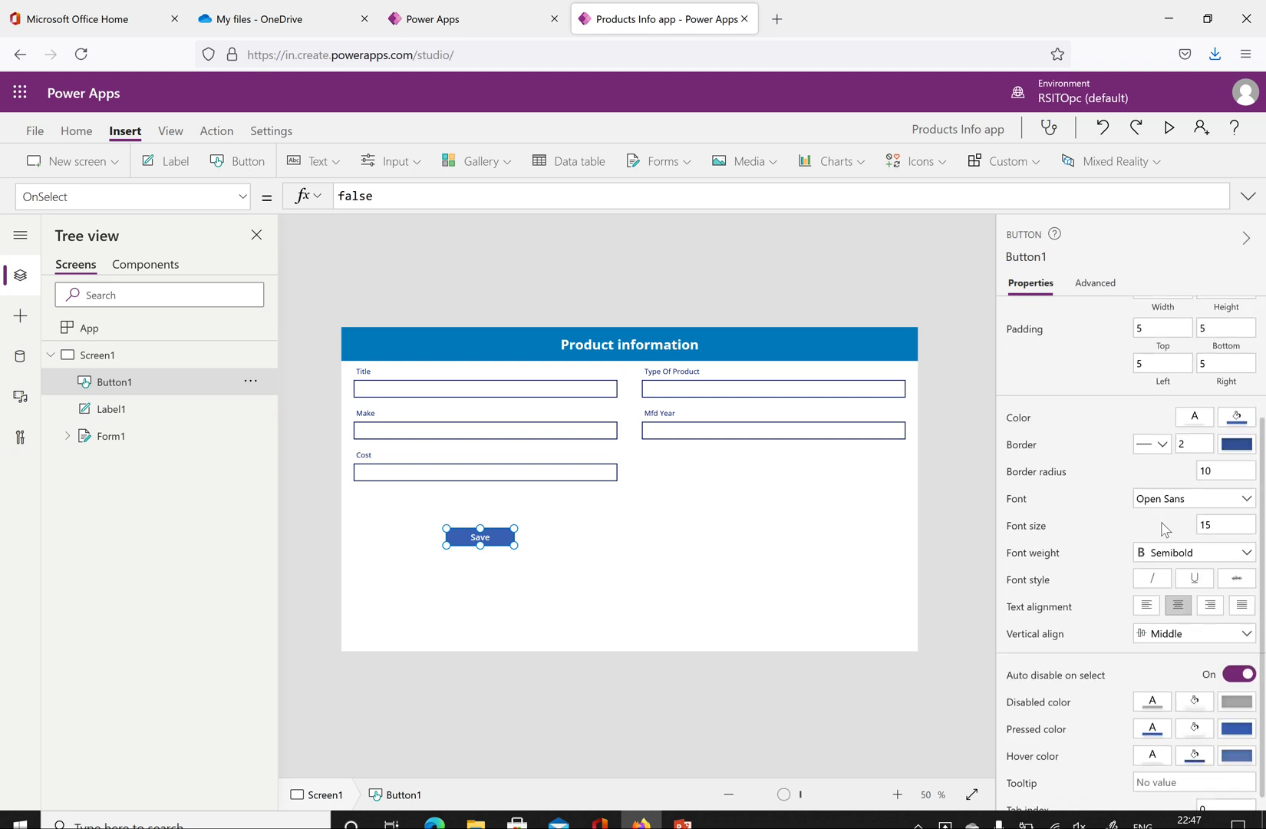
pyautogui.moveTo(1225, 525); pyautogui.dragTo(1183, 525)
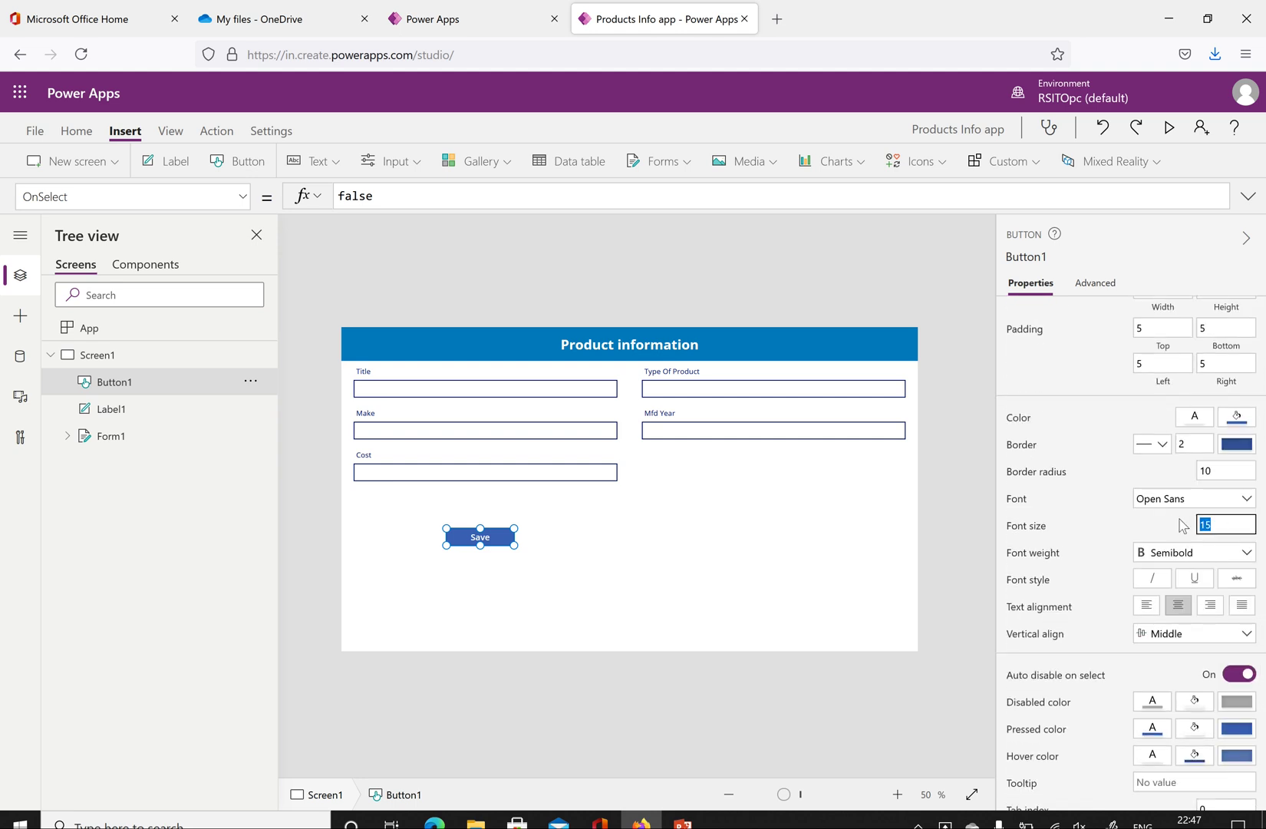
pyautogui.click(1168, 553)
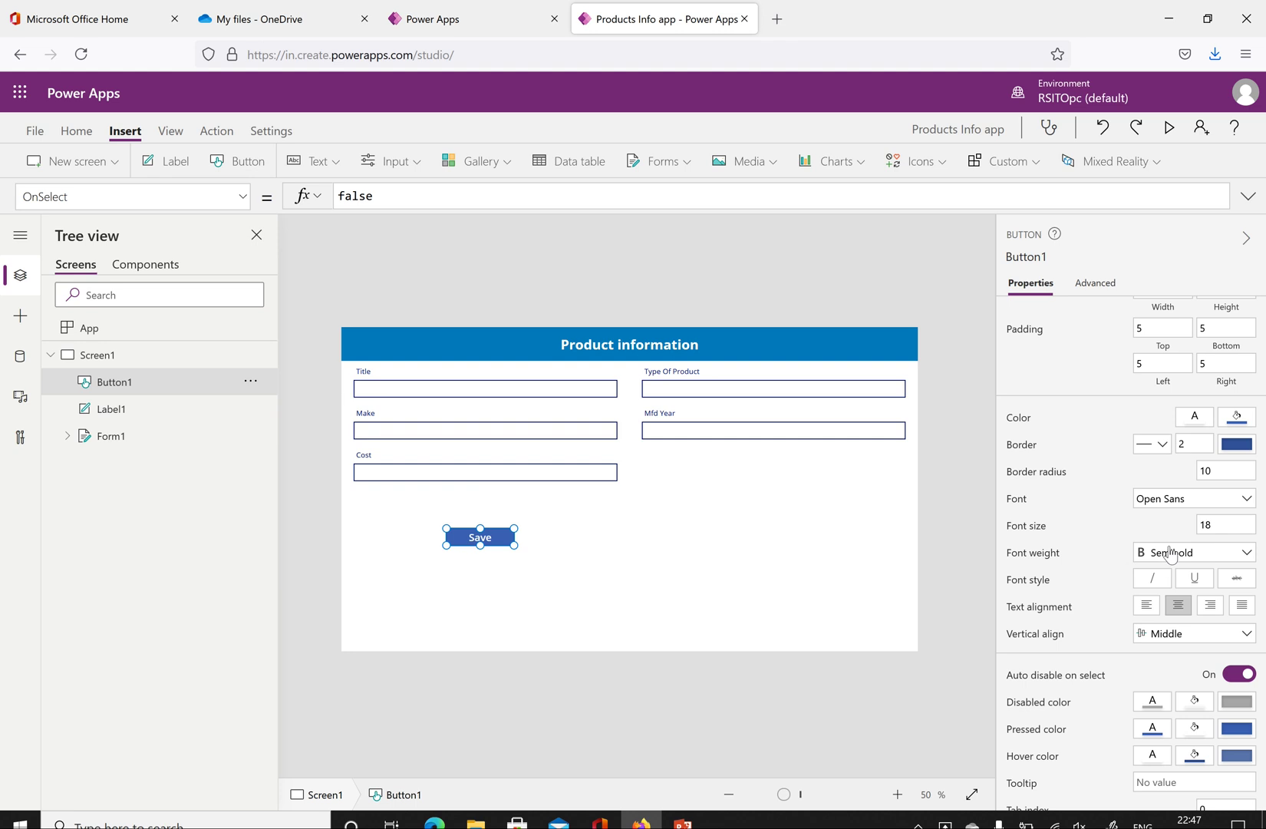
pyautogui.click(1156, 573)
# - Enlarge the Save button to about 222 wide and 52 high
pyautogui.click(503, 549)
pyautogui.click(507, 540)
pyautogui.moveTo(513, 545); pyautogui.dragTo(541, 551)
pyautogui.click(713, 545)
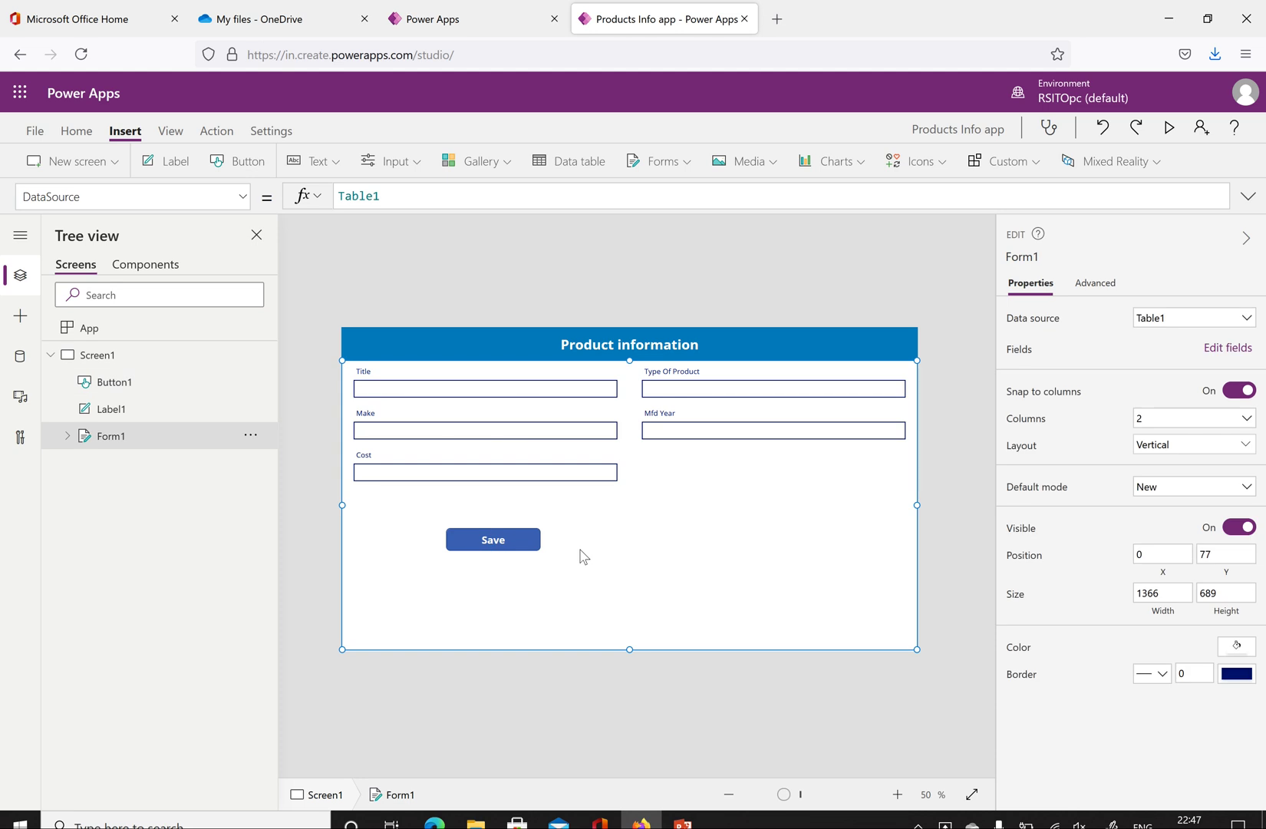
# - Set the Save button's OnSelect formula to SubmitForm(Form1)
pyautogui.click(514, 548)
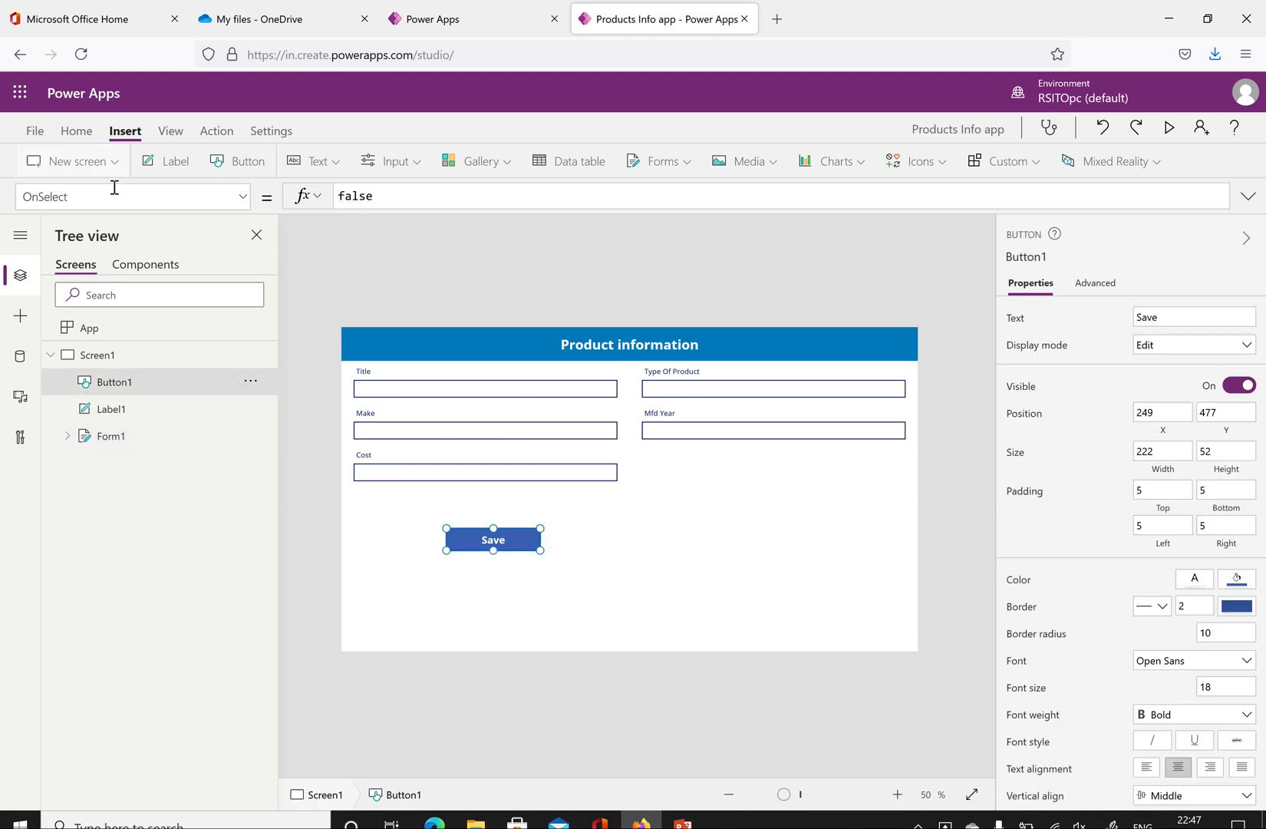
pyautogui.doubleClick(353, 197)
pyautogui.write('S')
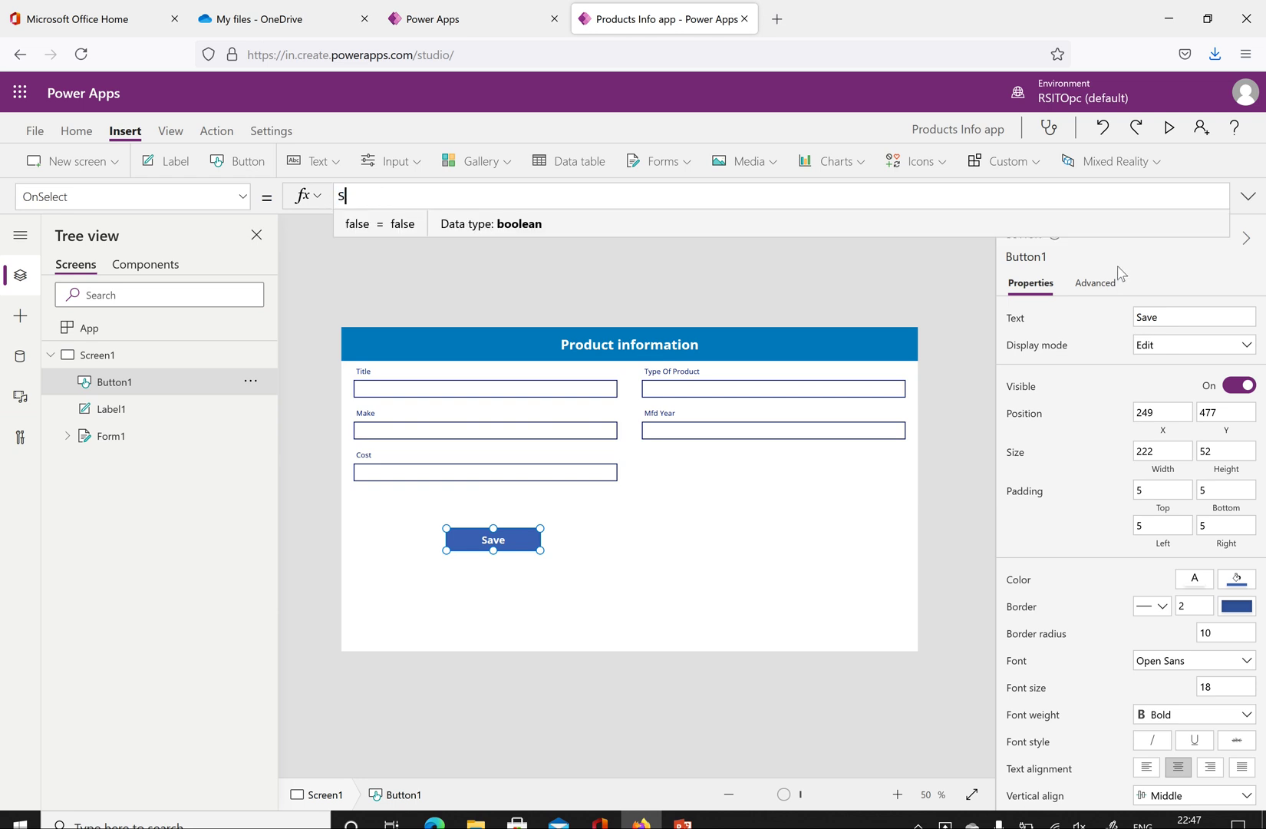
pyautogui.write('ubmi')
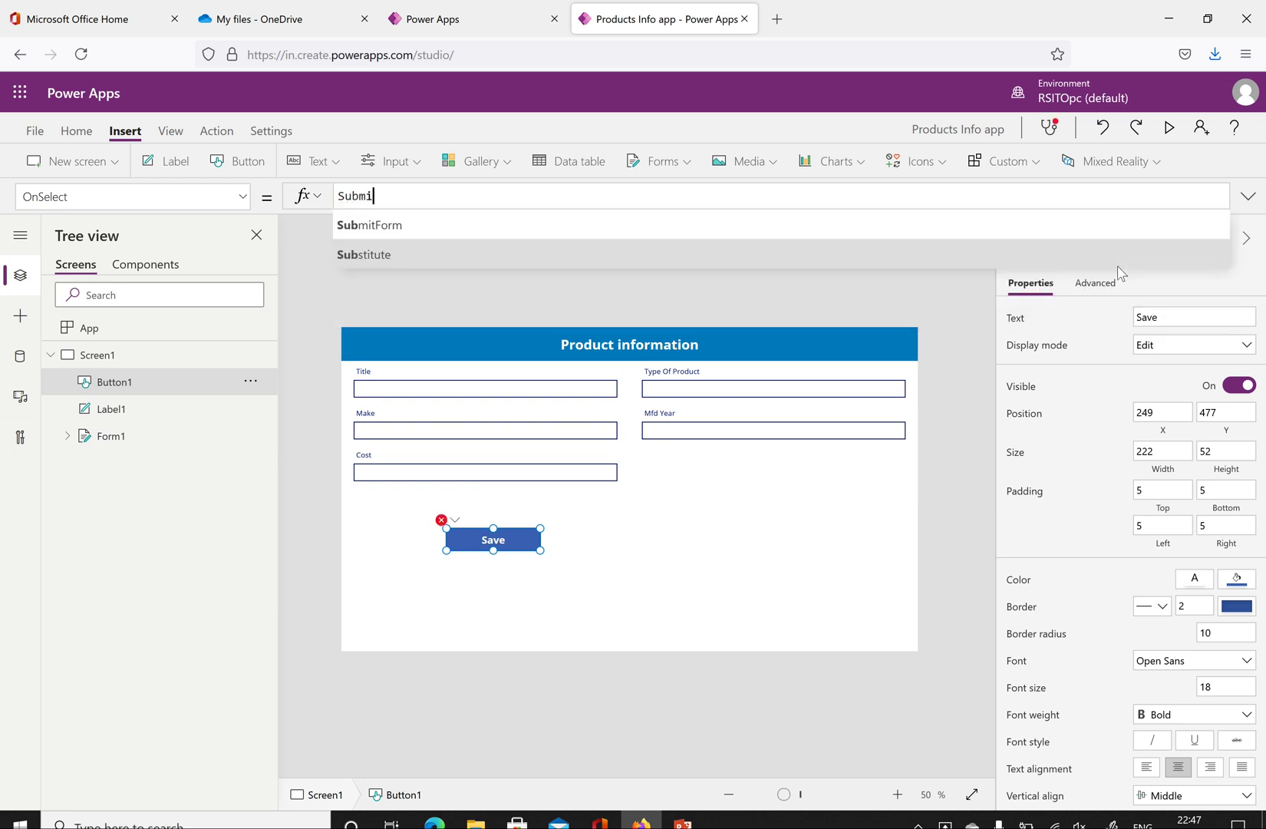
pyautogui.write('t')
pyautogui.click(461, 230)
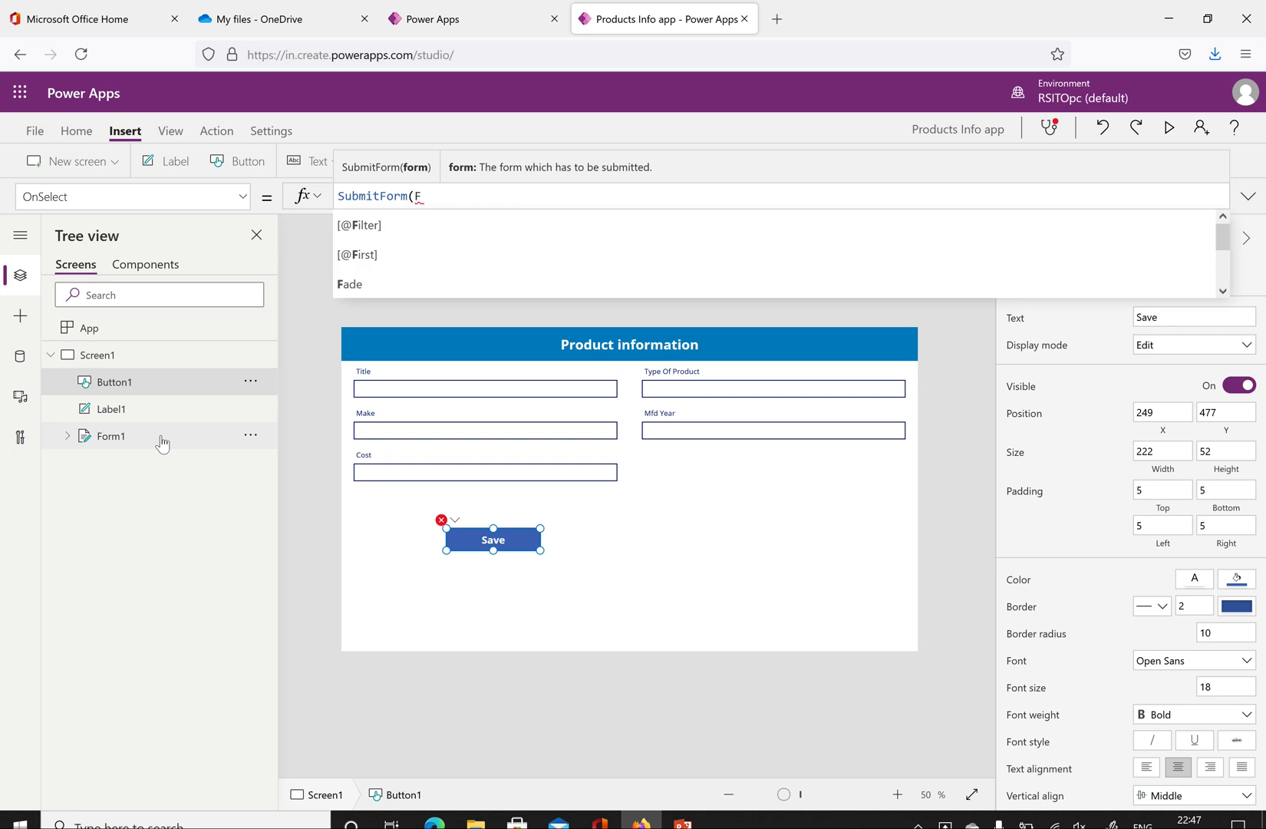
pyautogui.write('For')
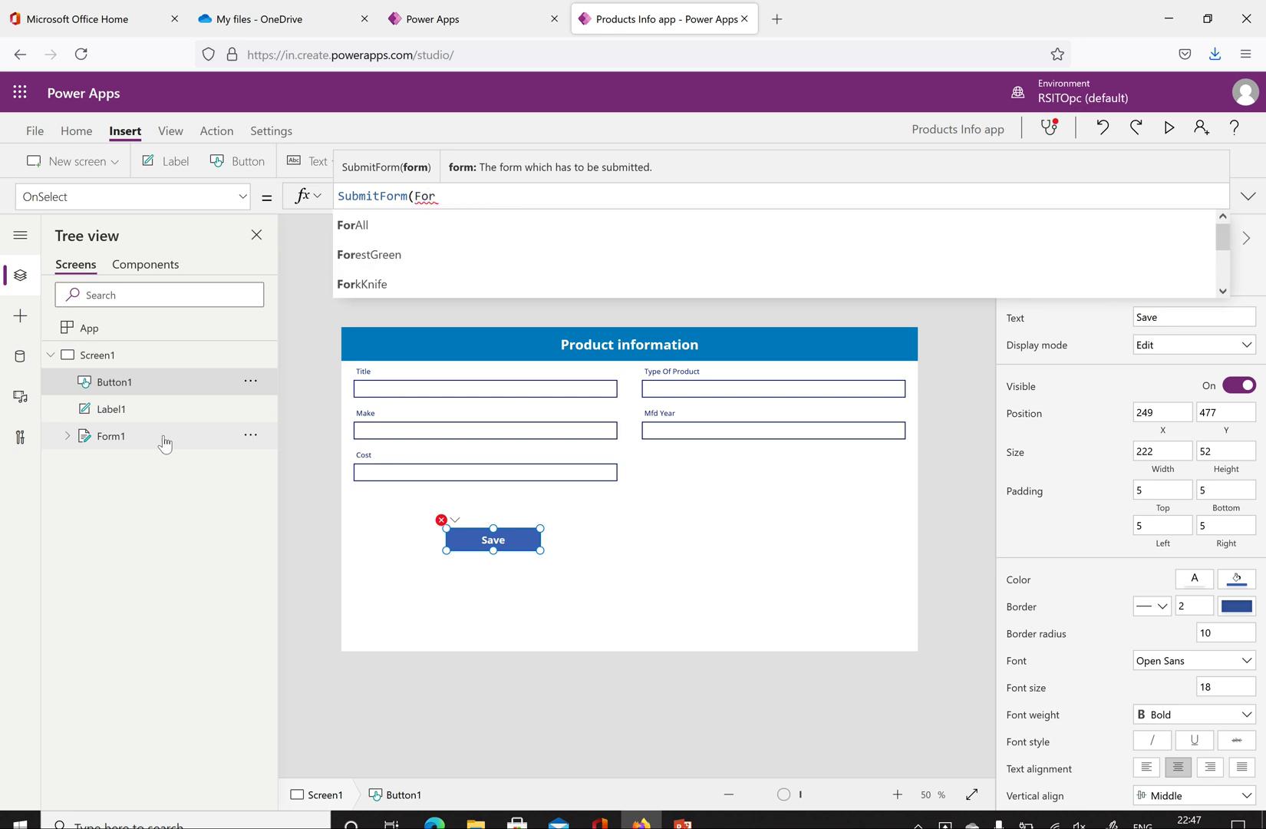
pyautogui.write('m')
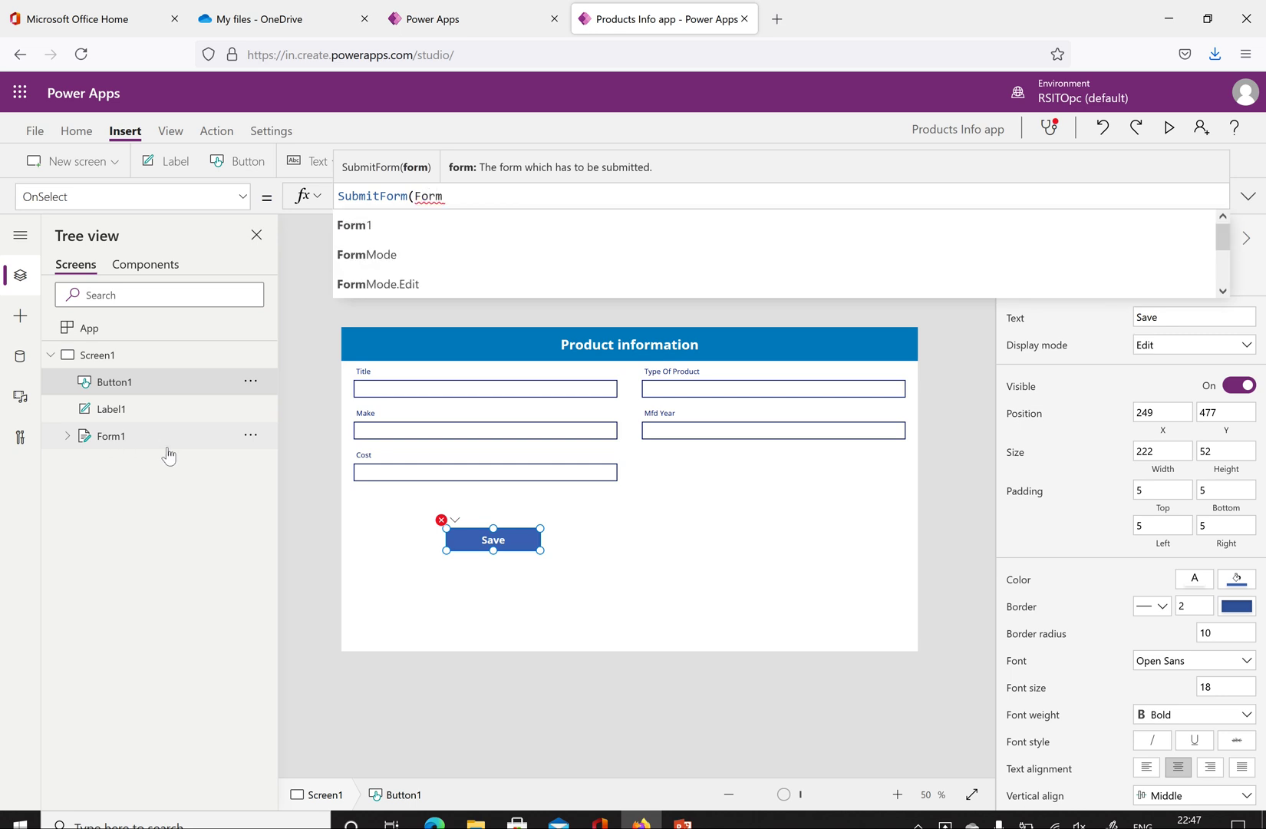
pyautogui.click(372, 225)
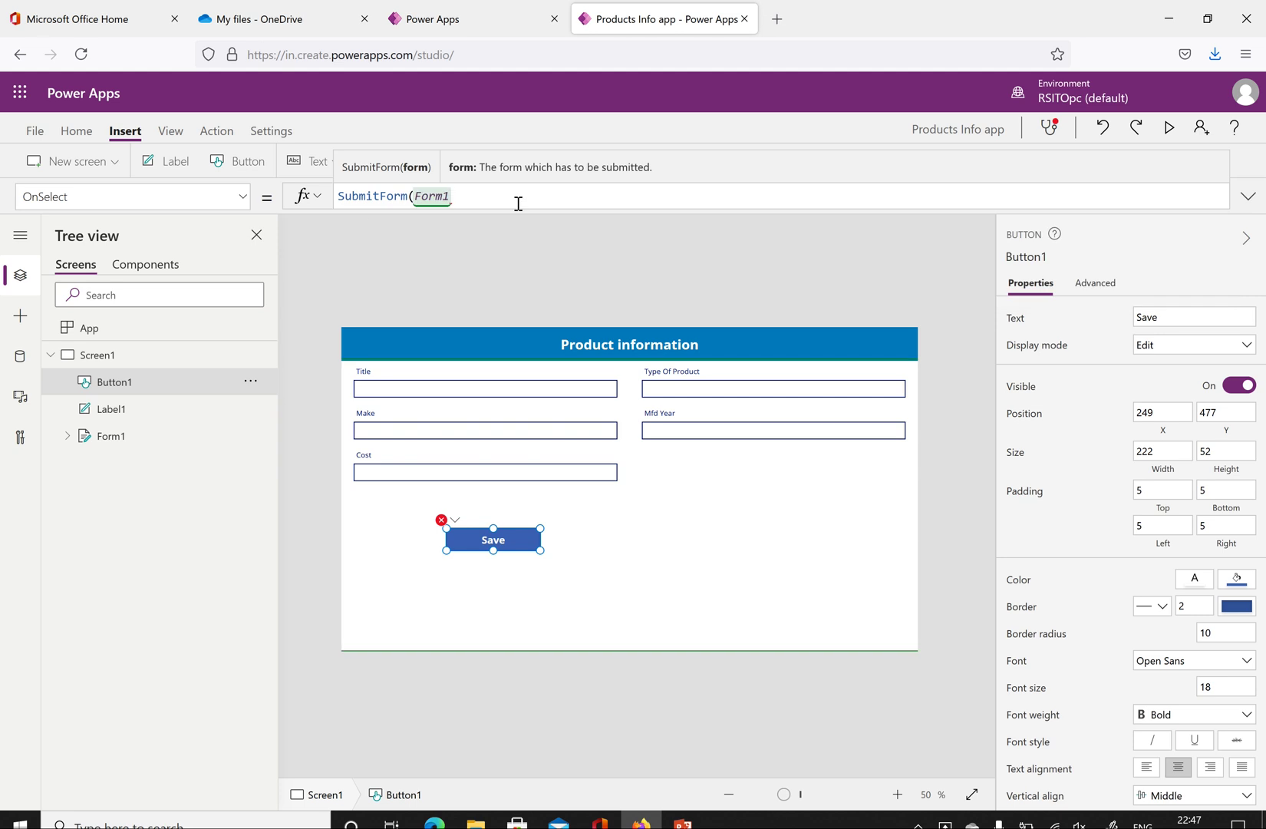
pyautogui.write(')')
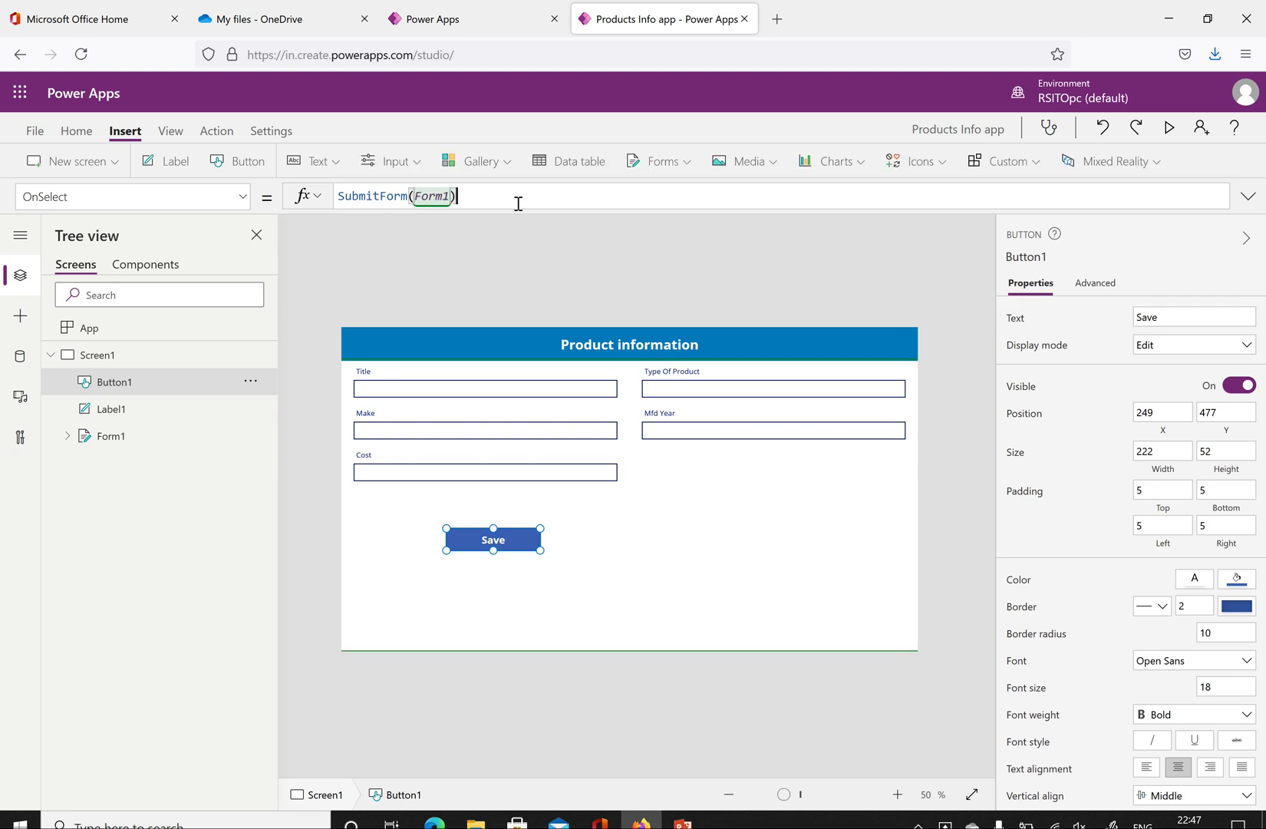
pyautogui.click(494, 233)
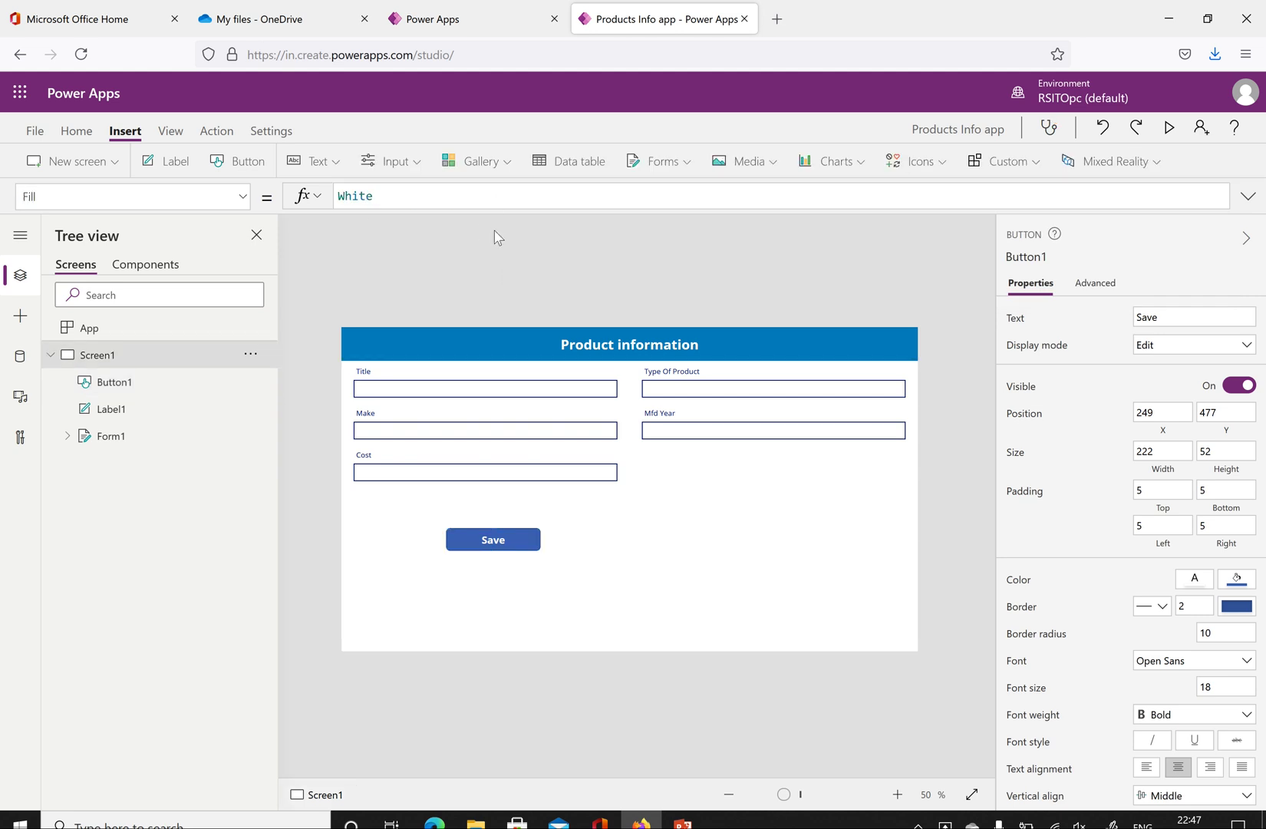
pyautogui.click(594, 546)
pyautogui.click(524, 538)
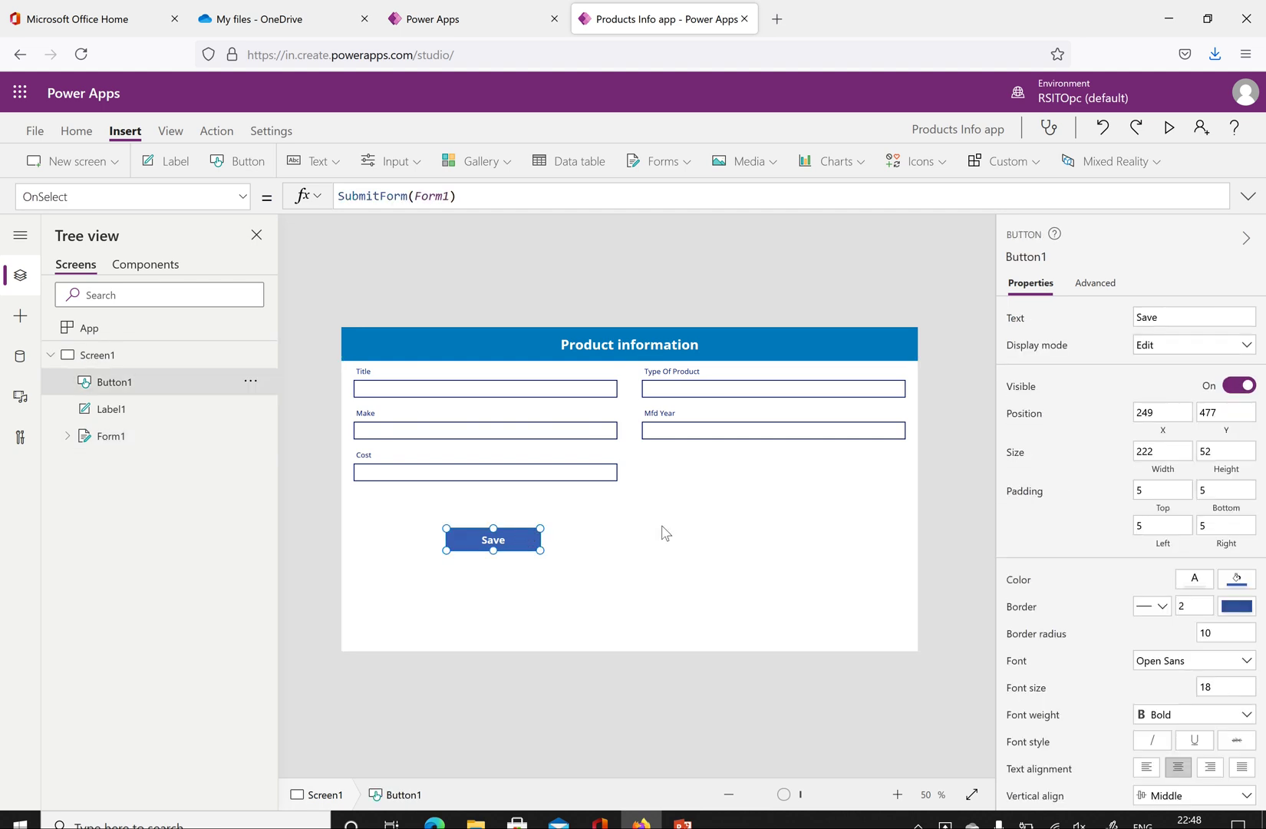
# - Preview the app and save a record with Title Iphone, Type Of Product Mobile, Make Apple, Mfd Year 2019 and Cost $1600
pyautogui.click(1169, 130)
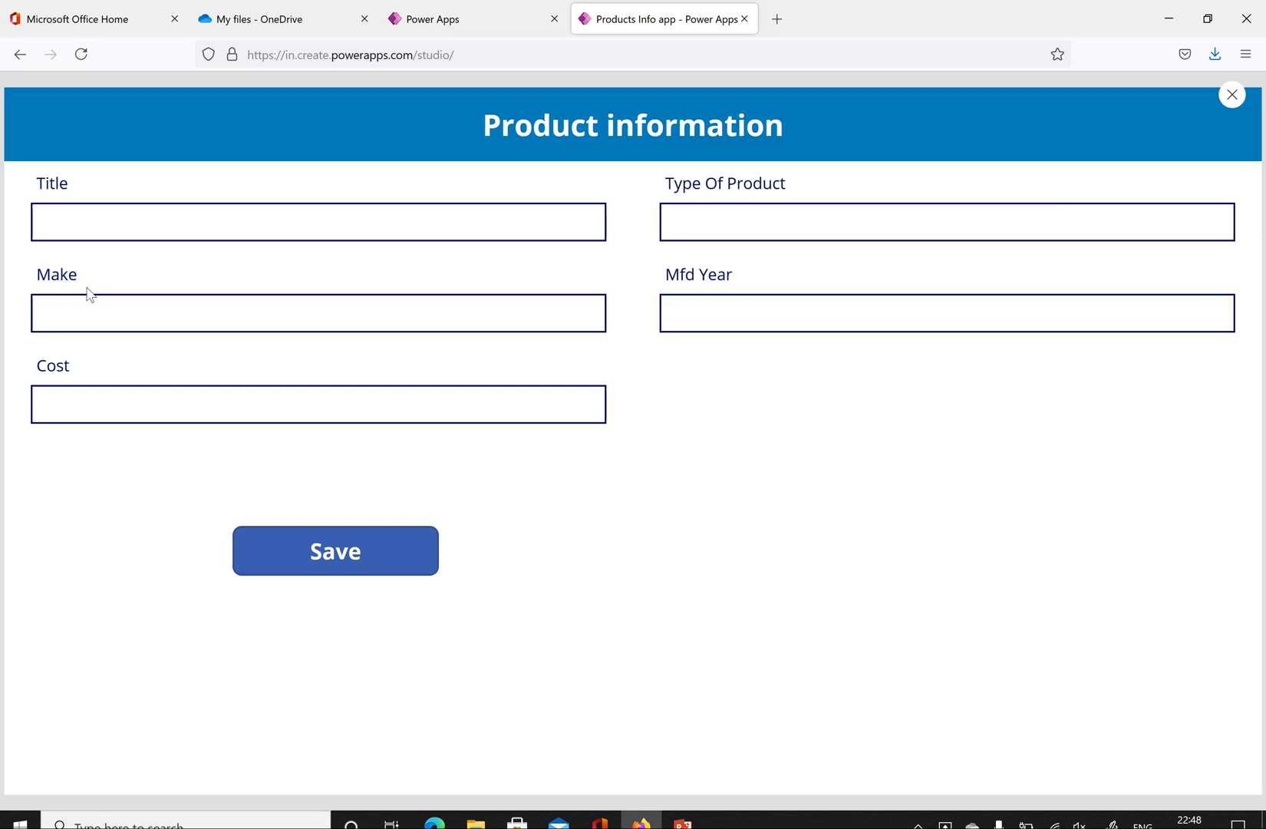
pyautogui.click(247, 221)
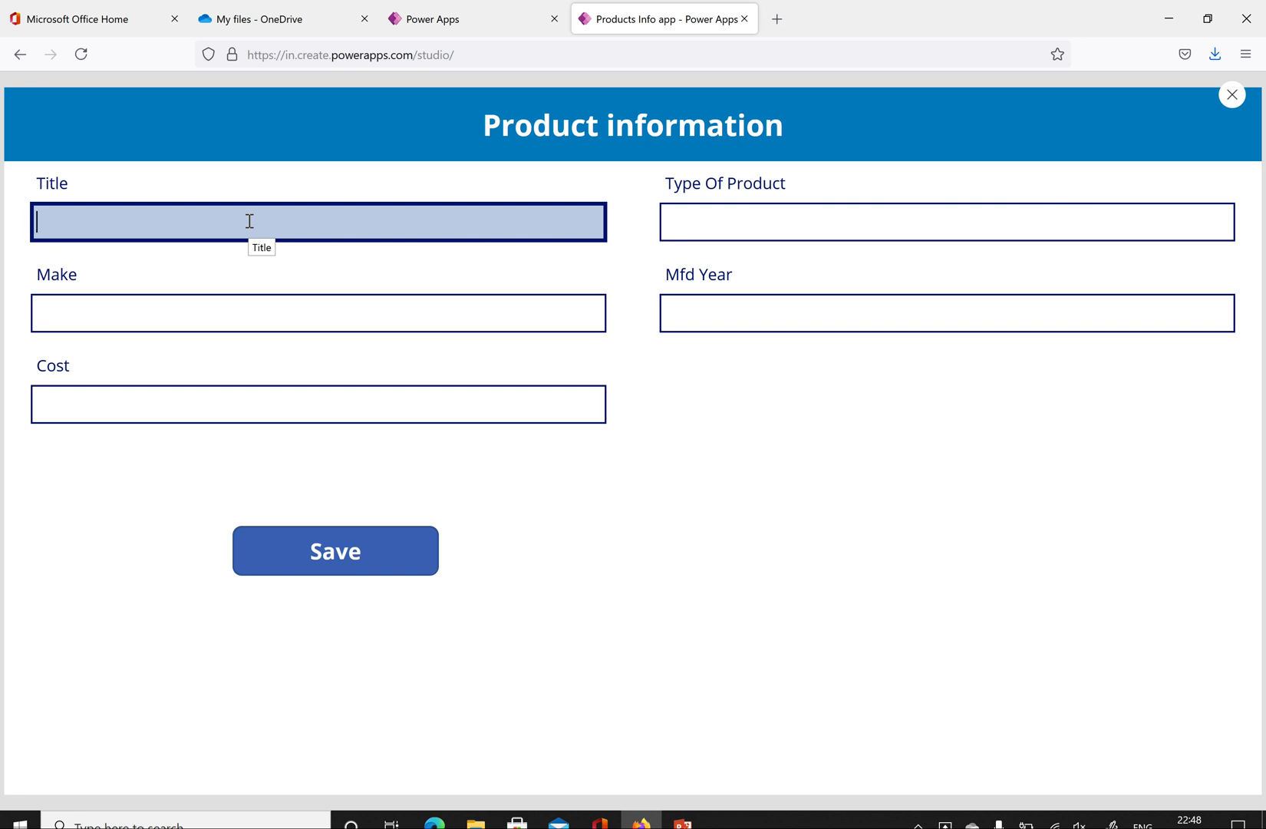
pyautogui.write('Iphone')
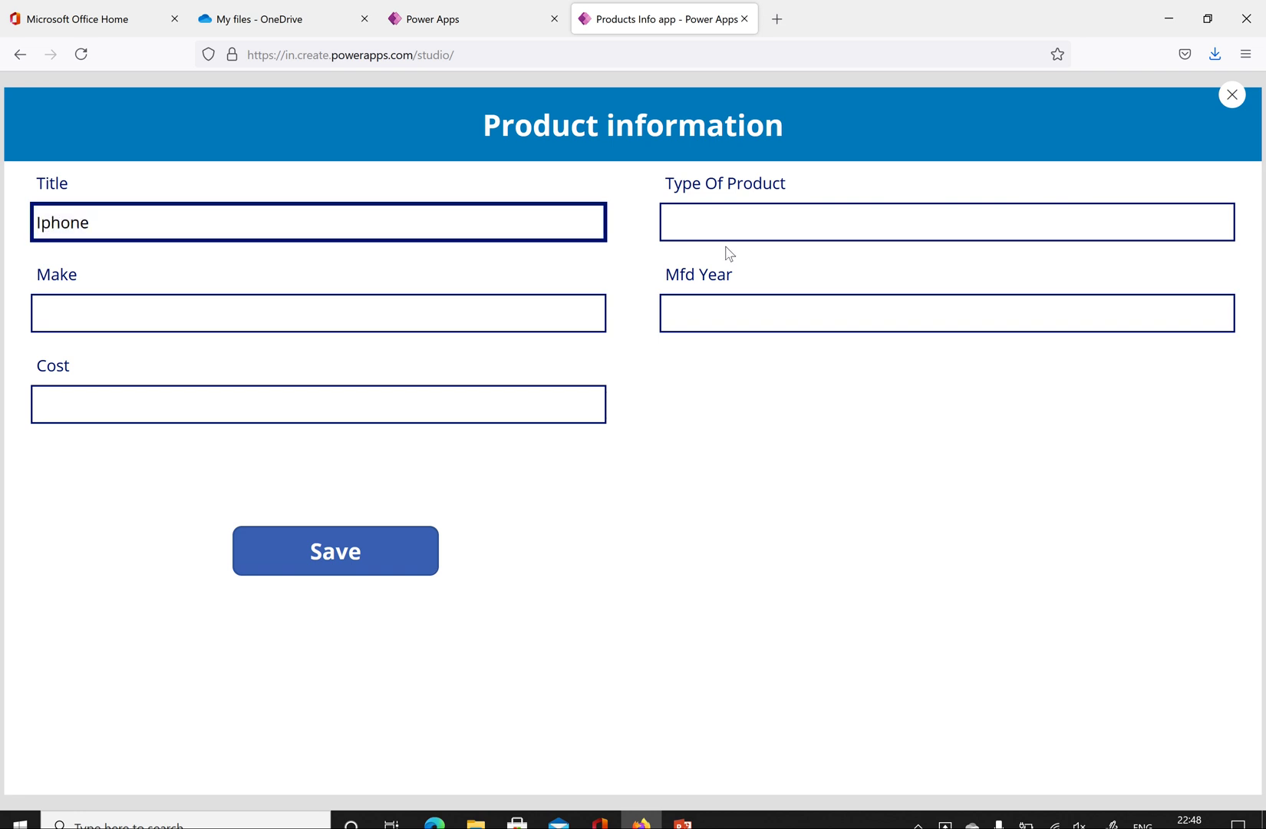
pyautogui.click(802, 229)
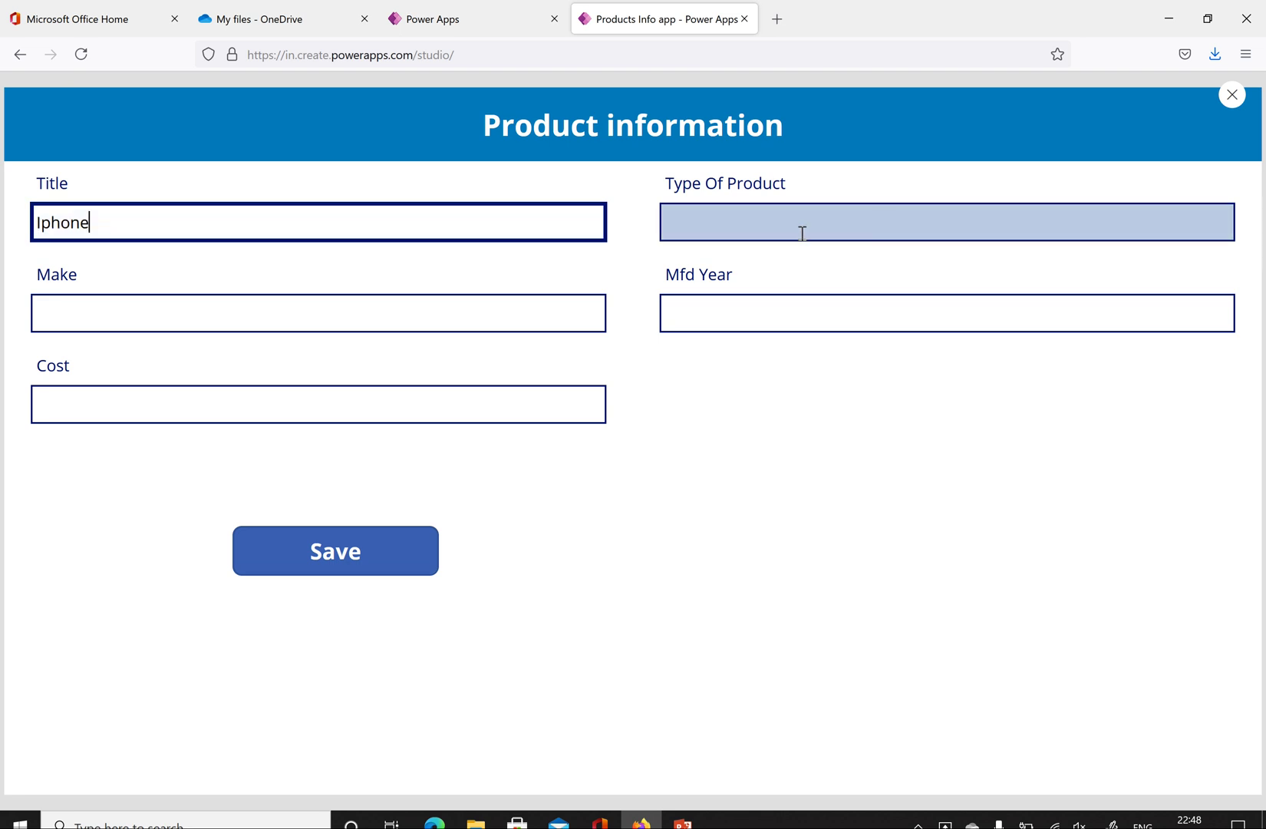
pyautogui.write('Mobile')
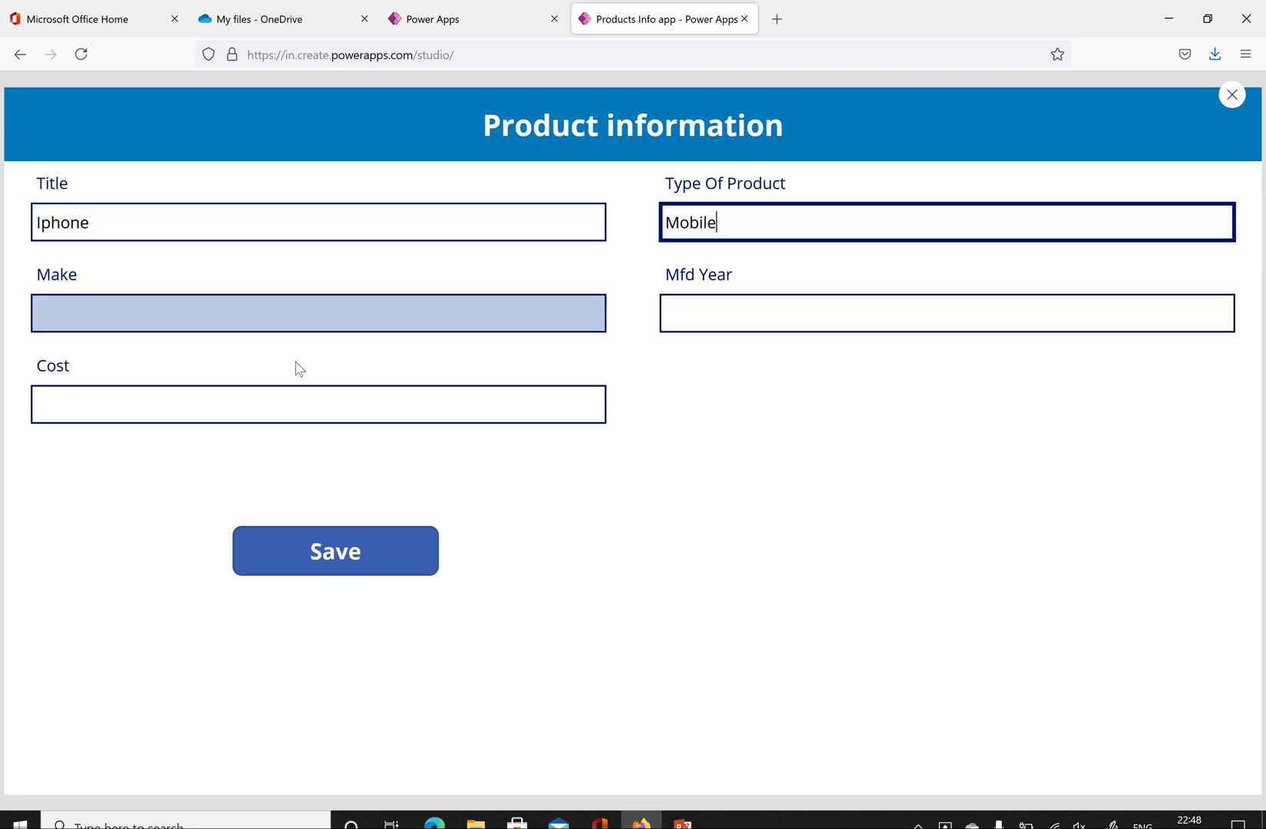
pyautogui.click(300, 317)
pyautogui.write('Apple')
pyautogui.click(771, 318)
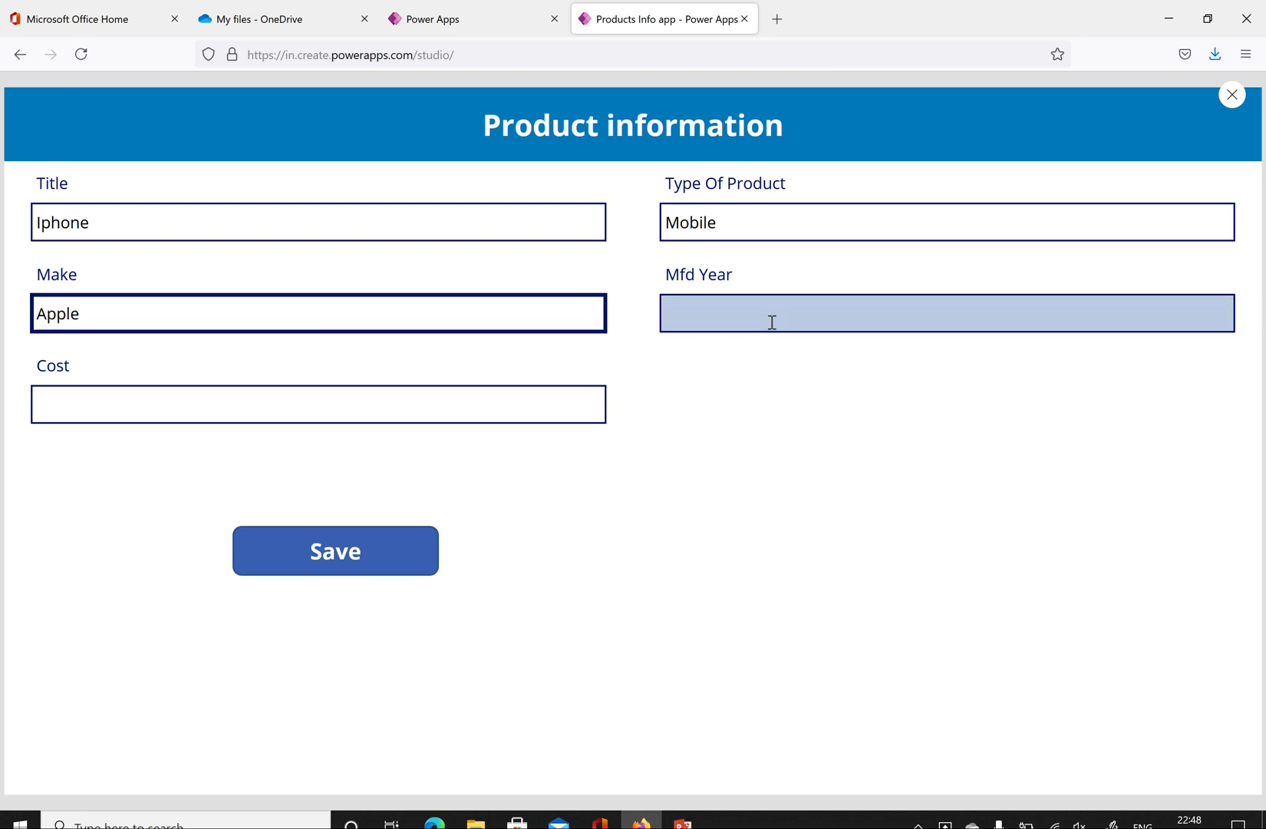
pyautogui.write('2019')
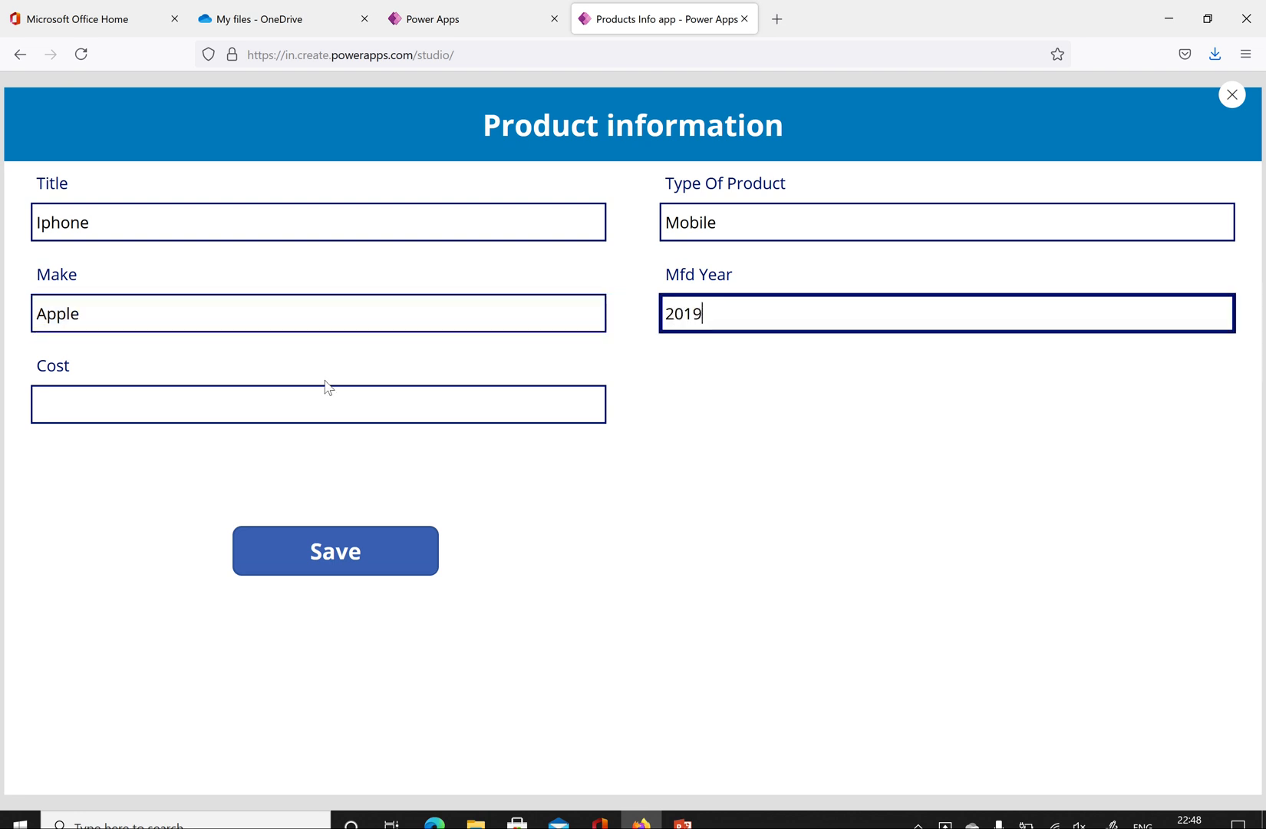
pyautogui.click(244, 399)
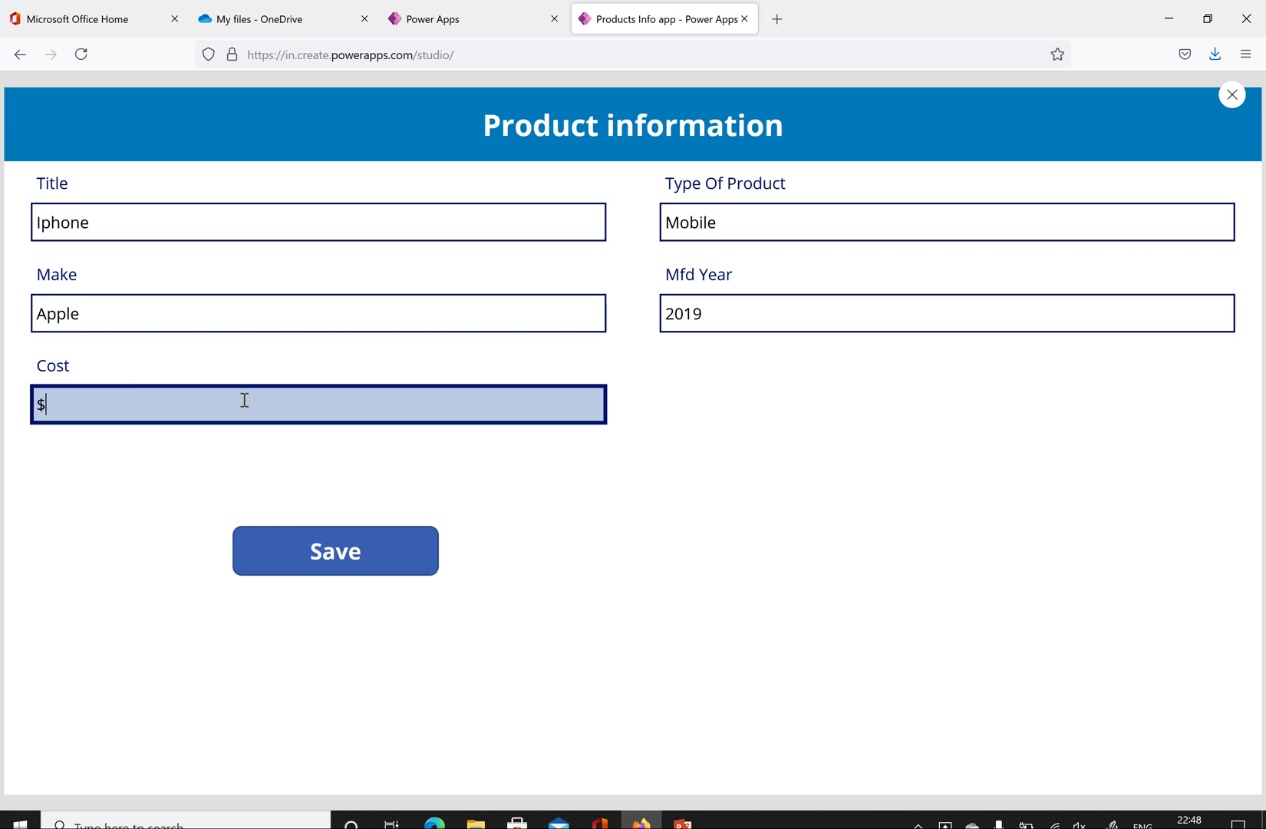
pyautogui.write('$1600')
pyautogui.click(399, 561)
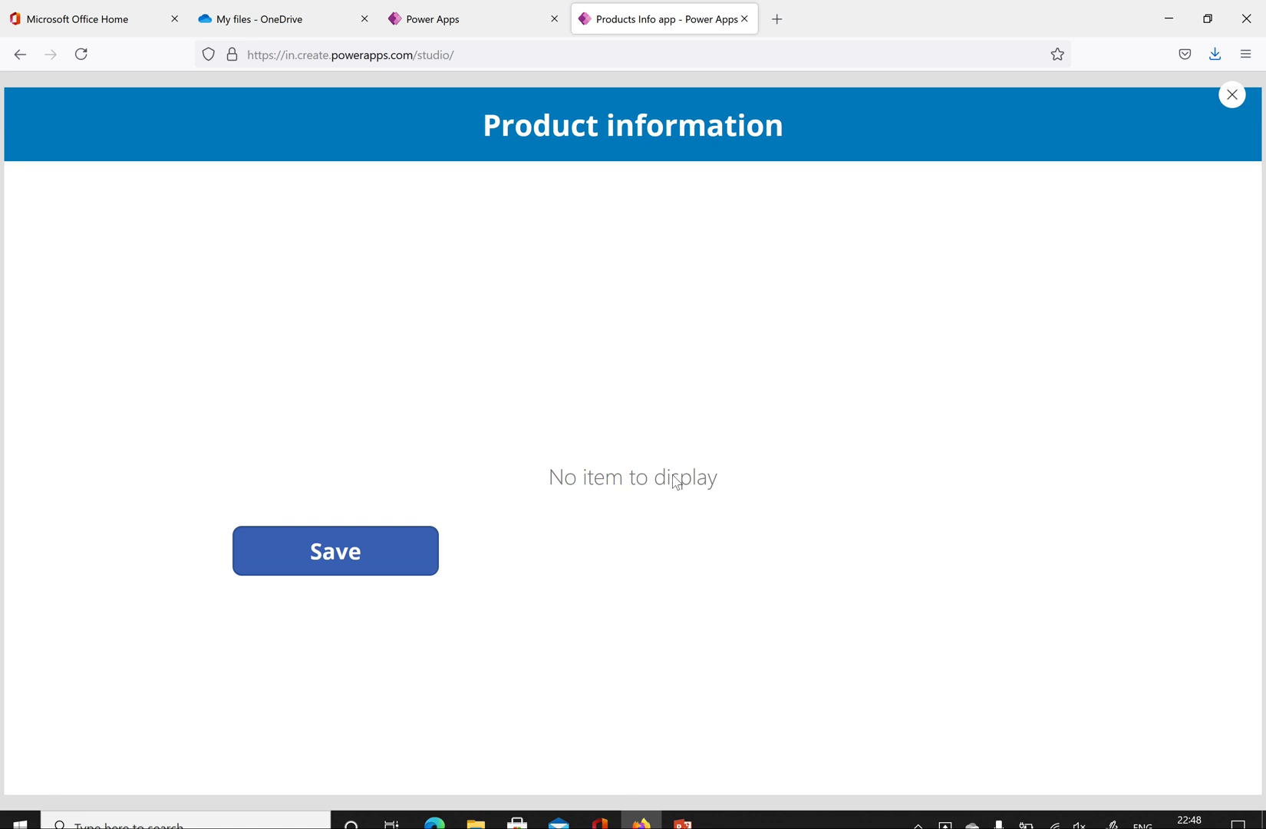
# - Exit the preview, open Products.xlsx from CanvasAppFolder on OneDrive and check each field of the submitted record in row 2
pyautogui.click(1231, 95)
pyautogui.click(294, 27)
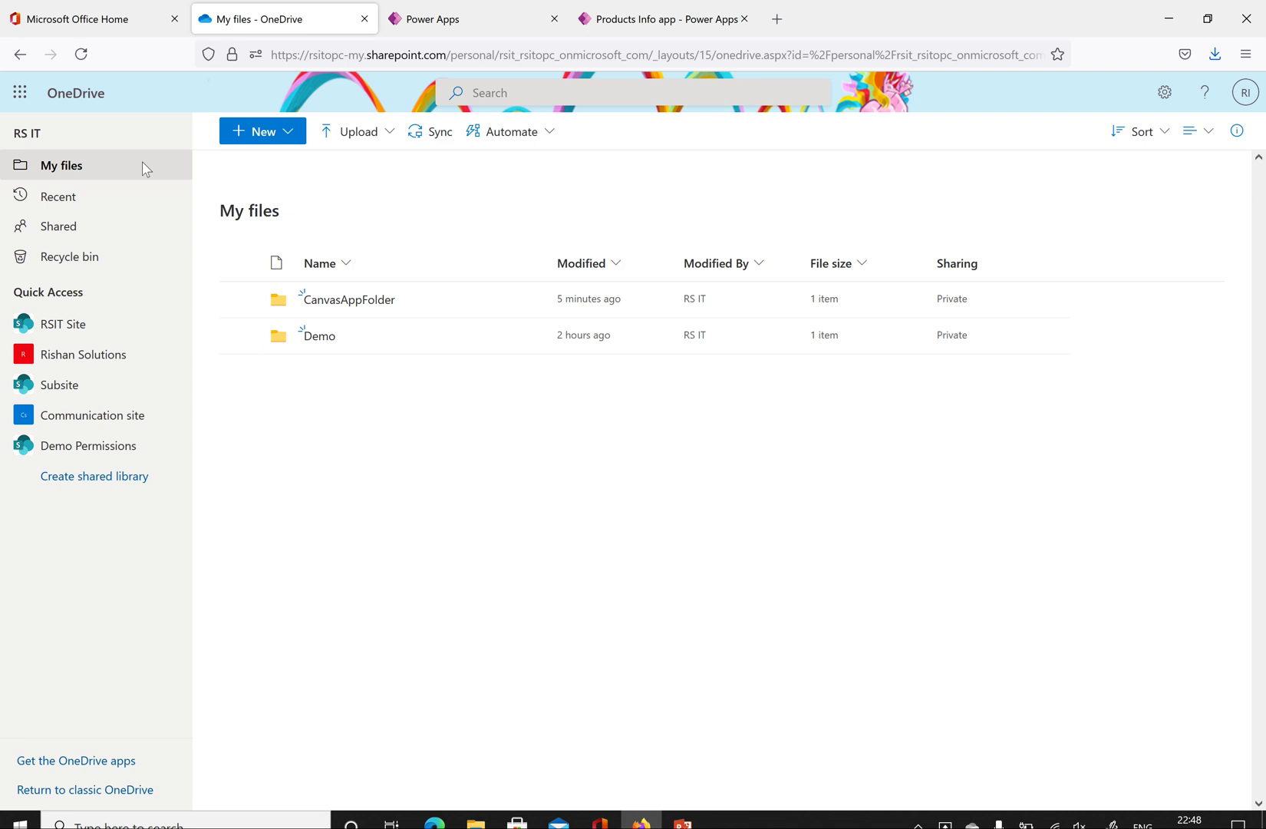
pyautogui.click(343, 301)
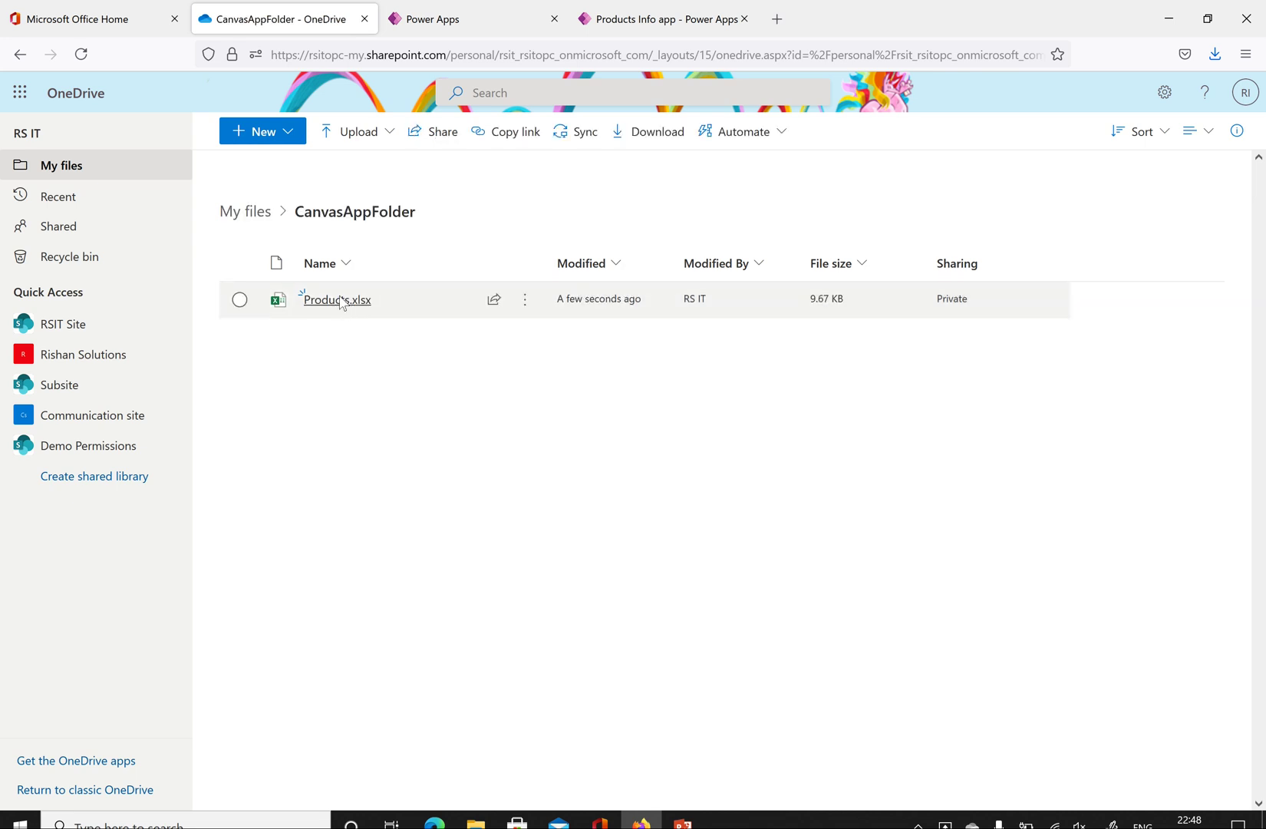
pyautogui.click(338, 300)
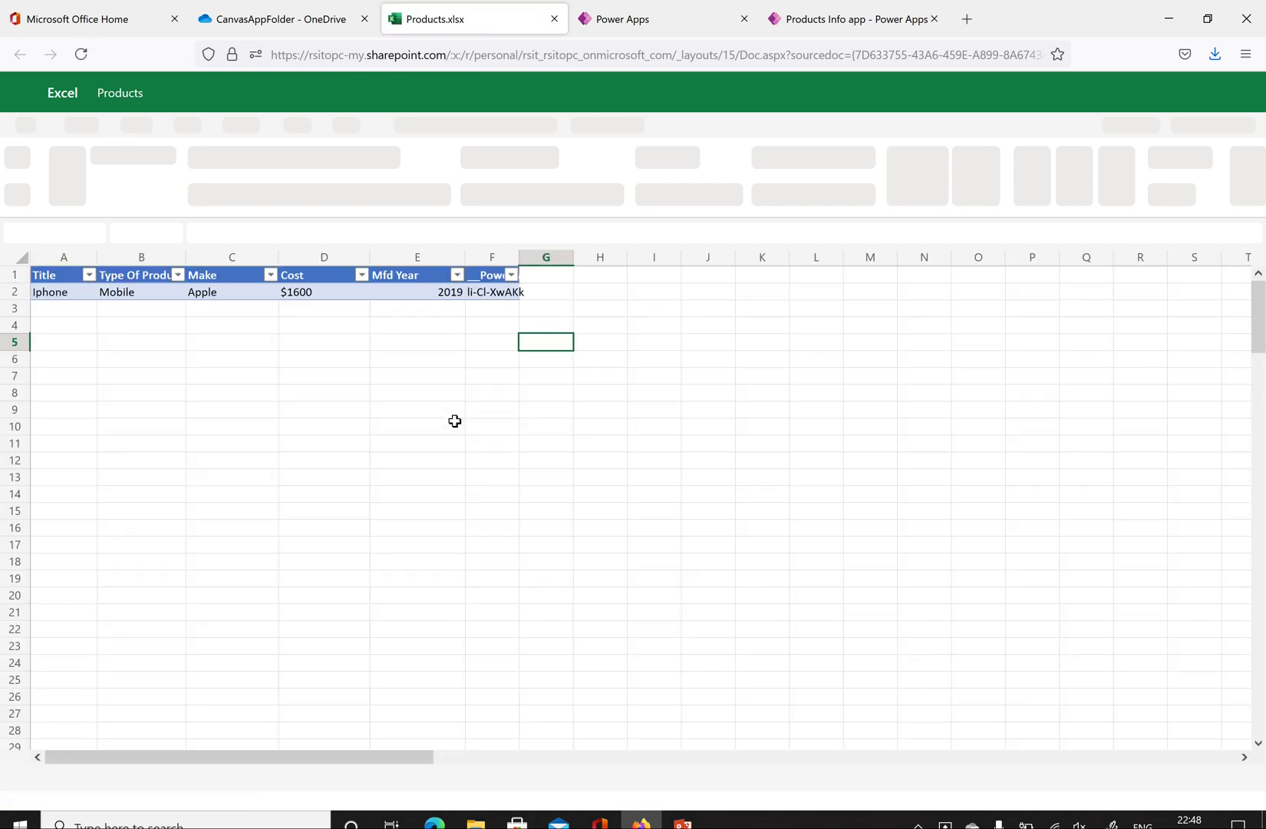
pyautogui.click(63, 293)
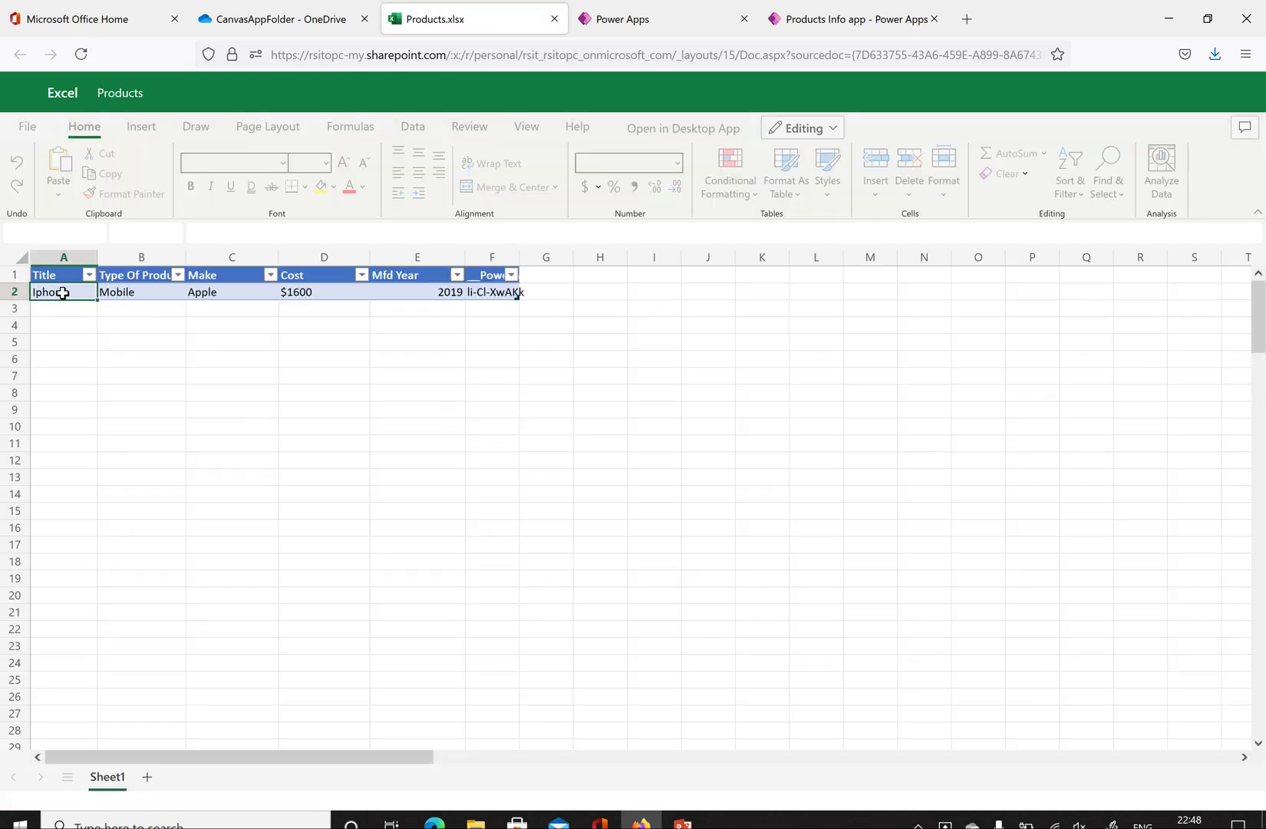
pyautogui.click(134, 291)
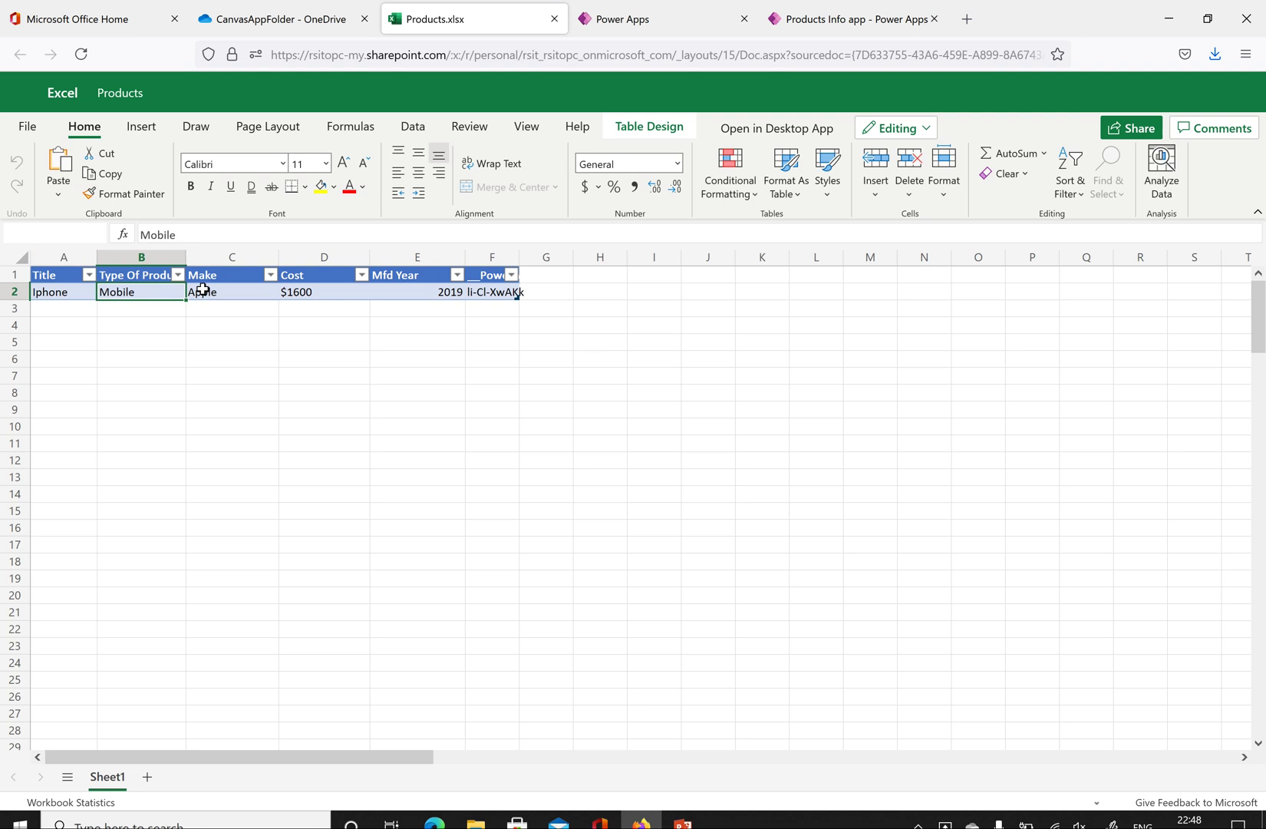
pyautogui.click(229, 292)
pyautogui.click(307, 292)
pyautogui.click(448, 300)
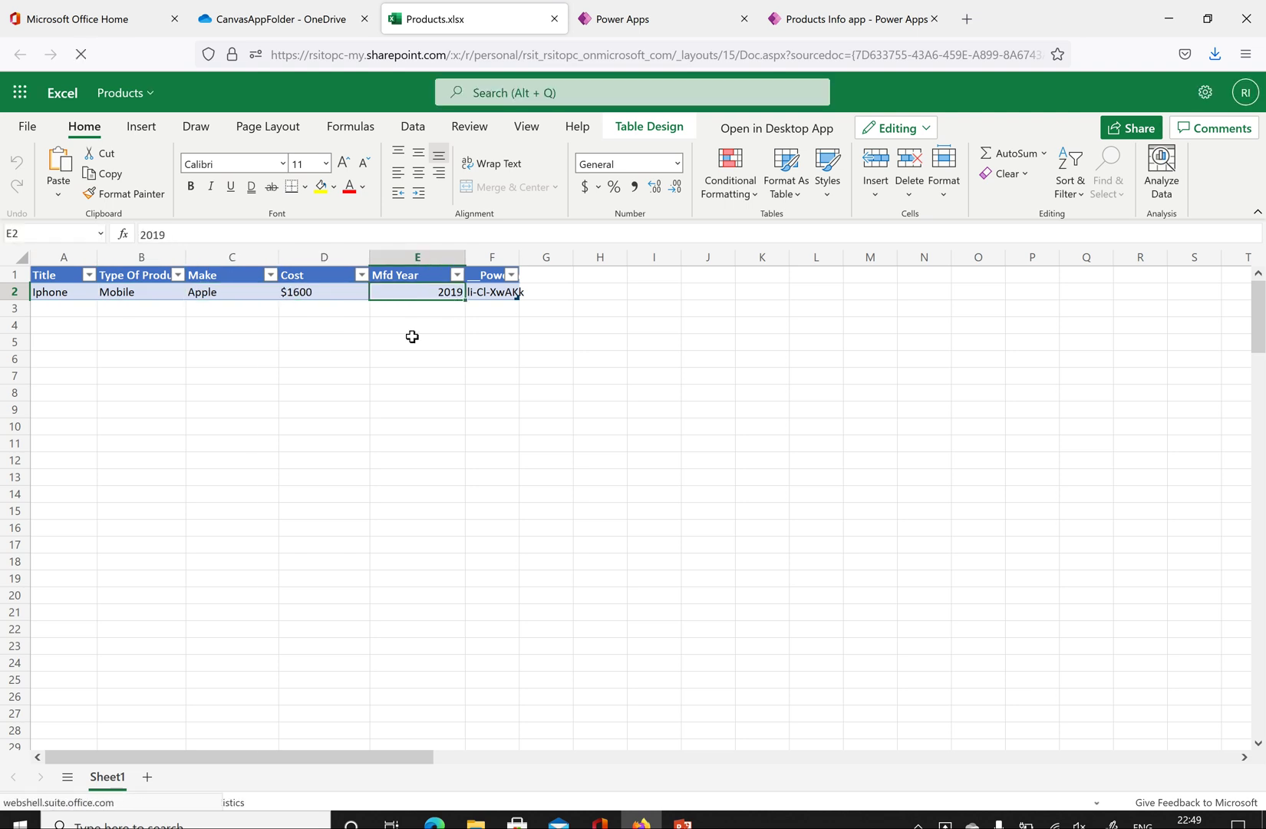
# - Close the Products.xlsx workbook and switch back to the Products Info app in the Power Apps studio
pyautogui.click(664, 22)
pyautogui.click(833, 20)
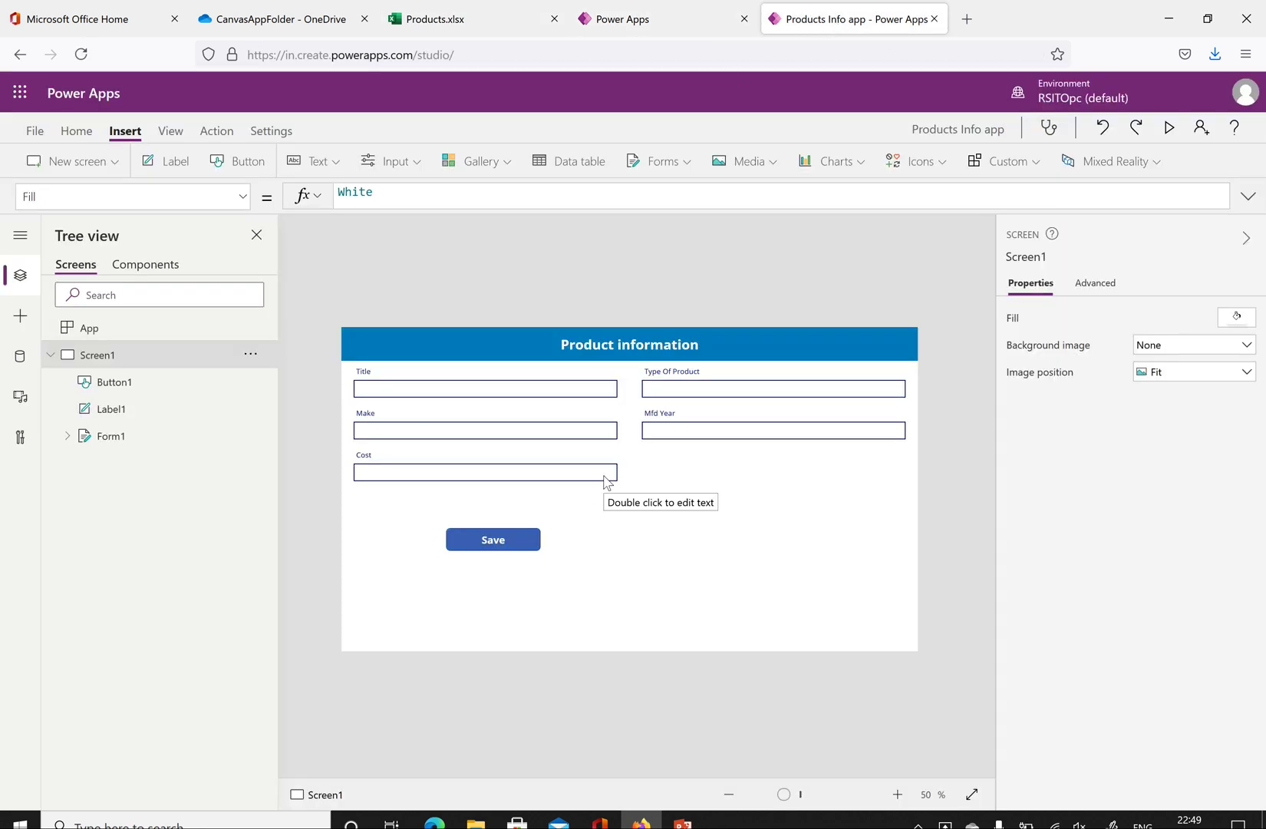
pyautogui.click(428, 17)
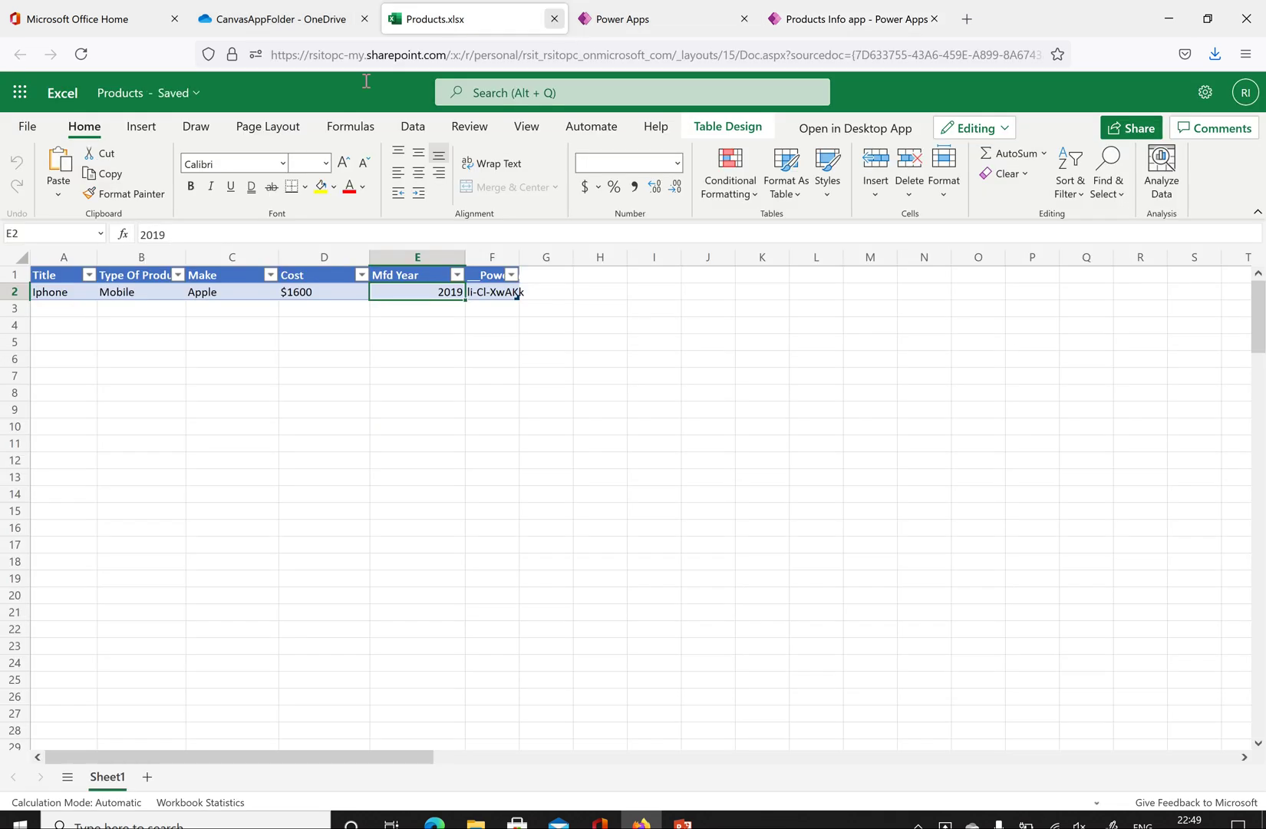
pyautogui.click(555, 18)
pyautogui.click(610, 23)
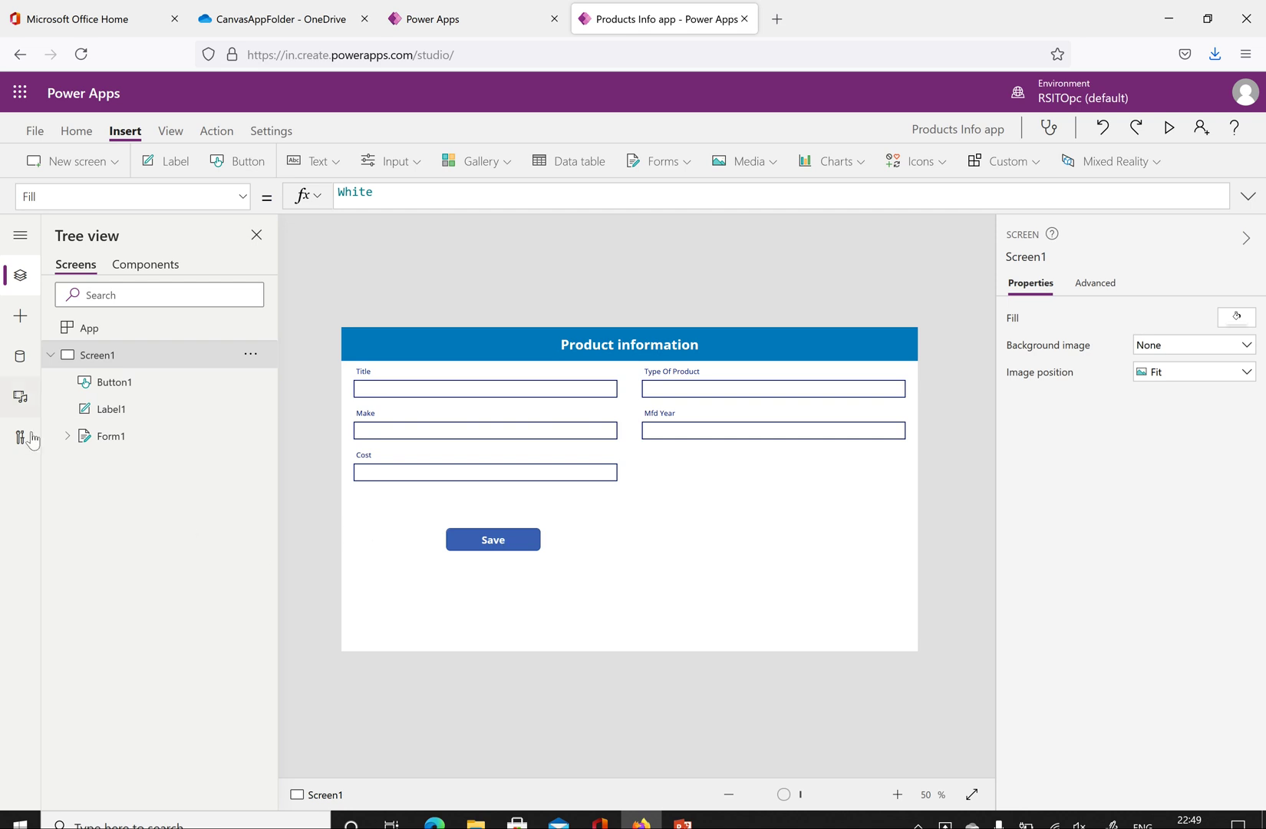
# - Add a new screen from the Success template and replace "This was" in its message with "New product Added"
pyautogui.click(119, 163)
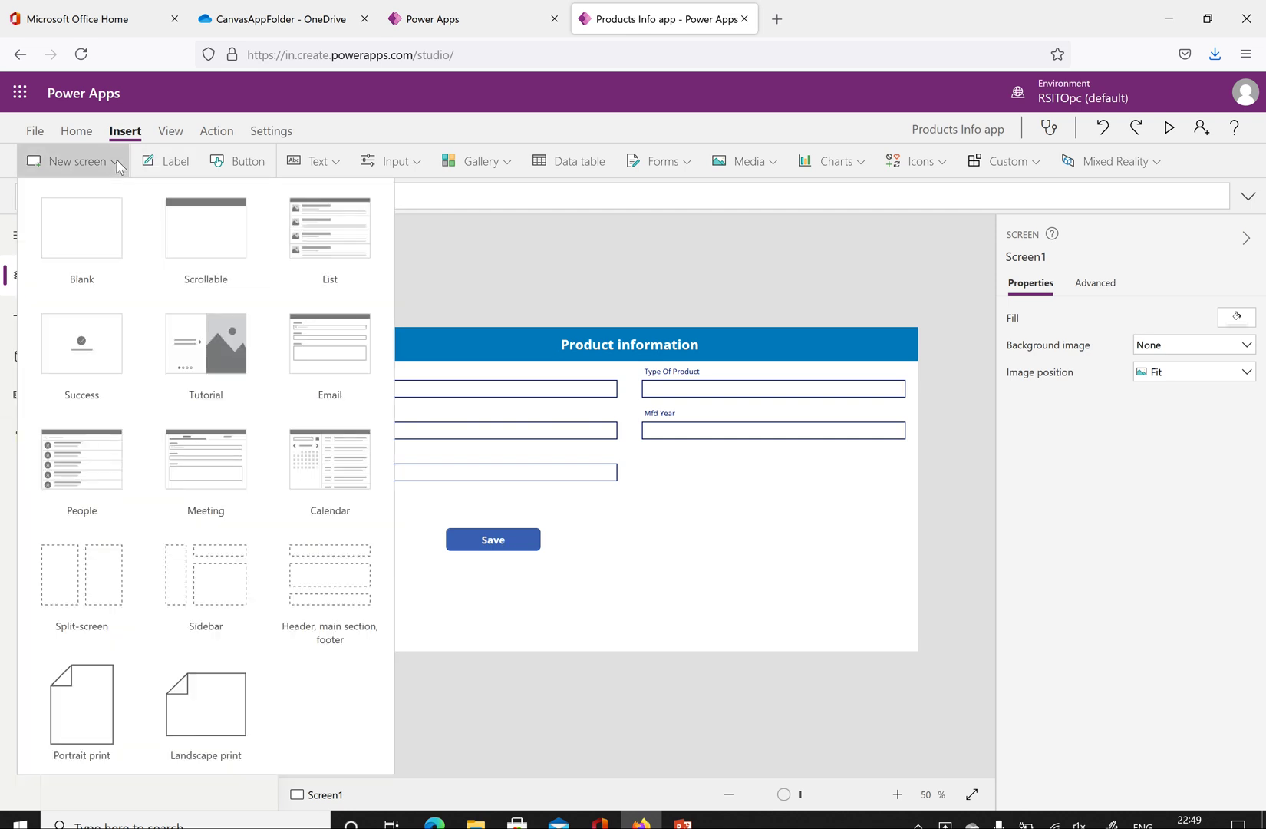
pyautogui.click(102, 364)
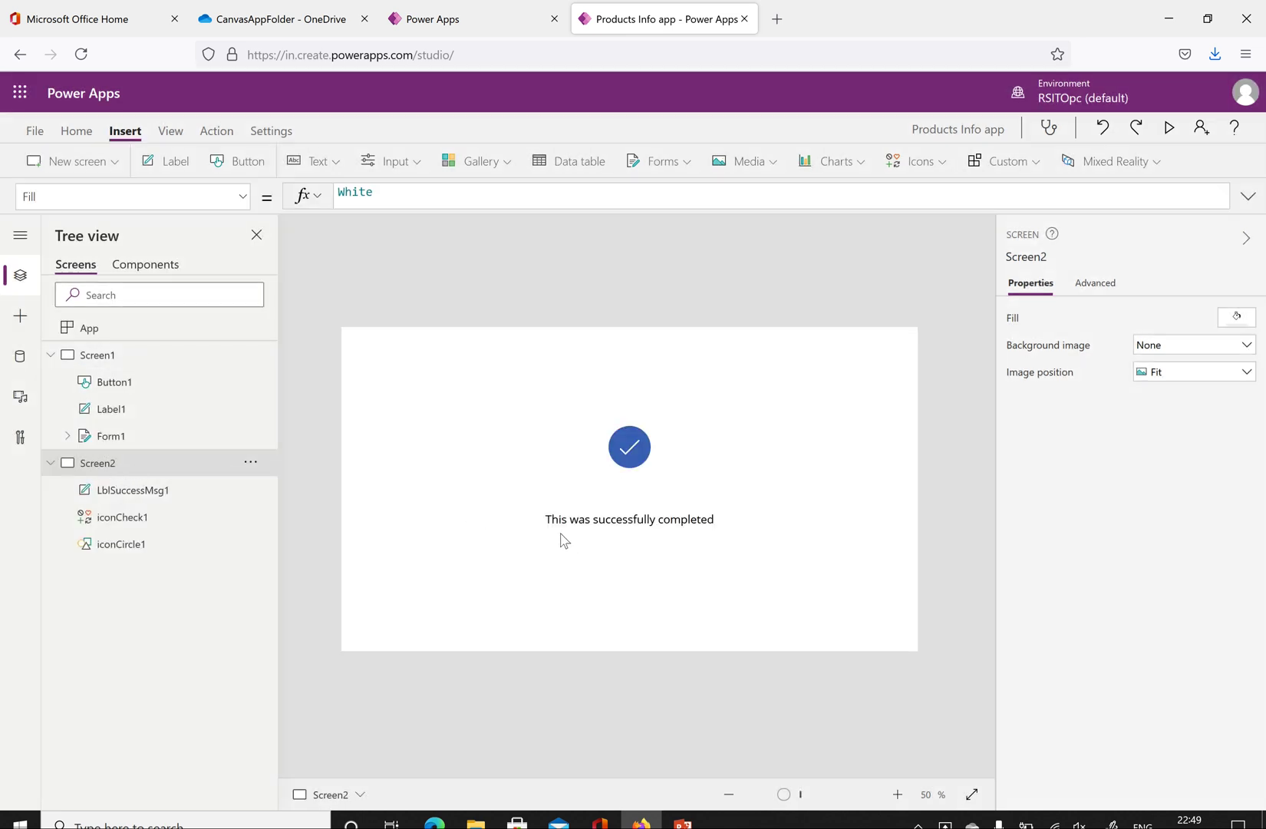
pyautogui.click(643, 522)
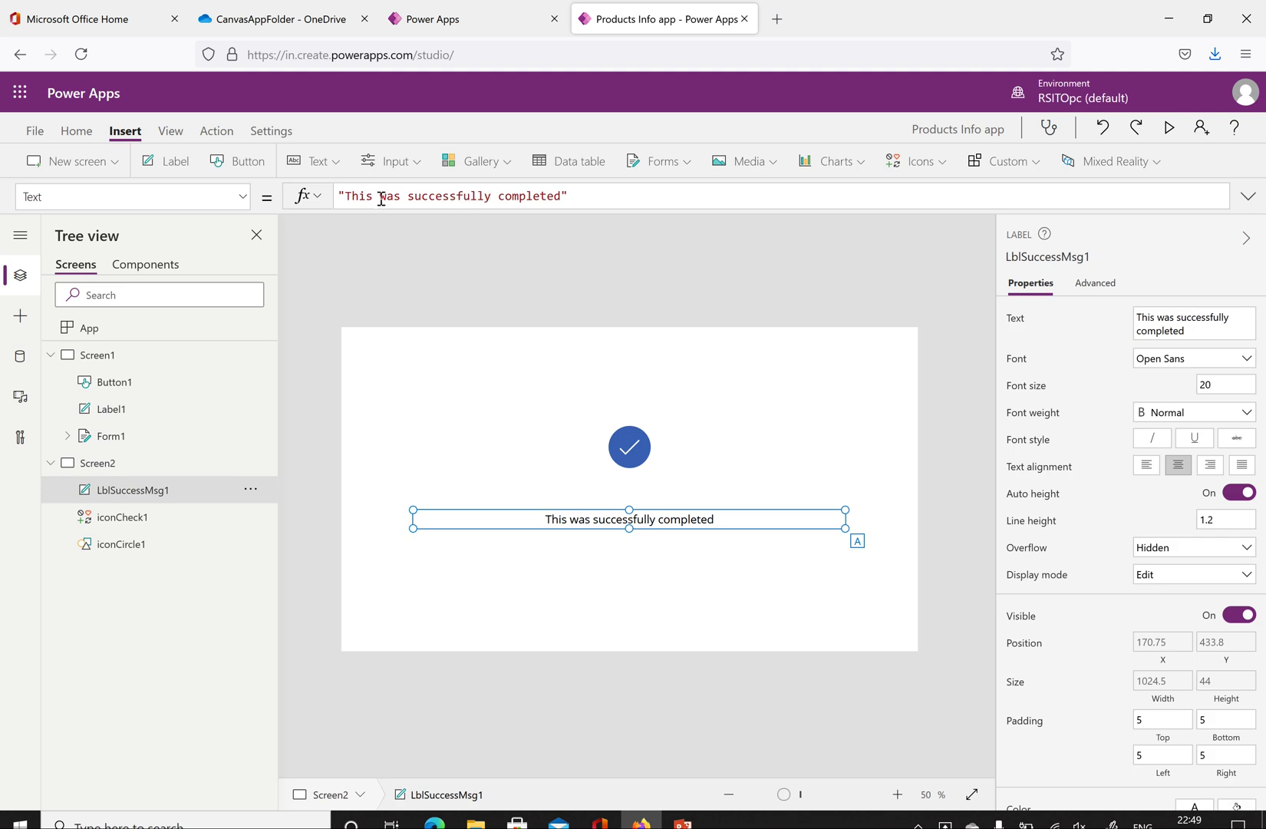
pyautogui.moveTo(404, 197); pyautogui.dragTo(343, 198)
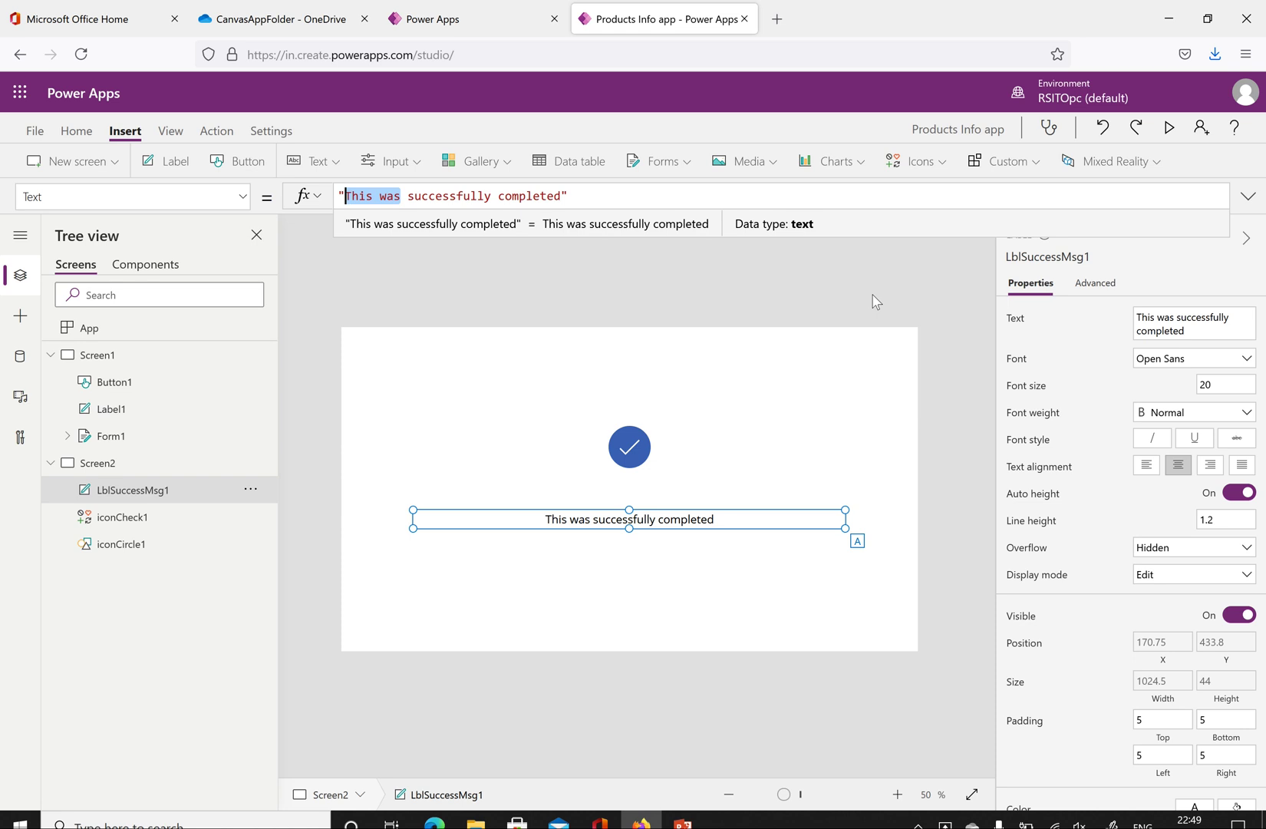
pyautogui.write('New product Added')
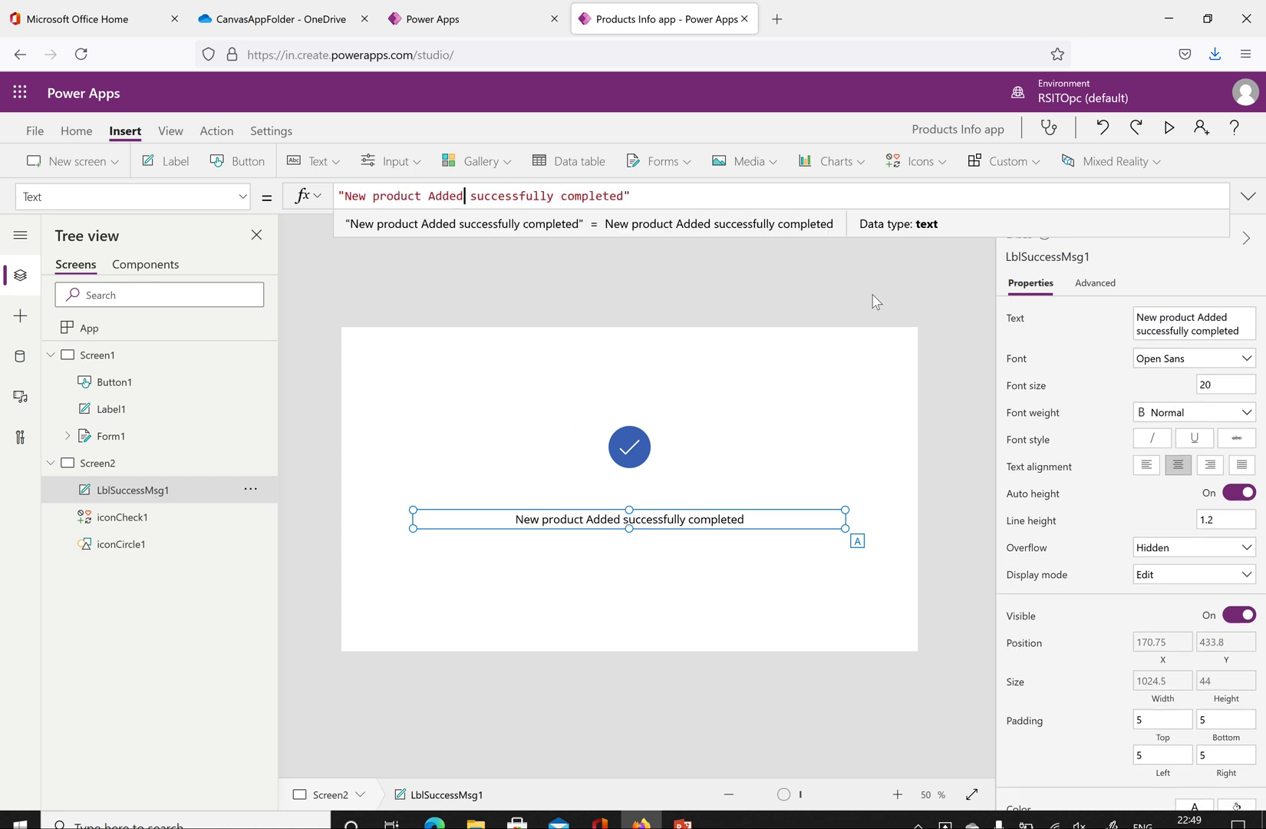
# - Replace "completed" in the success message with "to the Product List"
pyautogui.doubleClick(584, 195)
pyautogui.press('BackSpace')
pyautogui.write('to tghe')
pyautogui.press('BackSpace')
pyautogui.press('BackSpace')
pyautogui.press('BackSpace')
pyautogui.write('he P')
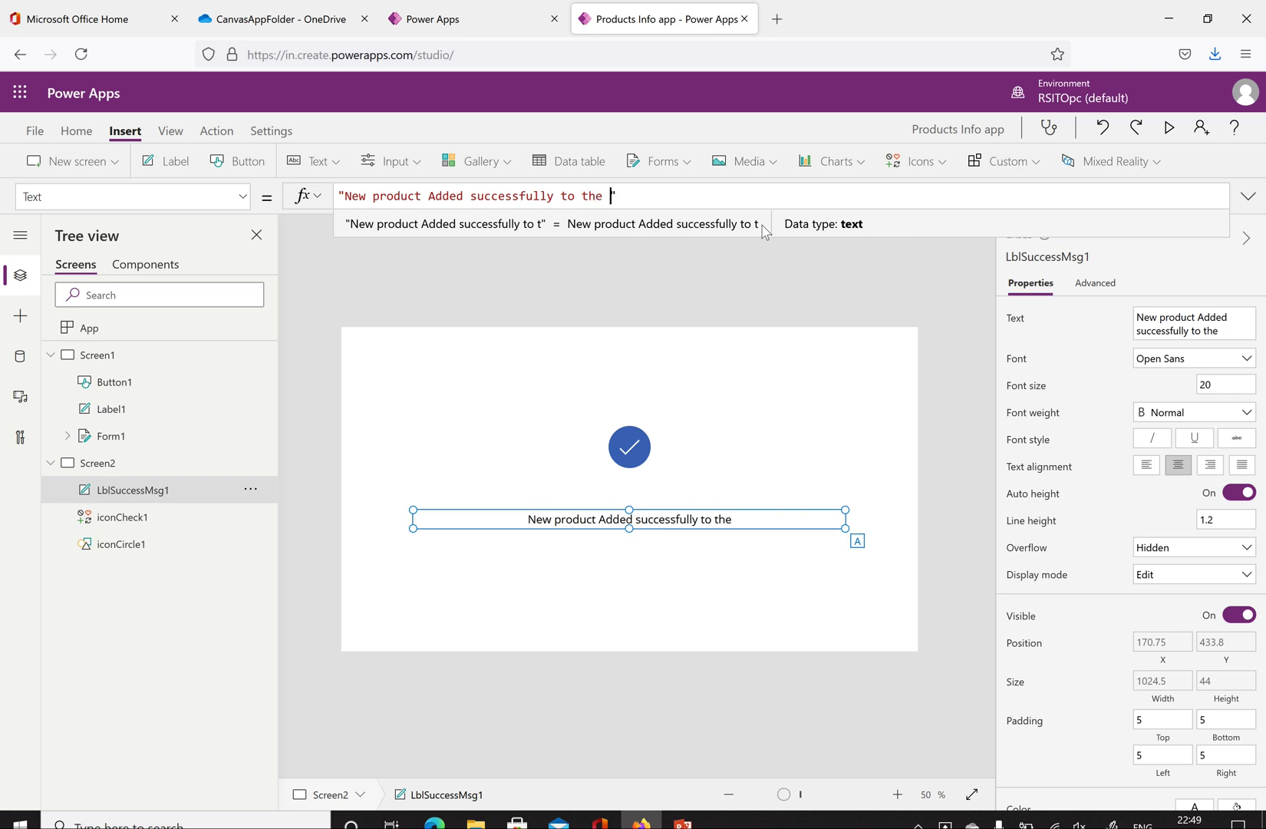
pyautogui.write('roduct ')
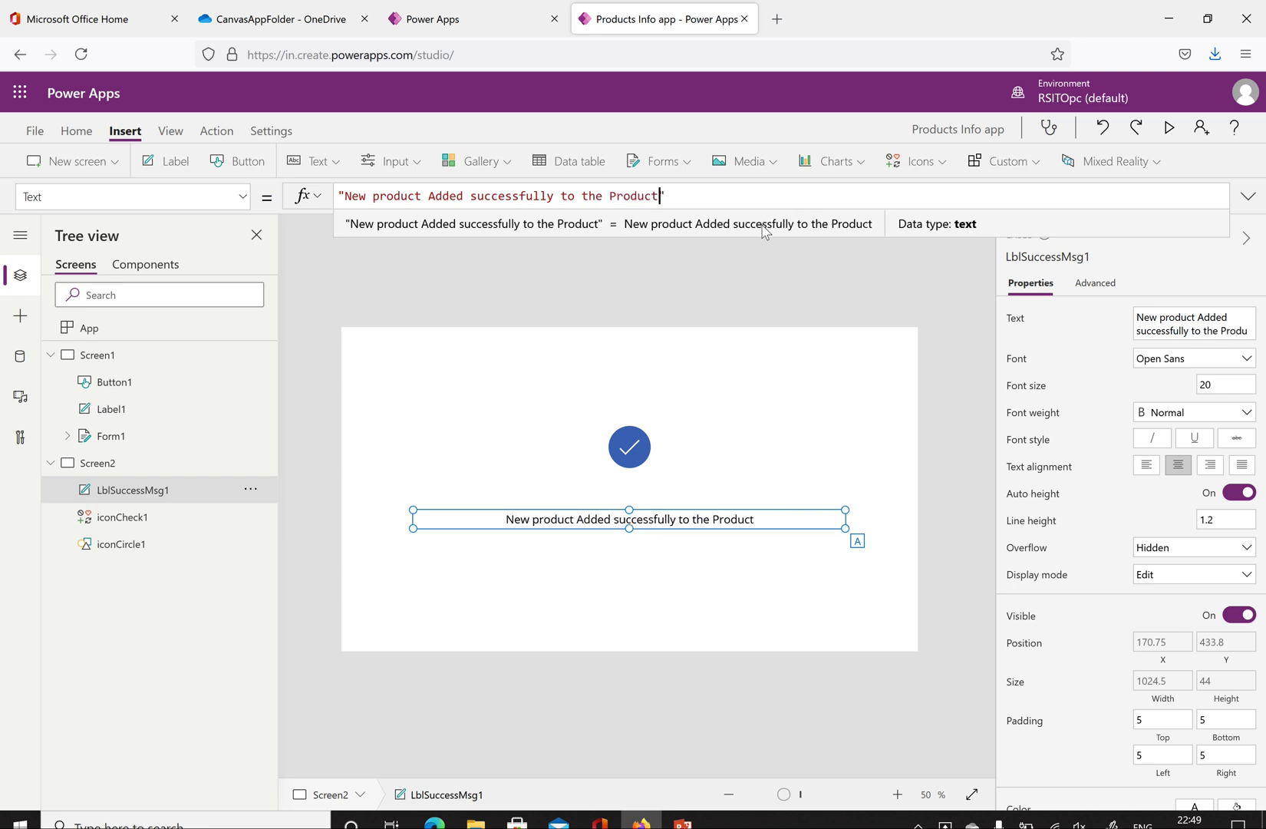
pyautogui.write('List')
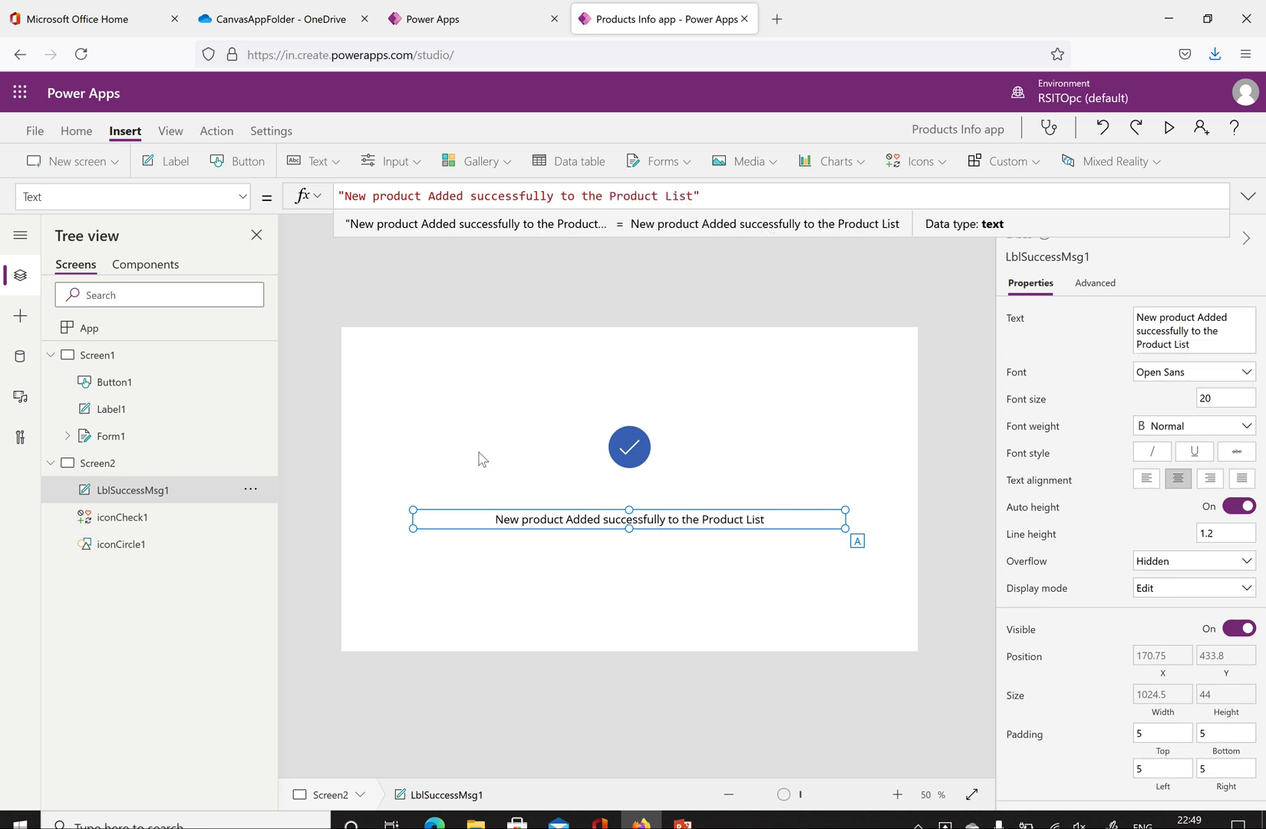
pyautogui.click(654, 364)
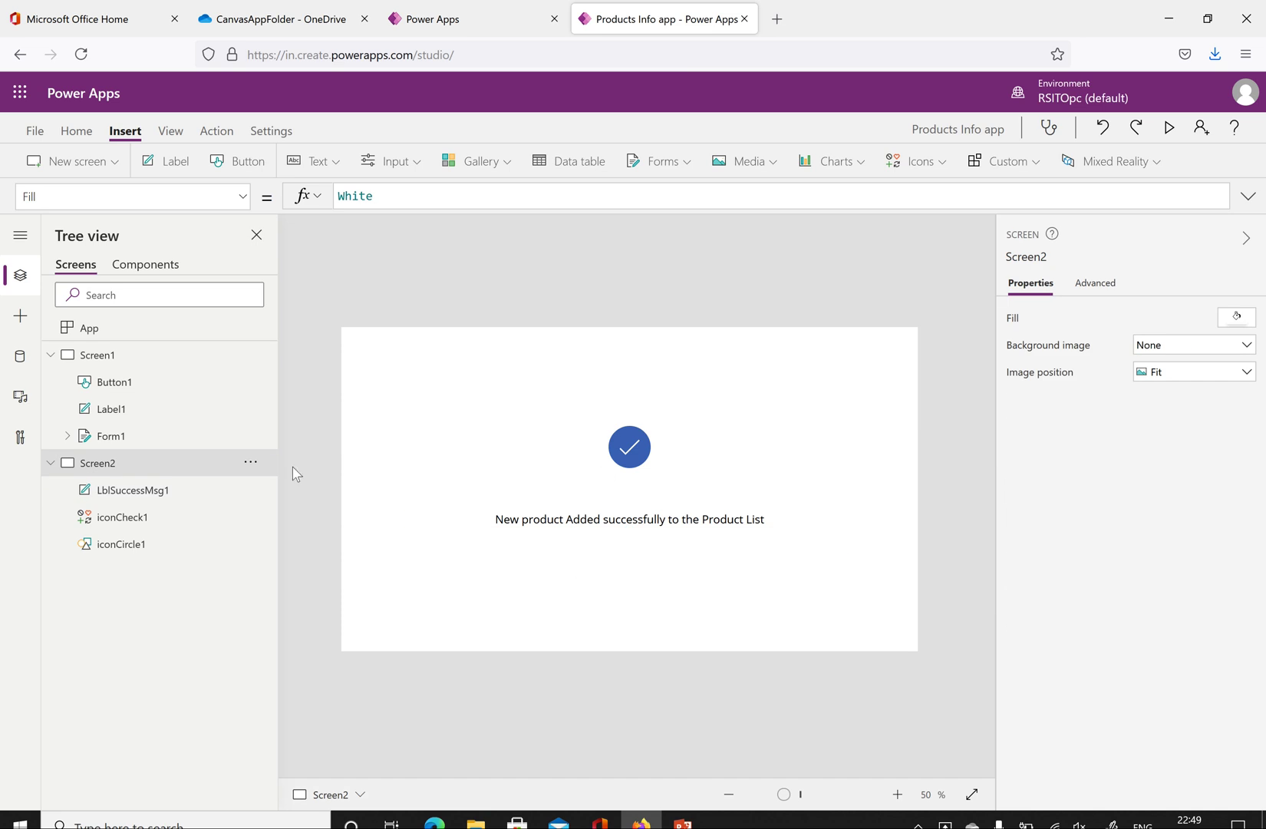
# - Insert a button below the success message at about X 921, Y 600 and set its text to "Add New Product"
pyautogui.click(240, 161)
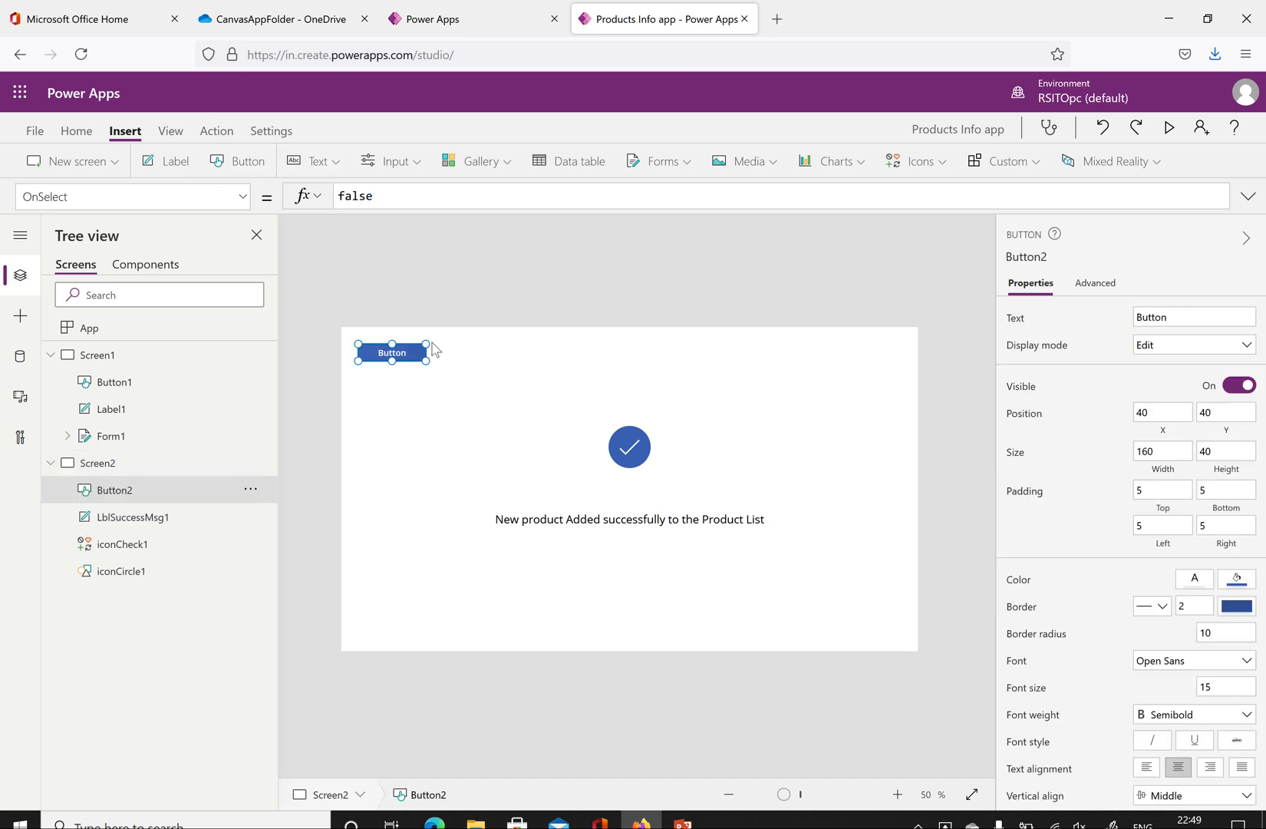
pyautogui.moveTo(387, 351); pyautogui.dragTo(757, 593)
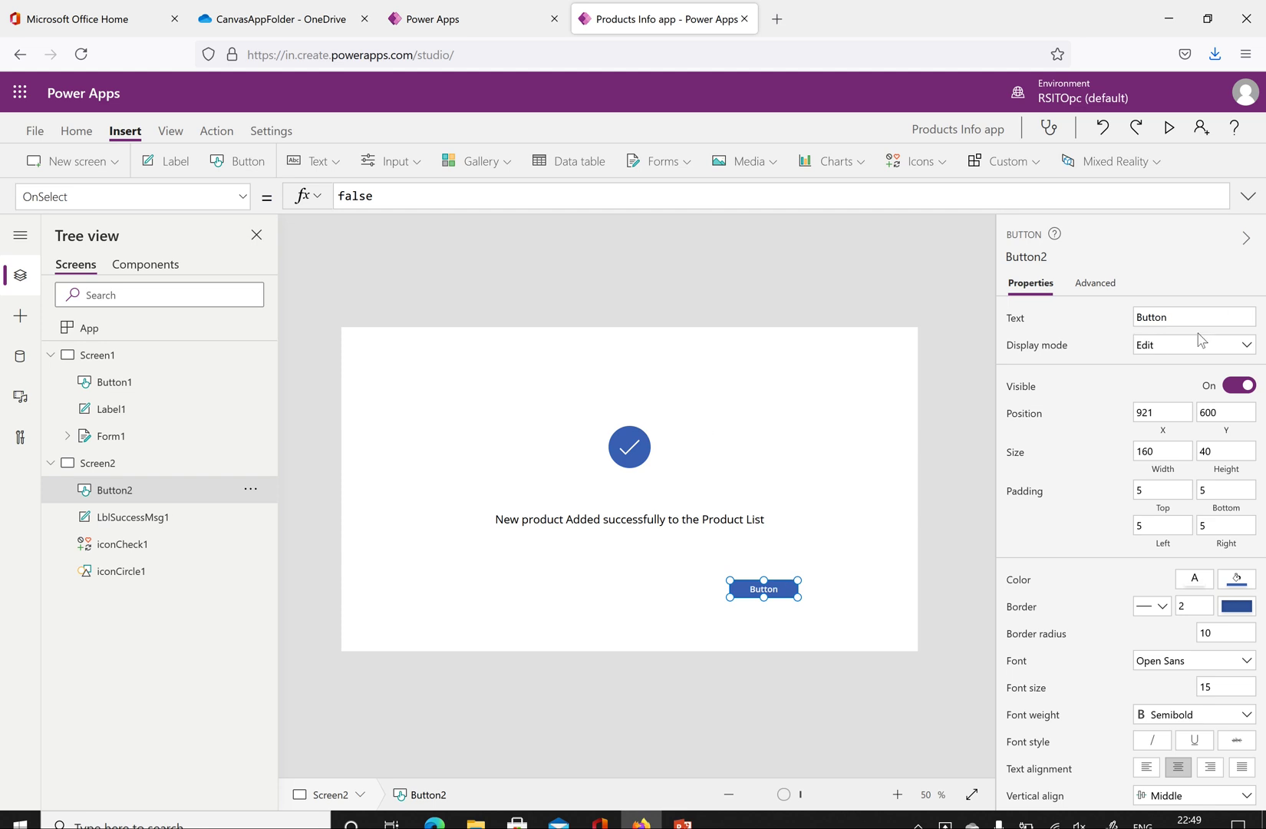
pyautogui.click(1176, 316)
pyautogui.write('New Product')
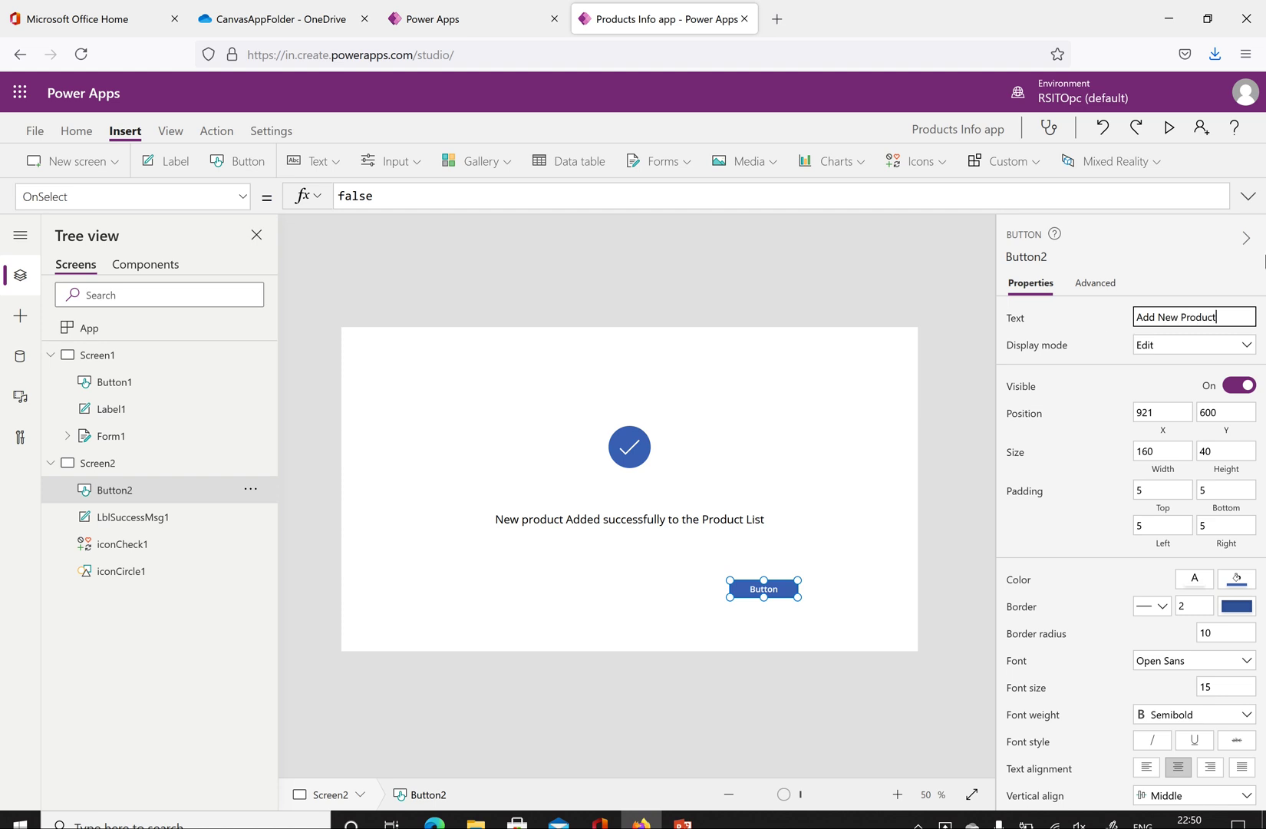
pyautogui.click(832, 514)
# - Enlarge the Add New Product button to about 316 wide and 52 high
pyautogui.click(742, 592)
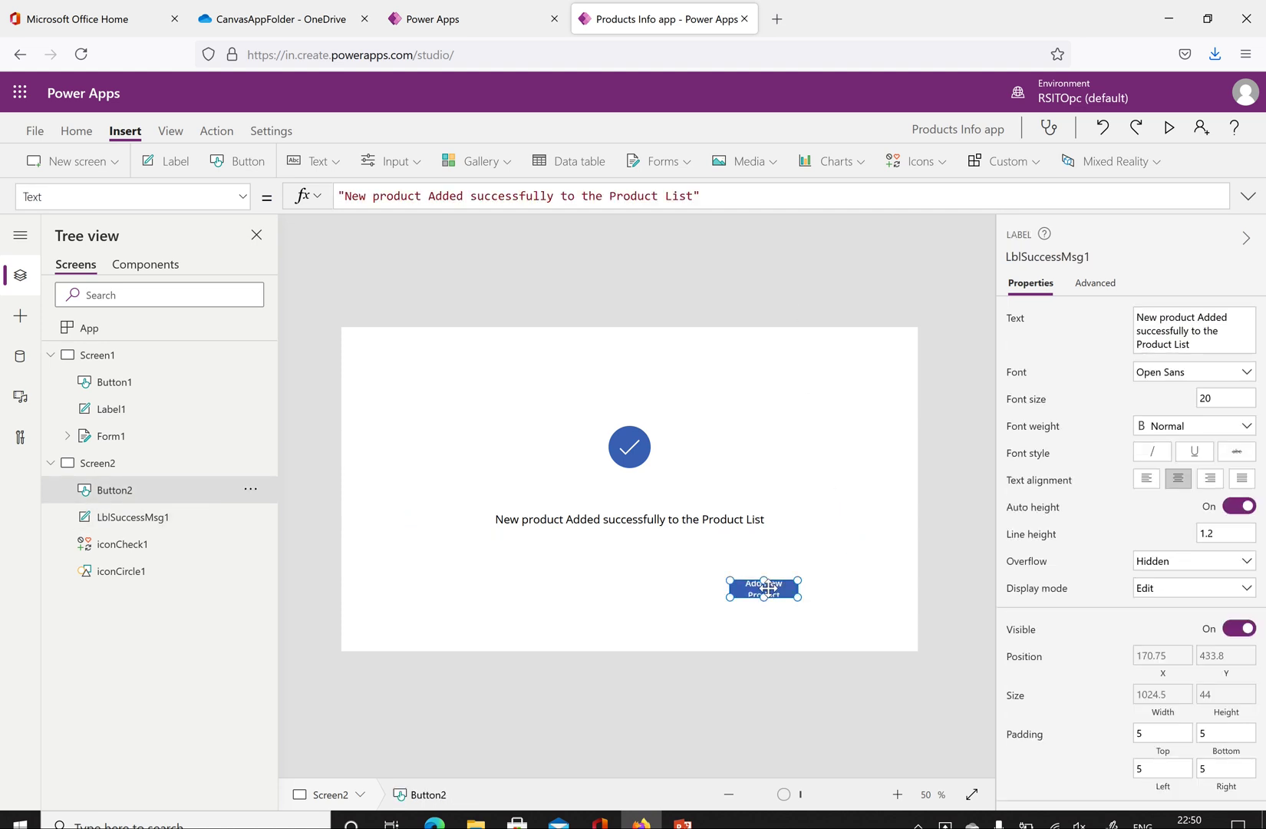
pyautogui.moveTo(730, 597); pyautogui.dragTo(665, 602)
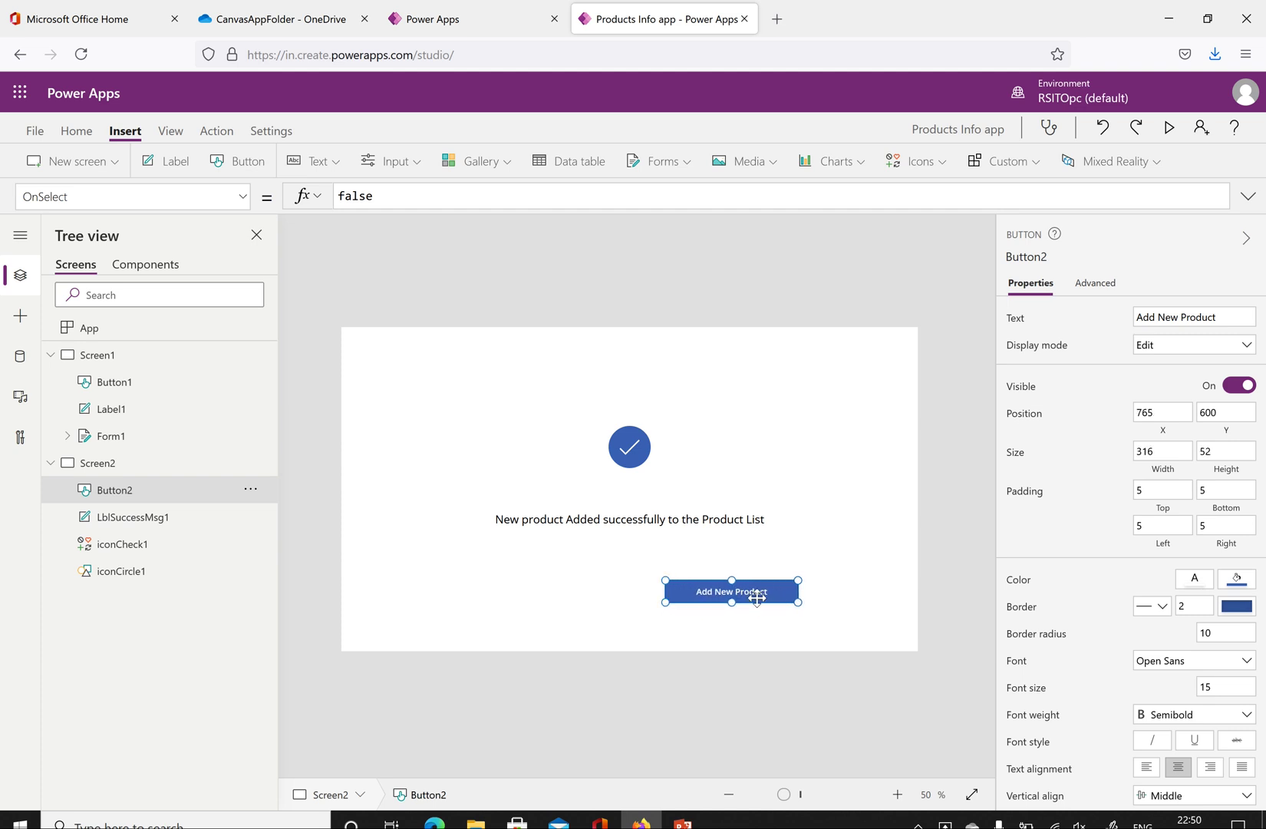
pyautogui.click(848, 552)
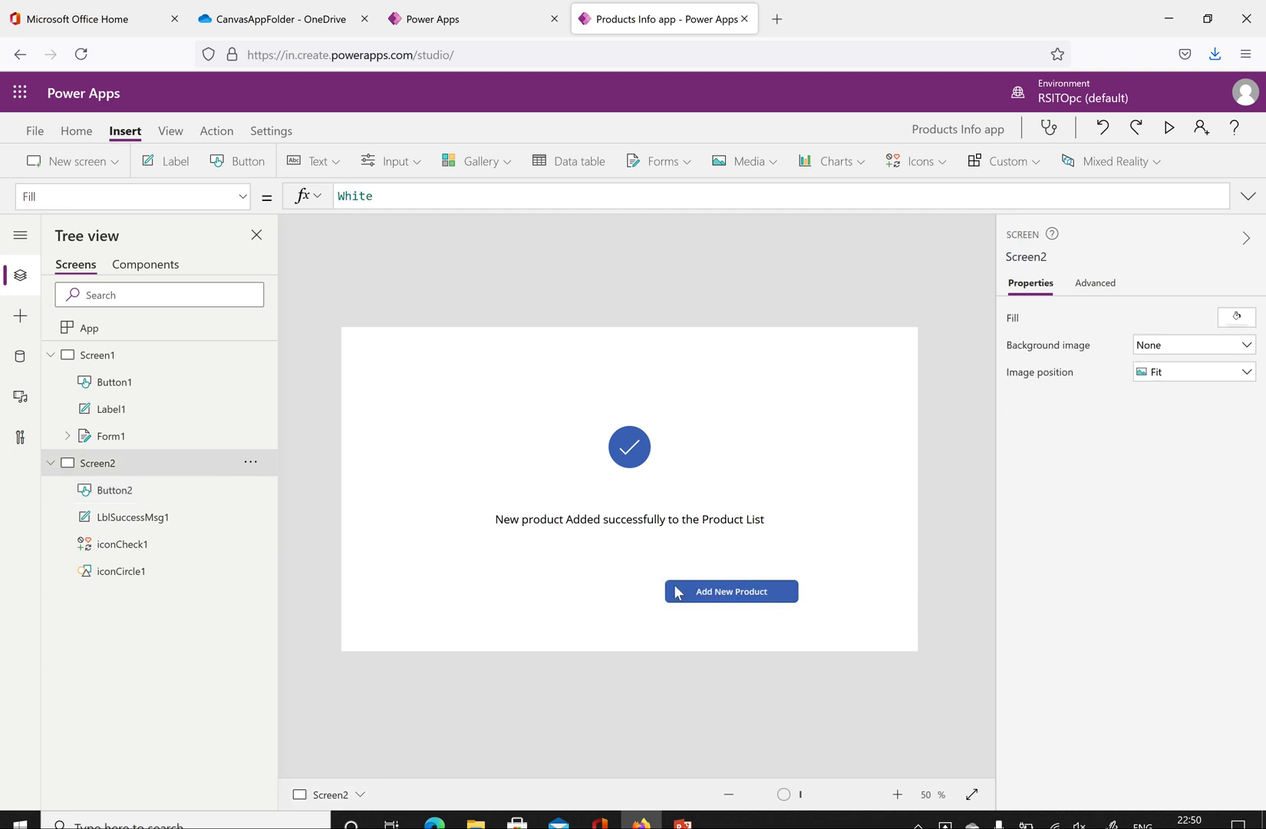
# - Set the Add New Product button's OnSelect formula to Navigate(Screen1)
pyautogui.click(719, 596)
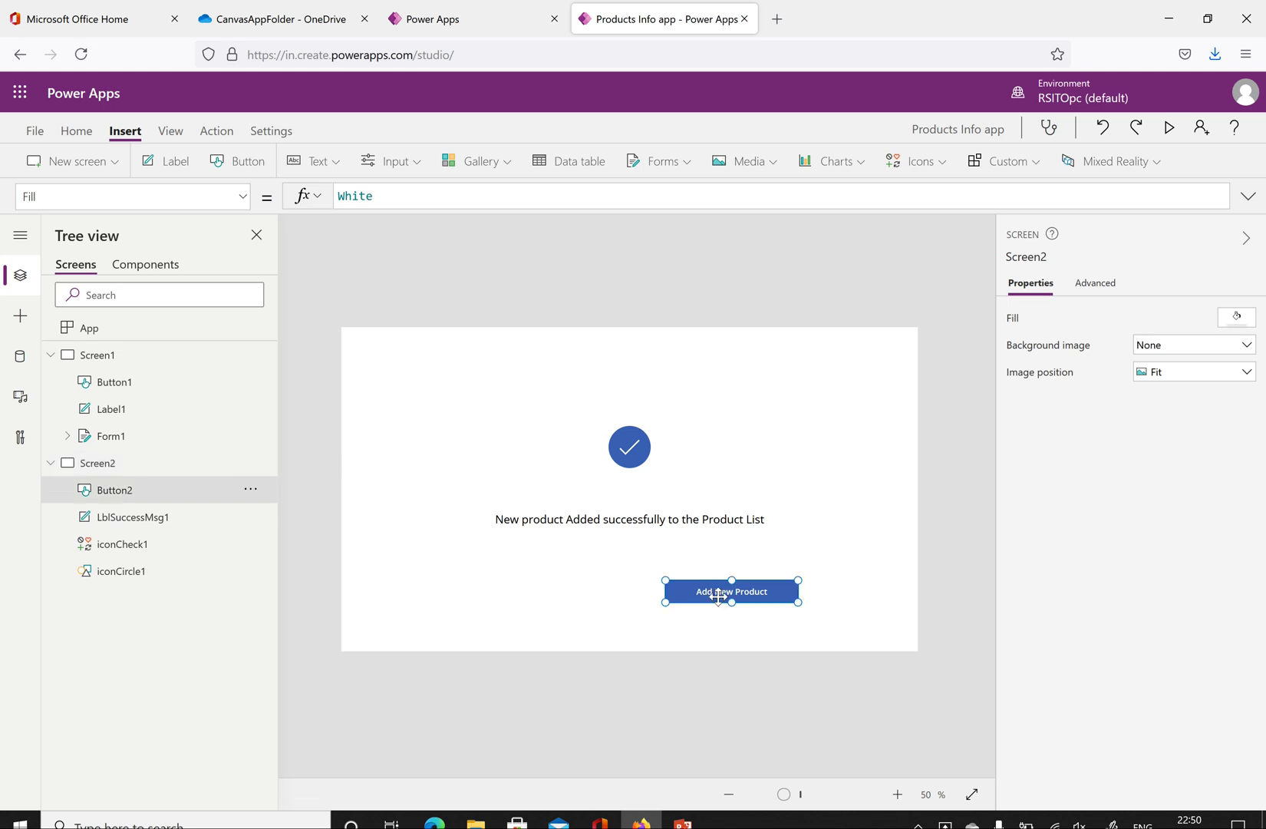
pyautogui.doubleClick(398, 194)
pyautogui.write('Navigate')
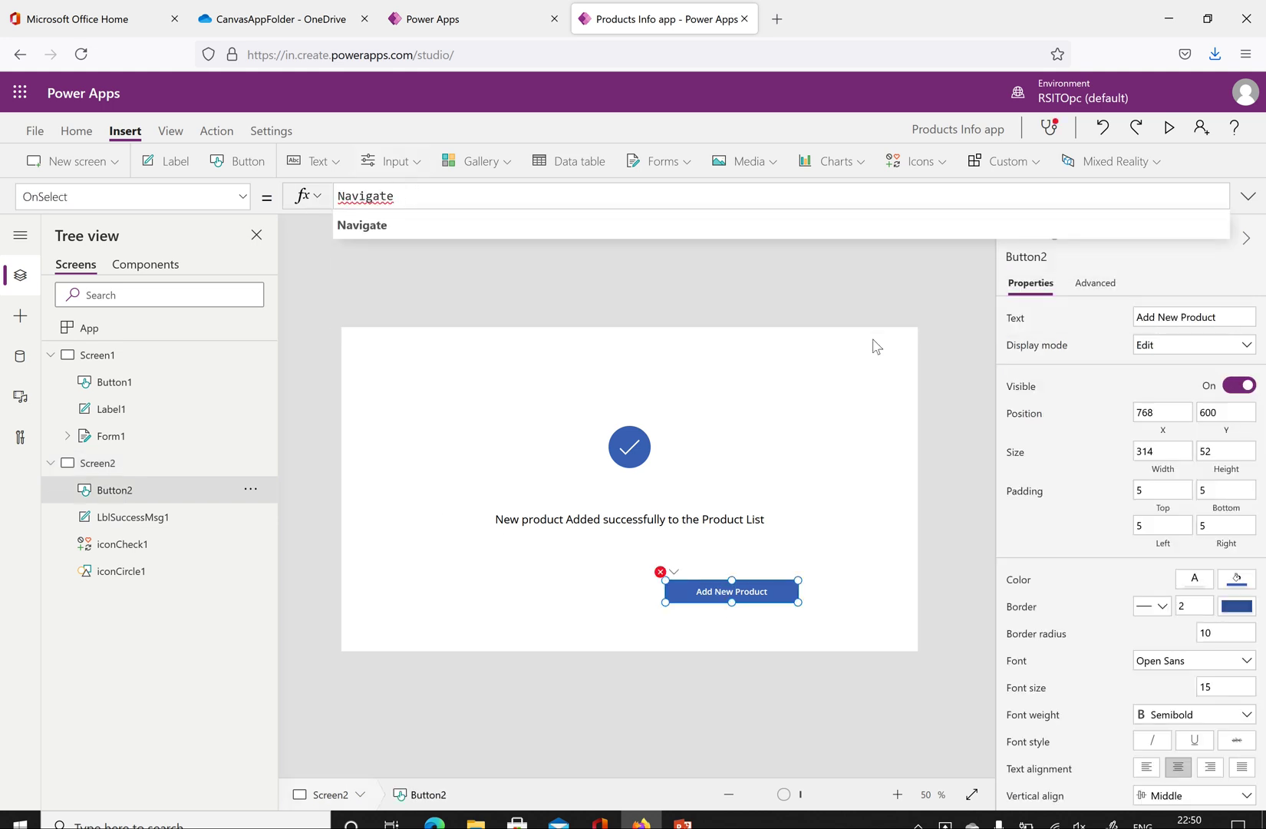
pyautogui.write('(')
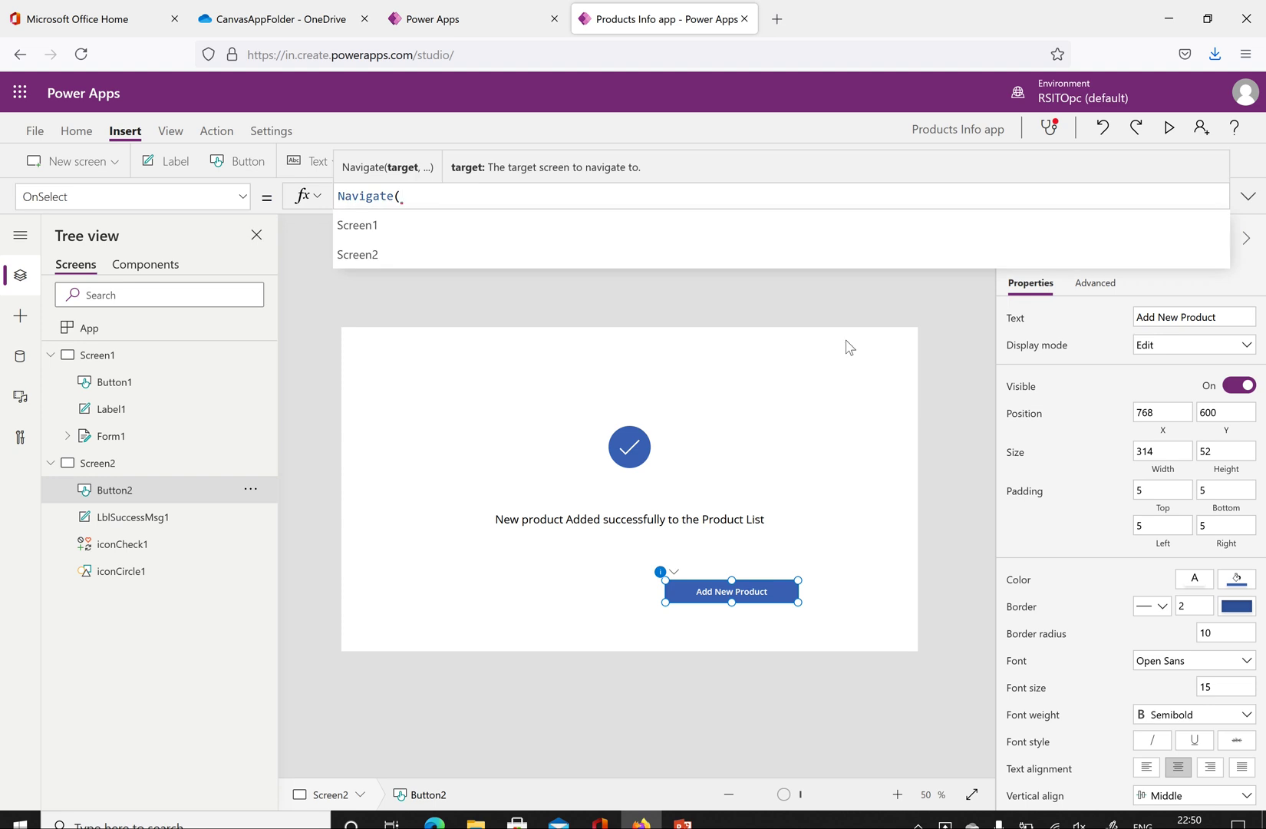
pyautogui.click(415, 225)
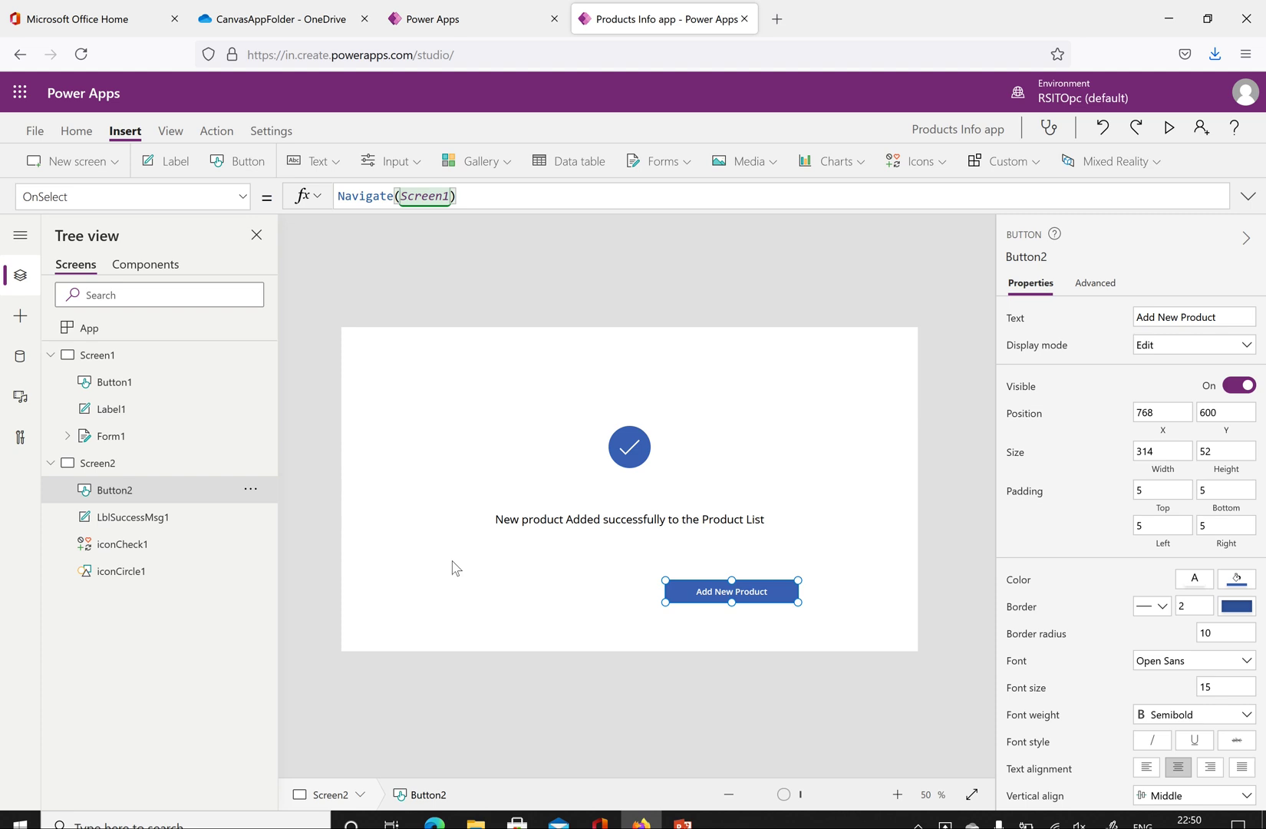
pyautogui.click(399, 553)
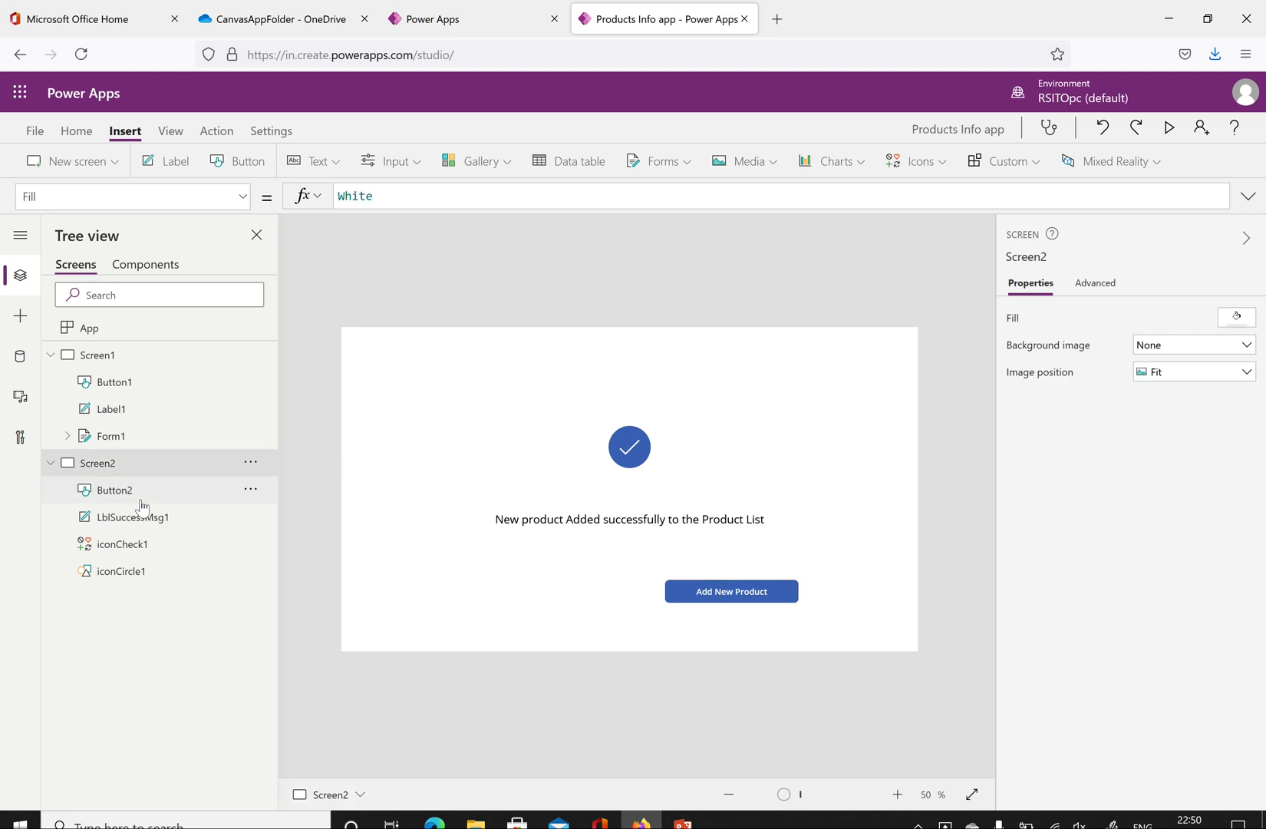
# - Append Navigate(Screen2) after SubmitForm(Form1) in the Save button's OnSelect formula on Screen1 and briefly preview the form screen
pyautogui.click(115, 357)
pyautogui.click(541, 538)
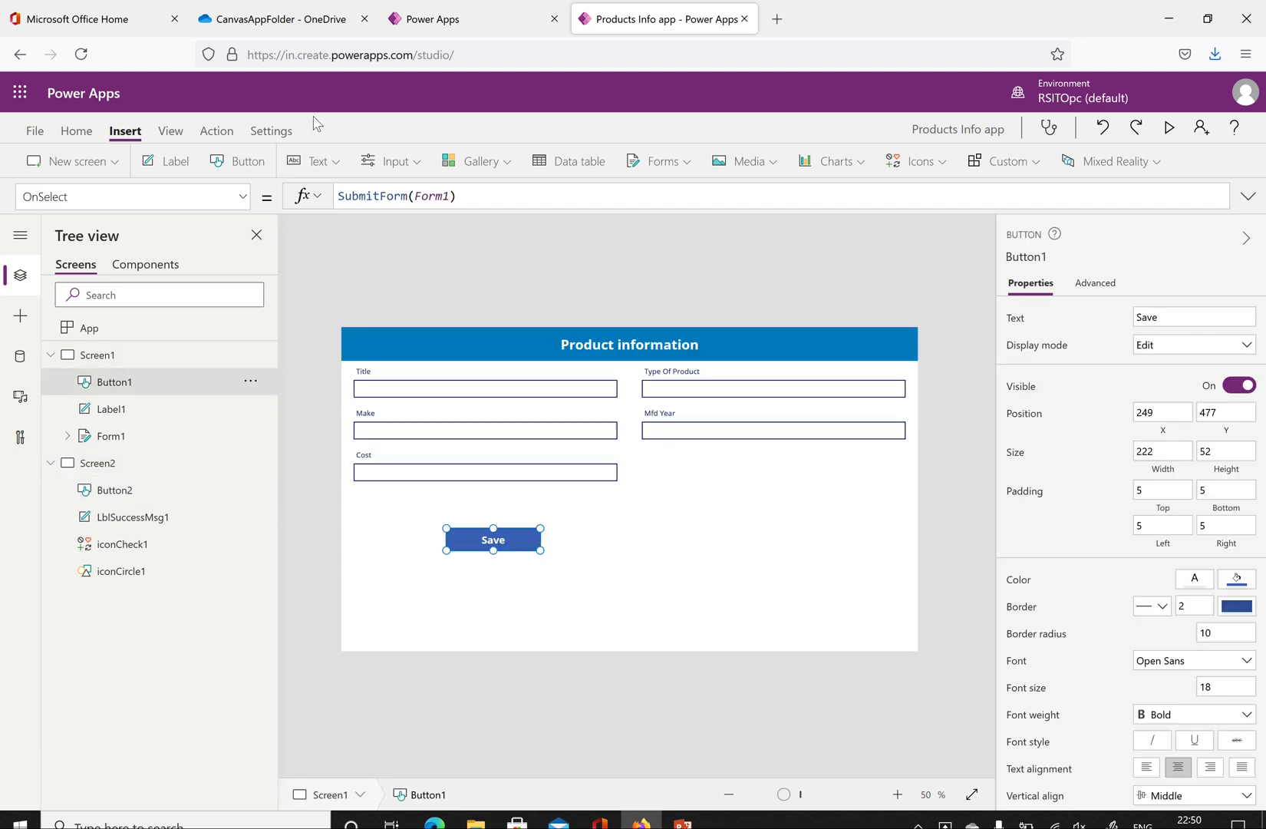
pyautogui.click(492, 198)
pyautogui.write(';')
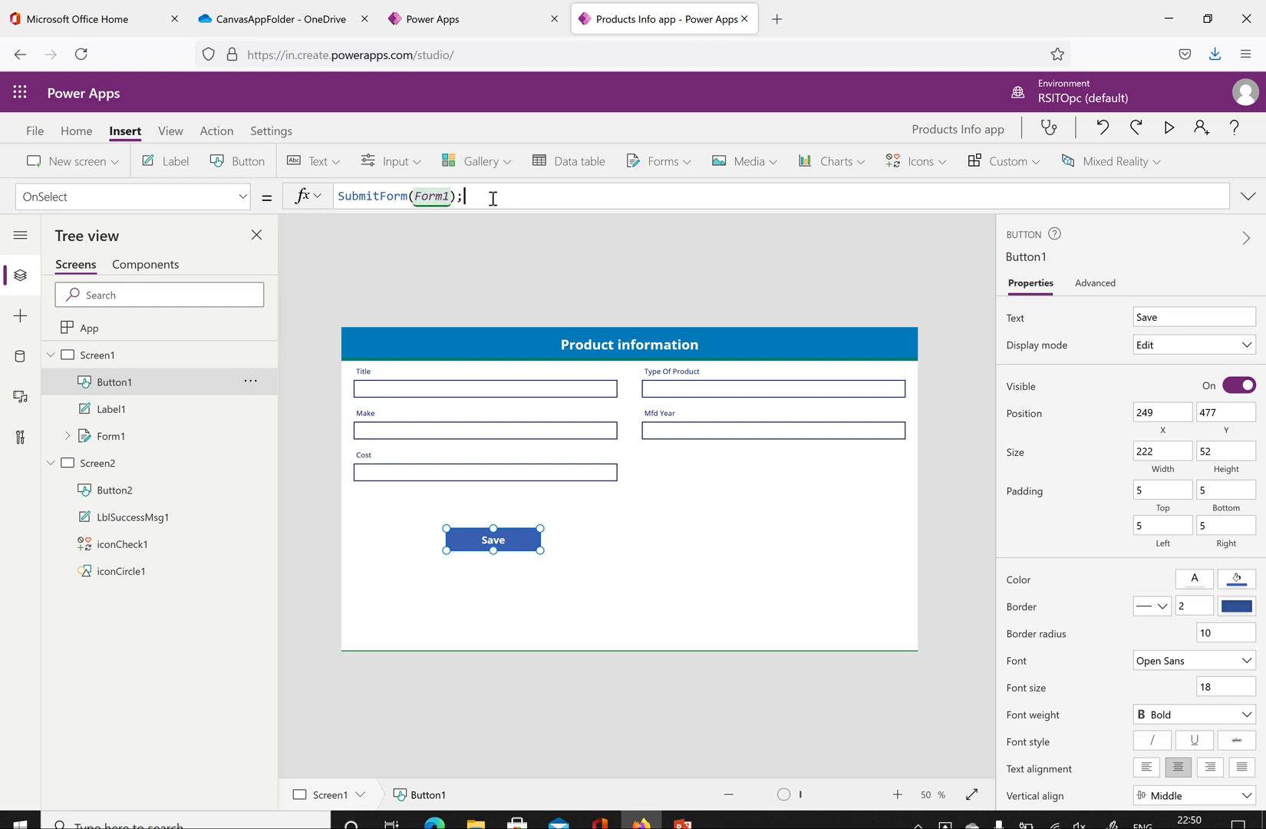
pyautogui.write('Navigate(Scre')
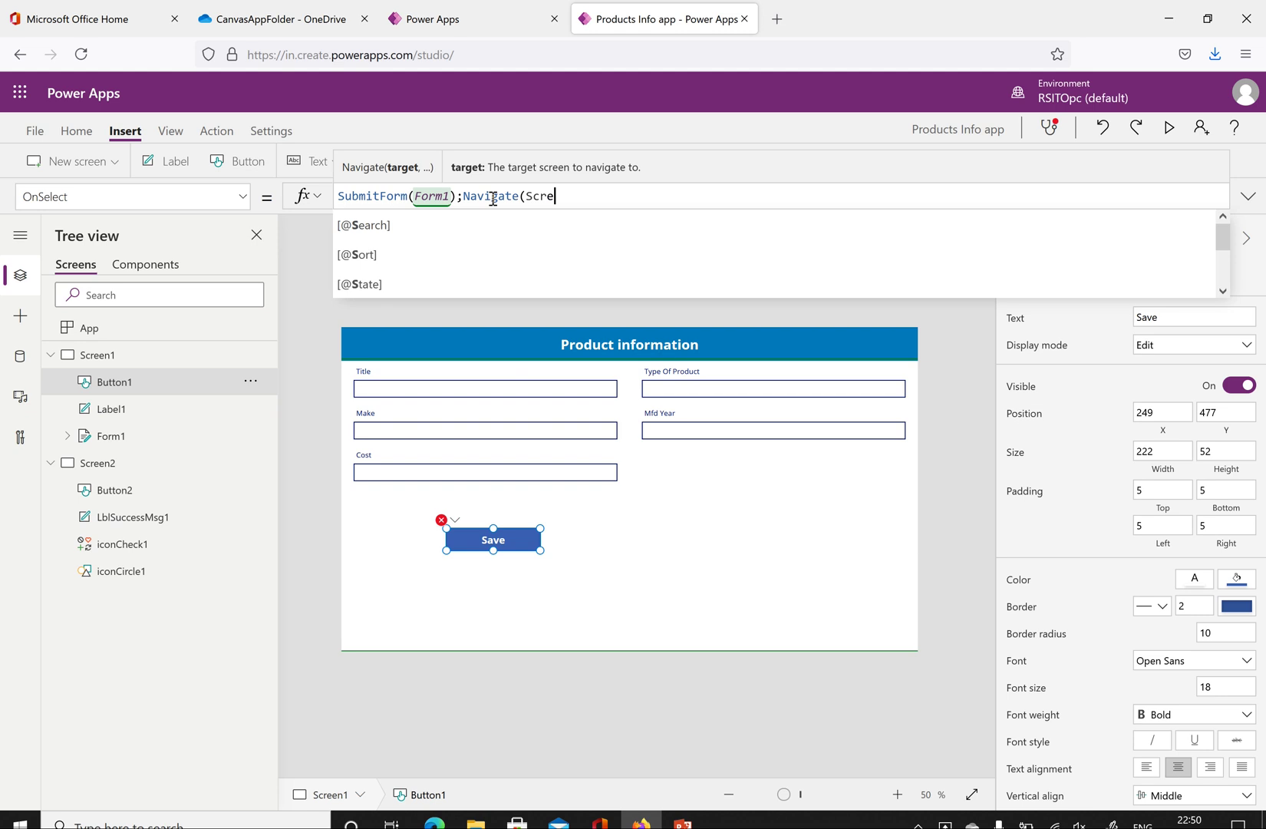
pyautogui.click(392, 255)
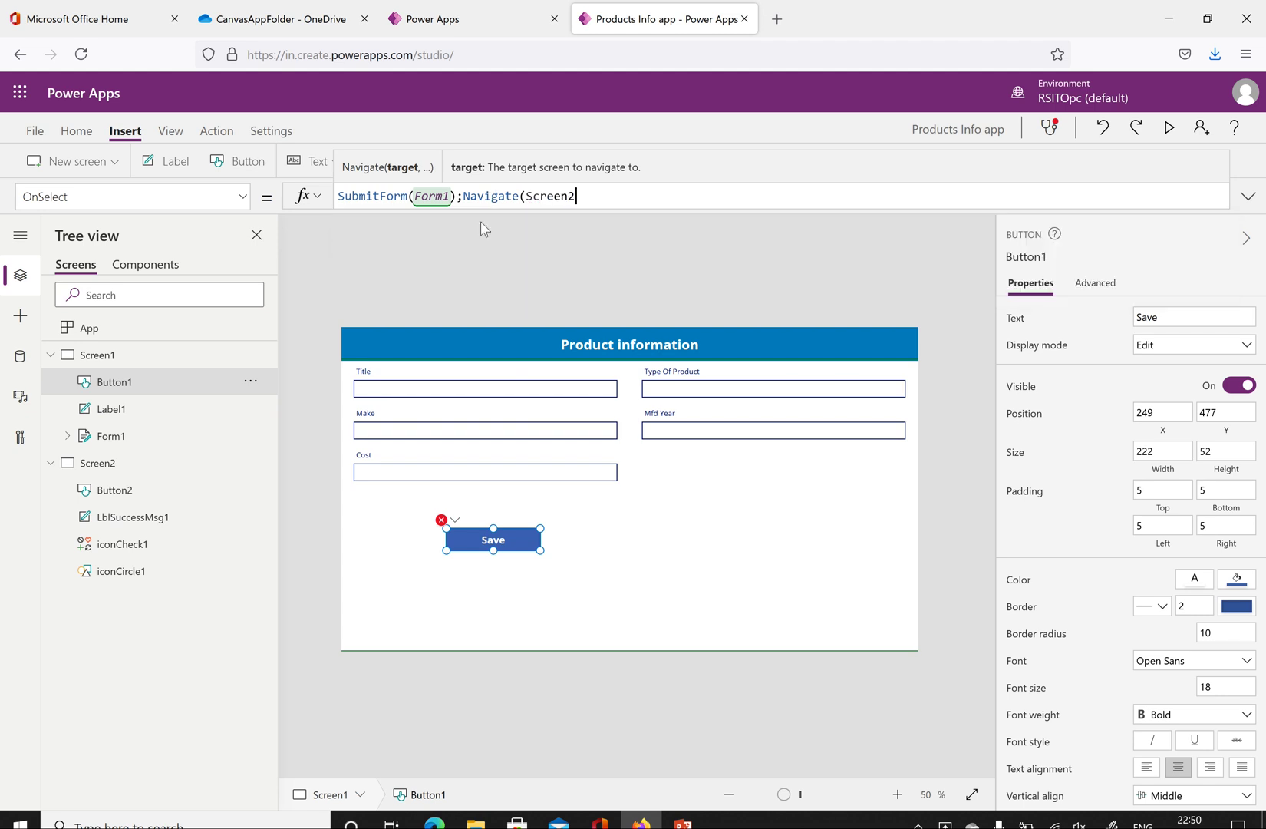
pyautogui.write(')')
pyautogui.click(744, 422)
pyautogui.click(1160, 128)
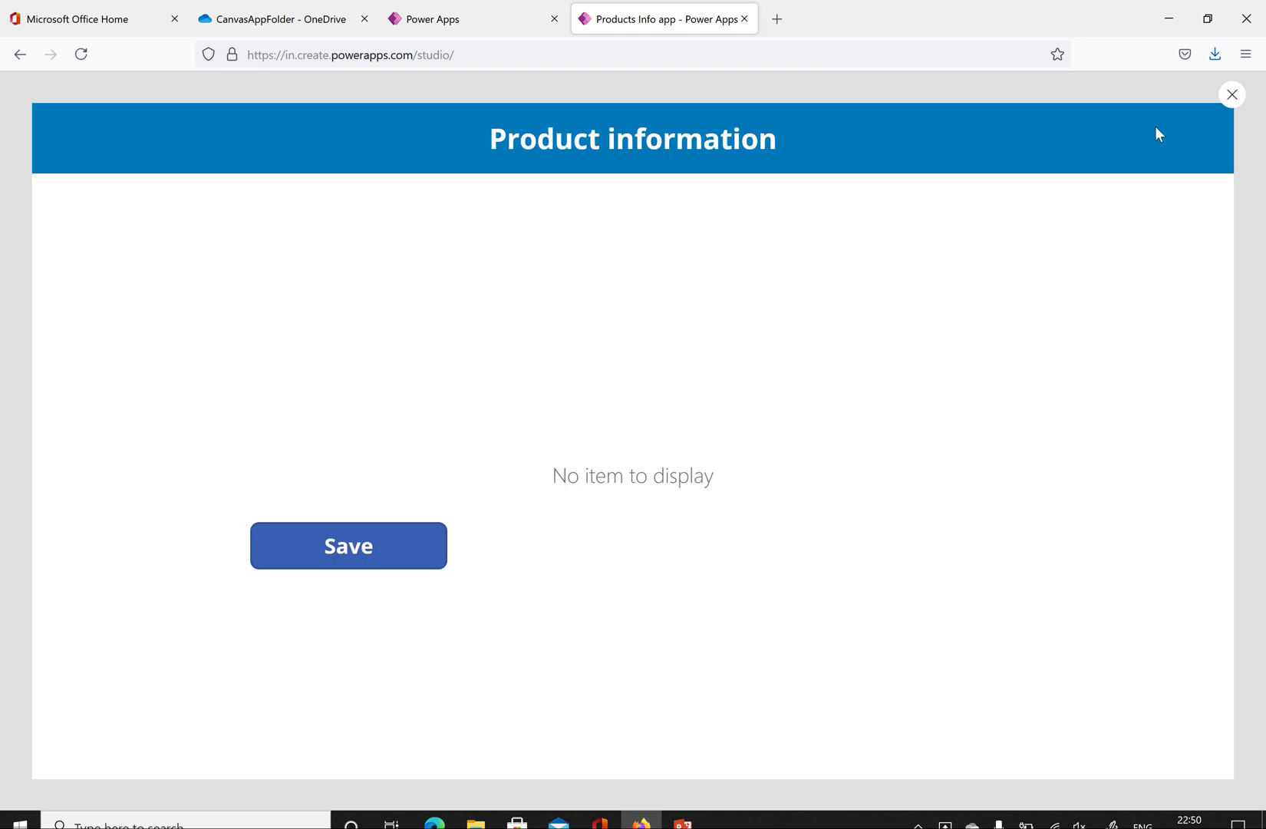
pyautogui.click(1232, 96)
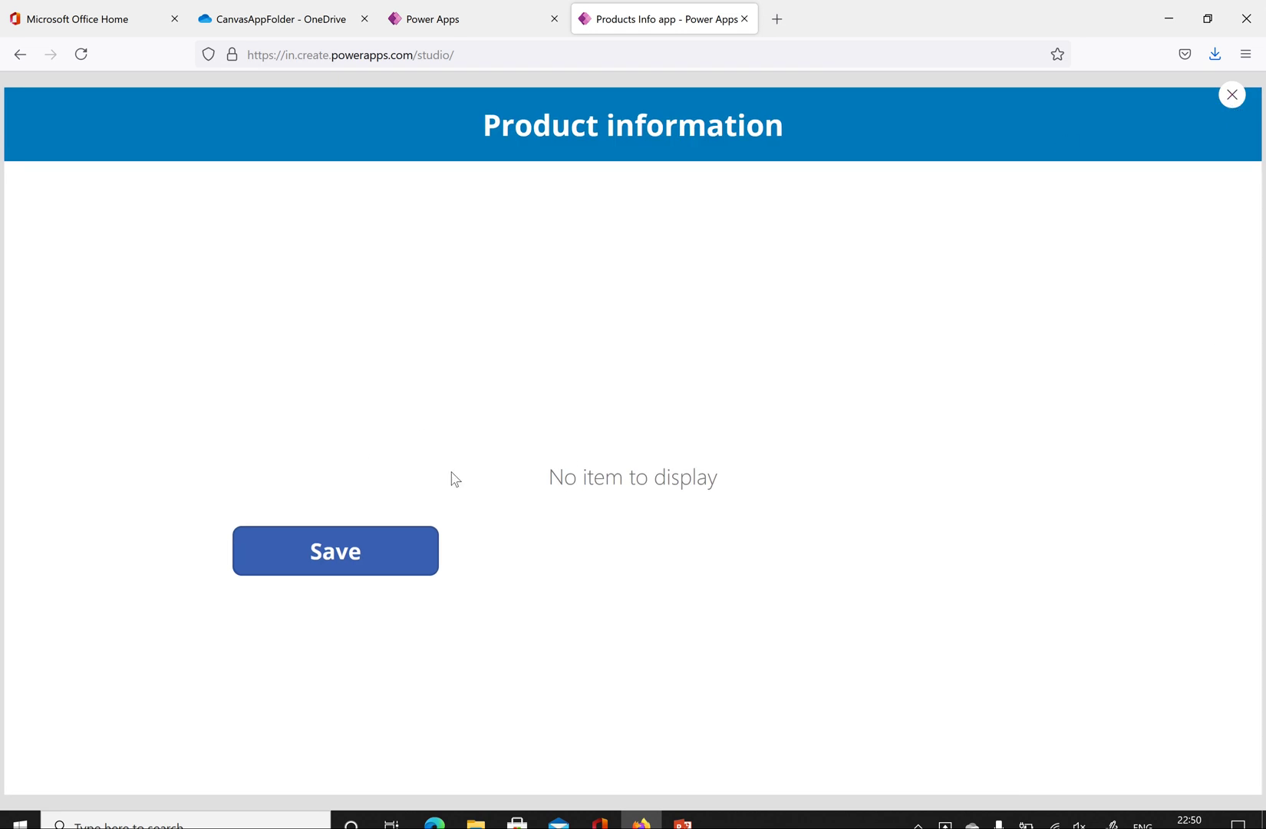
# - Insert ResetForm(Form1) between SubmitForm(Form1) and Navigate(Screen2) in the Save button's OnSelect formula
pyautogui.click(493, 529)
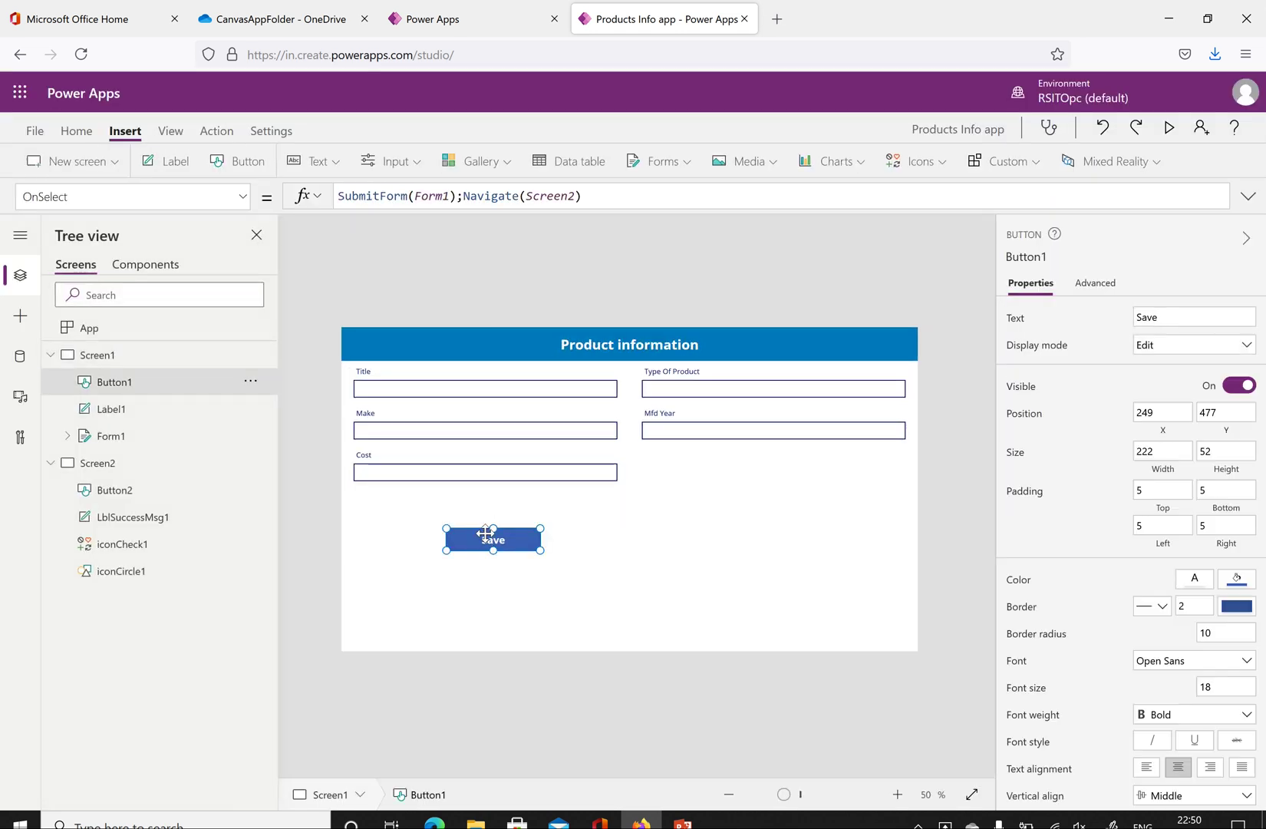
pyautogui.click(606, 196)
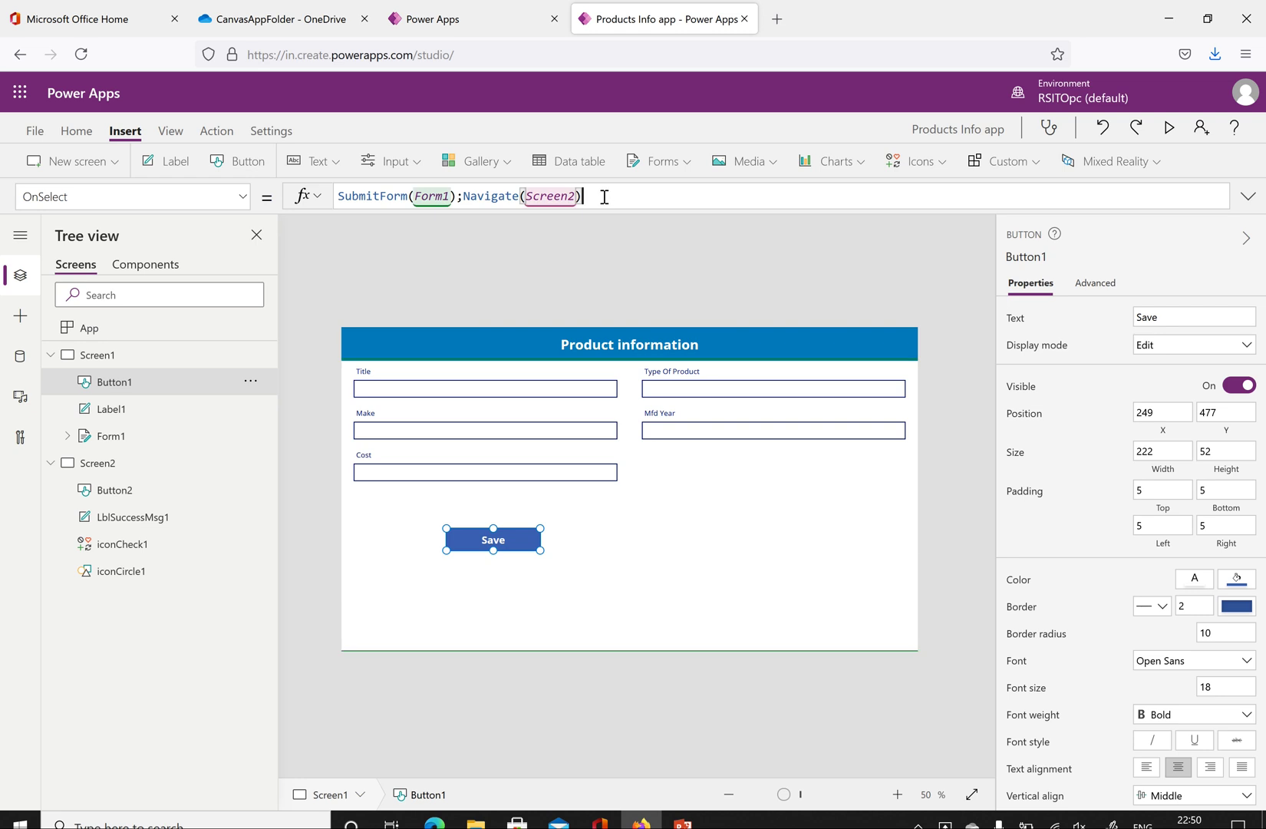
pyautogui.click(469, 198)
pyautogui.press('End')
pyautogui.click(631, 199)
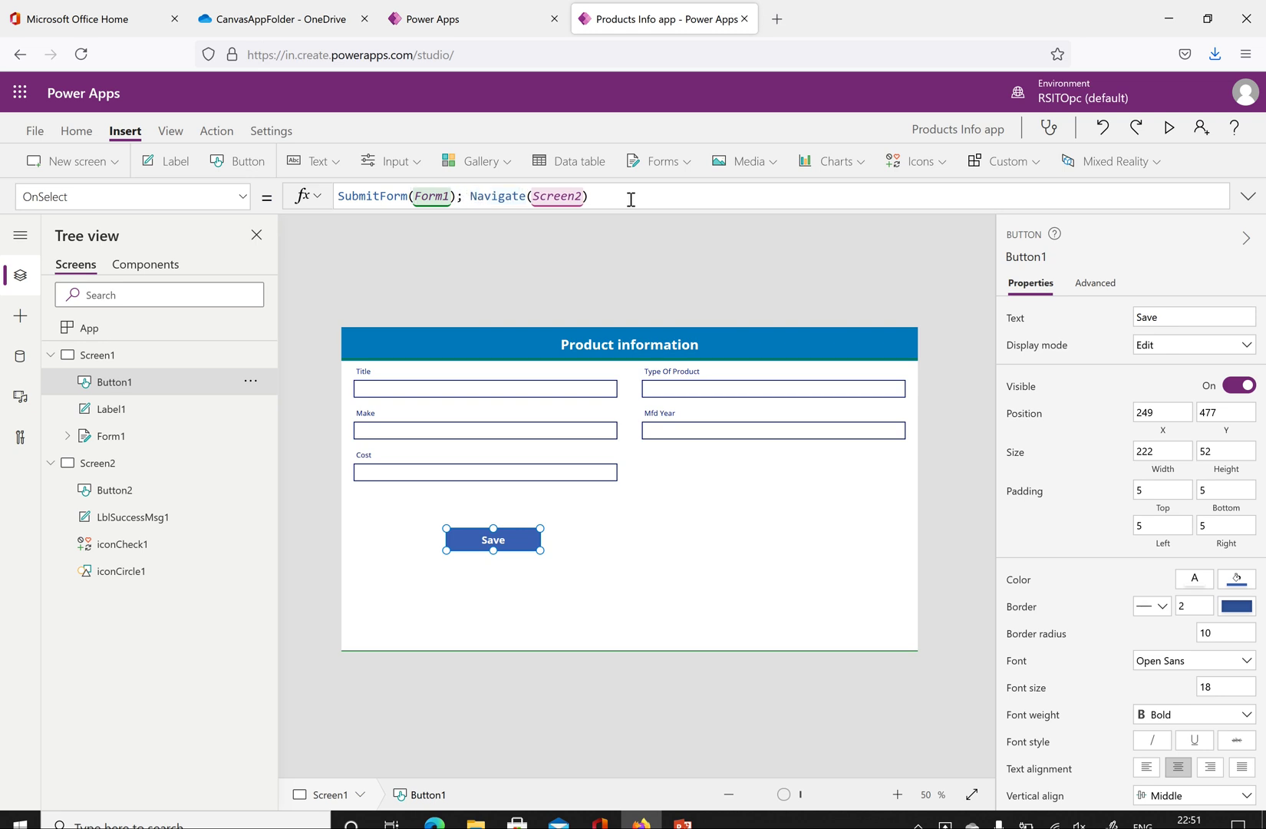
pyautogui.write('reset')
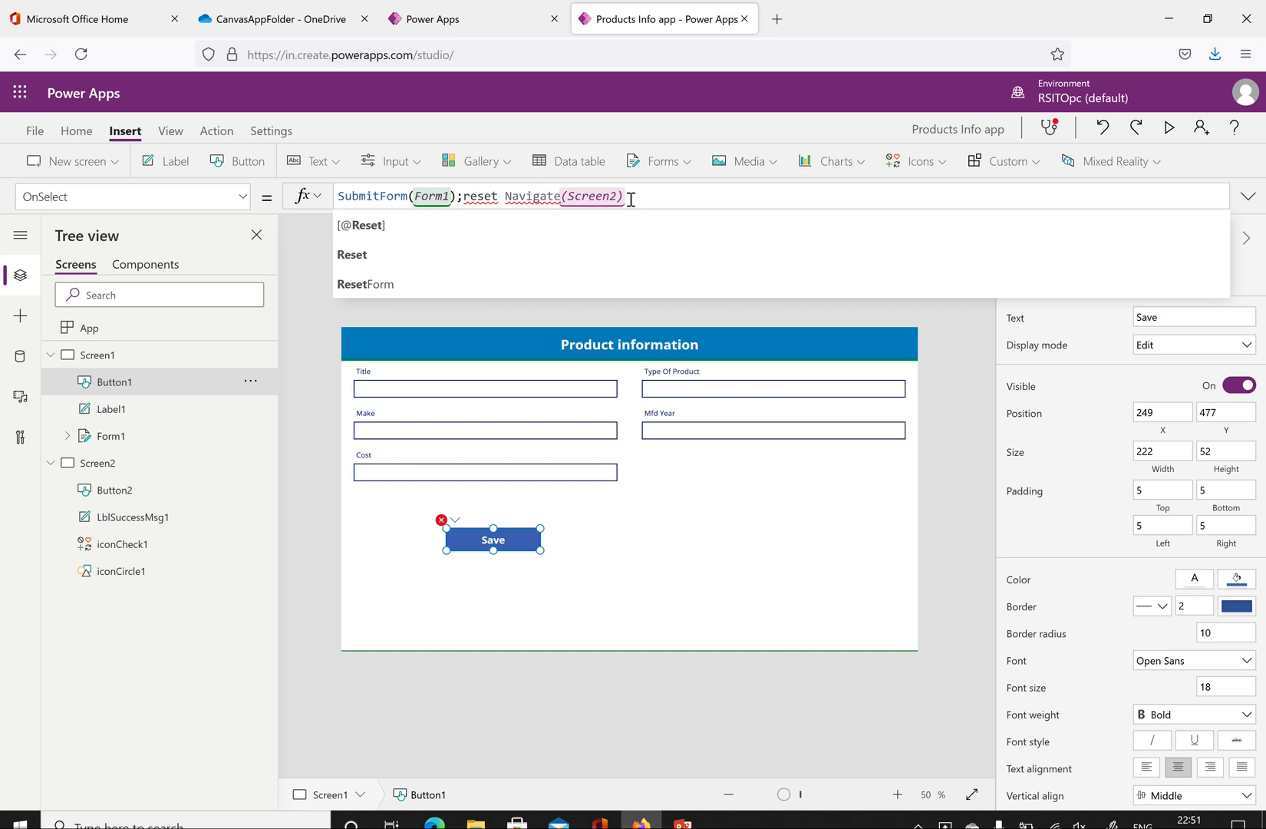
pyautogui.click(393, 285)
pyautogui.write('Form(F')
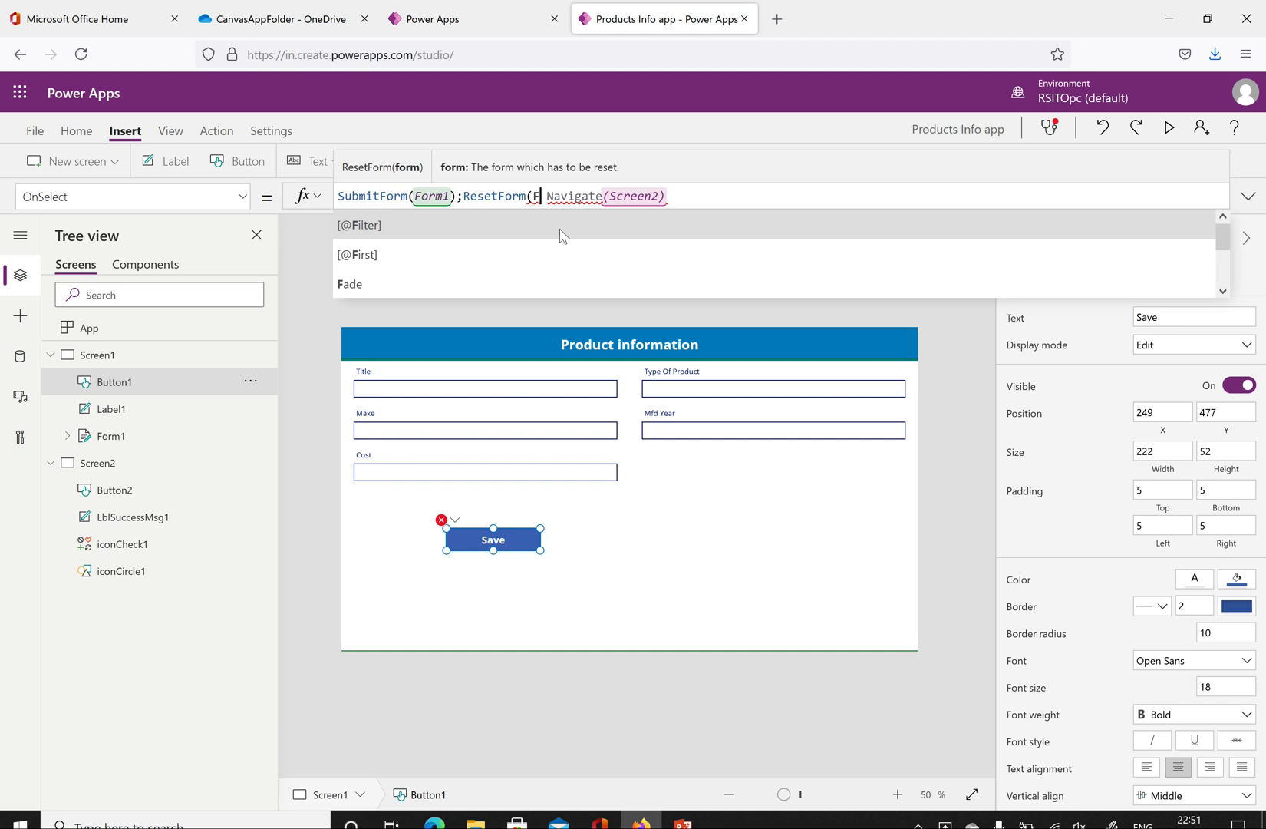
pyautogui.write('orm')
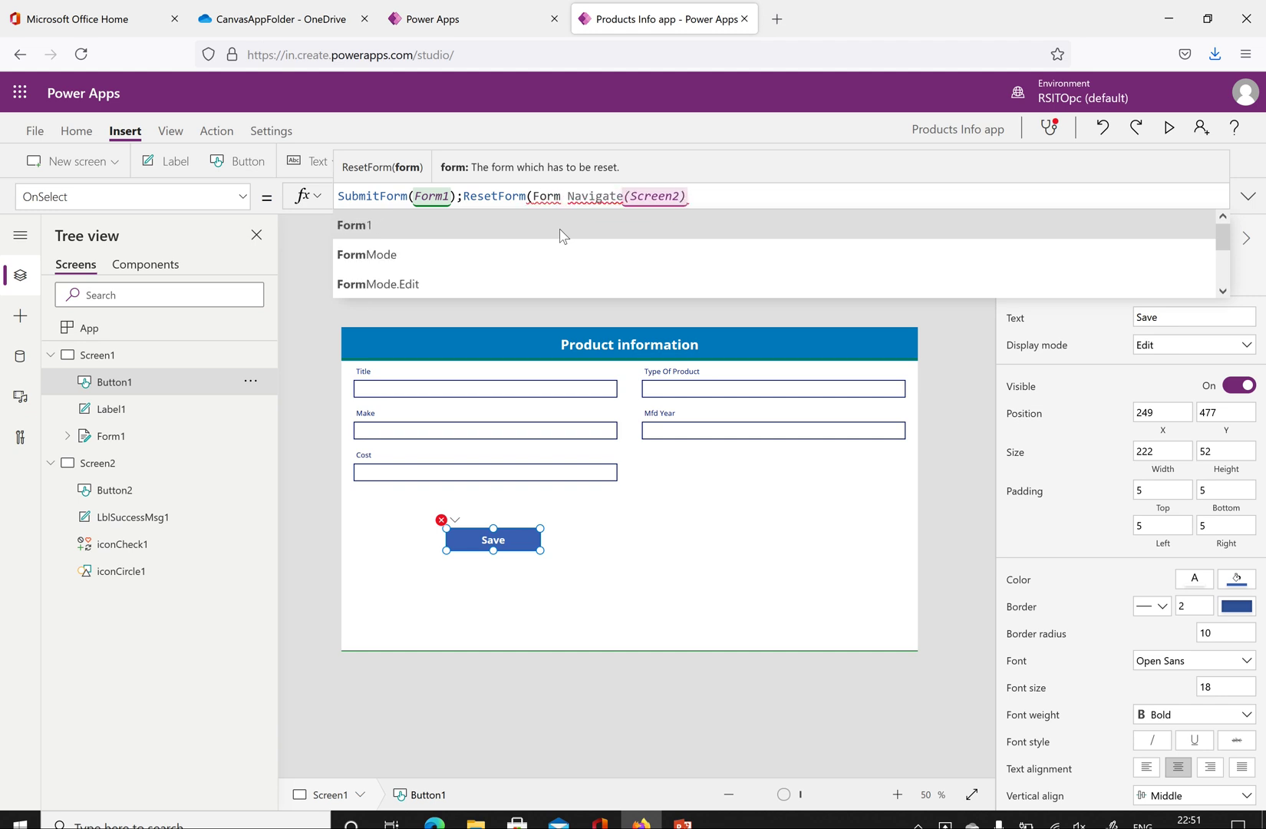
pyautogui.write('1);')
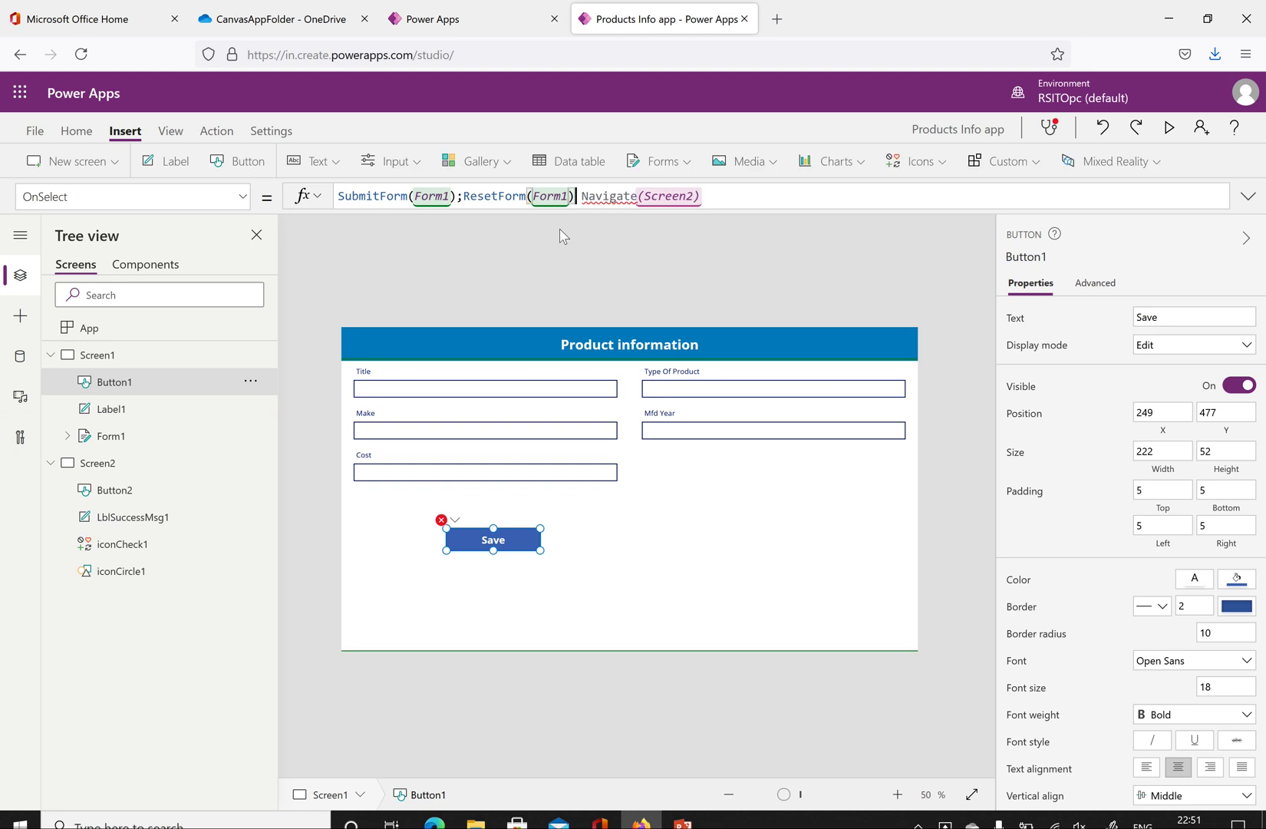
pyautogui.click(737, 196)
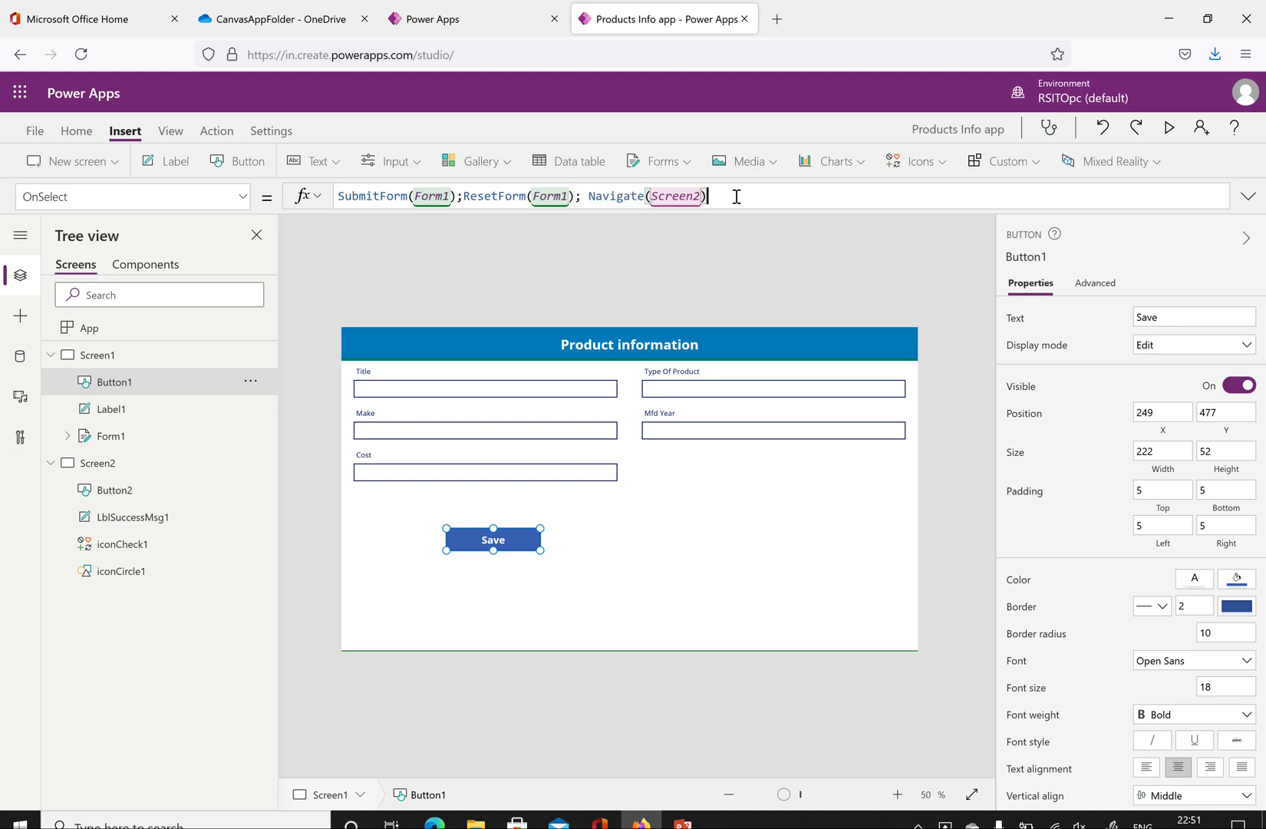
# - Preview the app from Screen2, test the Add New Product and Save buttons with no data entered, and dismiss the error banner
pyautogui.click(112, 466)
pyautogui.click(736, 596)
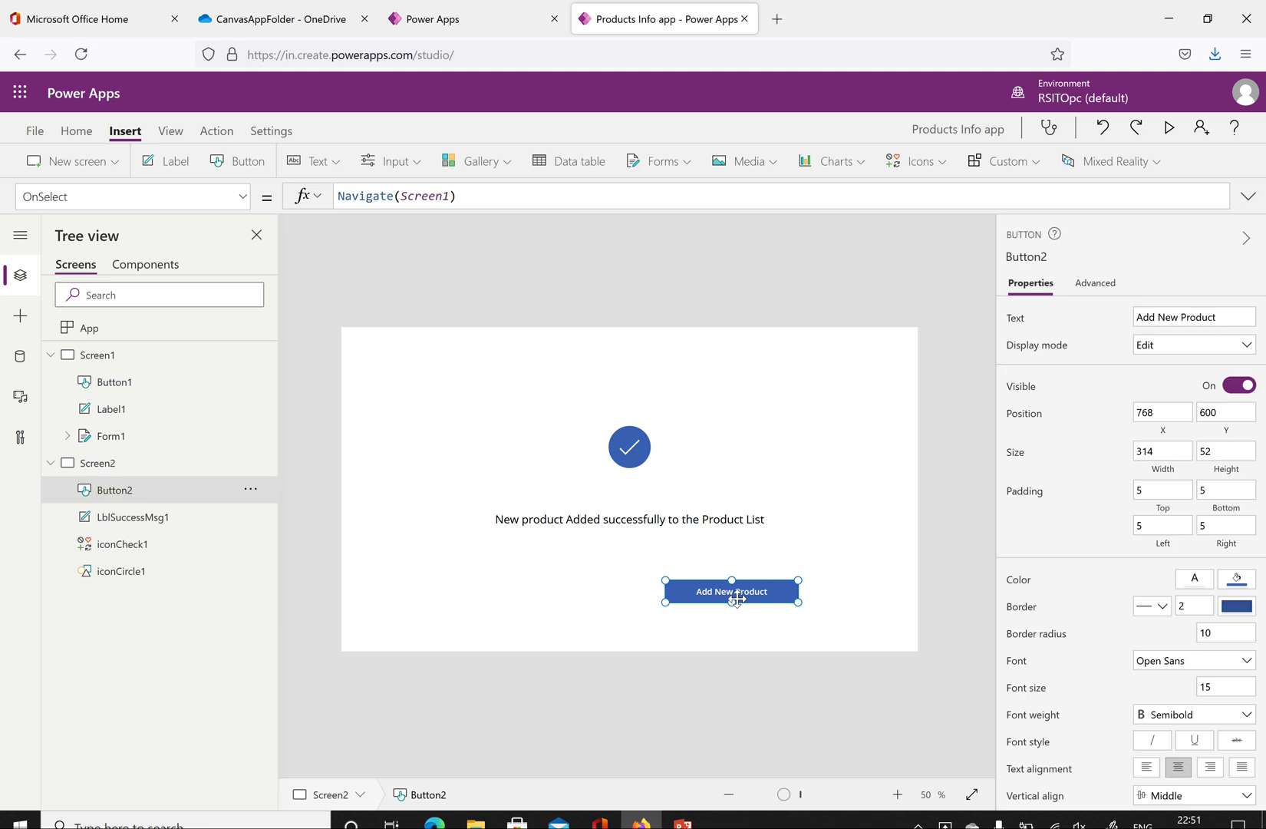
pyautogui.click(1168, 131)
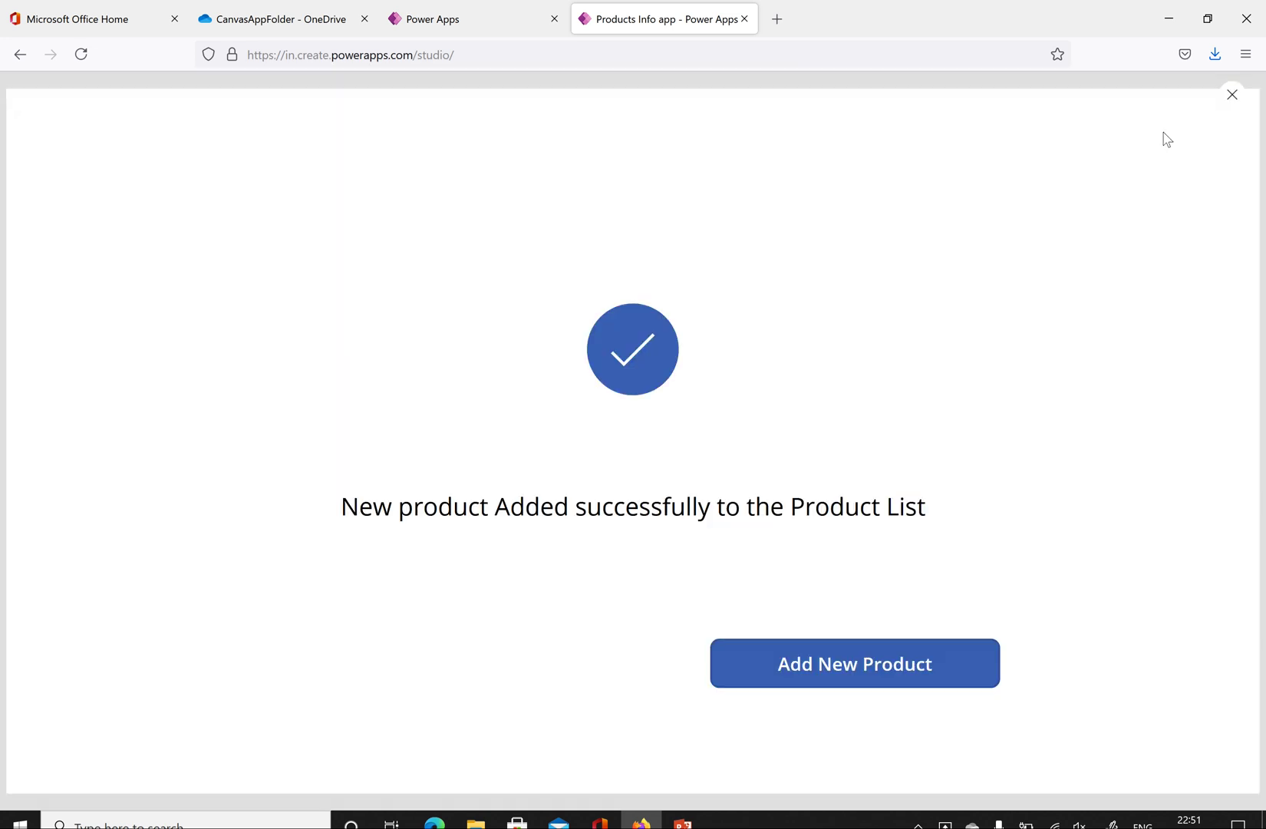
pyautogui.click(848, 682)
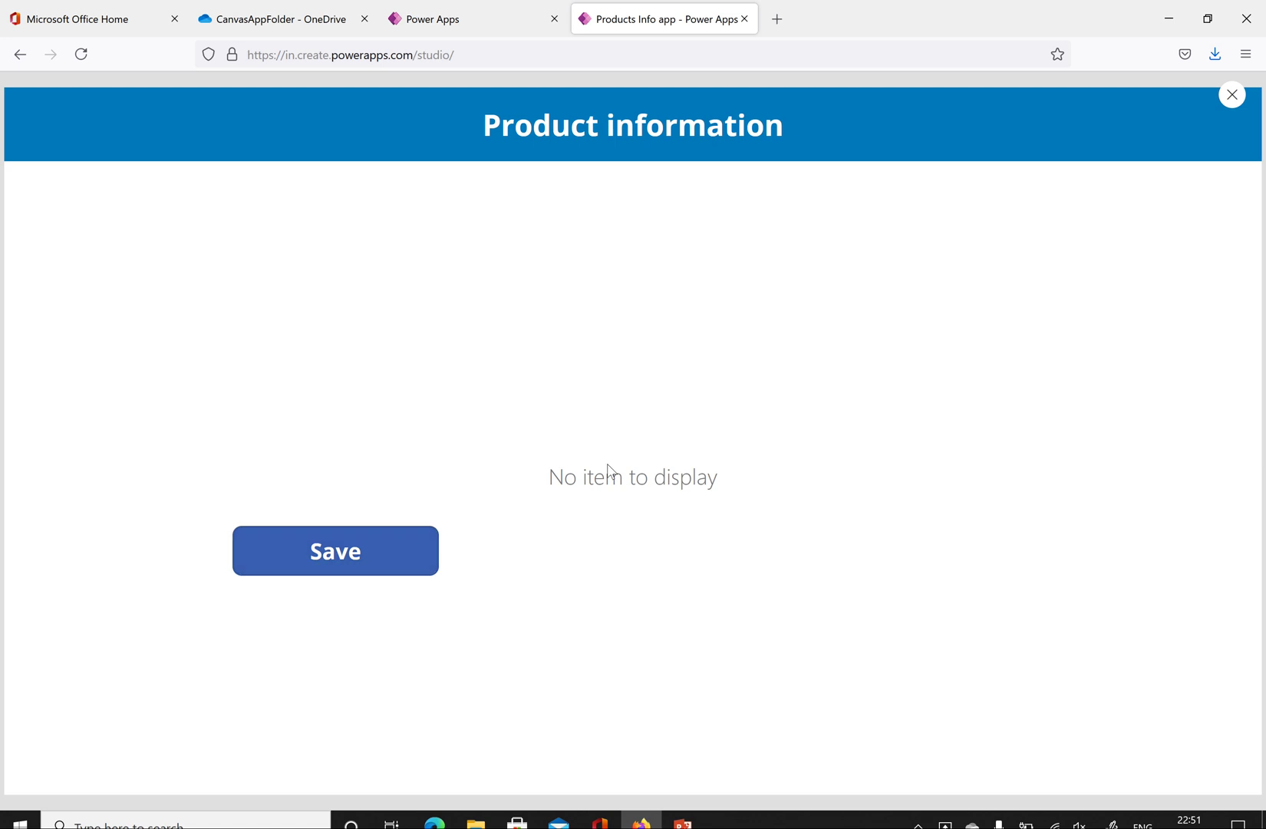
pyautogui.click(377, 551)
pyautogui.click(879, 665)
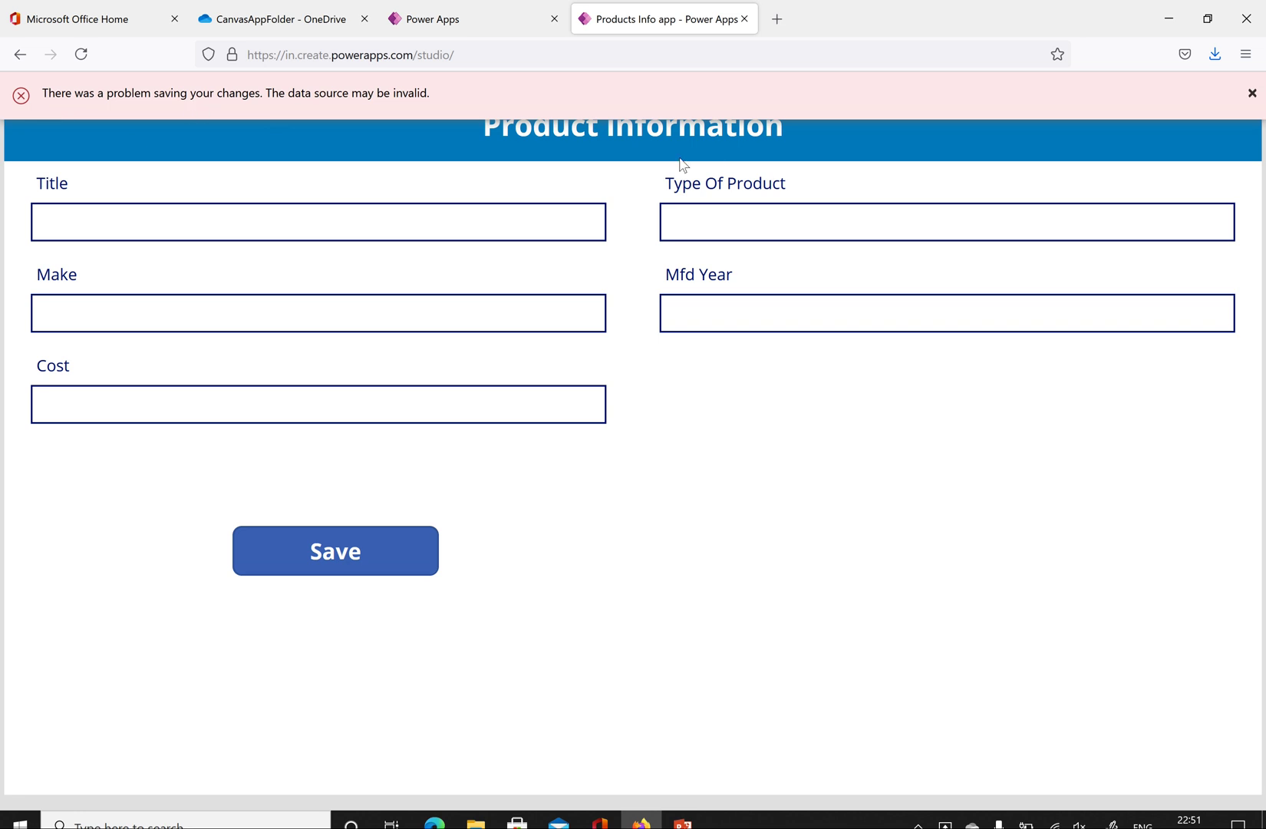
pyautogui.click(1250, 95)
pyautogui.click(1251, 95)
# - Save a product with Title Bravia, Type Of Product TV, Make Sony, Mfd Year 2021 and Cost $6700, and return to the form with Add New Product
pyautogui.click(190, 214)
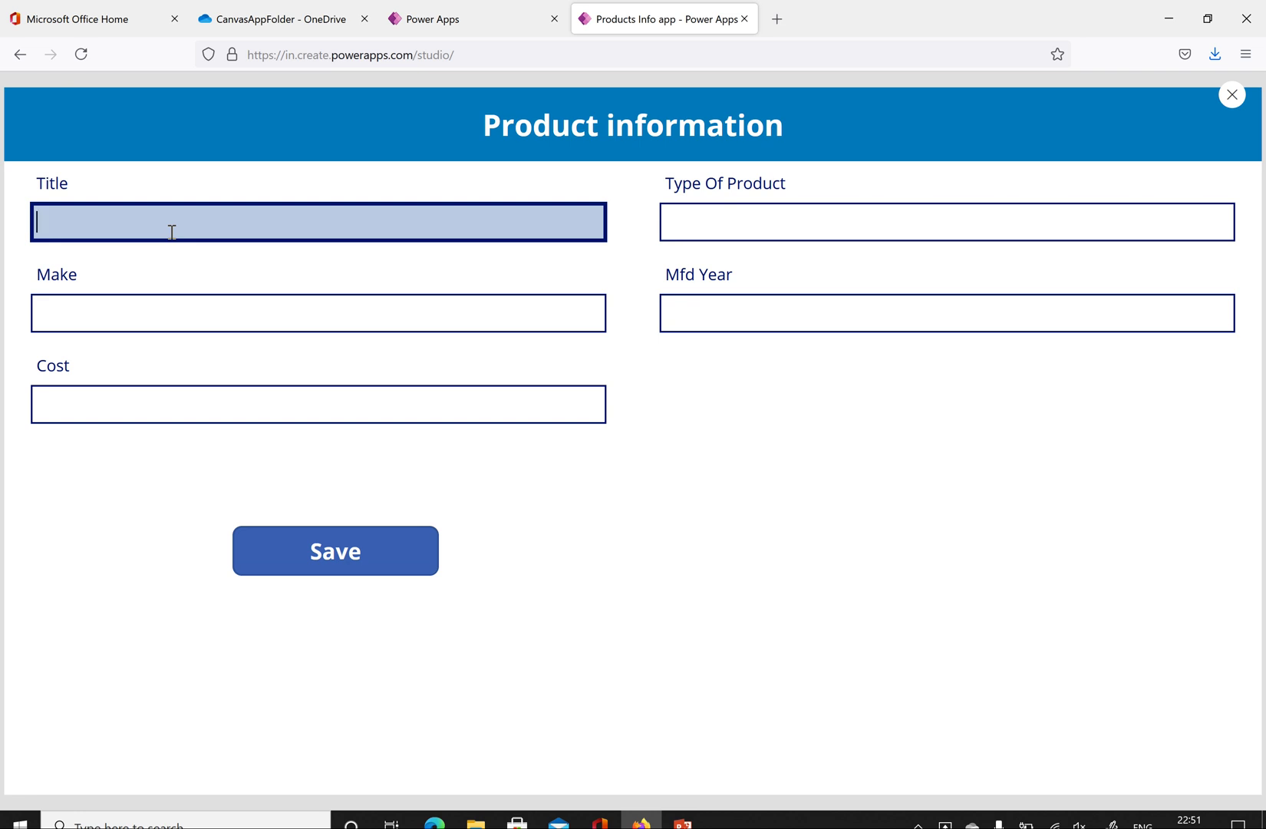
pyautogui.write('ravia')
pyautogui.click(748, 221)
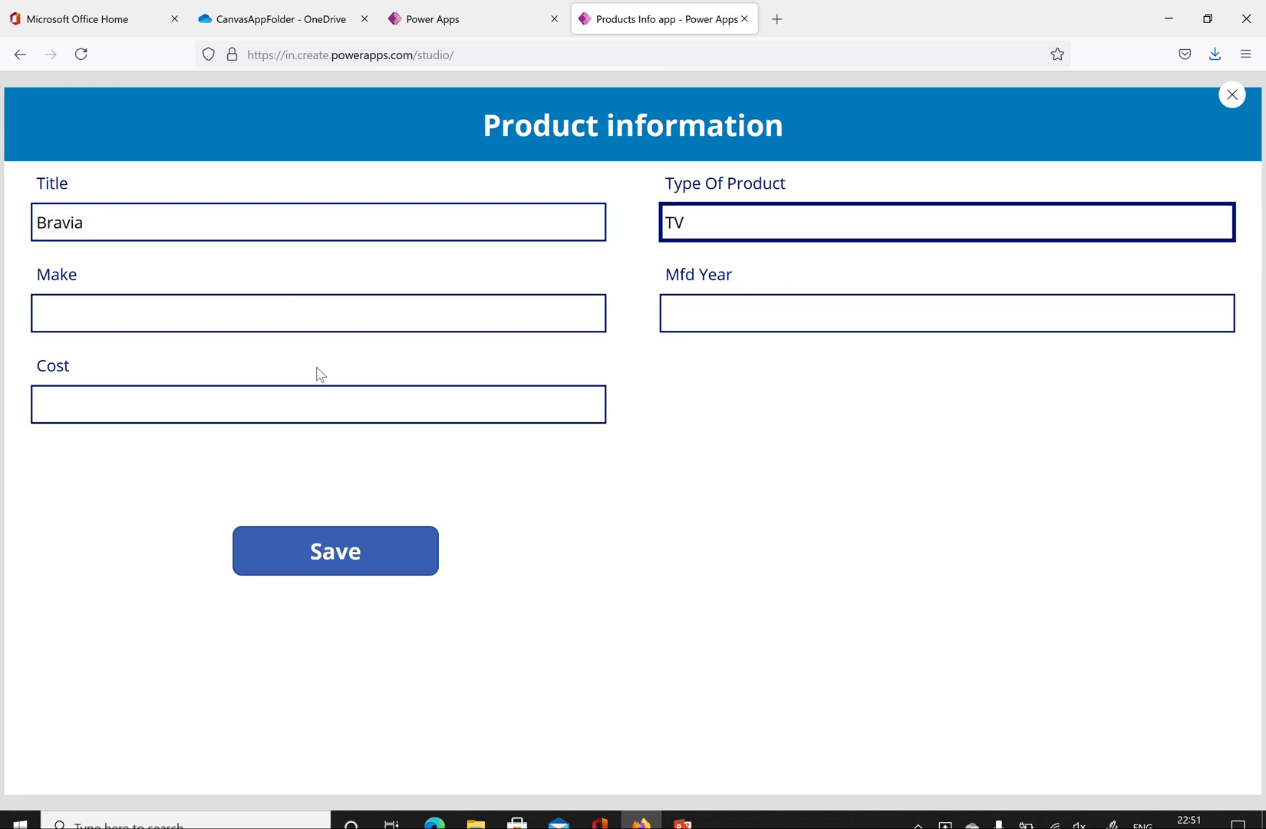
pyautogui.click(306, 329)
pyautogui.write('Sony')
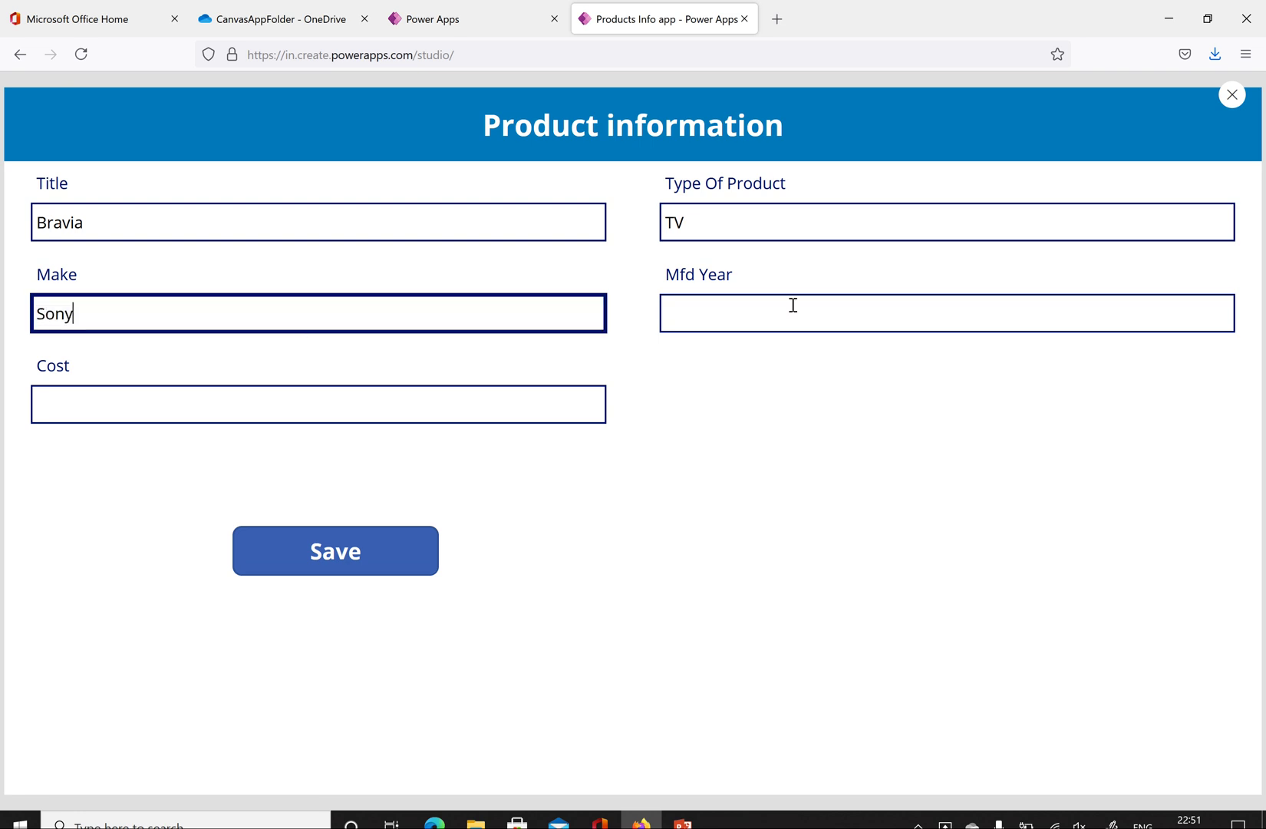
pyautogui.click(764, 316)
pyautogui.write('2021')
pyautogui.click(295, 407)
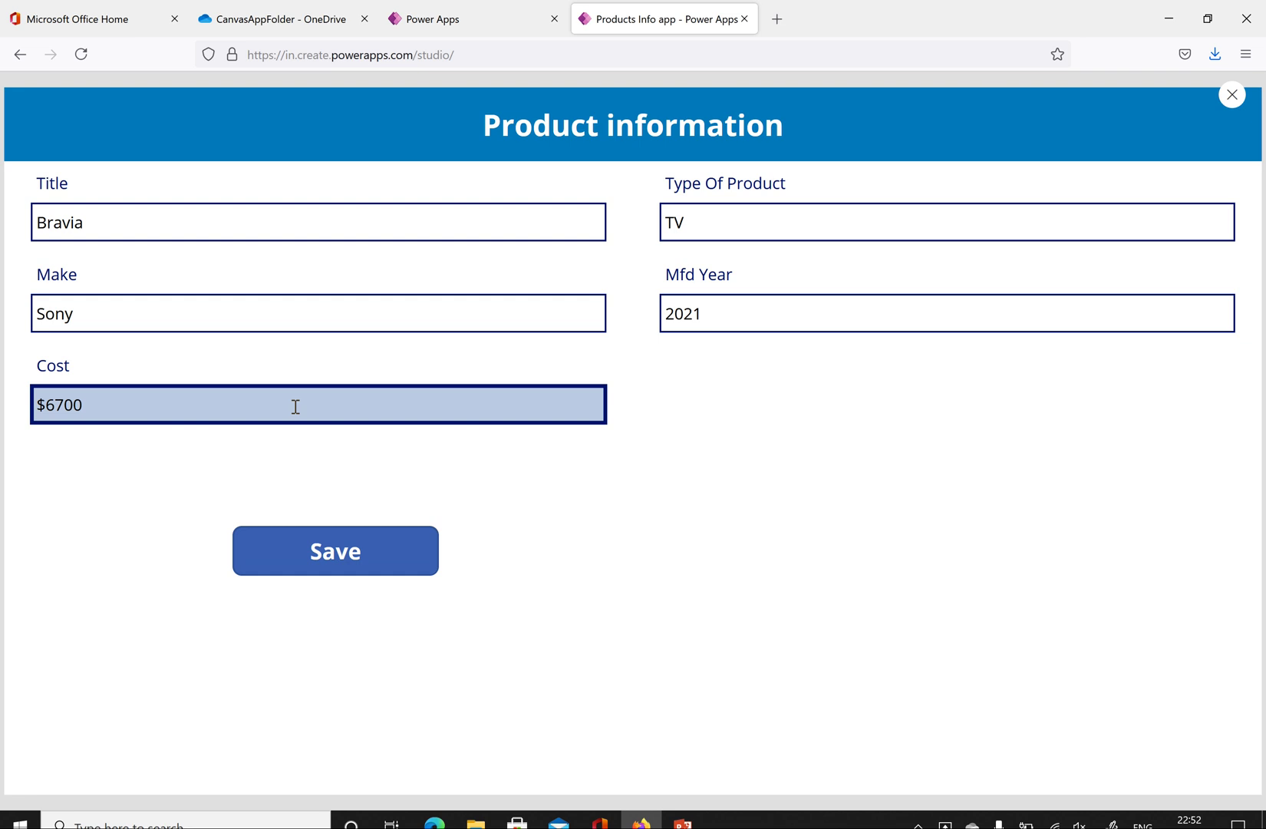
pyautogui.click(366, 558)
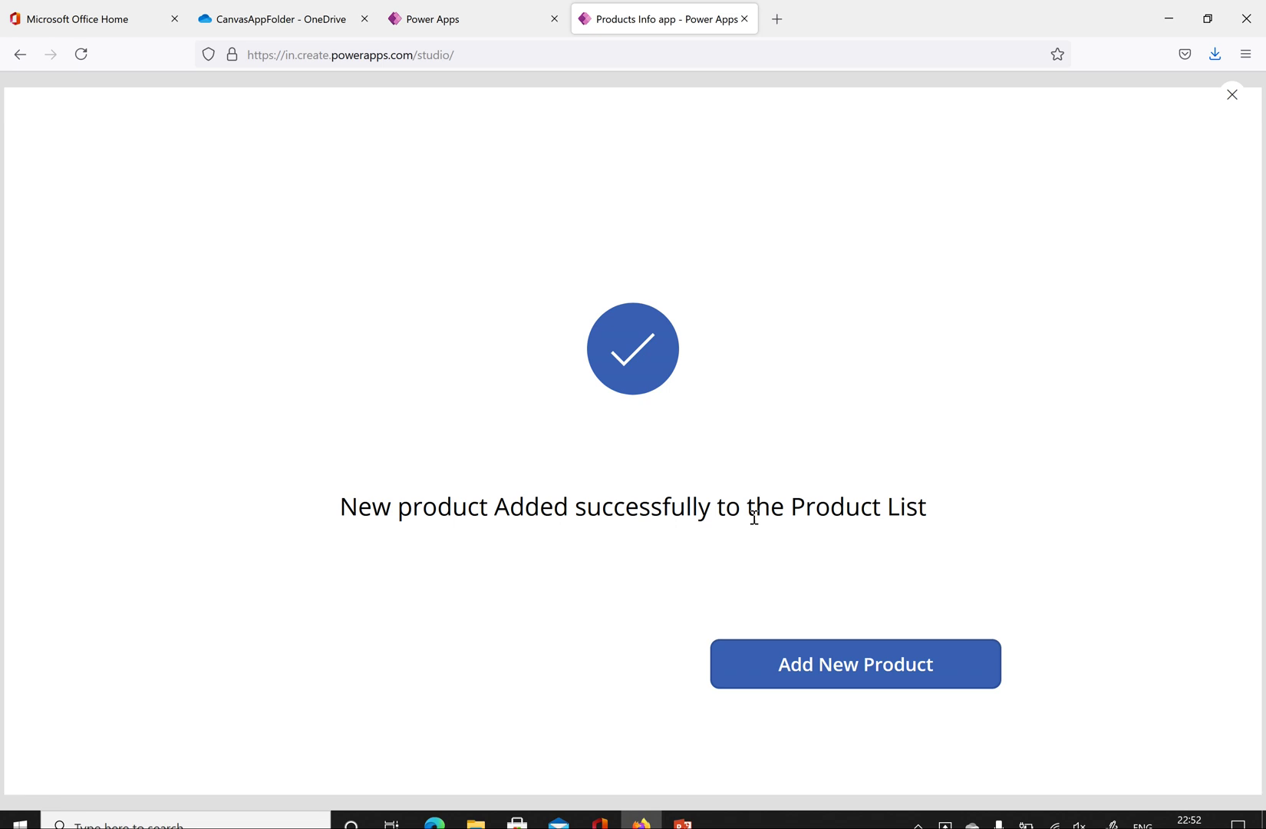
pyautogui.click(873, 661)
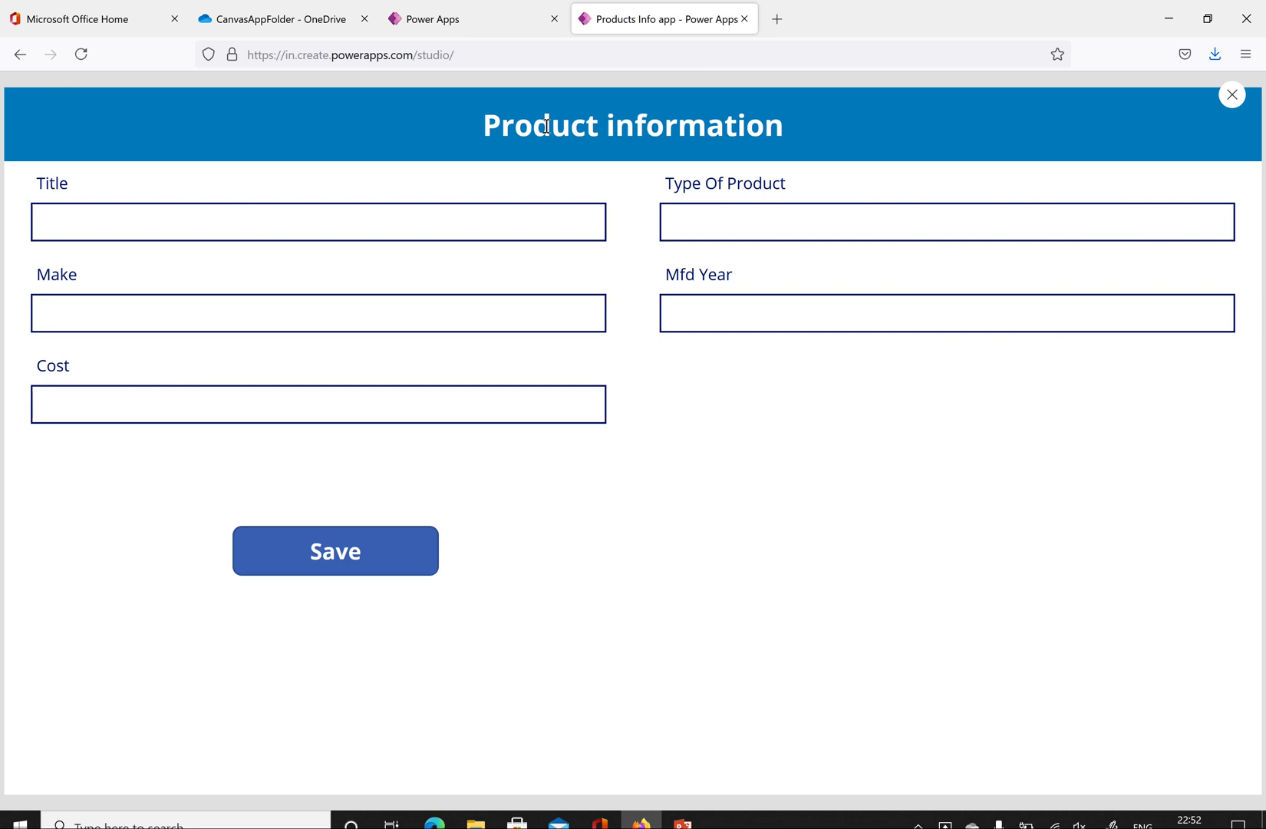
# - Switch to OneDrive, open Products.xlsx from CanvasAppFolder and check the table for the Bravia record
pyautogui.click(299, 19)
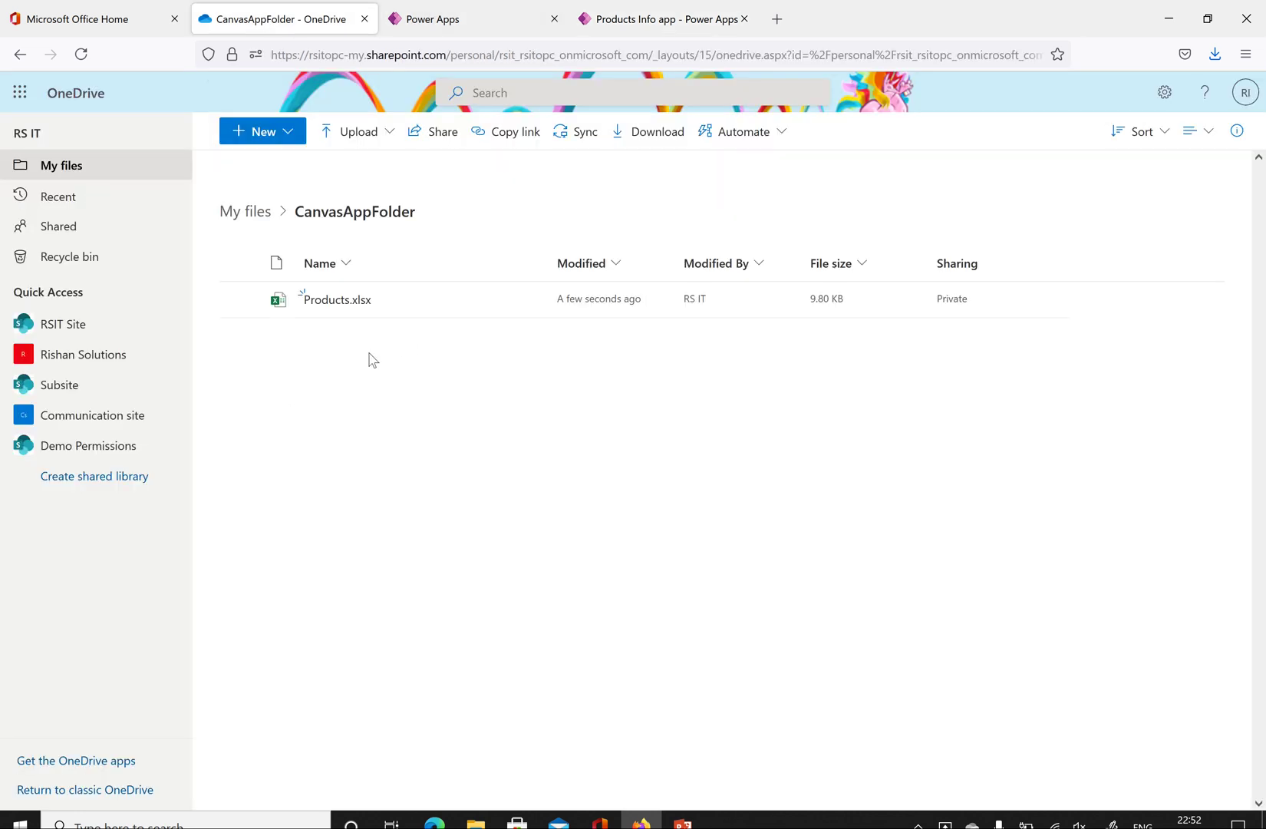
pyautogui.click(339, 301)
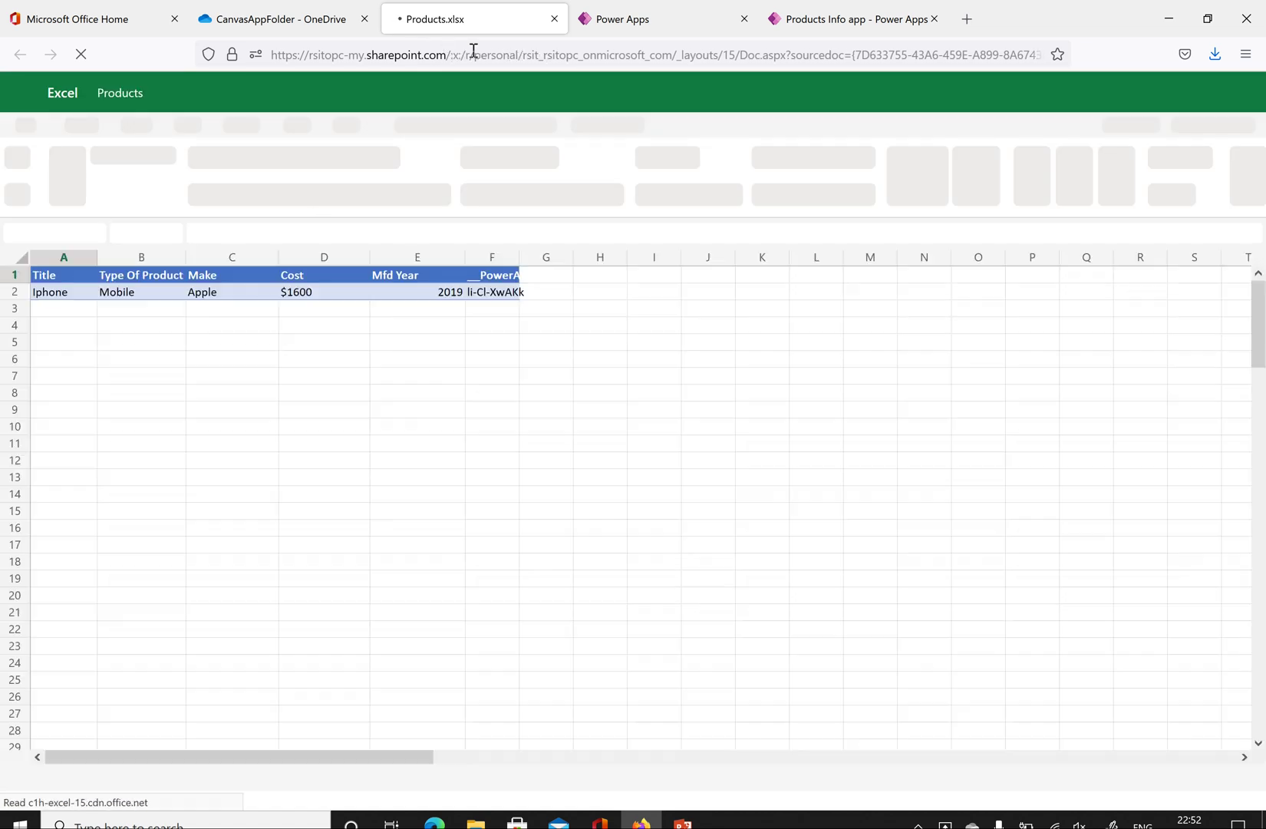
pyautogui.click(404, 412)
pyautogui.click(60, 308)
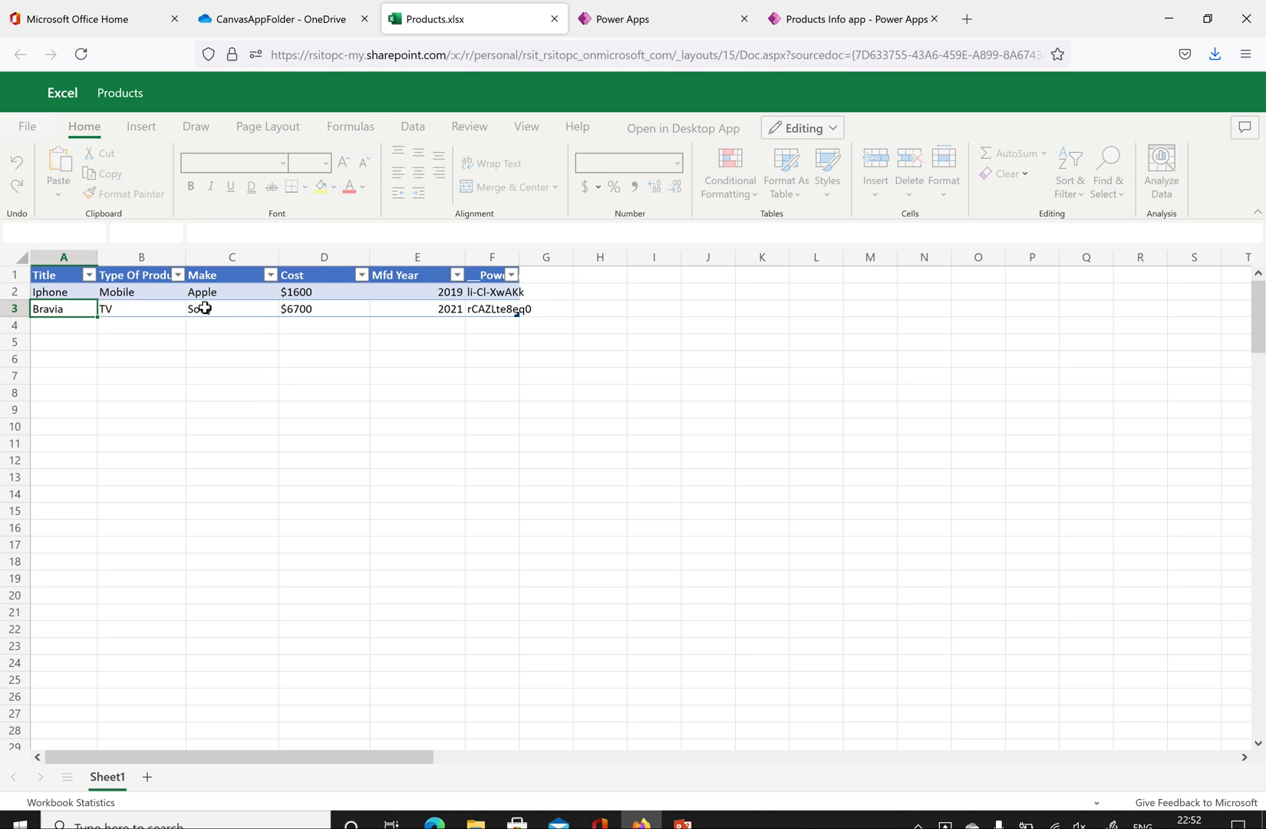
pyautogui.press('Tab')
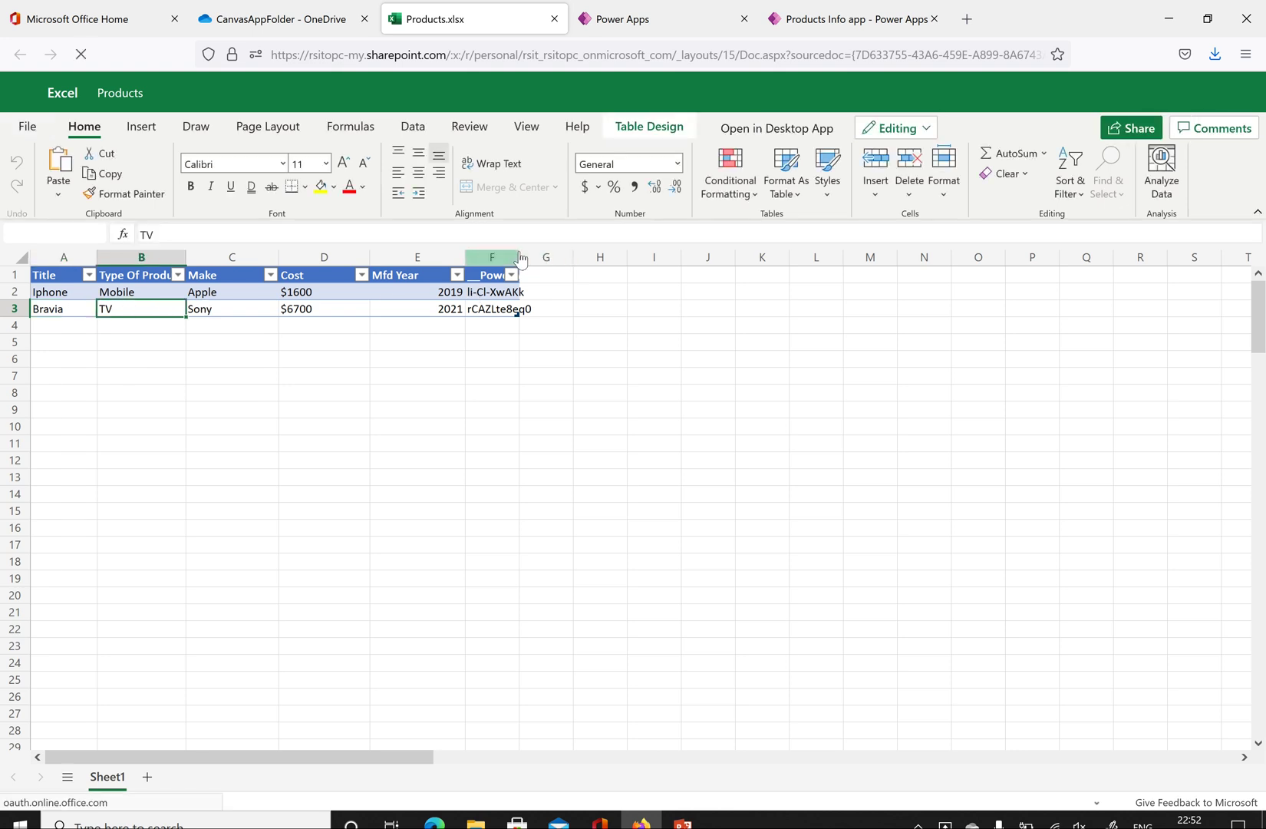
# - Widen the __PowerAppsId__ column to fit its header and check the IDs of both product rows
pyautogui.moveTo(521, 260); pyautogui.dragTo(665, 256)
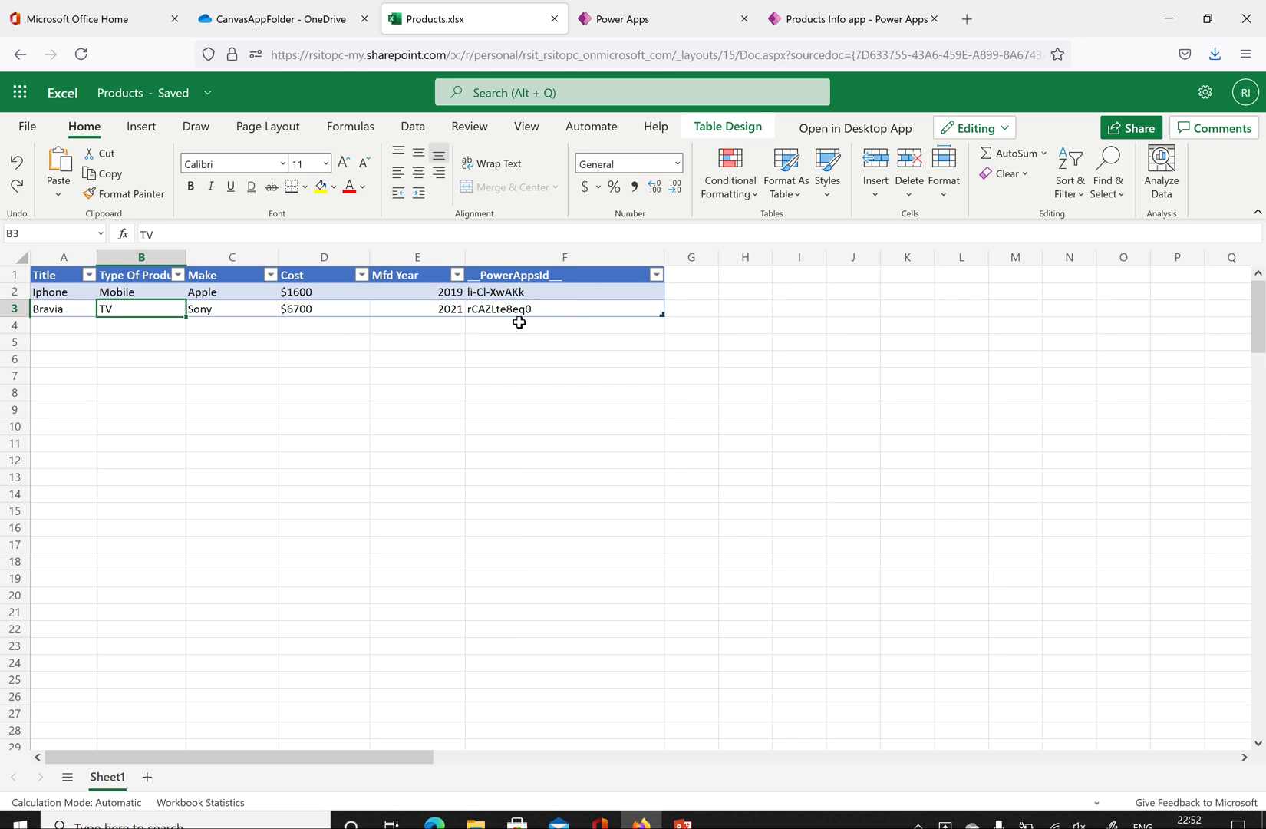
pyautogui.click(526, 293)
pyautogui.click(531, 310)
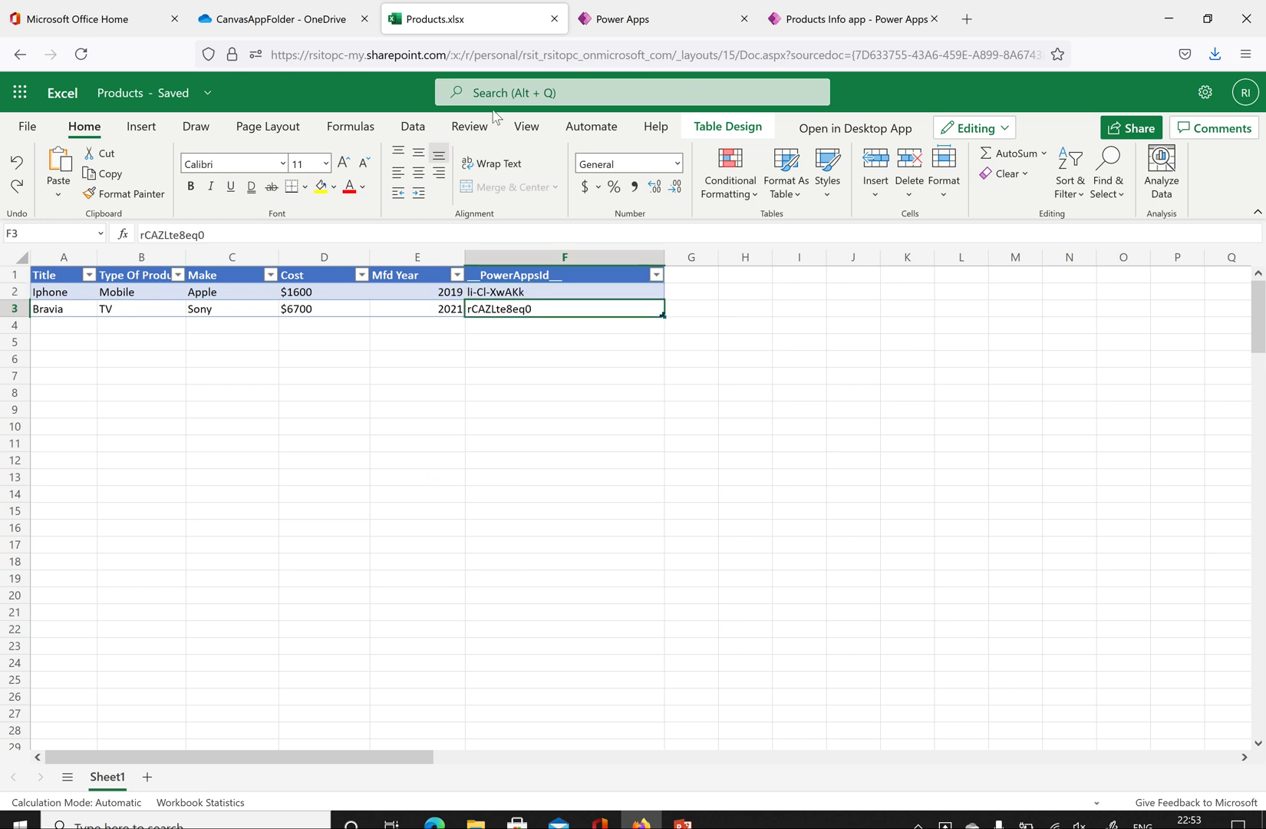
# - Switch back to the Products Info app in Power Apps Studio and exit the preview to return to editing Screen1
pyautogui.click(662, 23)
pyautogui.click(816, 23)
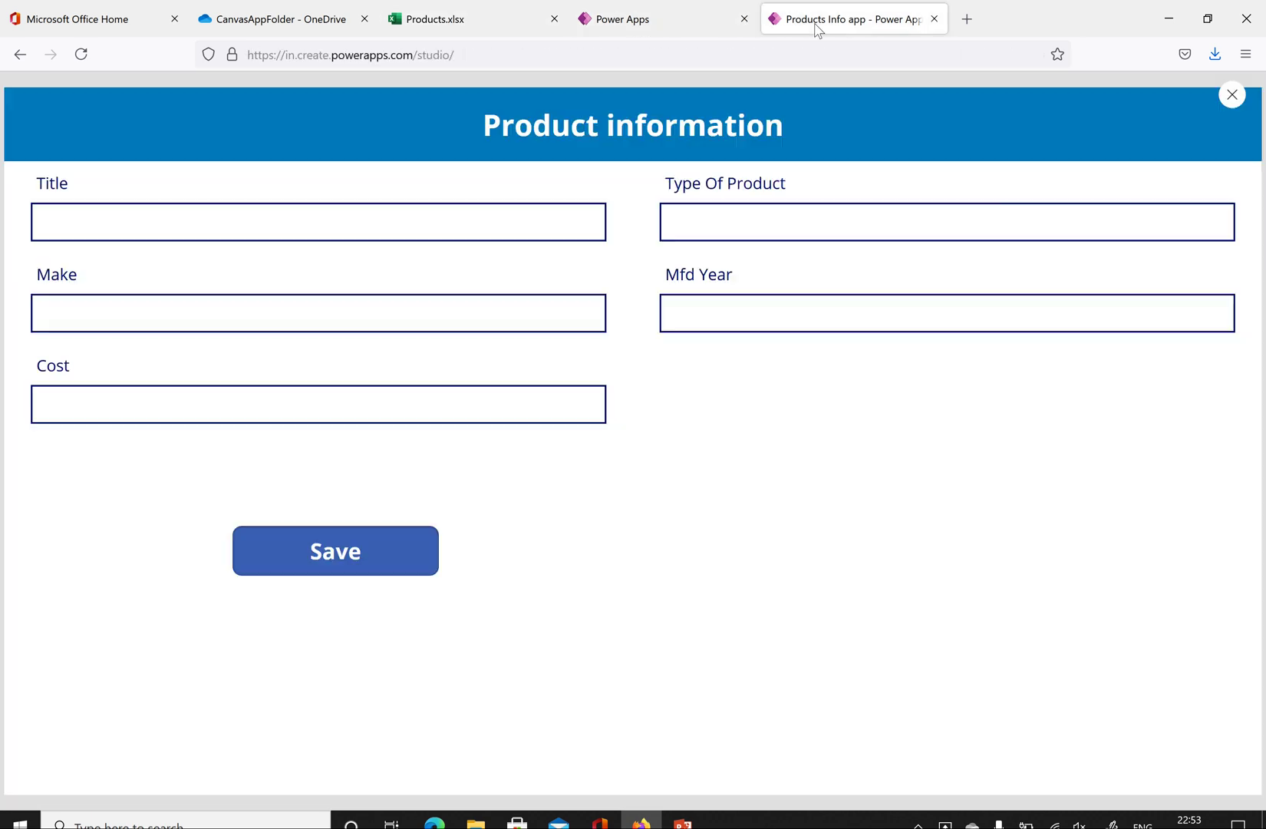
pyautogui.click(1232, 95)
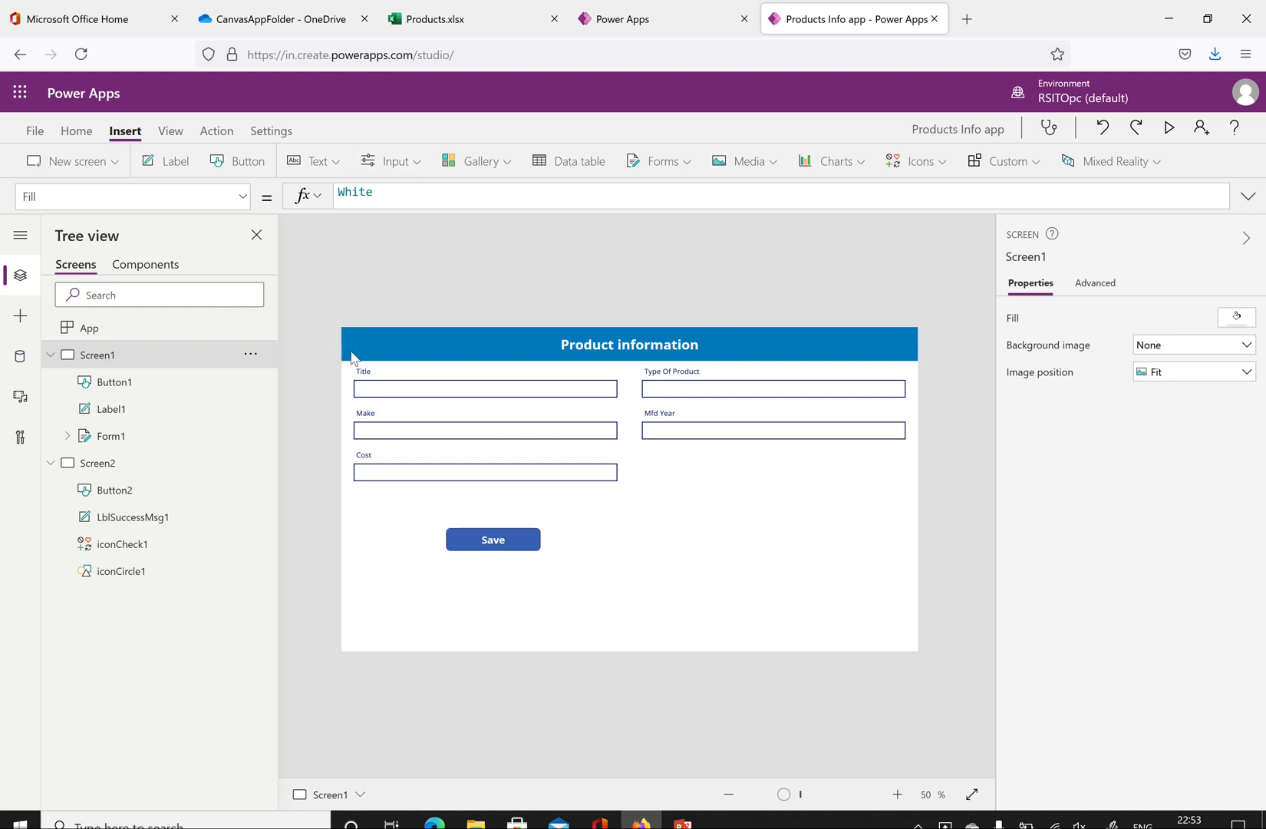
# - Expand Form1 and Cost_DataCard1, examine each control inside the card, and compare the Cost label with the column headers in Products.xlsx
pyautogui.click(67, 435)
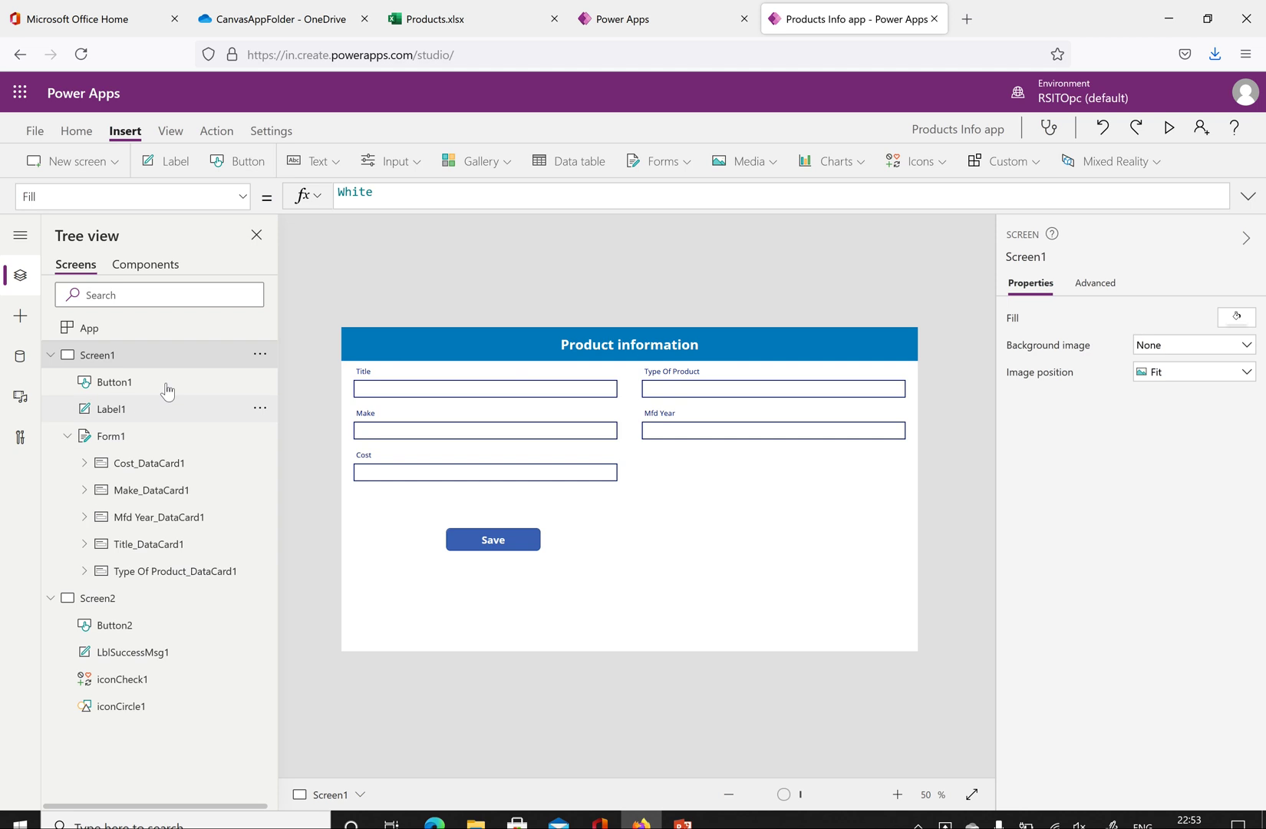
pyautogui.click(85, 463)
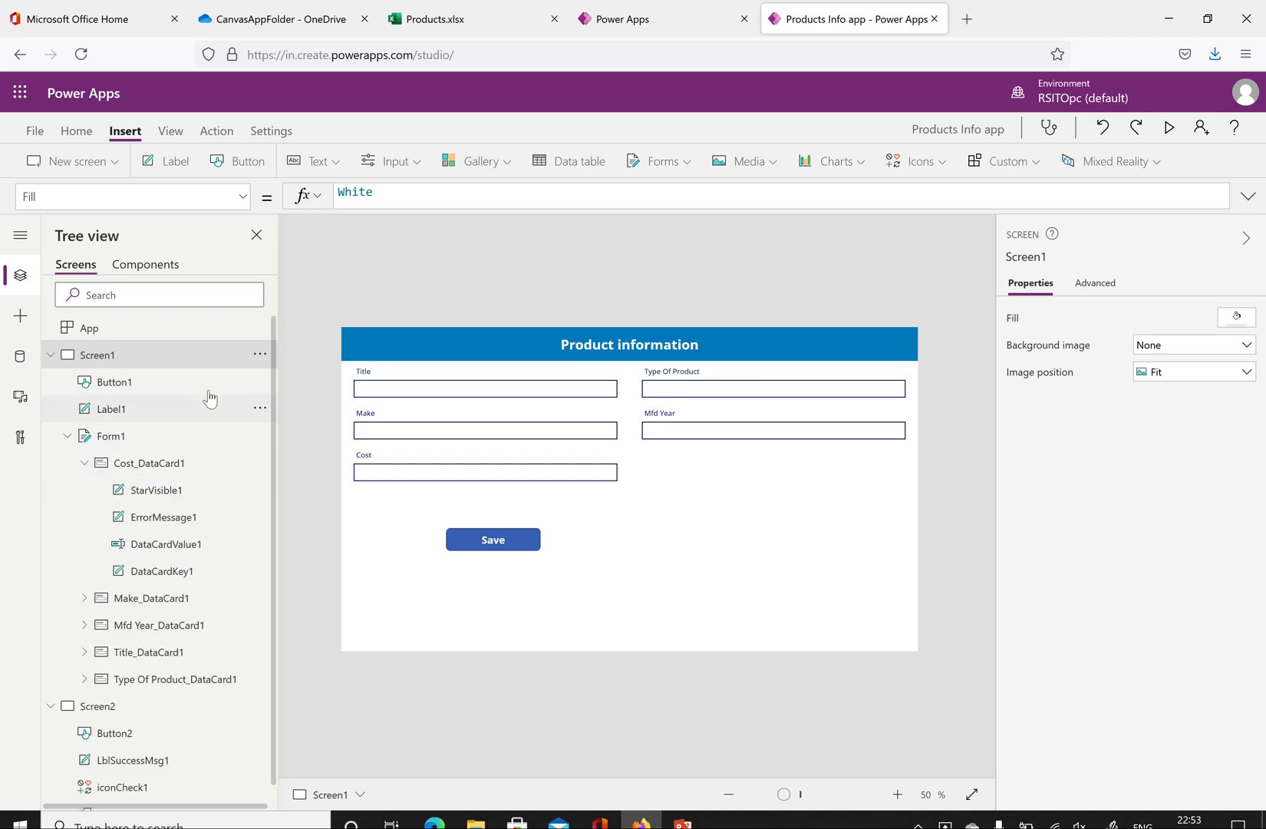
pyautogui.click(158, 490)
pyautogui.click(172, 523)
pyautogui.click(173, 545)
pyautogui.click(174, 573)
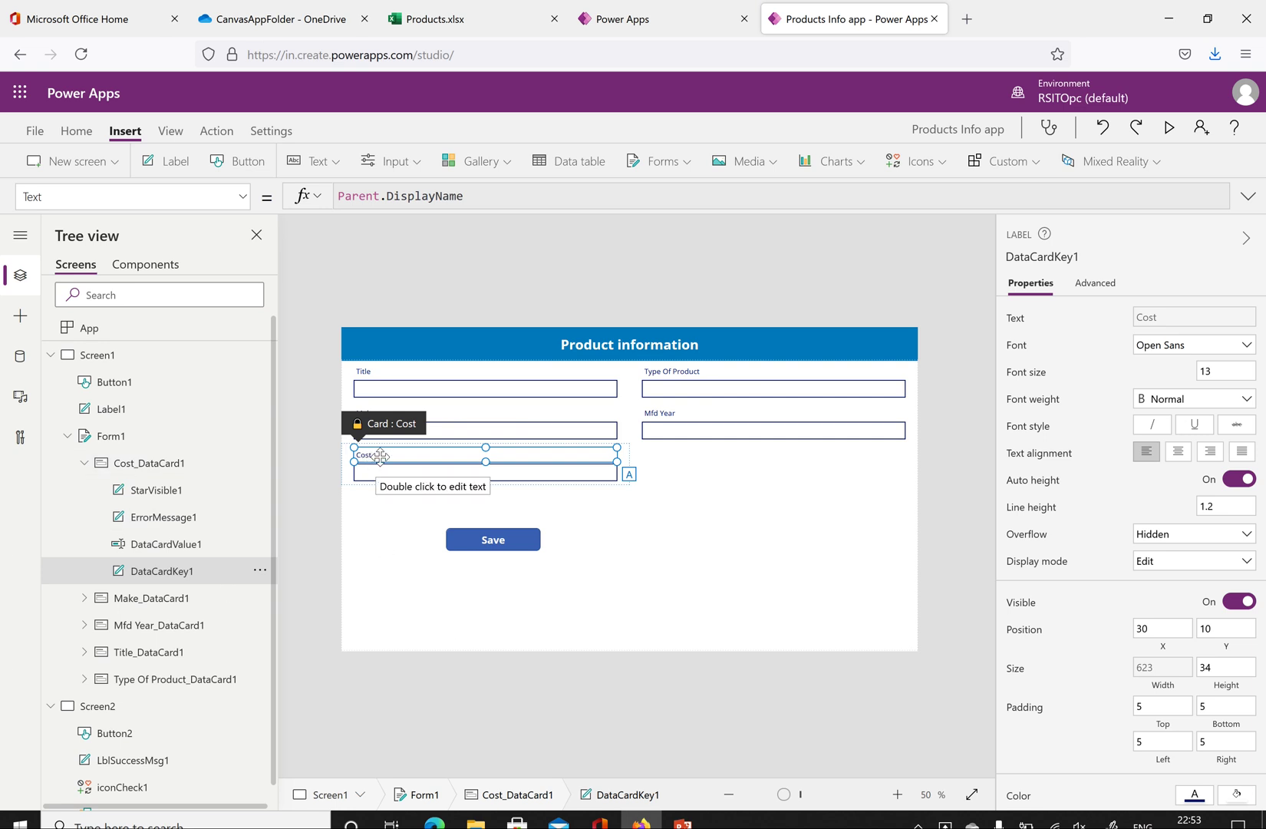
pyautogui.click(435, 18)
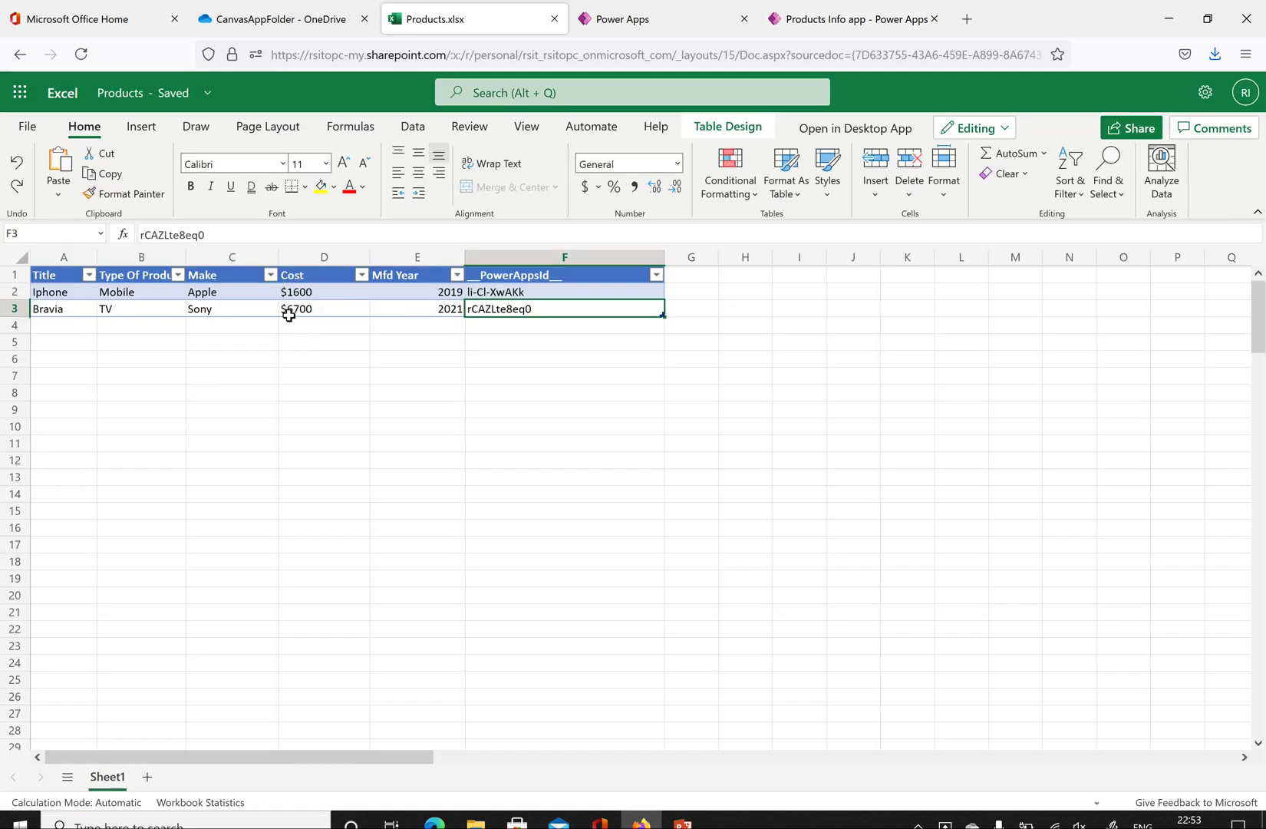
pyautogui.click(816, 18)
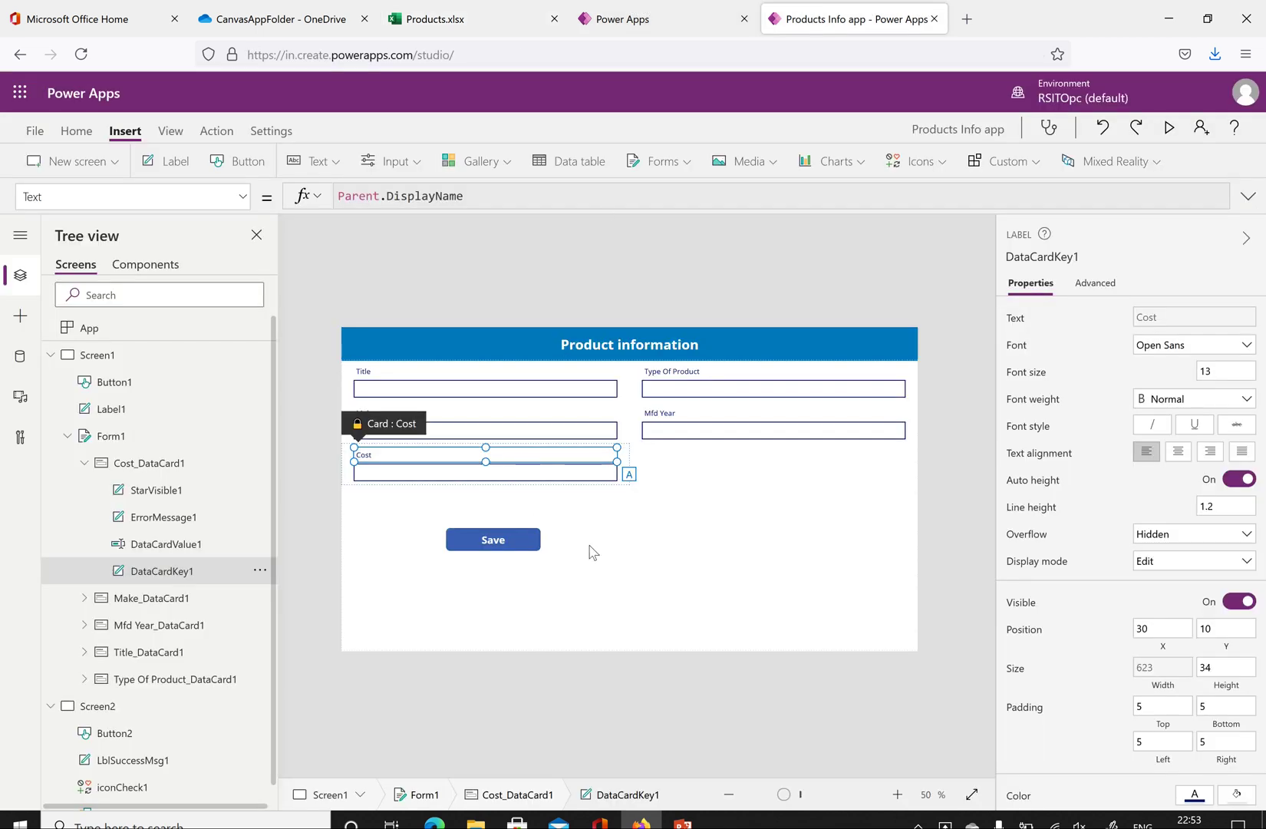